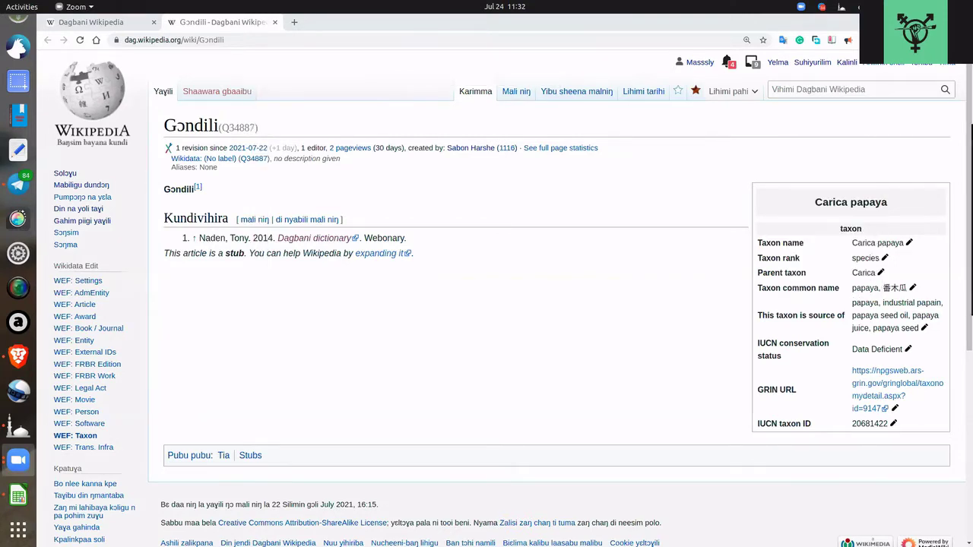
# Close the Gɔndili article, go back to the Dagbani Wikipedia main page and enlarge the page display
pyautogui.click(352, 79)
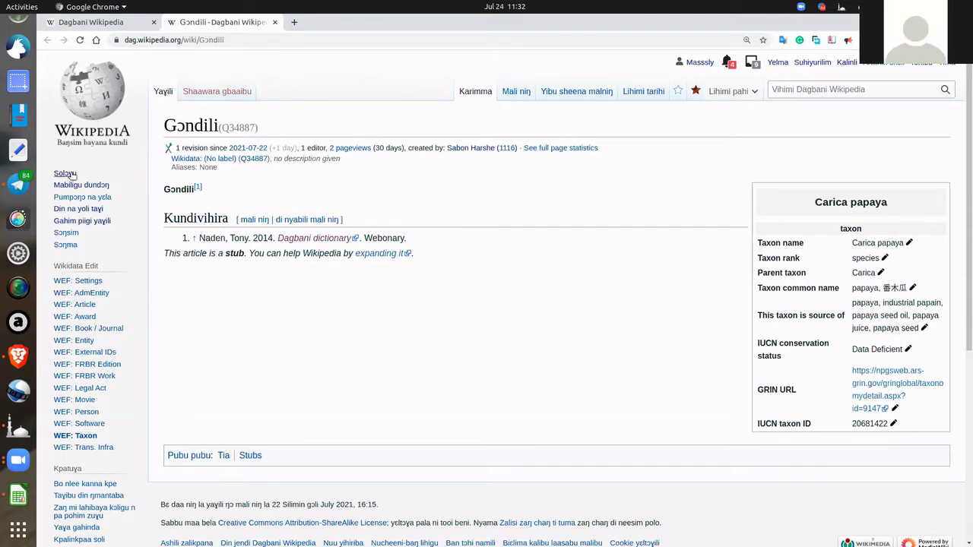
pyautogui.click(129, 22)
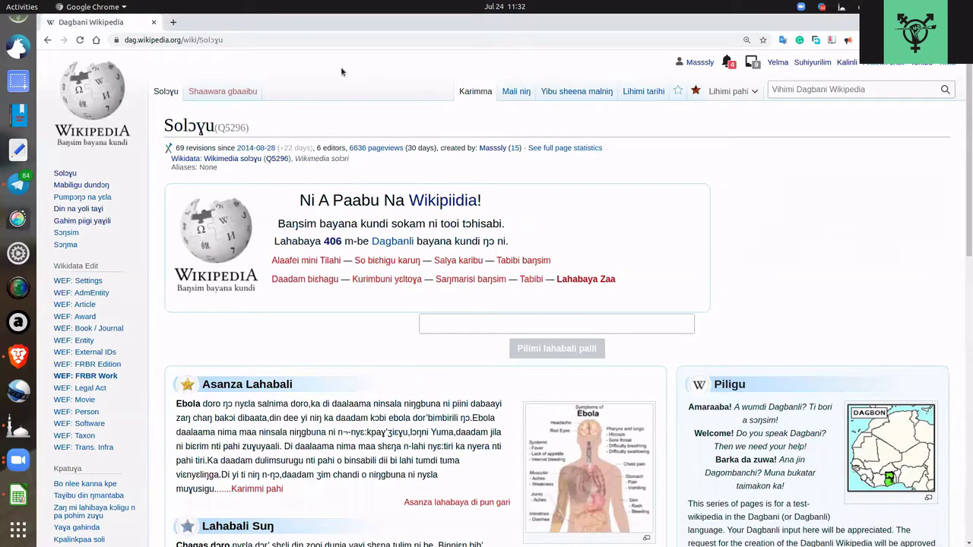
pyautogui.scroll(-2, 343, 83)
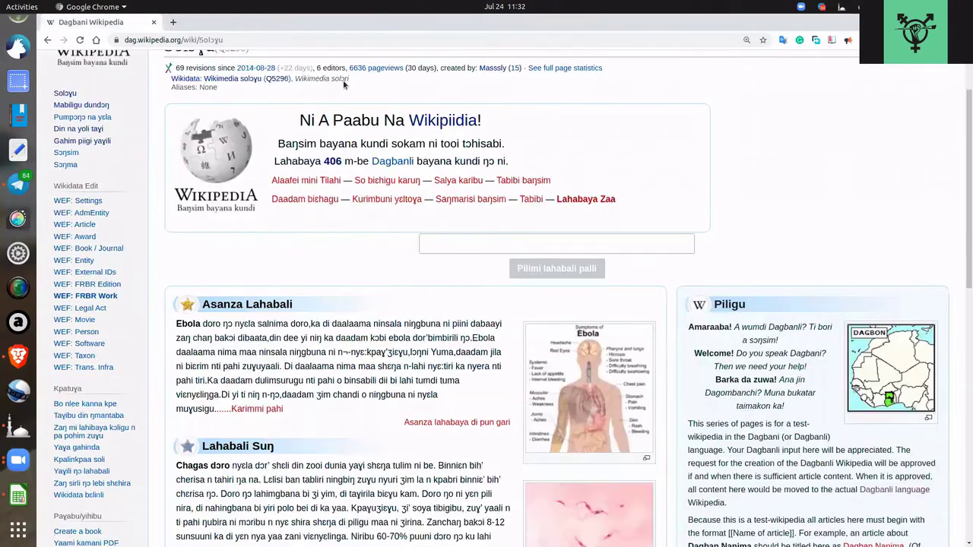
pyautogui.scroll(2, 343, 85)
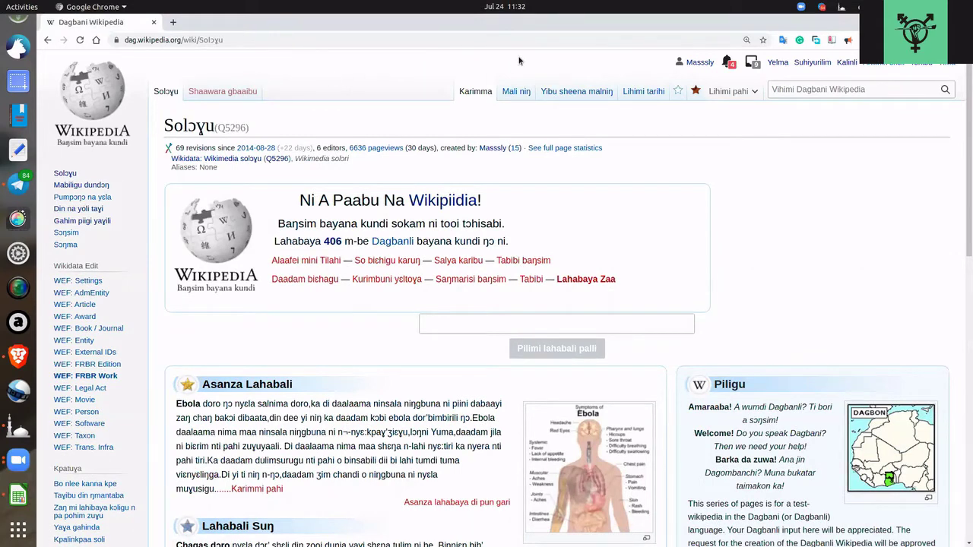
pyautogui.hotkey('ctrl', '+')
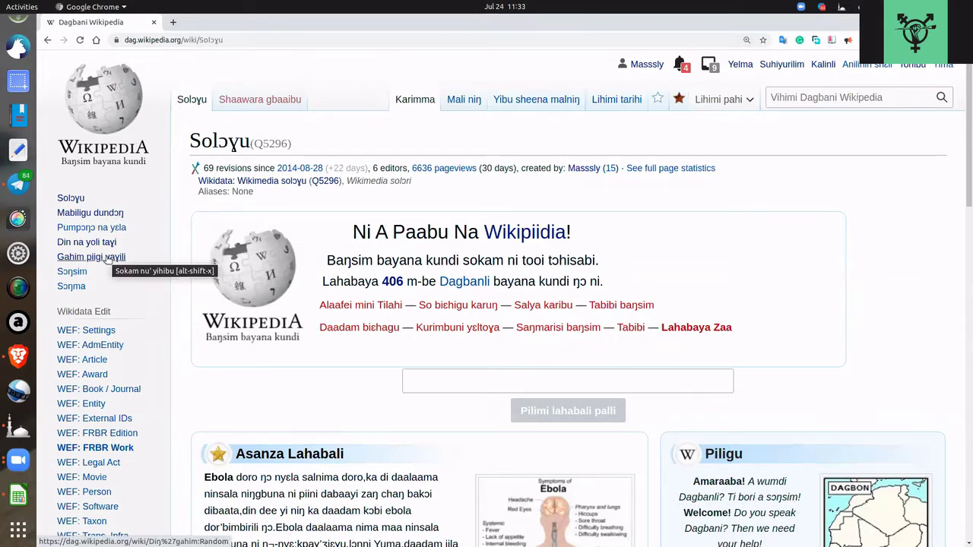
# Open a random Dagbani Wikipedia article in a new tab and switch to it
pyautogui.rightClick(91, 260)
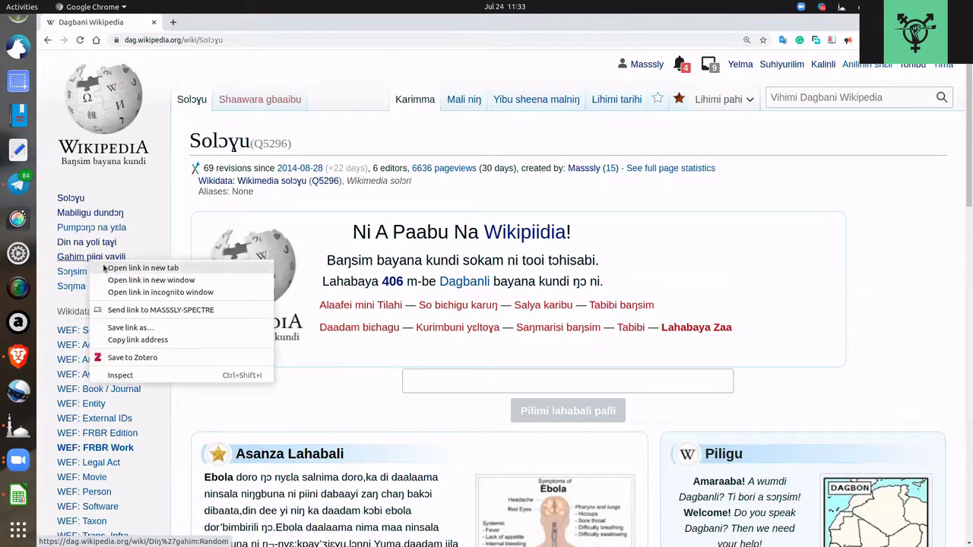
pyautogui.click(108, 268)
pyautogui.click(204, 27)
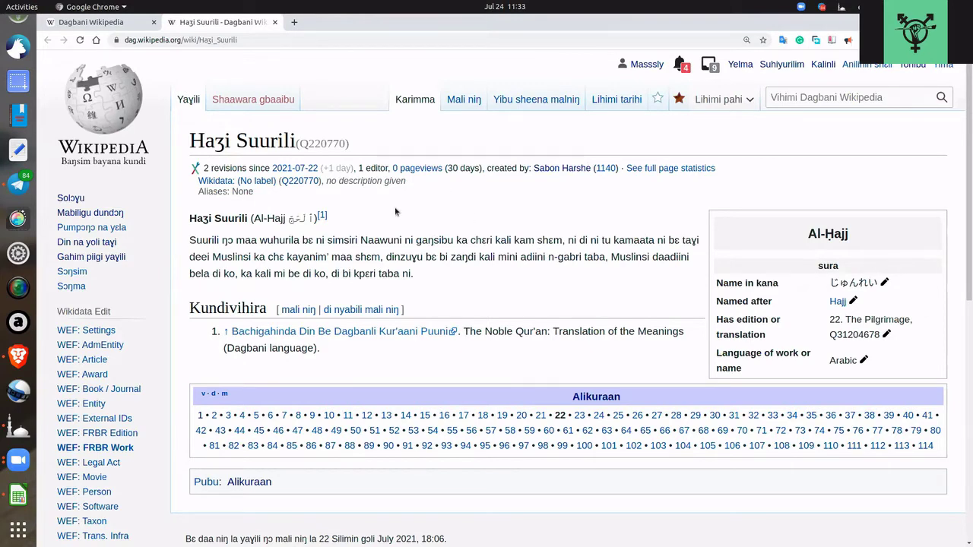
# Look over the Haʒi Suurili article and highlight the language code "dag" in its web address
pyautogui.scroll(-3, 122, 354)
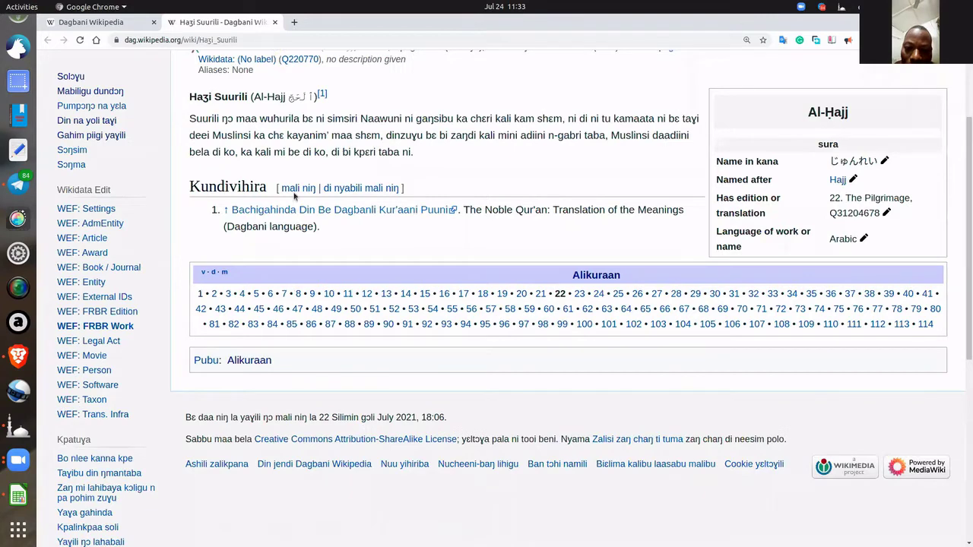
pyautogui.scroll(3, 296, 197)
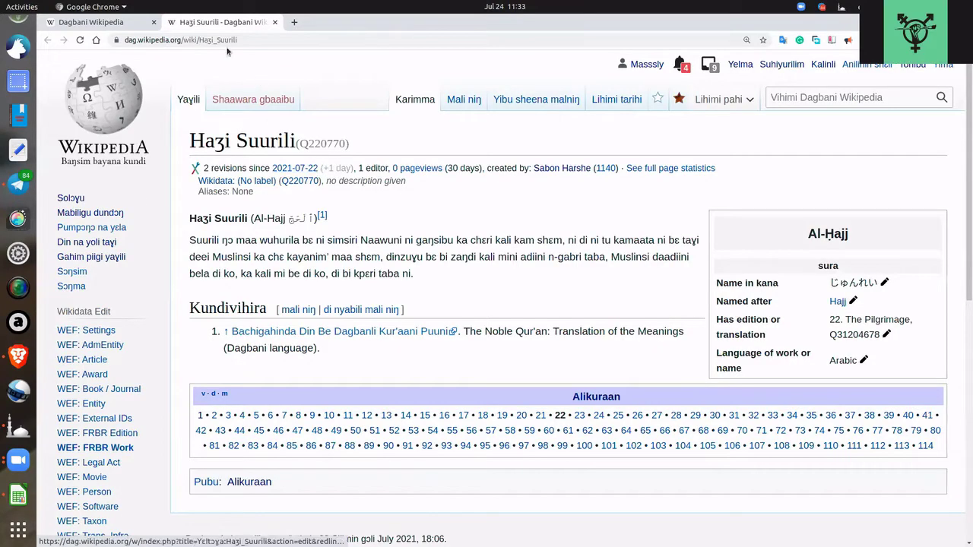
pyautogui.click(131, 39)
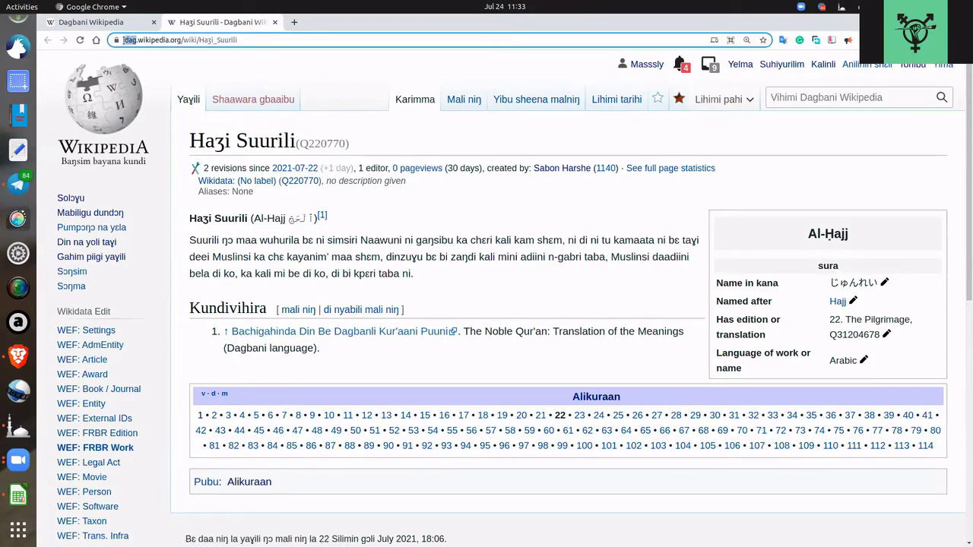
pyautogui.doubleClick(129, 39)
pyautogui.click(352, 67)
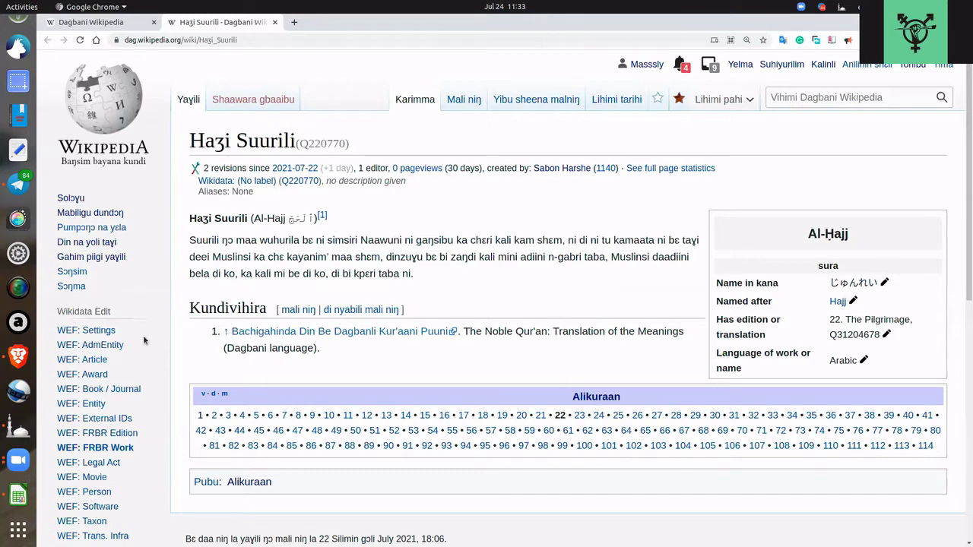
# Examine the Haʒi Suurili article from its introduction down to the links to versions in other languages
pyautogui.scroll(-10, 146, 342)
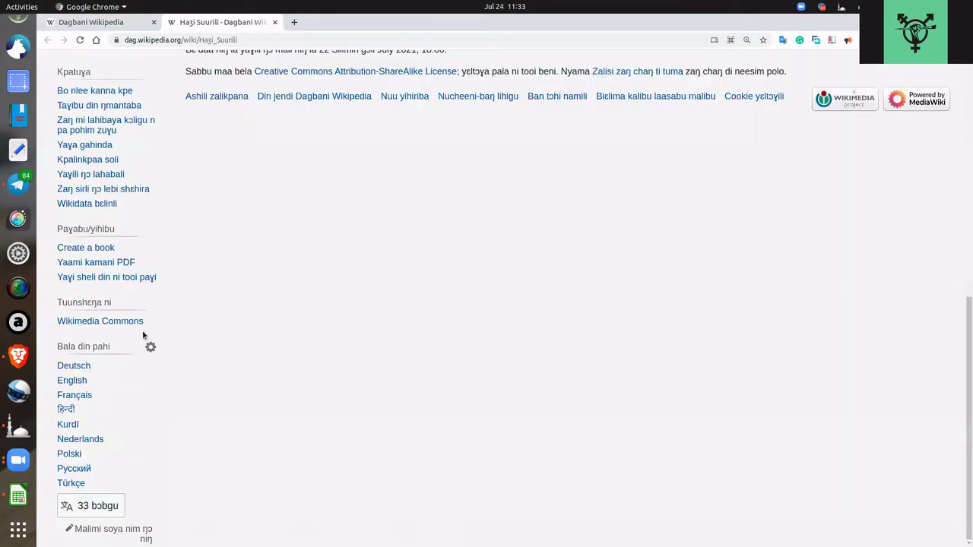
pyautogui.scroll(10, 306, 285)
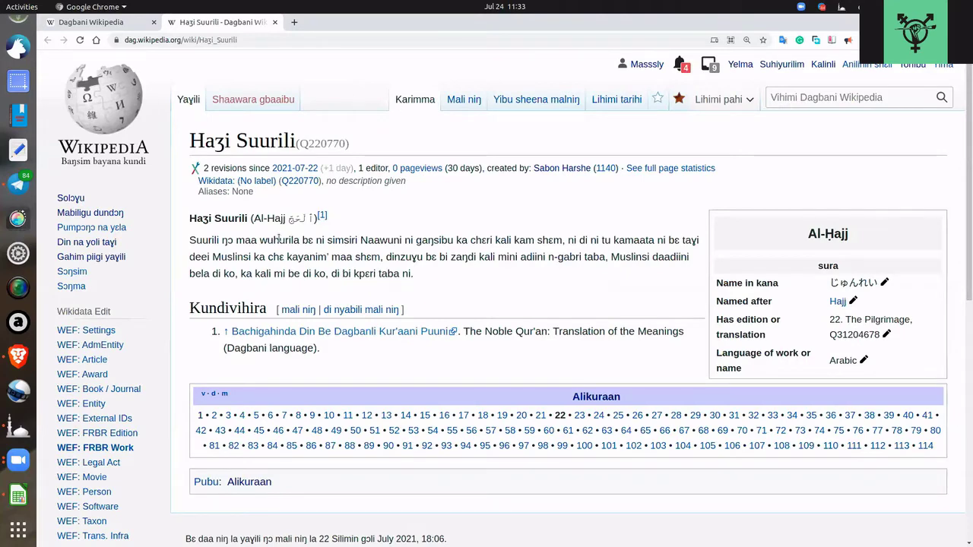
pyautogui.scroll(-2, 387, 238)
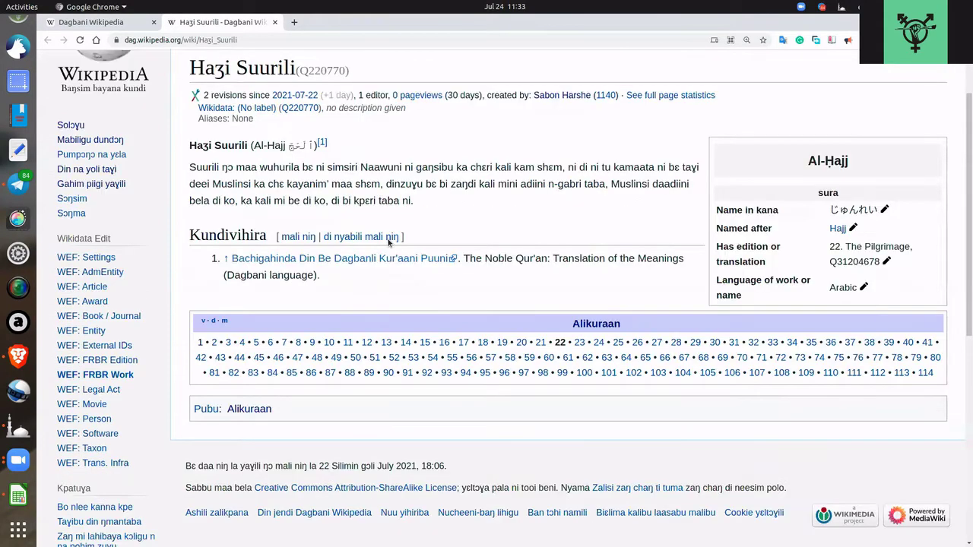
pyautogui.scroll(-6, 388, 244)
pyautogui.scroll(10, 388, 244)
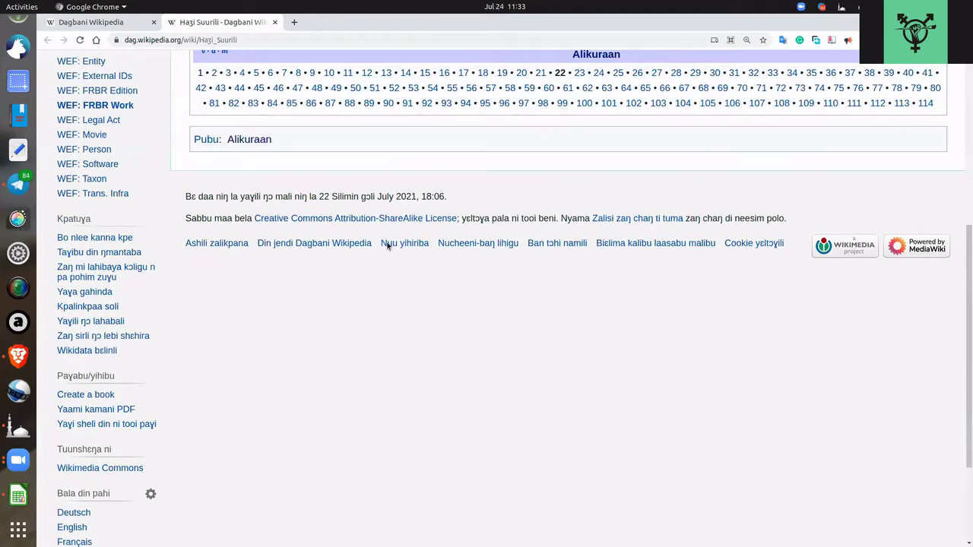
pyautogui.scroll(-7, 387, 245)
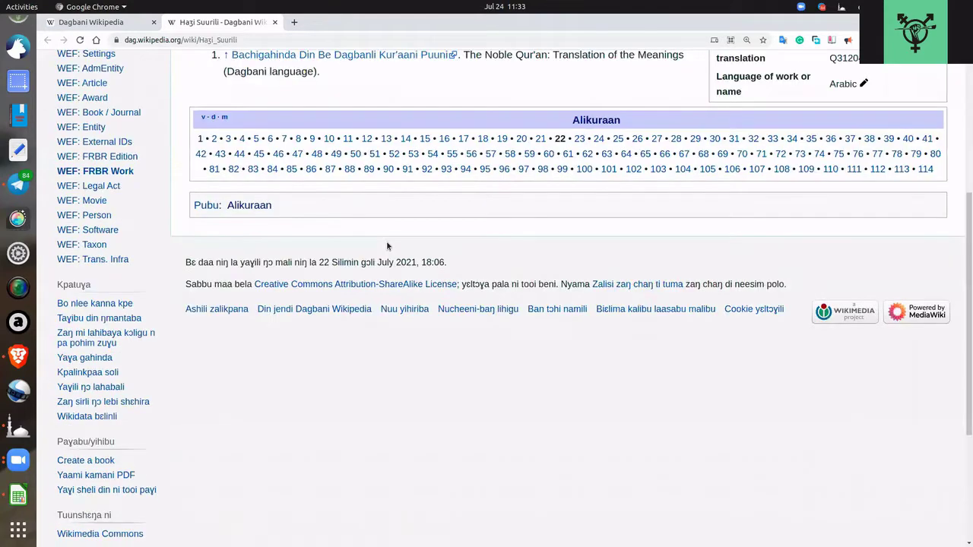
pyautogui.scroll(-5, 387, 246)
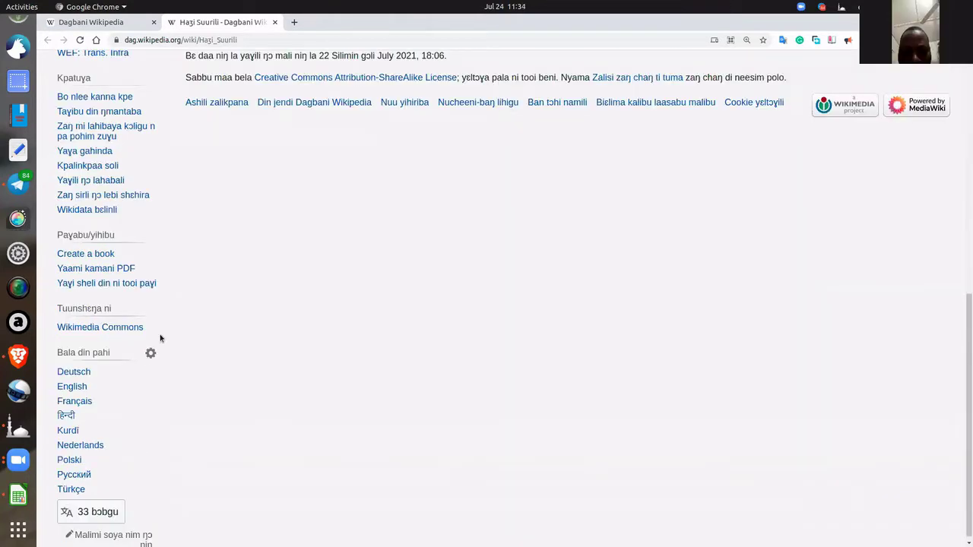
pyautogui.scroll(11, 227, 328)
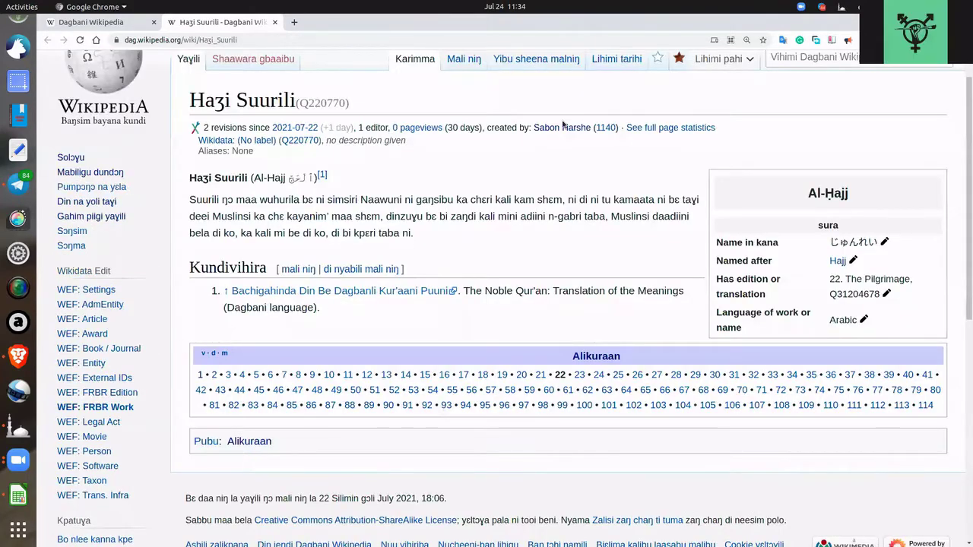
pyautogui.scroll(1, 429, 160)
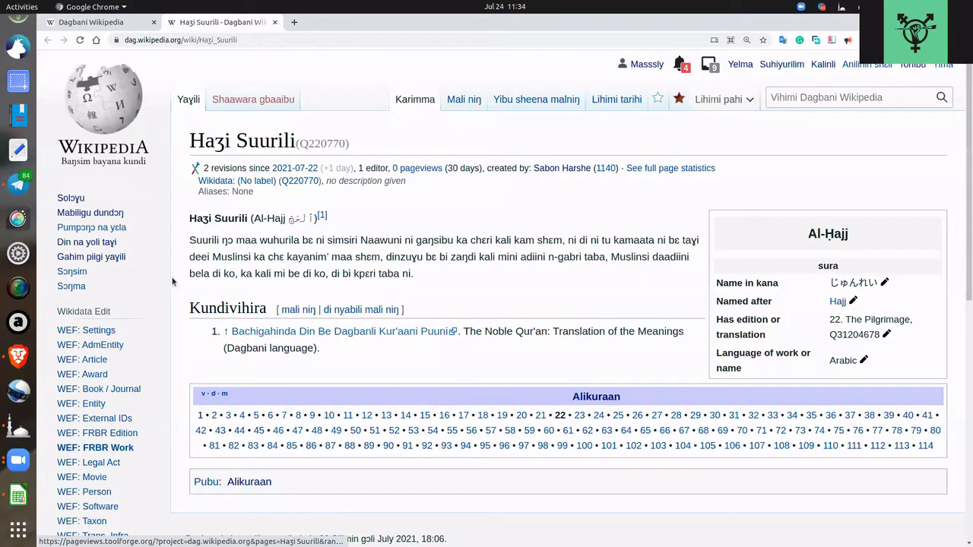
# Open the English version of the Haʒi Suurili article in a new tab and read through its sections
pyautogui.scroll(-12, 173, 281)
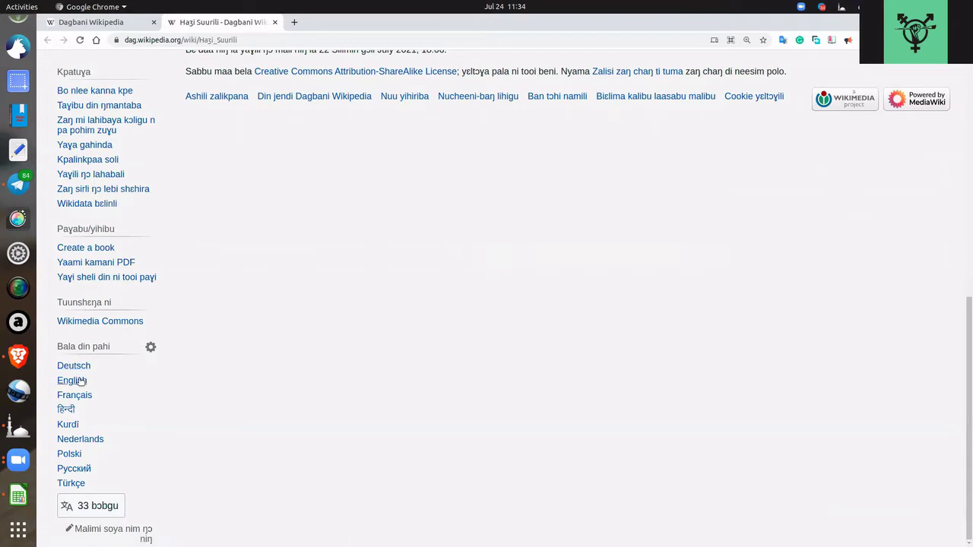
pyautogui.rightClick(81, 380)
pyautogui.click(107, 387)
pyautogui.click(327, 23)
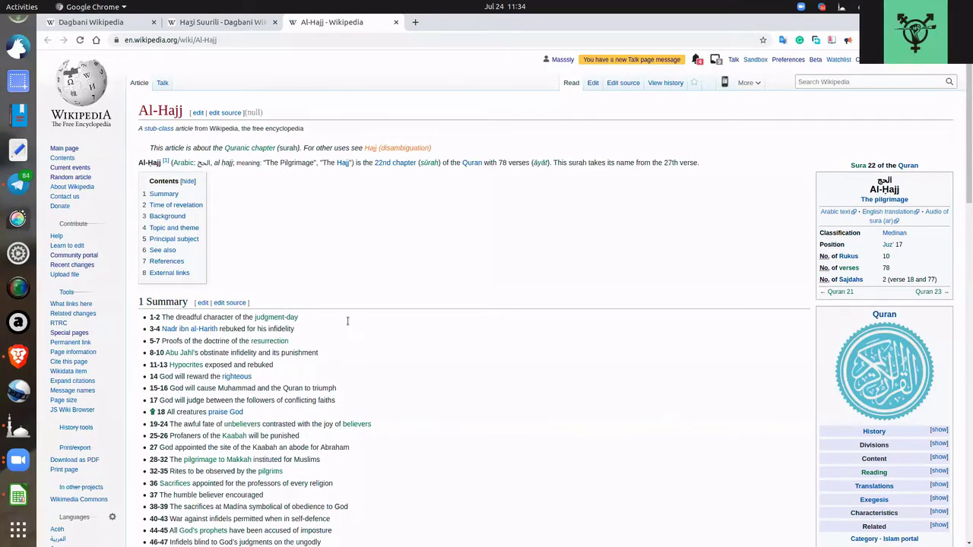
pyautogui.scroll(-15, 347, 322)
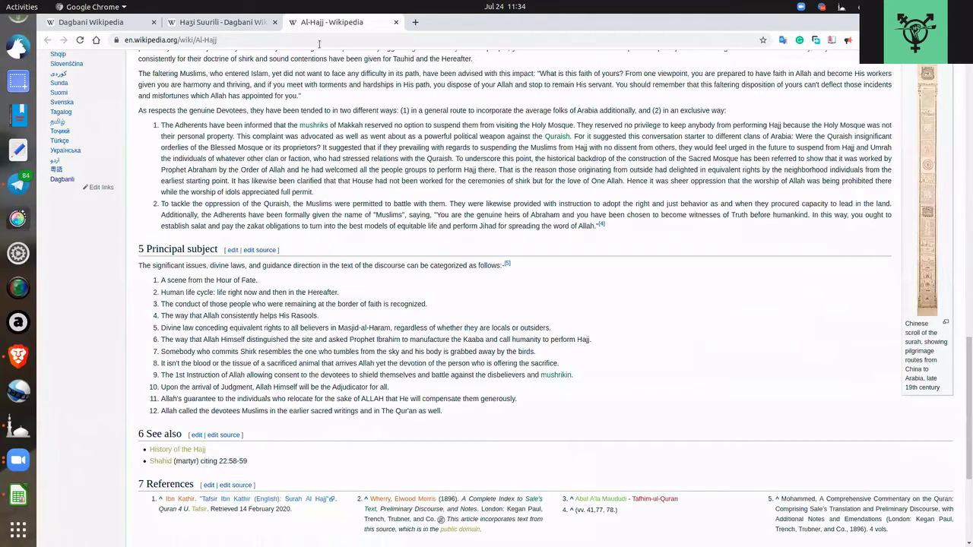
# Return to the Dagbani Haʒi Suurili article and view its introduction for comparison with the English version
pyautogui.hotkey('ctrl', 'pageup')
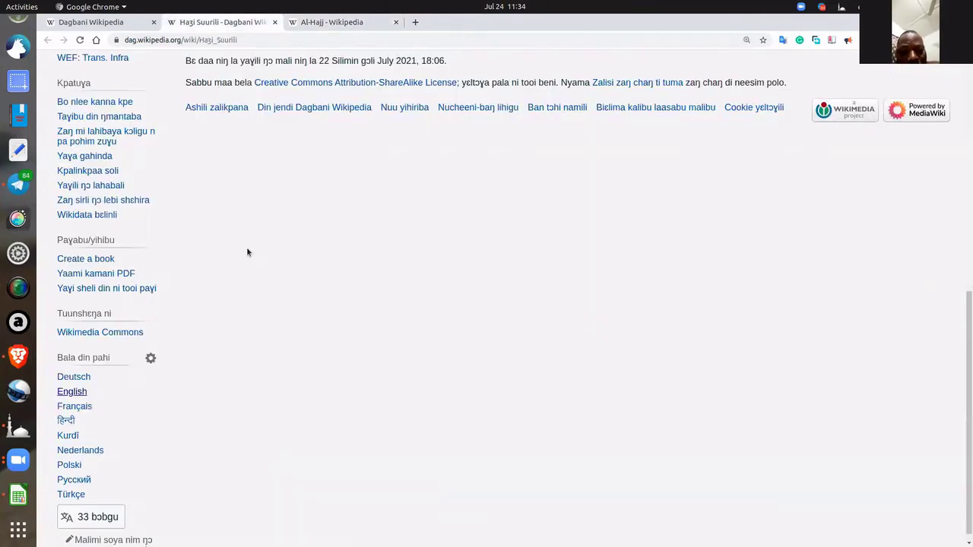
pyautogui.scroll(5, 248, 251)
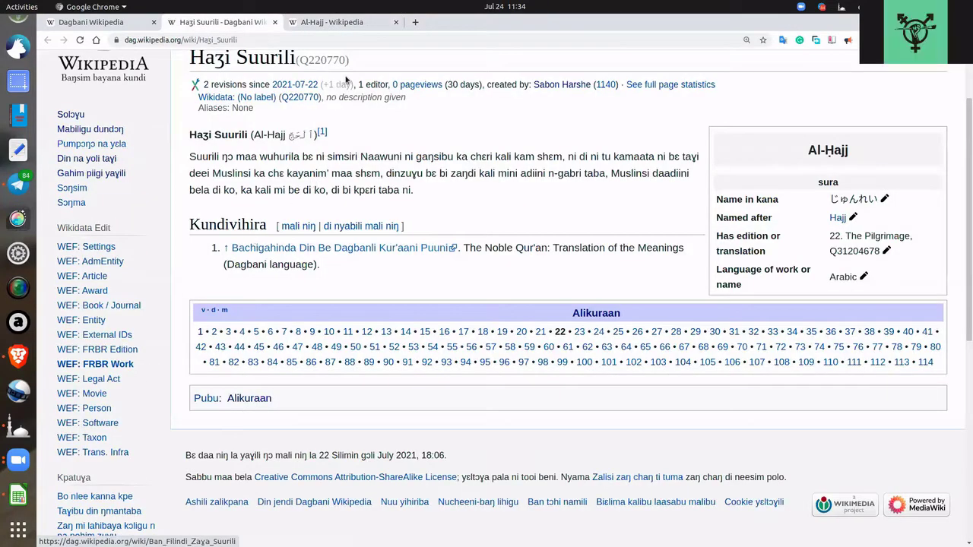
pyautogui.scroll(2, 346, 79)
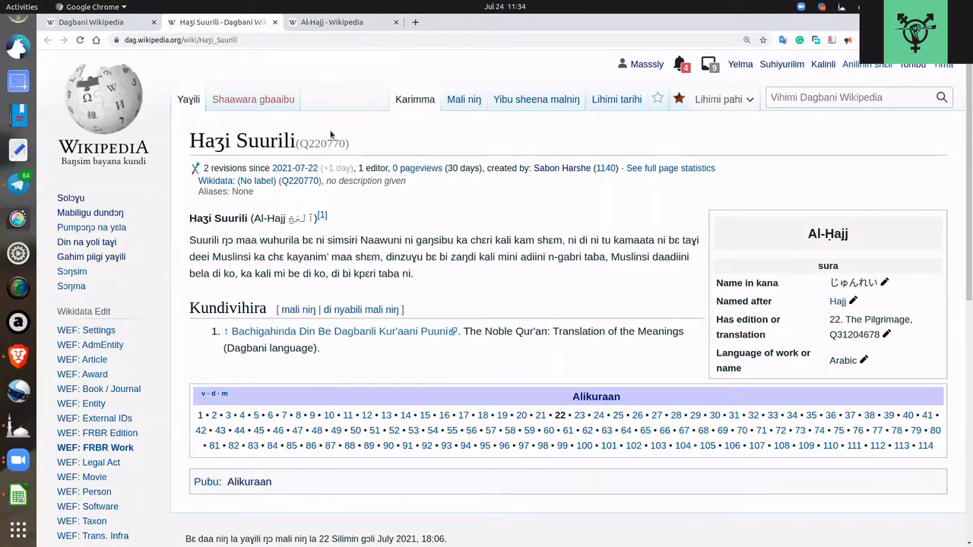
# Search the Haʒi Suurili article page for "wikidata"
pyautogui.scroll(-3, 260, 211)
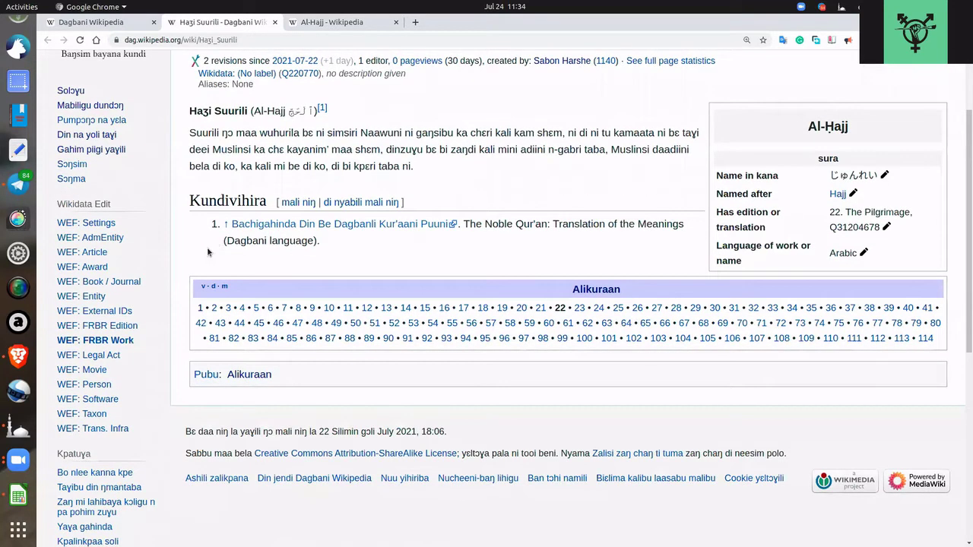
pyautogui.scroll(-5, 194, 272)
pyautogui.hotkey('ctrl', 'f')
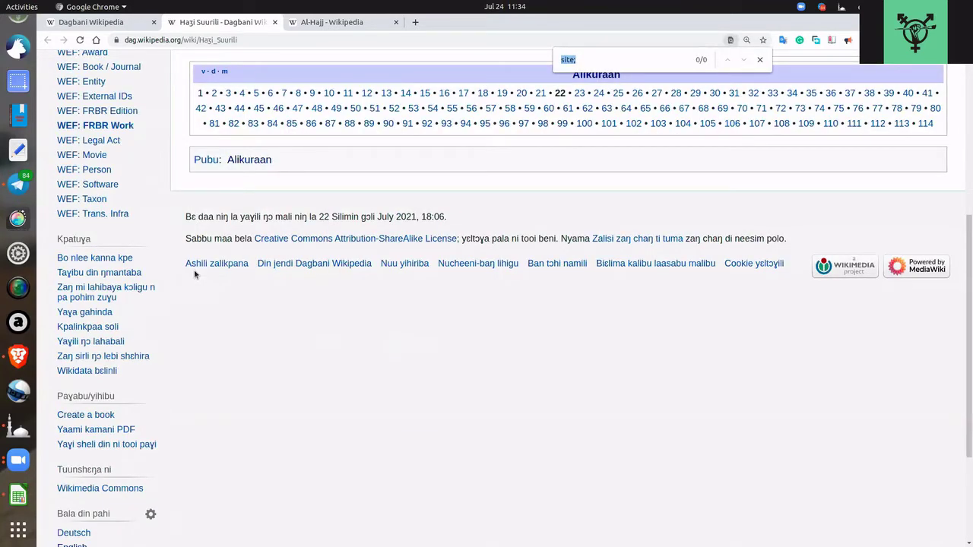
pyautogui.write('wikidayta')
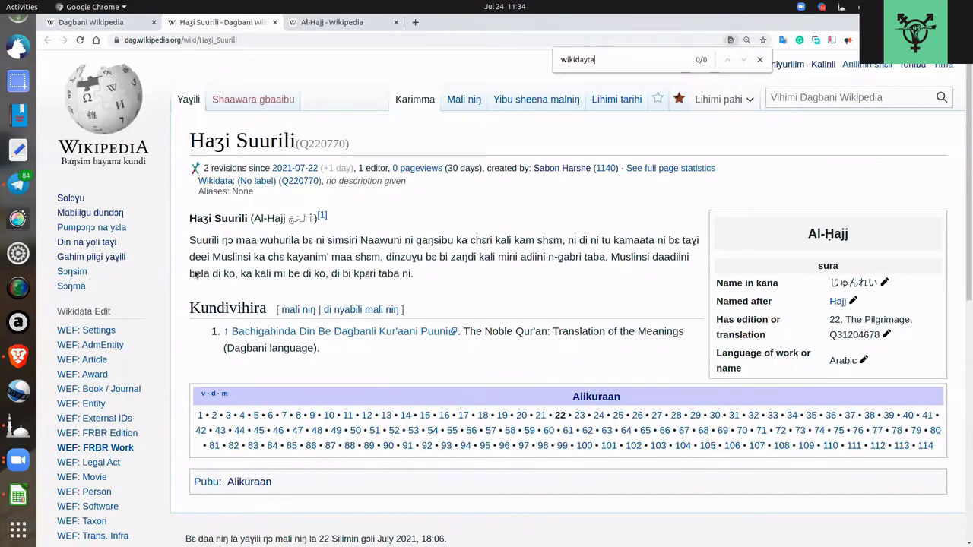
pyautogui.press('BackSpace')
pyautogui.press('BackSpace')
pyautogui.press('BackSpace')
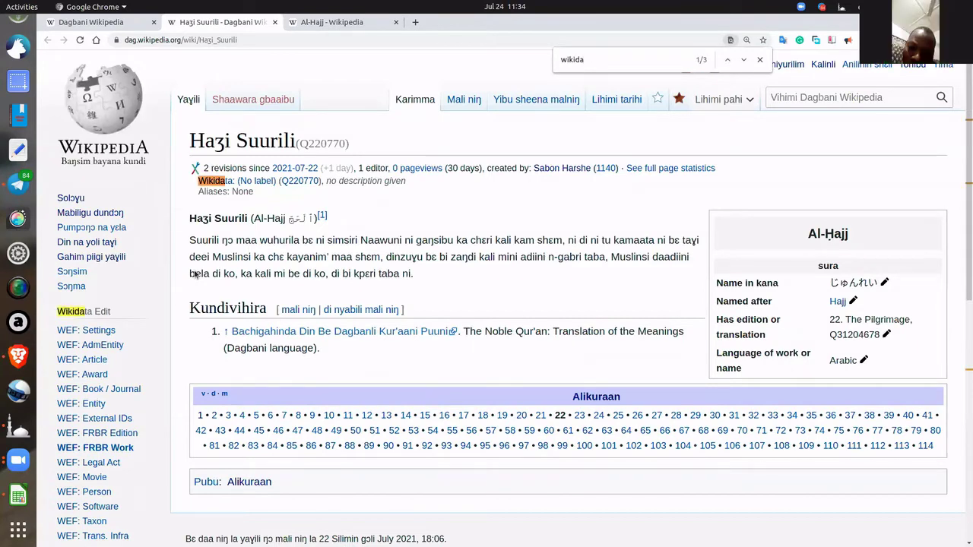
pyautogui.write('ta')
# Open the Wikidata item linked to the Haʒi Suurili article in a new tab and switch to it
pyautogui.scroll(-5, 69, 304)
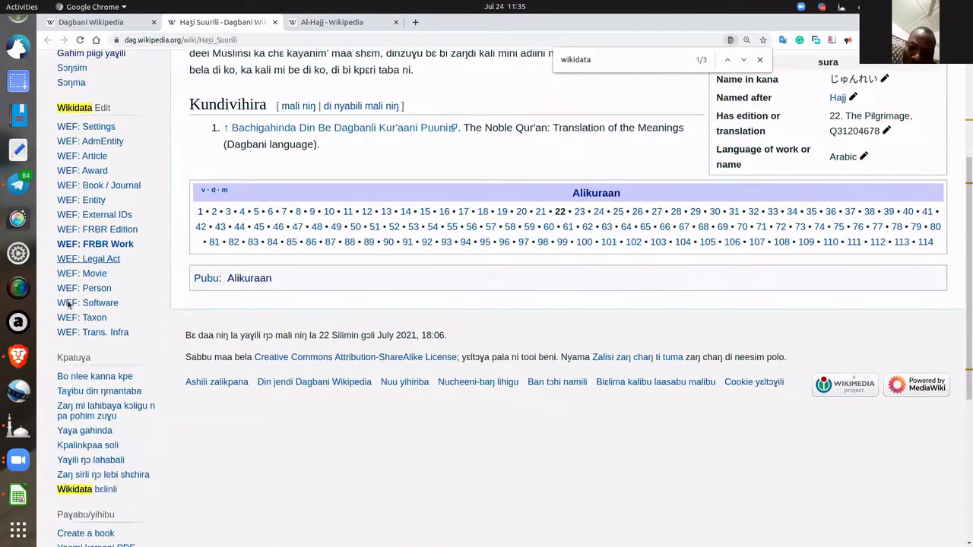
pyautogui.rightClick(91, 344)
pyautogui.click(121, 354)
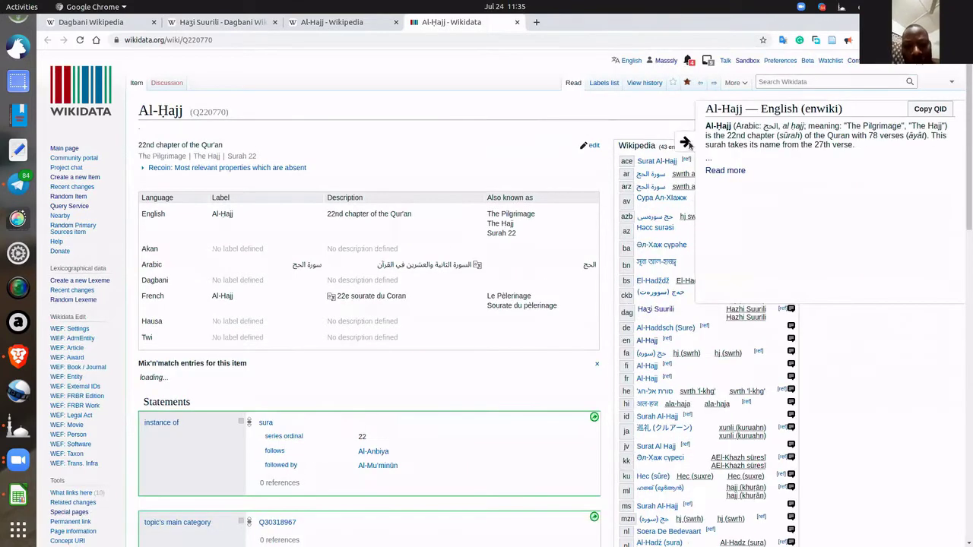
# Examine the Al-Ḥajj Wikidata item's labels, descriptions, statements and linked Wikipedia language versions
pyautogui.scroll(-2, 700, 336)
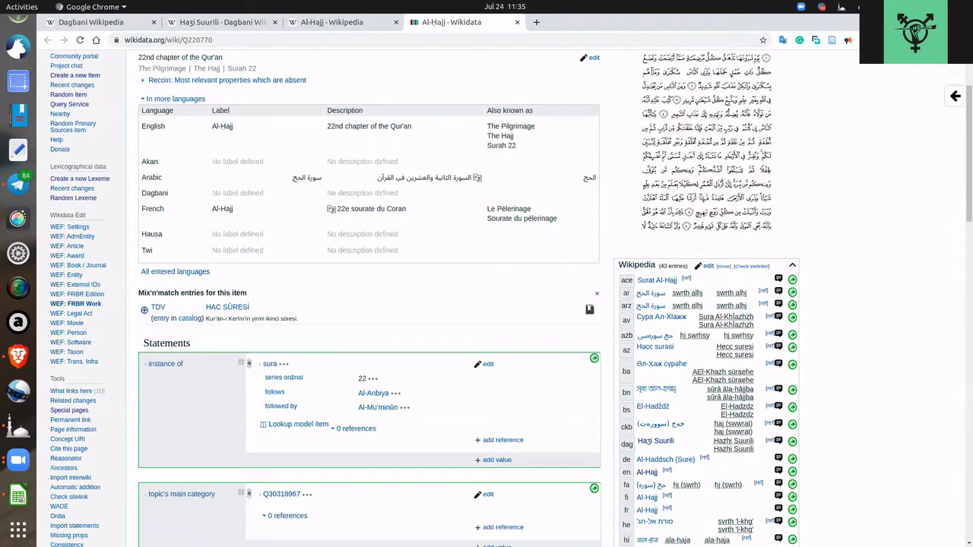
pyautogui.scroll(-4, 276, 157)
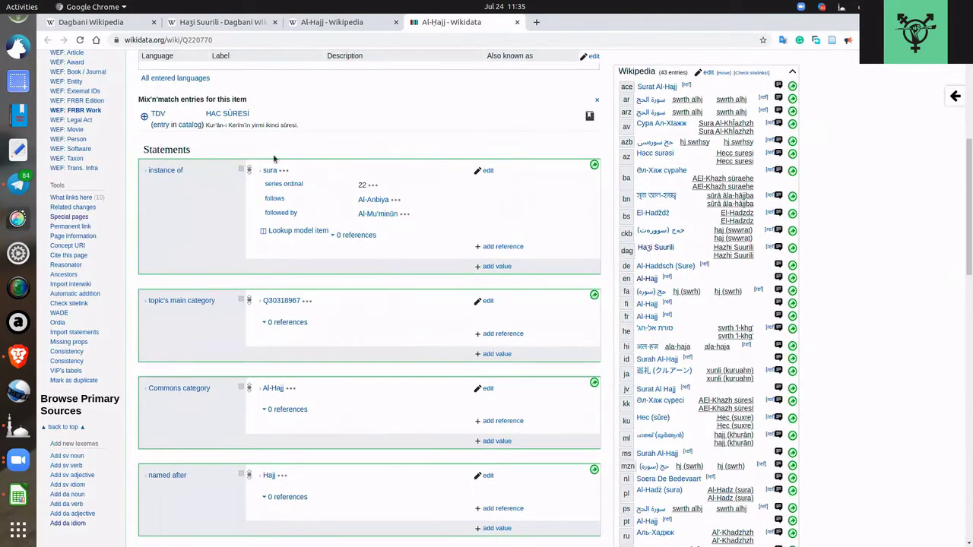
pyautogui.scroll(7, 185, 121)
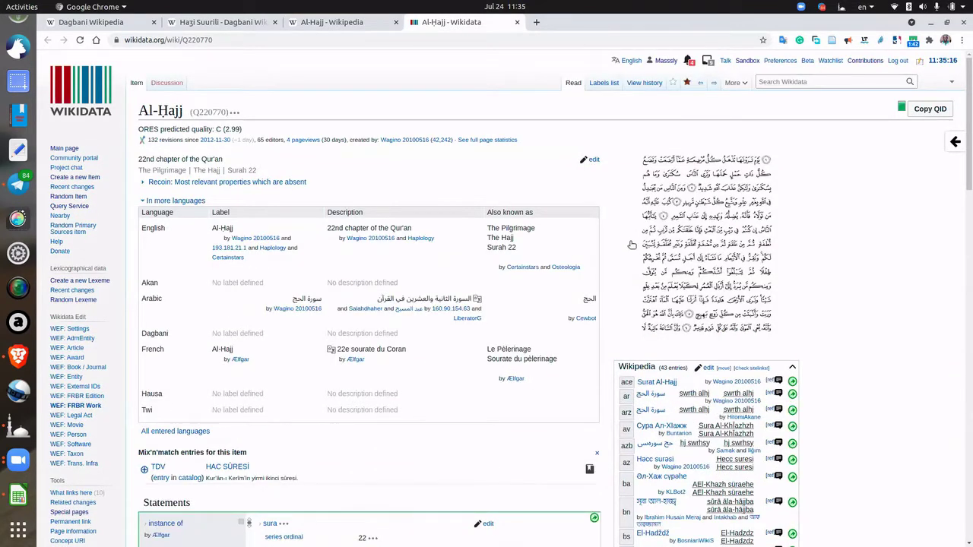
pyautogui.scroll(-2, 631, 245)
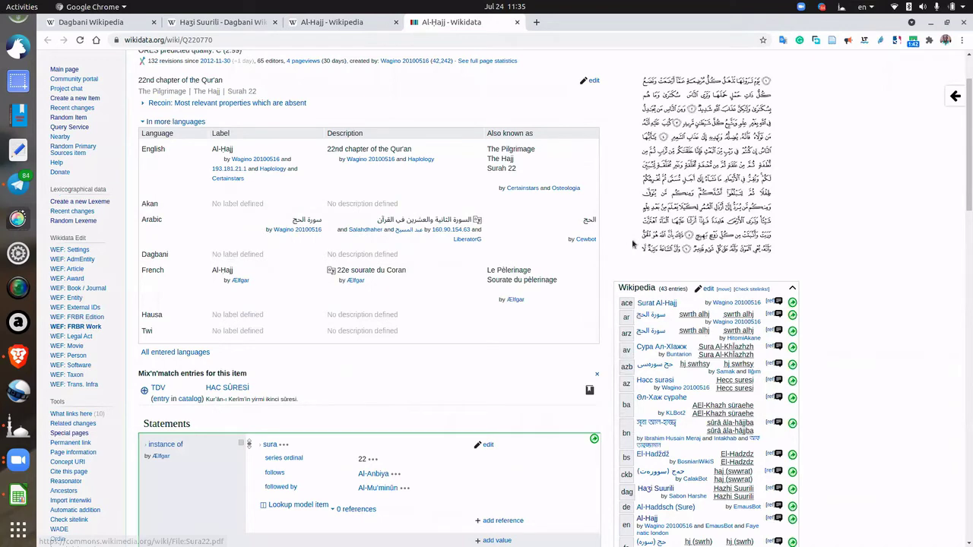
# Open the Al-Ḥajj item's Wikipedia sitelinks for editing and examine the entries from the first language to the empty one
pyautogui.scroll(-10, 646, 221)
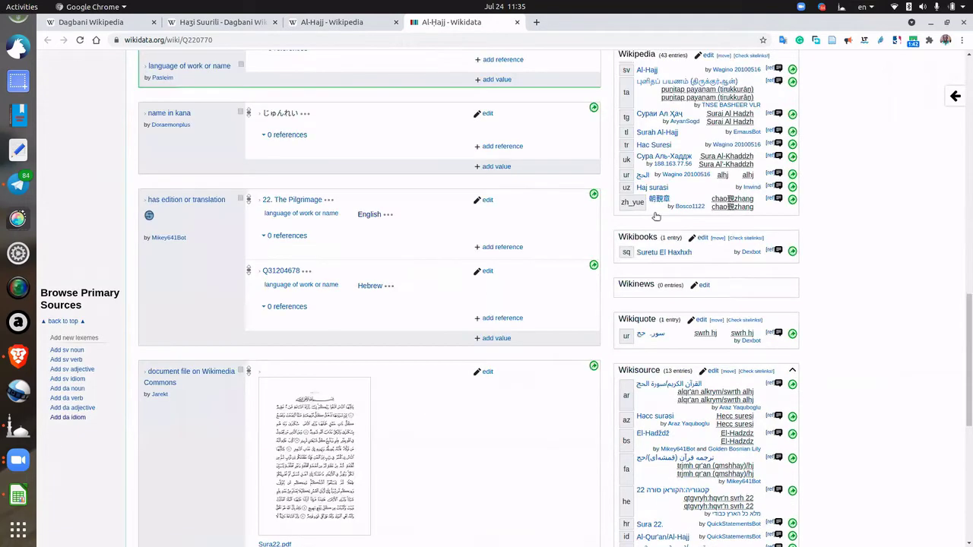
pyautogui.scroll(7, 671, 210)
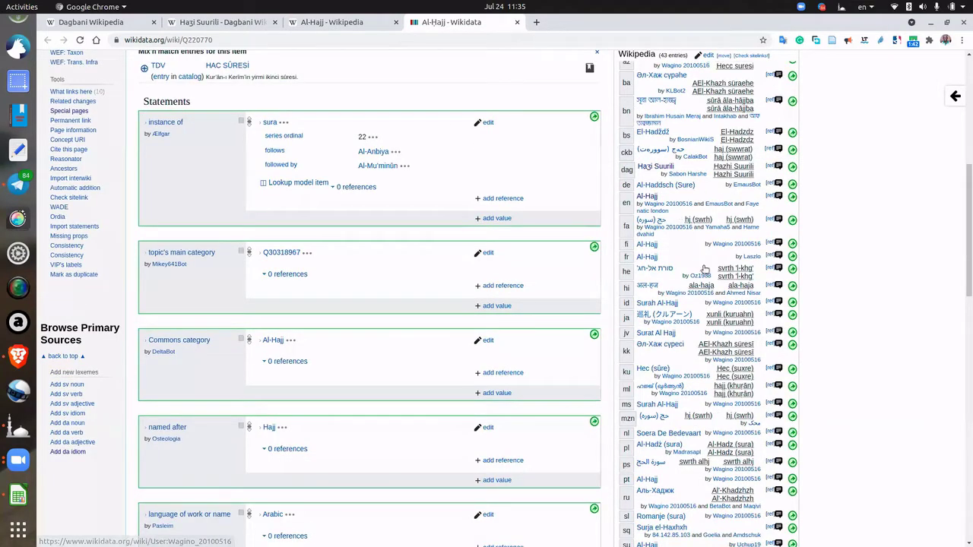
pyautogui.scroll(5, 711, 291)
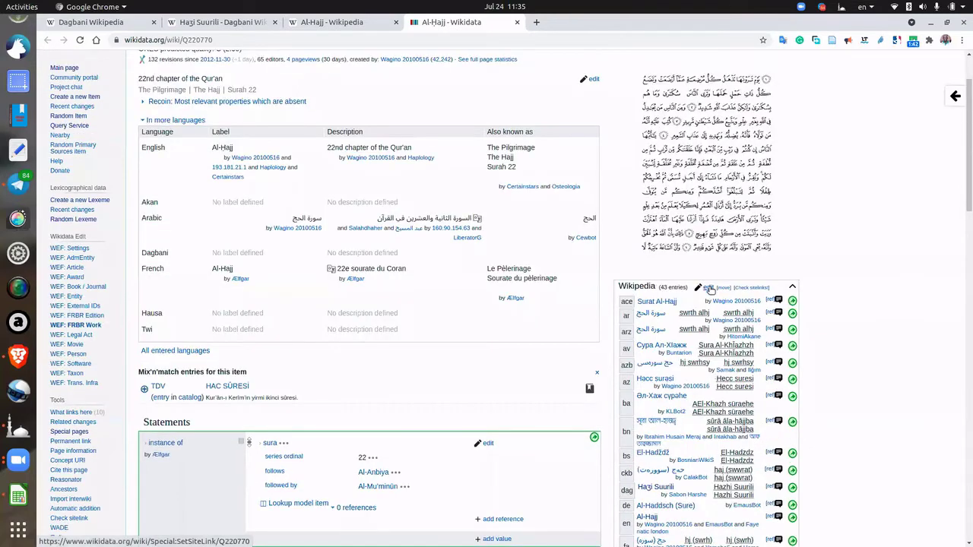
pyautogui.scroll(-5, 715, 345)
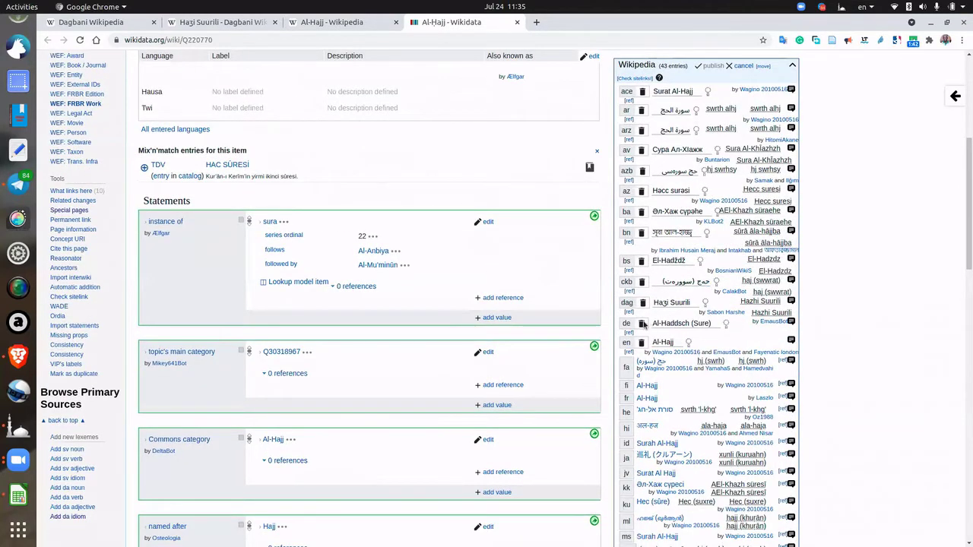
pyautogui.scroll(-10, 709, 284)
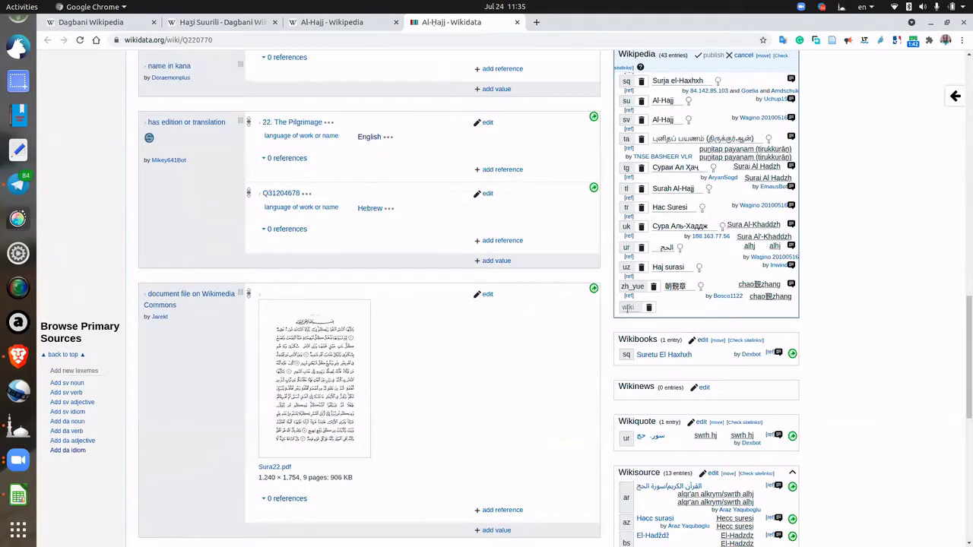
pyautogui.scroll(3, 644, 269)
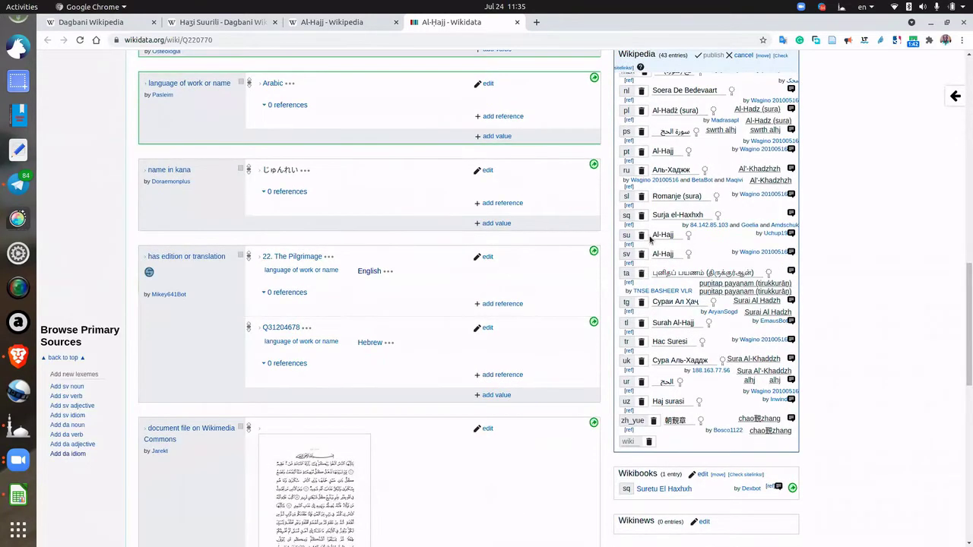
pyautogui.scroll(6, 646, 259)
pyautogui.scroll(7, 655, 222)
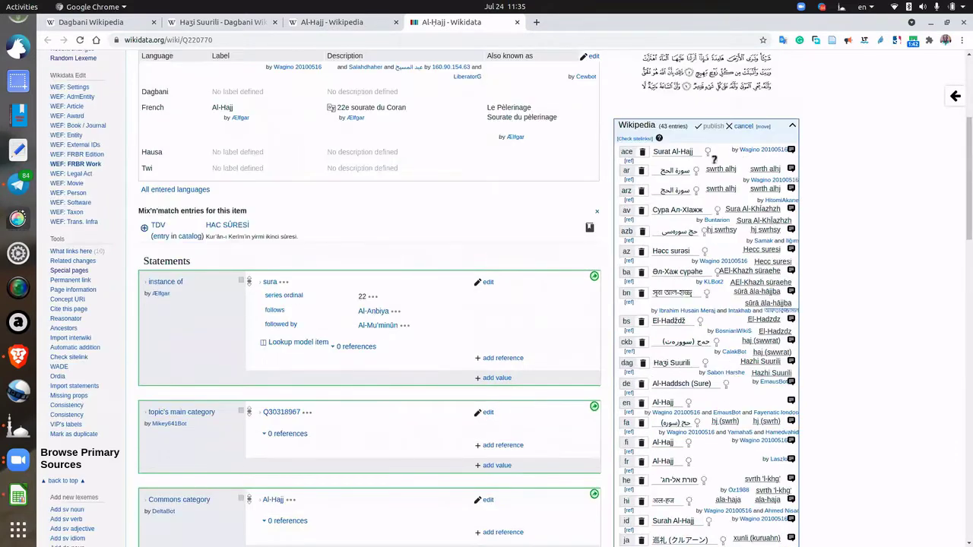
pyautogui.scroll(-2, 661, 311)
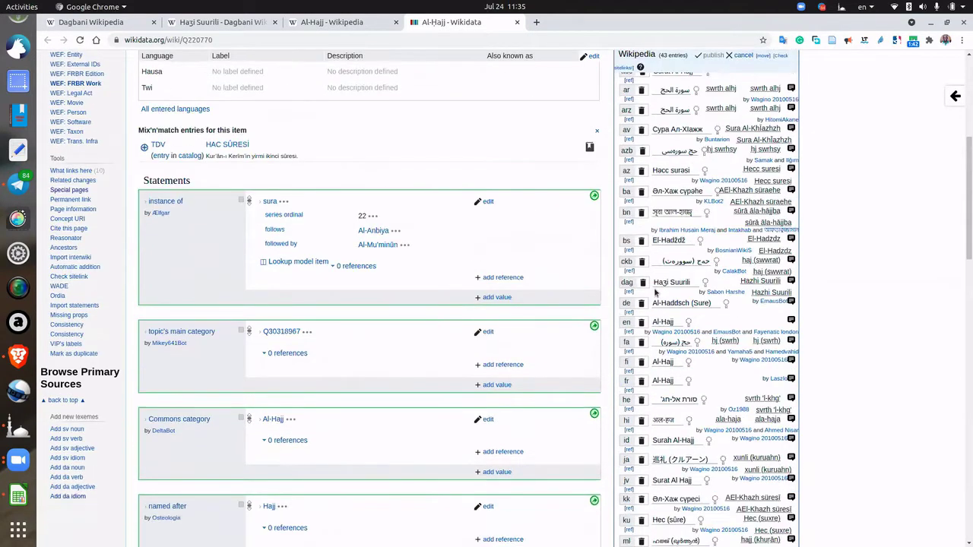
# Find the Dagbani sitelink by searching the item page for "dag", and leave sitelink editing without publishing
pyautogui.hotkey('ctrl', 'f')
pyautogui.write('da')
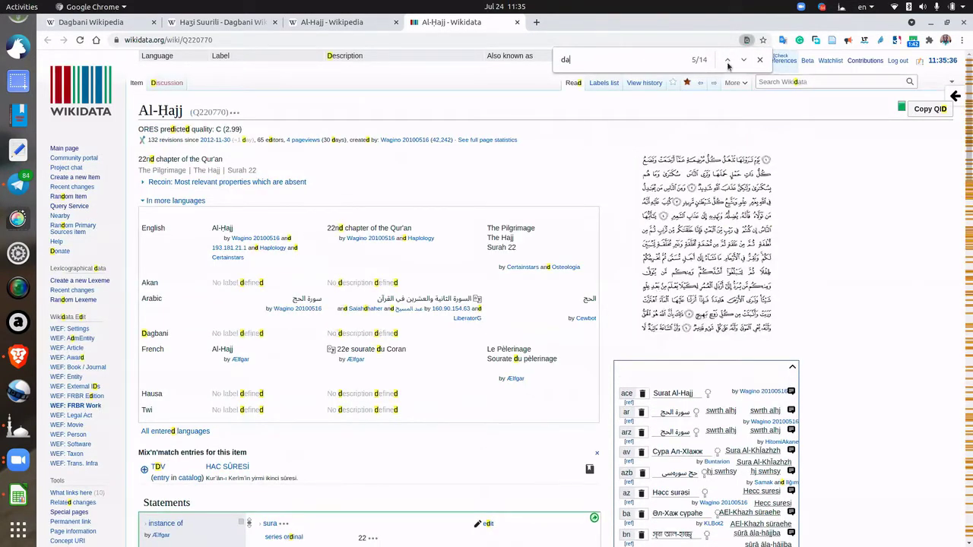
pyautogui.write('g')
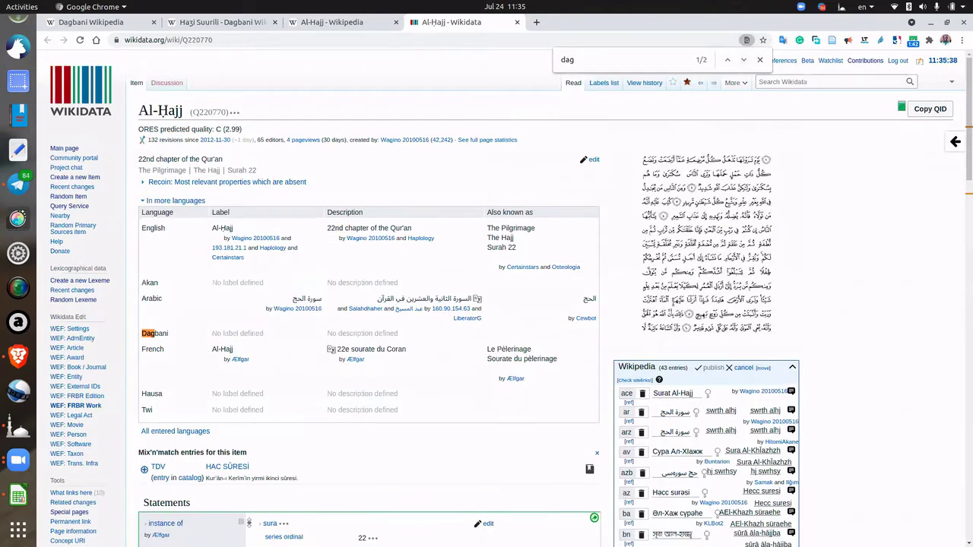
pyautogui.click(743, 60)
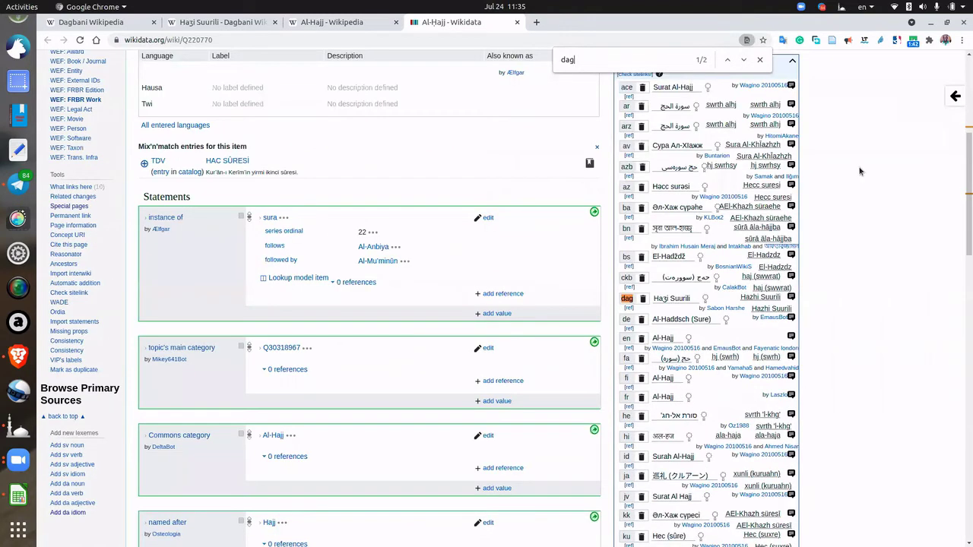
pyautogui.click(759, 59)
pyautogui.scroll(3, 494, 200)
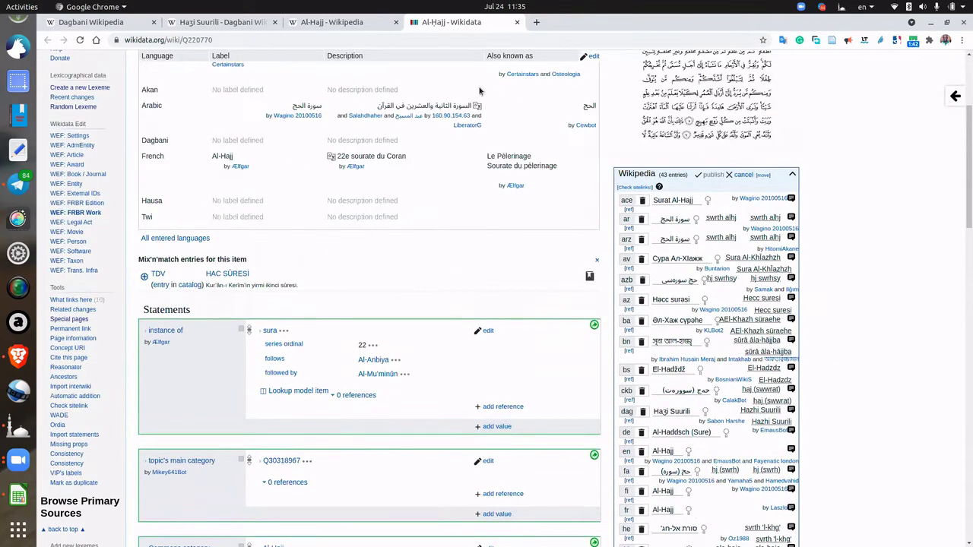
pyautogui.scroll(5, 476, 70)
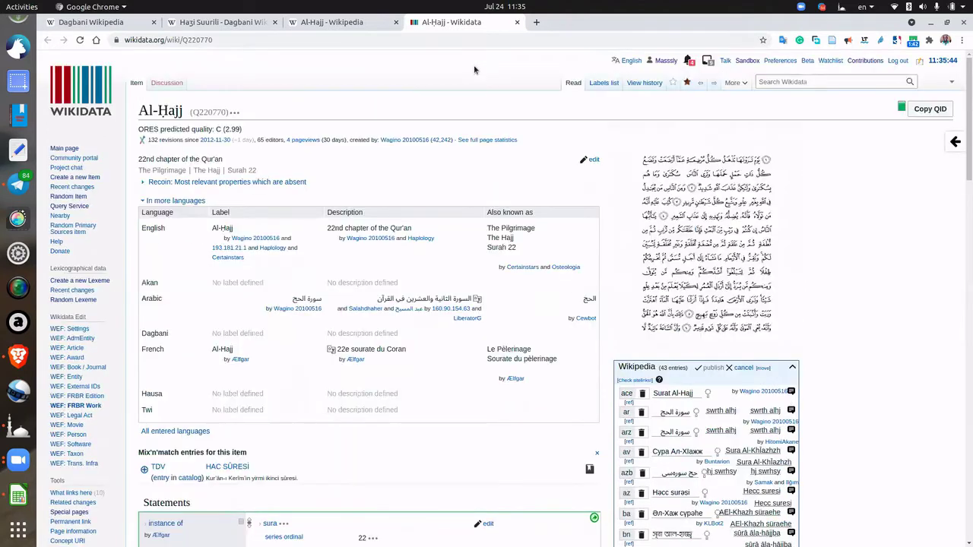
pyautogui.click(742, 368)
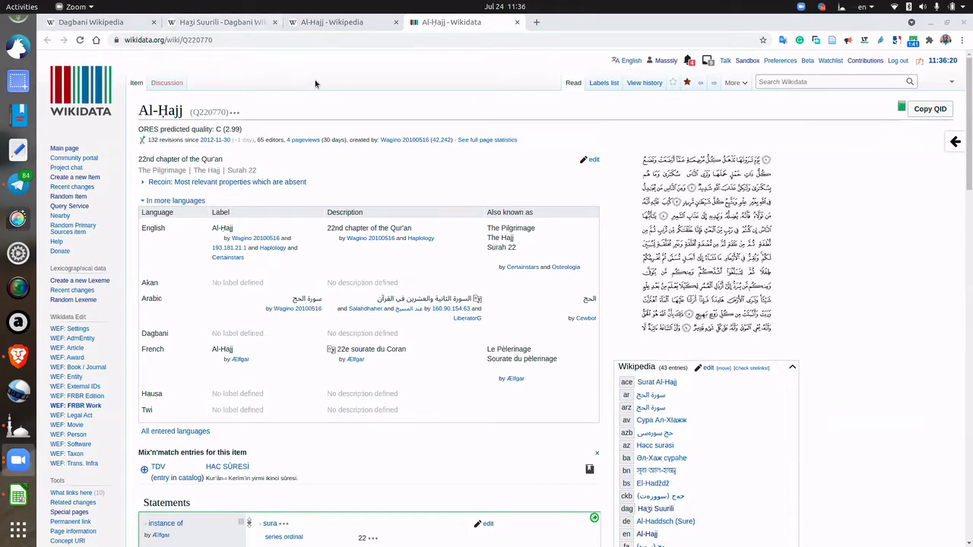
# Try to add a new entry with the wiki code "dag" to the item's Wikipedia sitelinks, and discard the edit
pyautogui.scroll(-3, 315, 84)
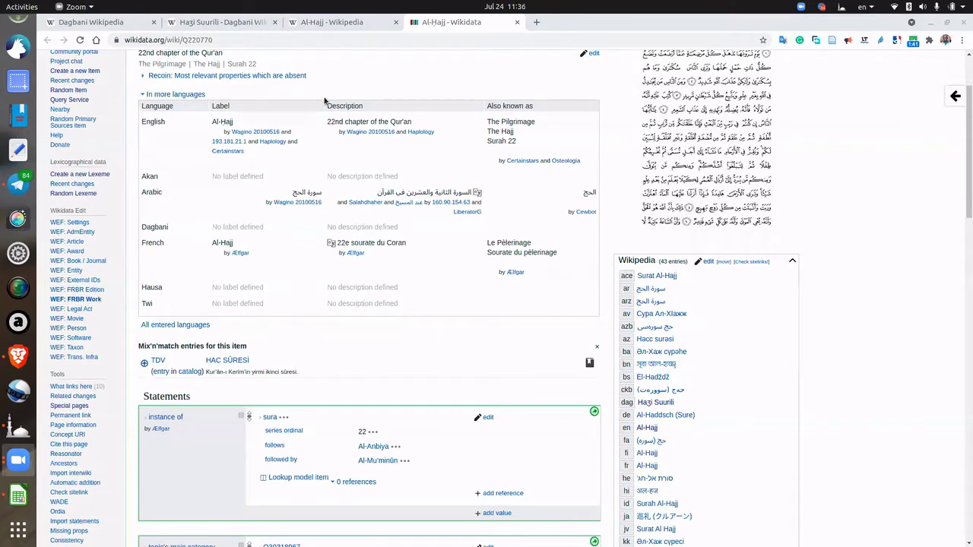
pyautogui.scroll(1, 327, 105)
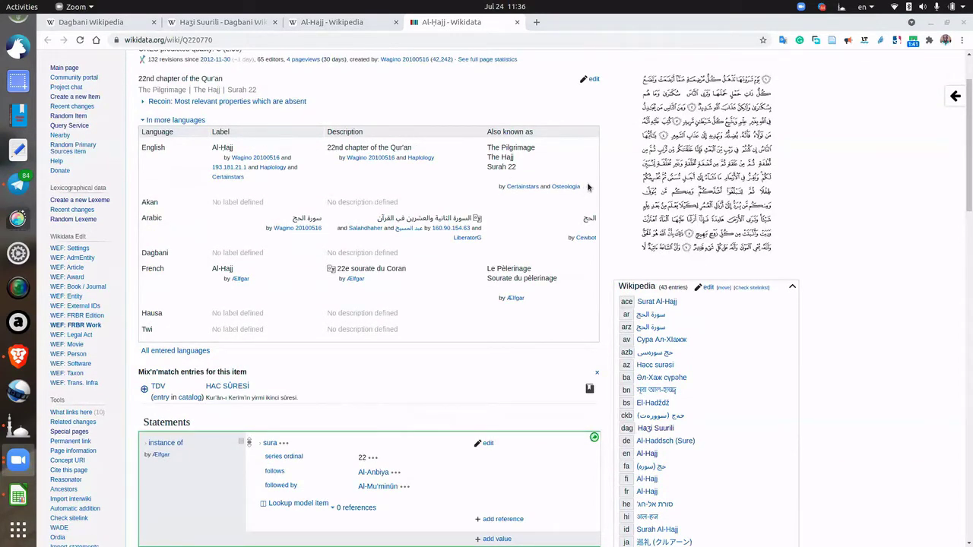
pyautogui.scroll(2, 585, 189)
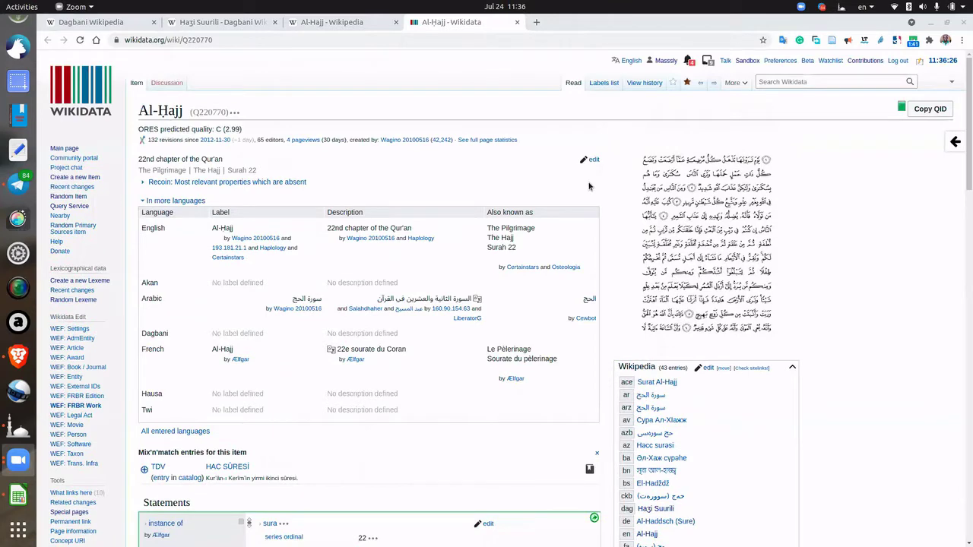
pyautogui.scroll(-3, 597, 247)
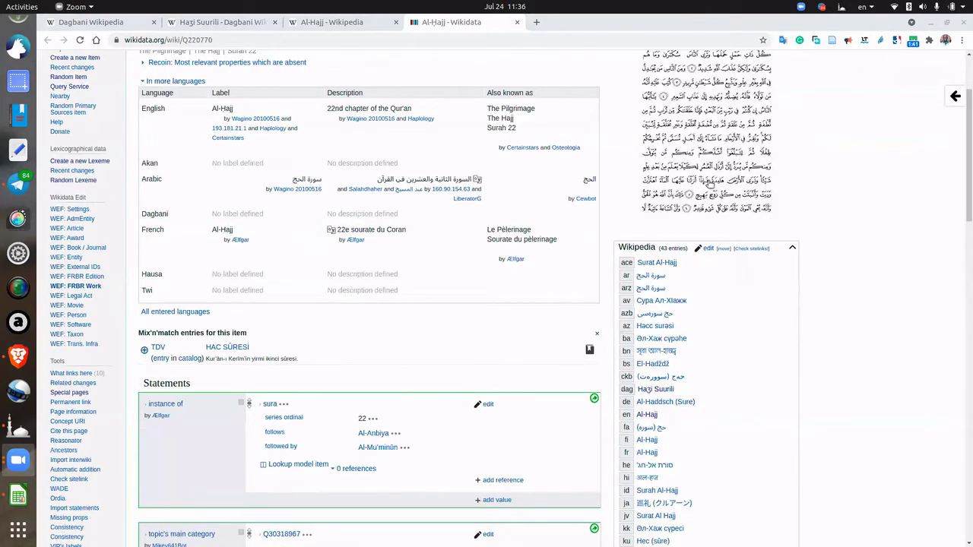
pyautogui.scroll(-2, 709, 182)
pyautogui.scroll(1, 717, 268)
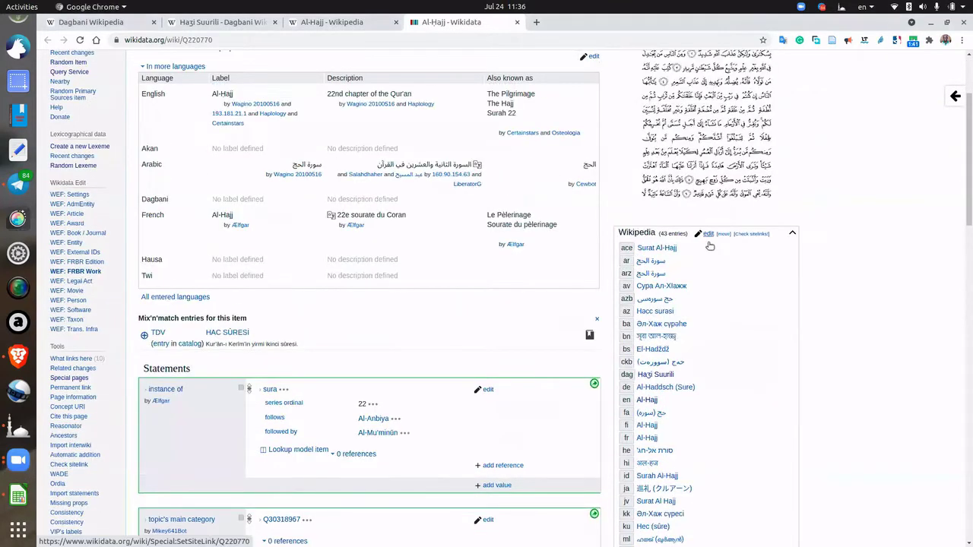
pyautogui.click(708, 235)
pyautogui.scroll(-8, 708, 373)
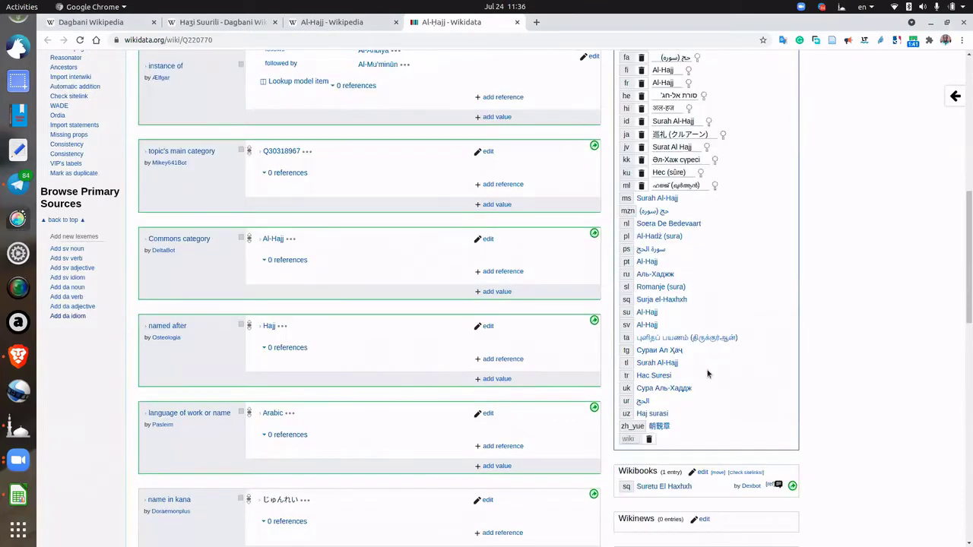
pyautogui.scroll(-10, 705, 358)
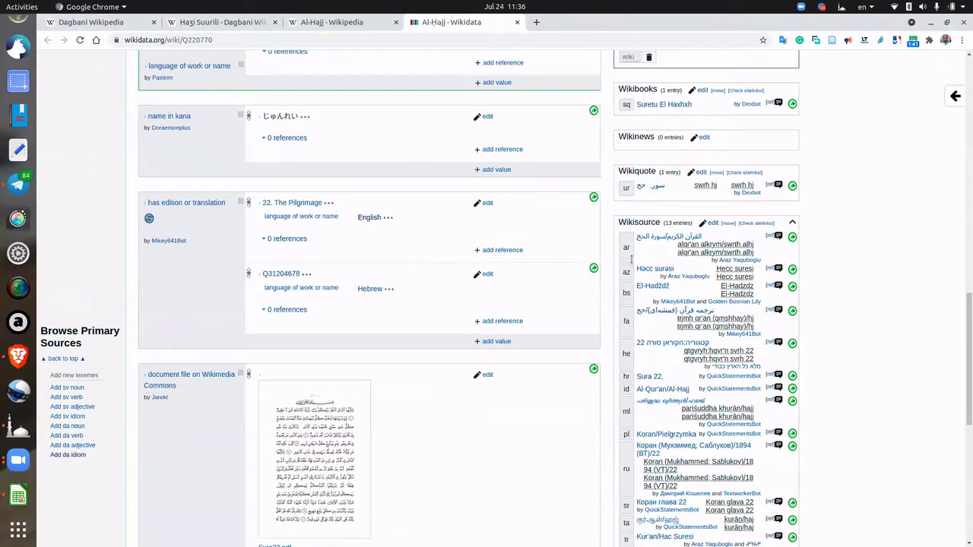
pyautogui.write('dag')
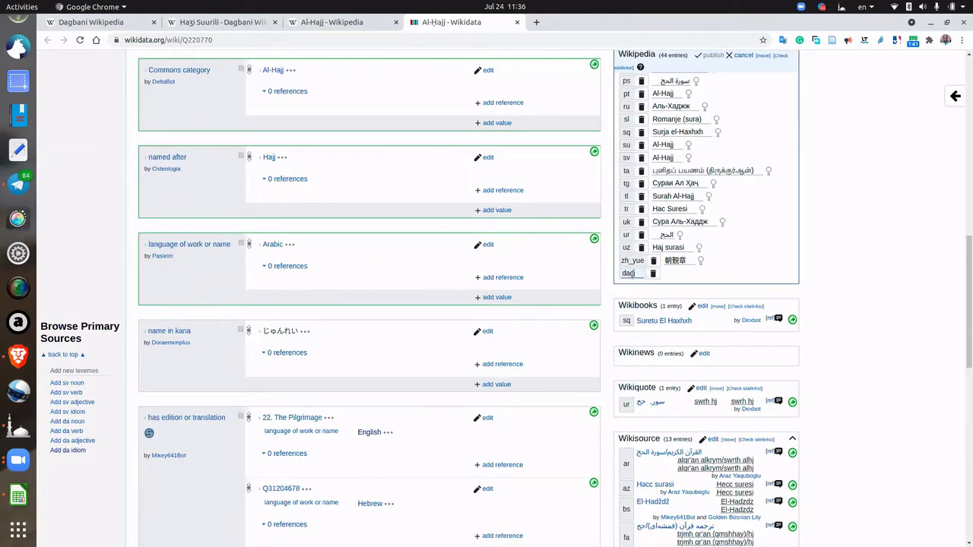
pyautogui.press('BackSpace')
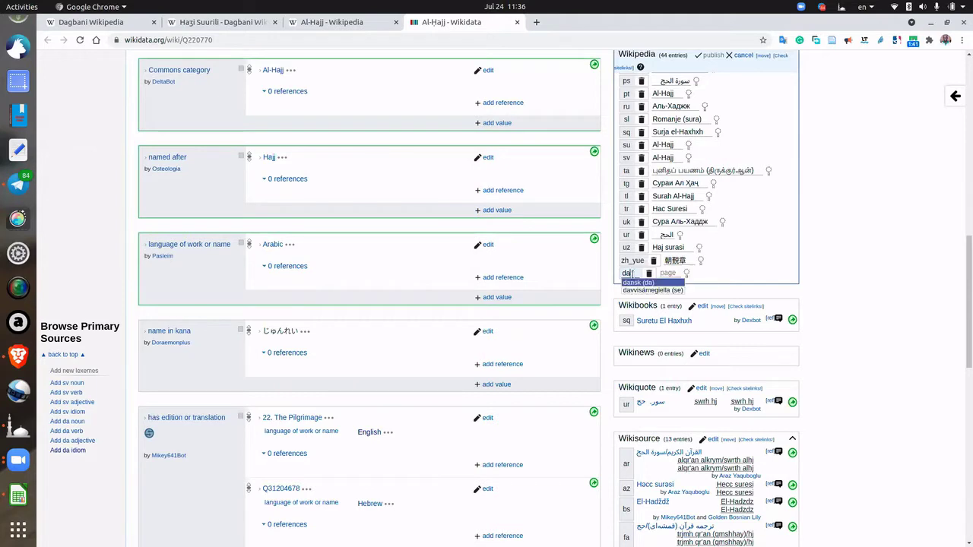
pyautogui.press('BackSpace')
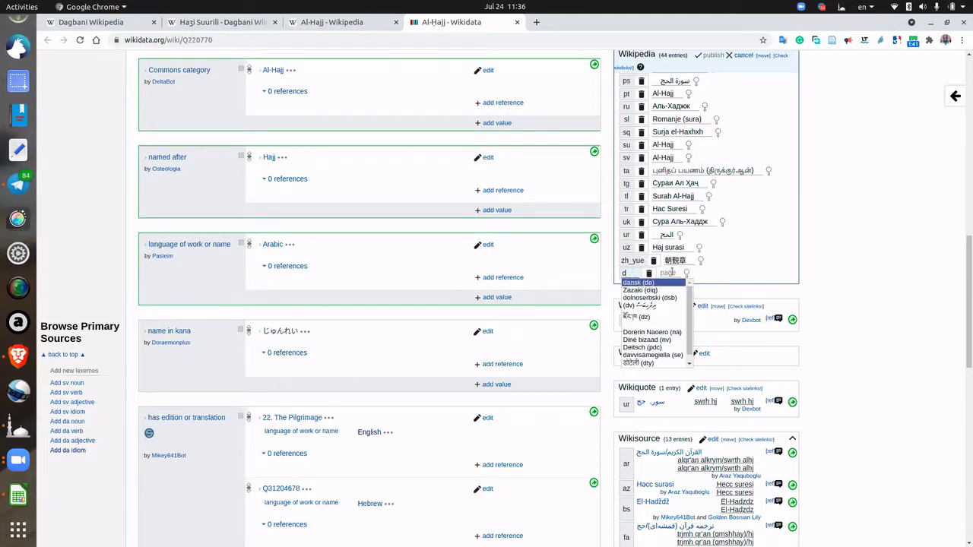
pyautogui.click(672, 273)
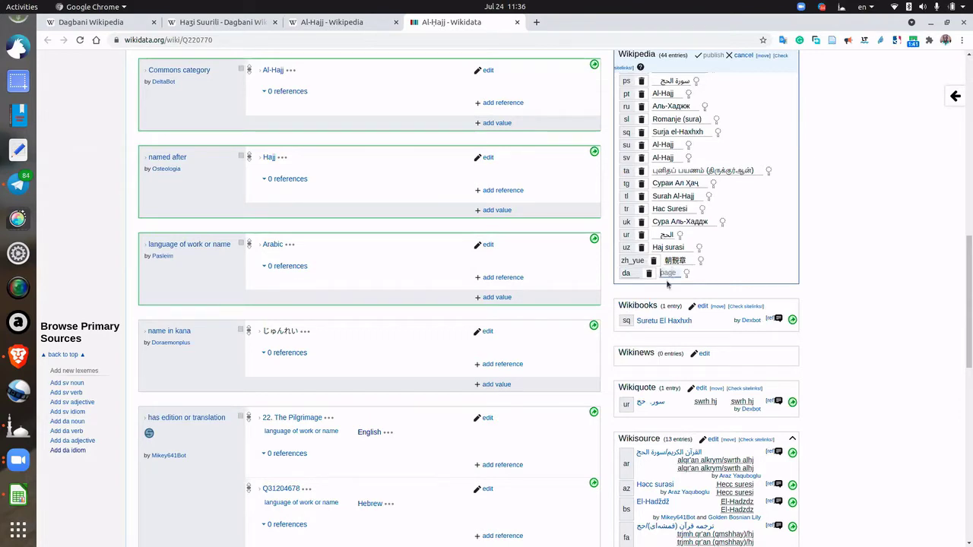
pyautogui.press('Escape')
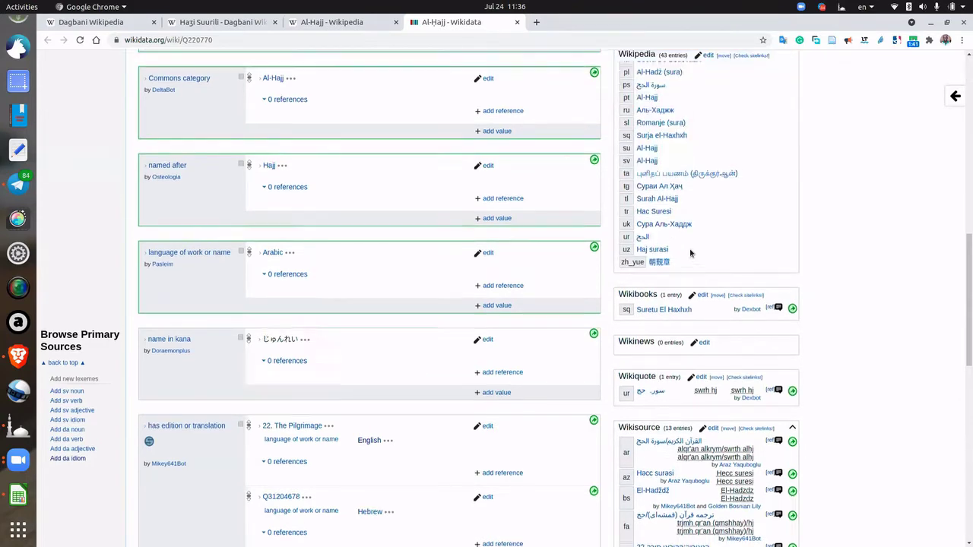
pyautogui.scroll(5, 688, 263)
pyautogui.scroll(4, 693, 252)
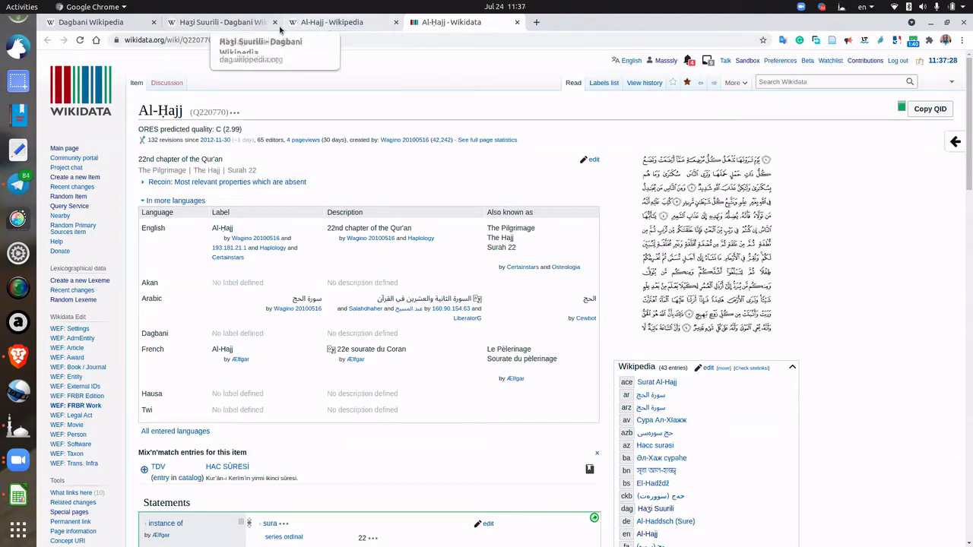
pyautogui.doubleClick(597, 24)
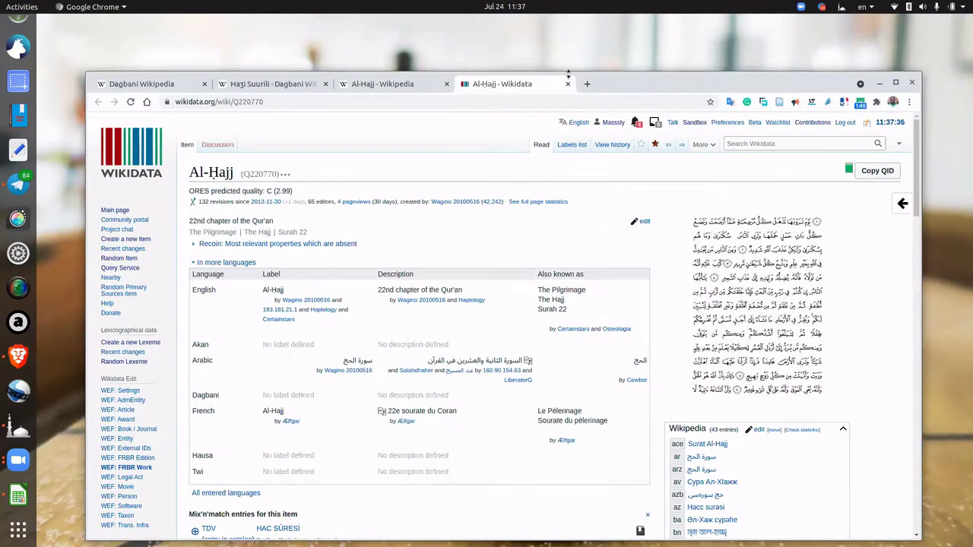
pyautogui.doubleClick(641, 84)
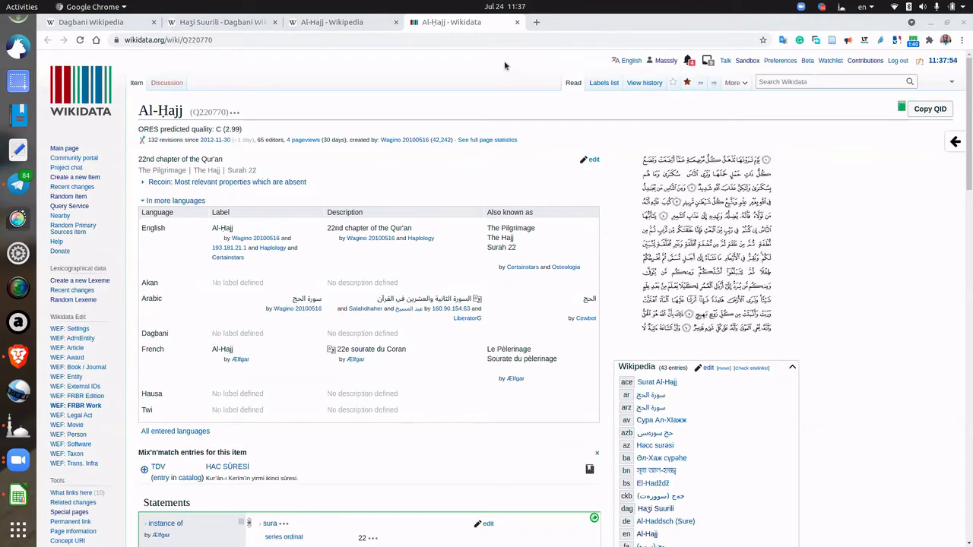
# Return to the Haʒi Suurili article and view the Wikidata information shown under its title
pyautogui.click(224, 27)
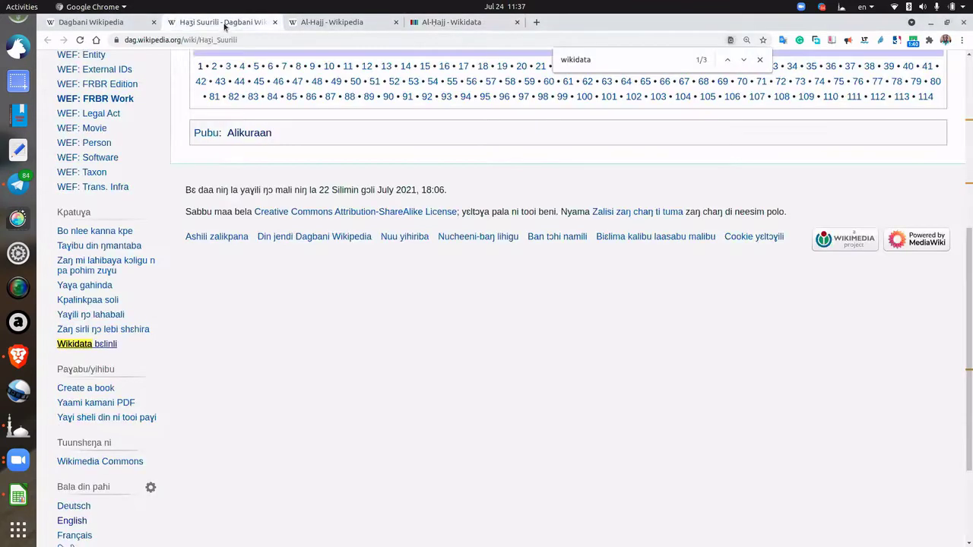
pyautogui.scroll(5, 245, 214)
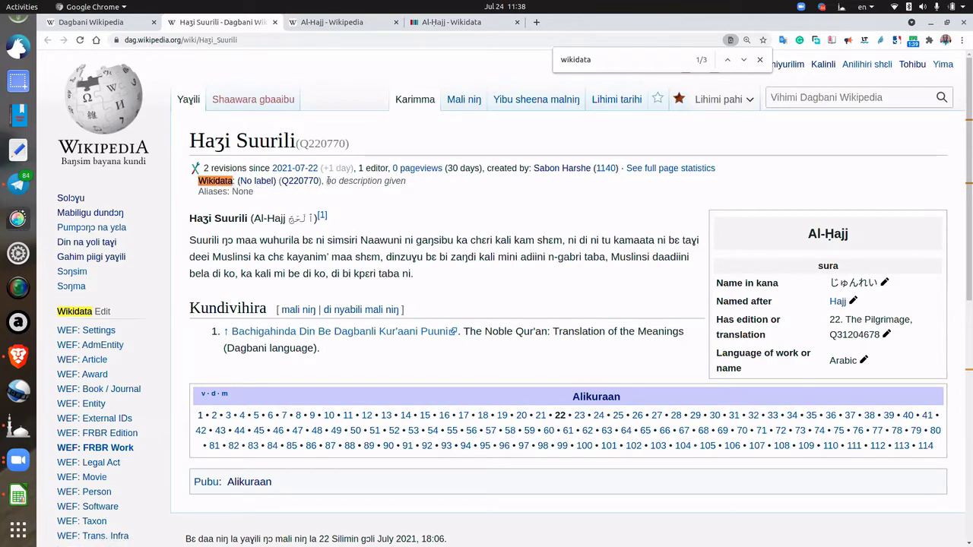
# Switch to the Brave browser, maximize its window and bring up the demo account's common.js page on English Wikipedia
pyautogui.click(537, 23)
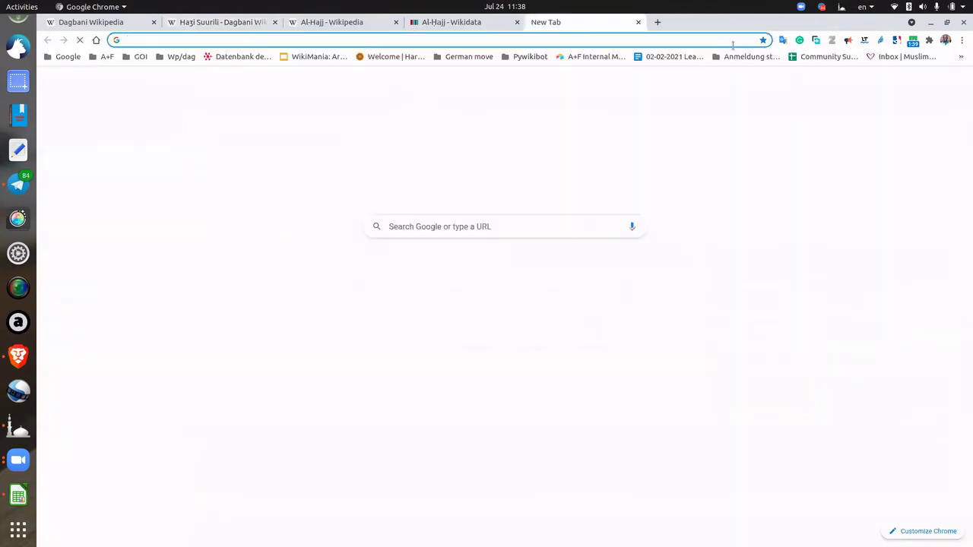
pyautogui.click(19, 355)
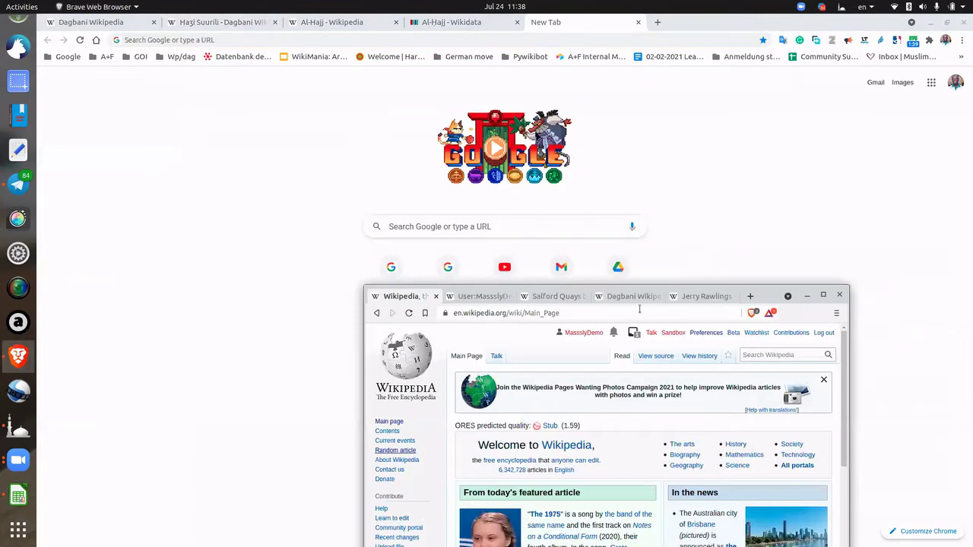
pyautogui.click(823, 296)
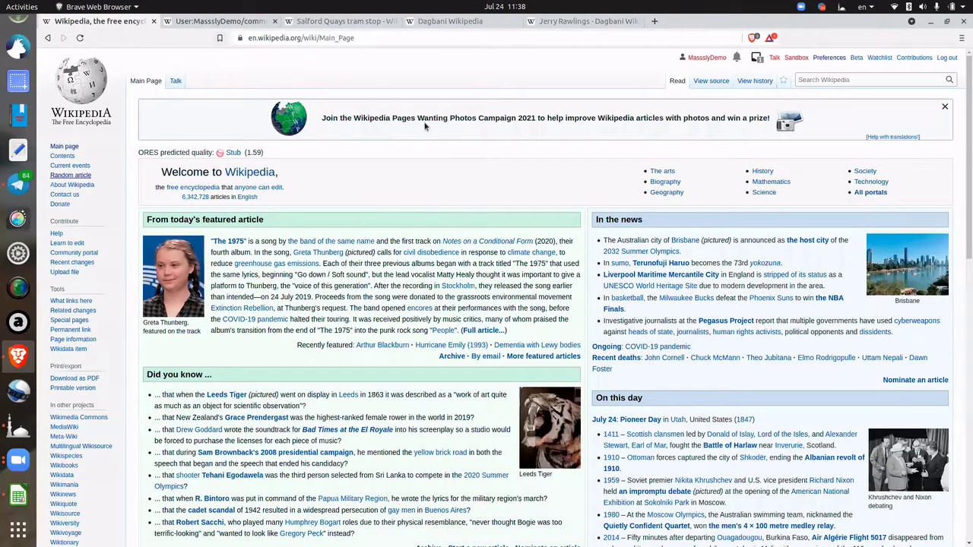
pyautogui.hotkey('ctrl', 'Tab')
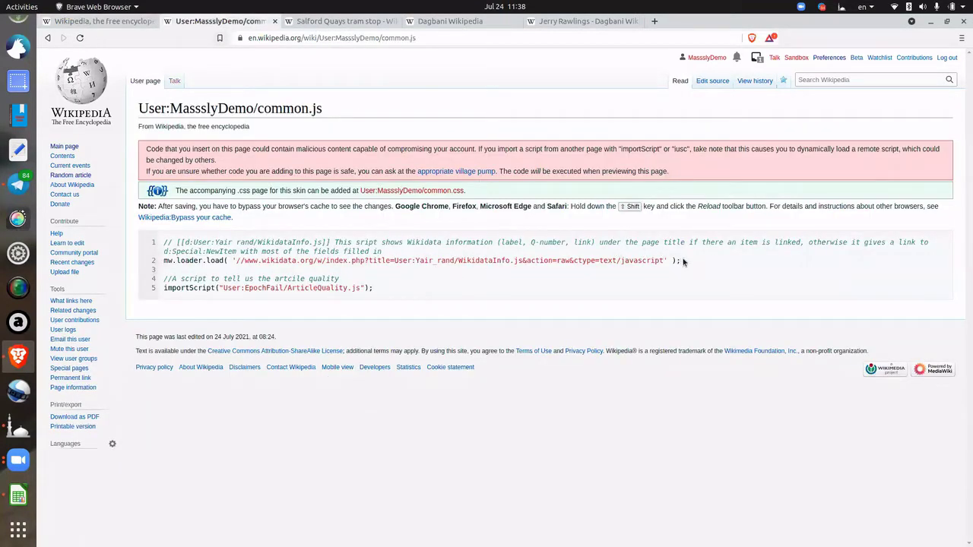
# Highlight the WikidataInfo.js and ArticleQuality.js script lines in the common.js code to examine what they load
pyautogui.moveTo(682, 261); pyautogui.dragTo(165, 246)
pyautogui.click(362, 69)
pyautogui.moveTo(682, 261); pyautogui.dragTo(169, 244)
pyautogui.click(386, 81)
pyautogui.moveTo(374, 289); pyautogui.dragTo(163, 242)
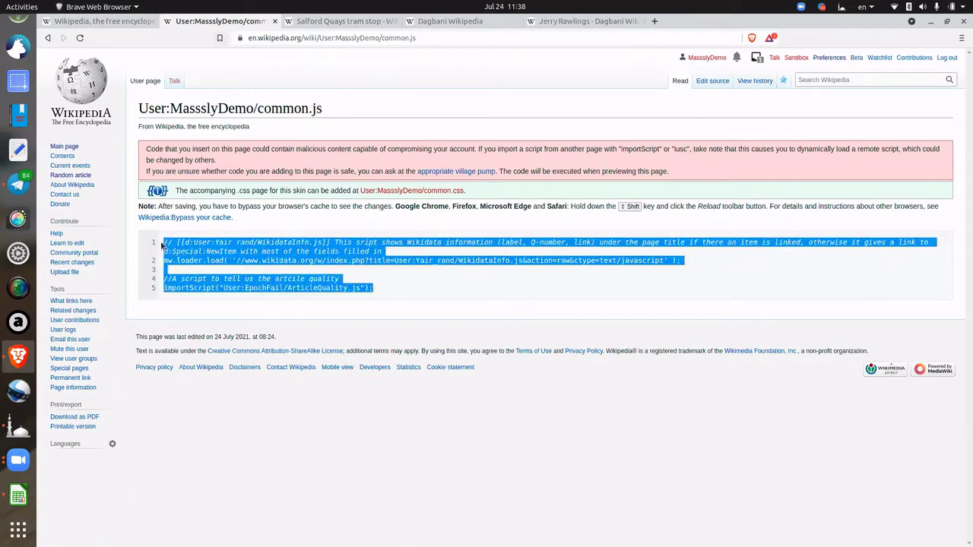
pyautogui.click(384, 282)
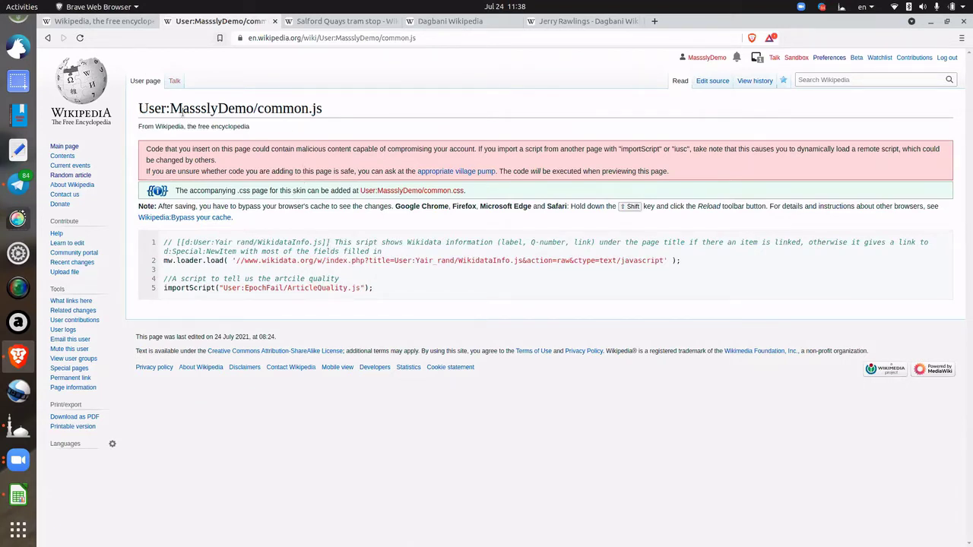
# Highlight the demo account's common.js page title and the full script code it contains
pyautogui.moveTo(140, 109); pyautogui.dragTo(398, 111)
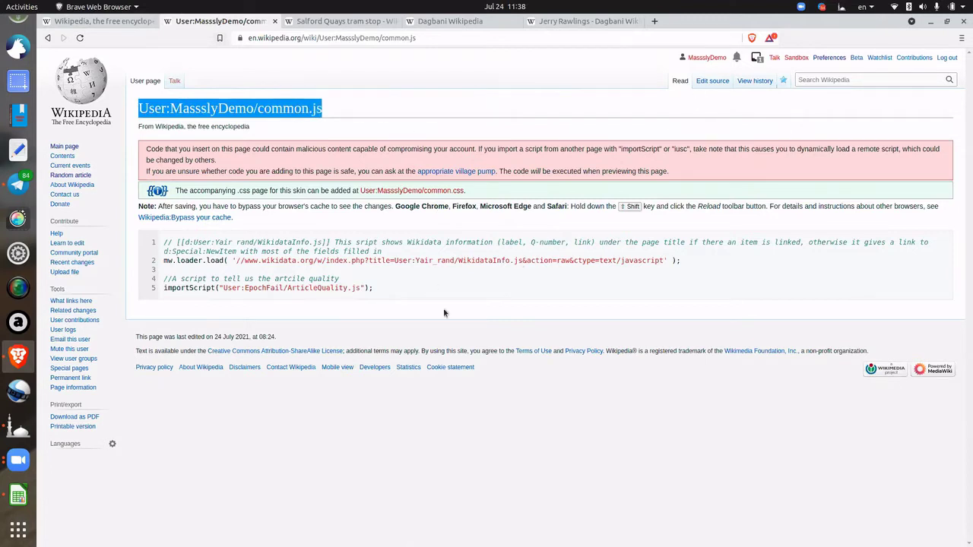
pyautogui.moveTo(391, 291); pyautogui.dragTo(163, 240)
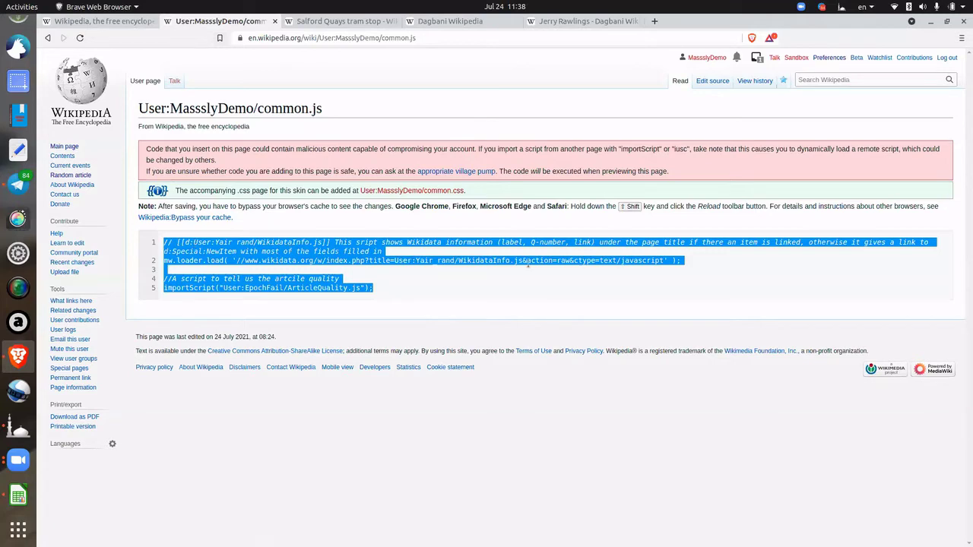
pyautogui.click(527, 265)
# View the script output on the Salford Quays tram stop article, and switch back to the Haʒi Suurili article in Chrome
pyautogui.click(354, 24)
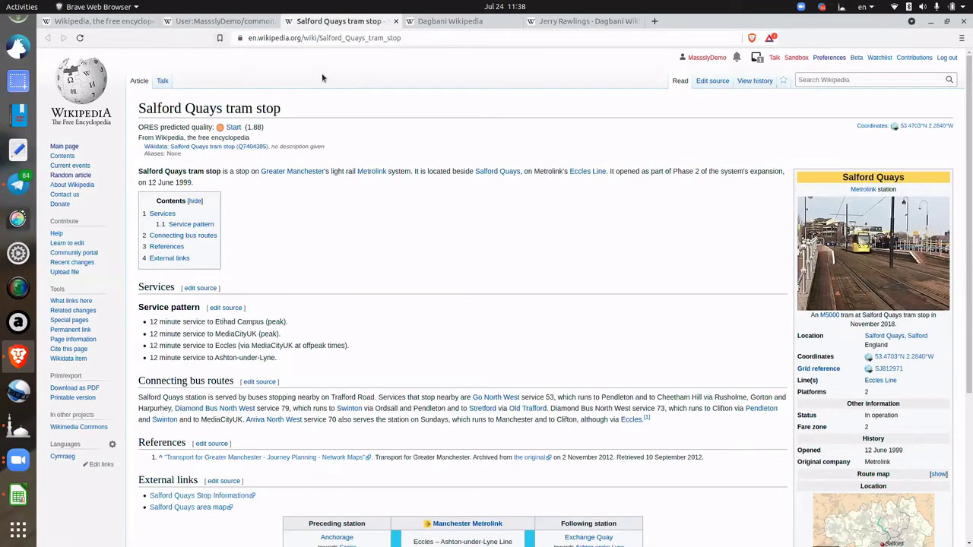
pyautogui.moveTo(923, 26); pyautogui.dragTo(276, 133)
pyautogui.click(257, 92)
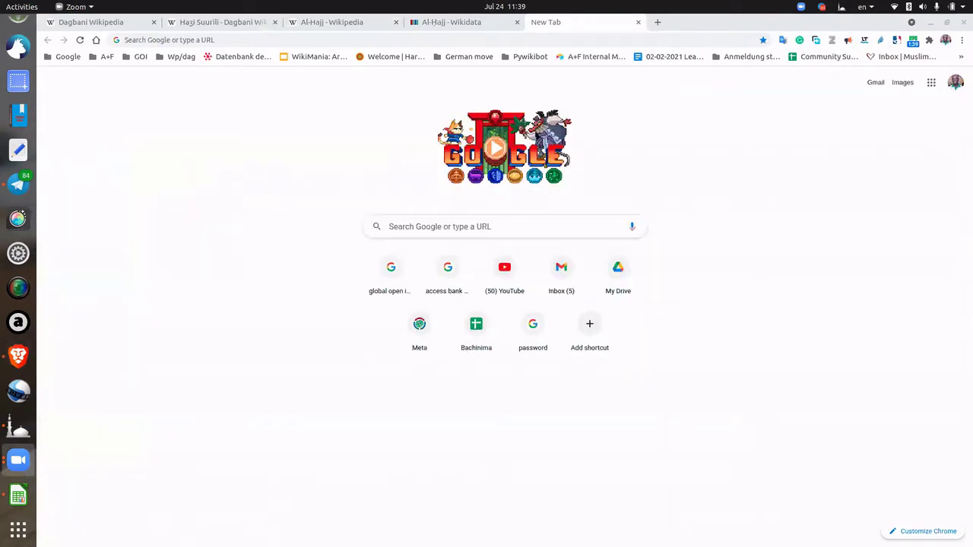
pyautogui.click(245, 25)
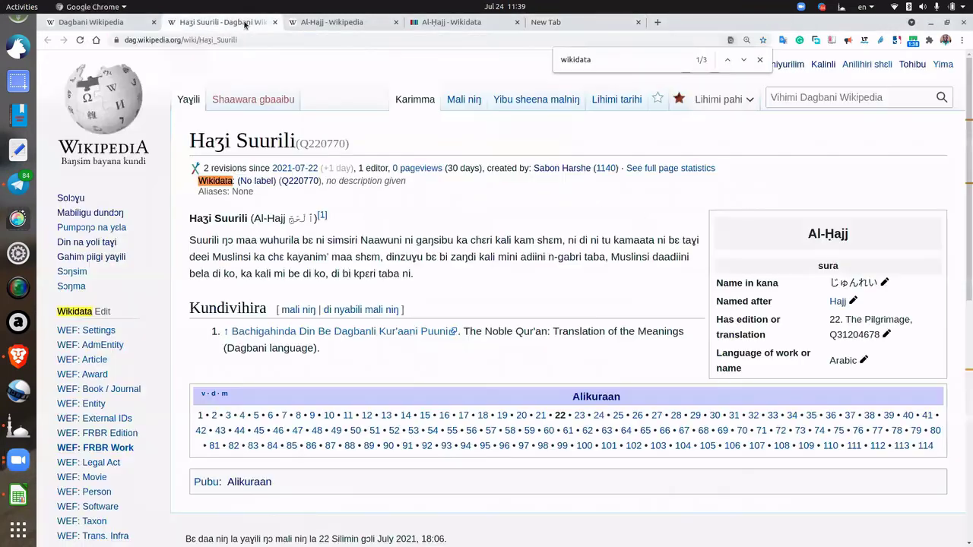
# Look up "dag" from the address bar and open the suggested Dagbani Wikimedians User Group page on Meta
pyautogui.click(251, 40)
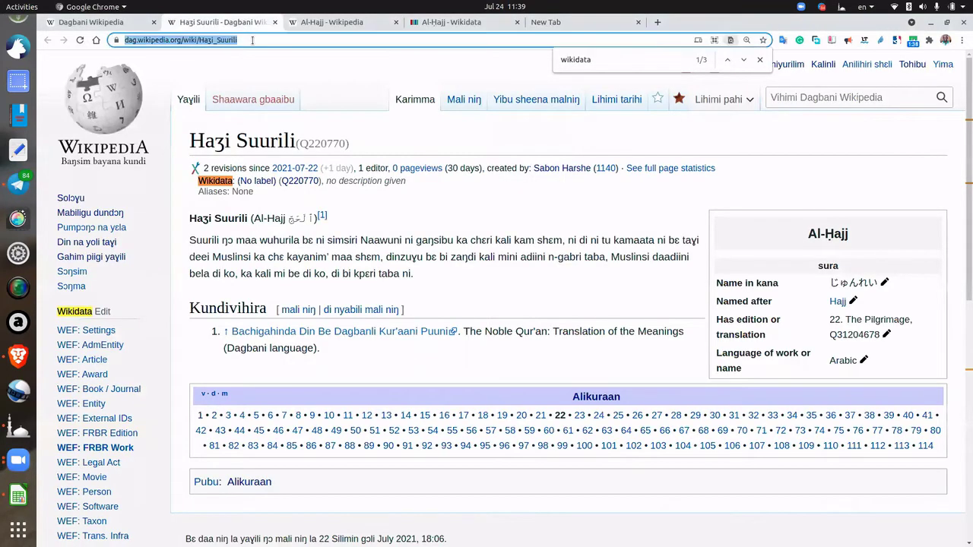
pyautogui.write('dag')
pyautogui.press('BackSpace')
pyautogui.press('BackSpace')
pyautogui.press('BackSpace')
pyautogui.hotkey('ctrl', 'f')
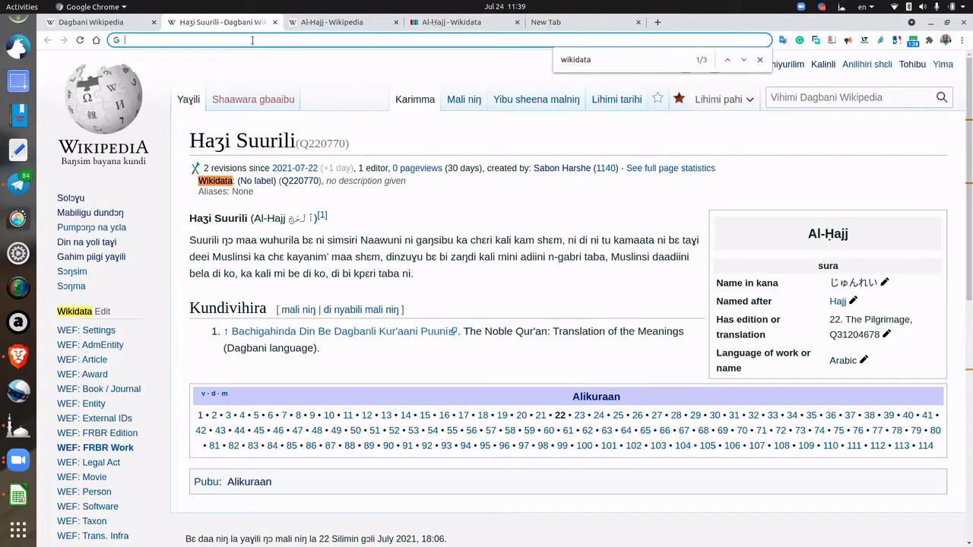
pyautogui.write('daga')
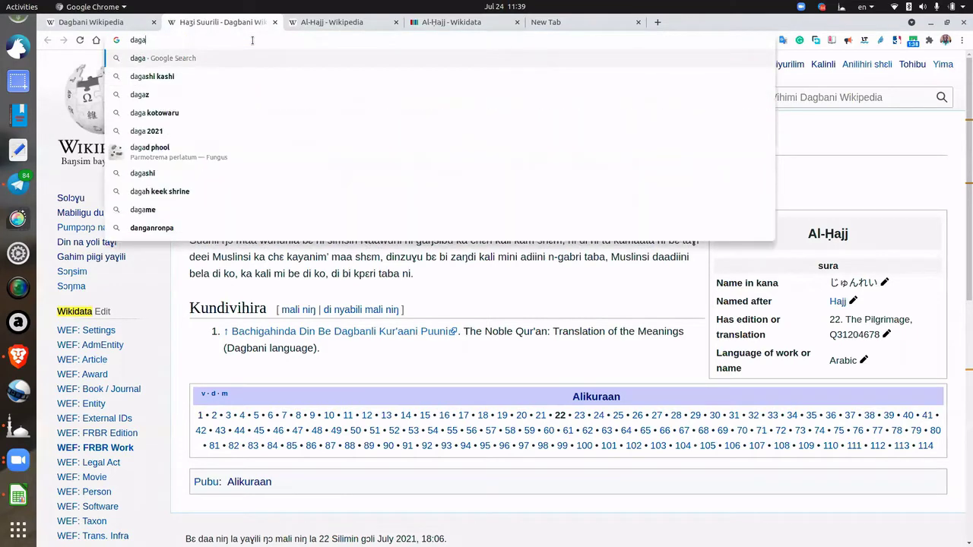
pyautogui.press('BackSpace')
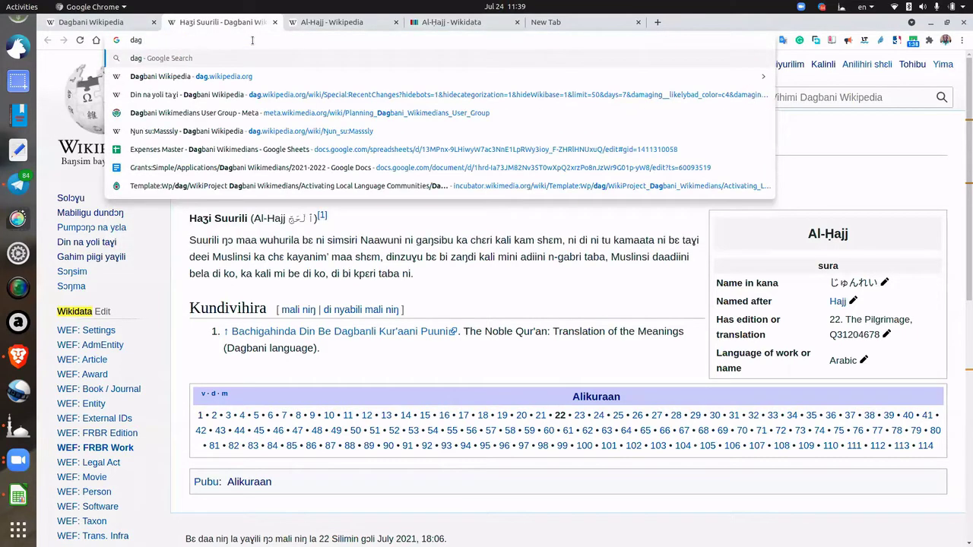
pyautogui.click(247, 117)
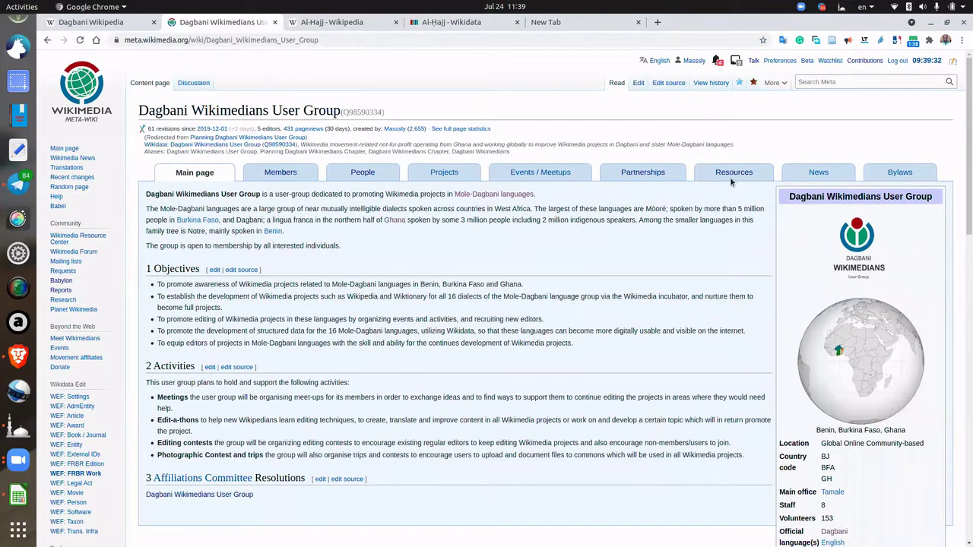
# Open the user group's Resources page and locate its "Wikidata stuff" section
pyautogui.click(733, 177)
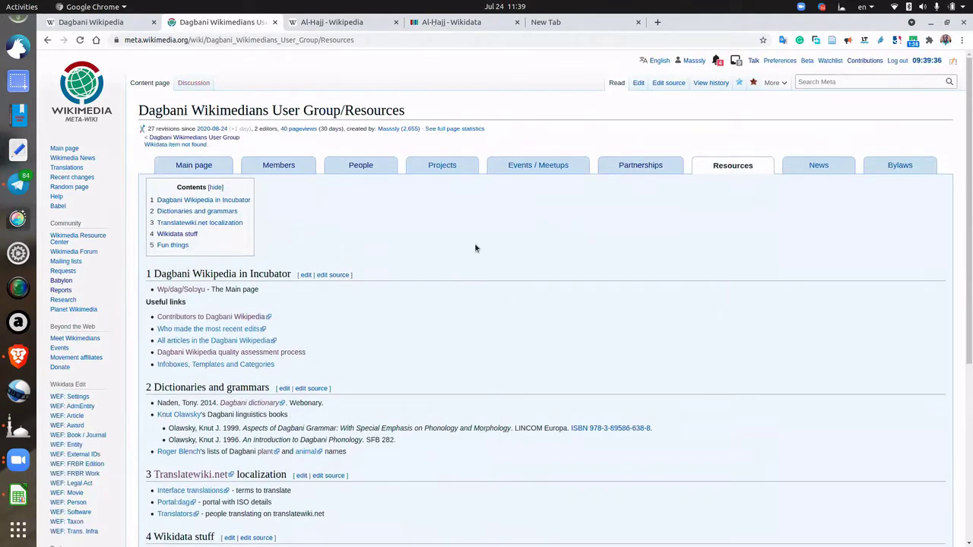
pyautogui.scroll(-5, 478, 270)
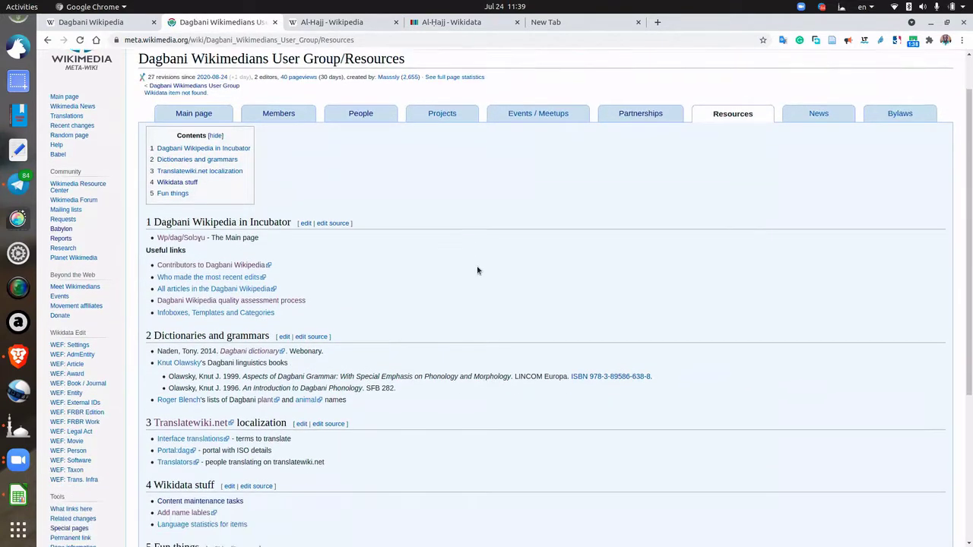
pyautogui.scroll(-2, 417, 280)
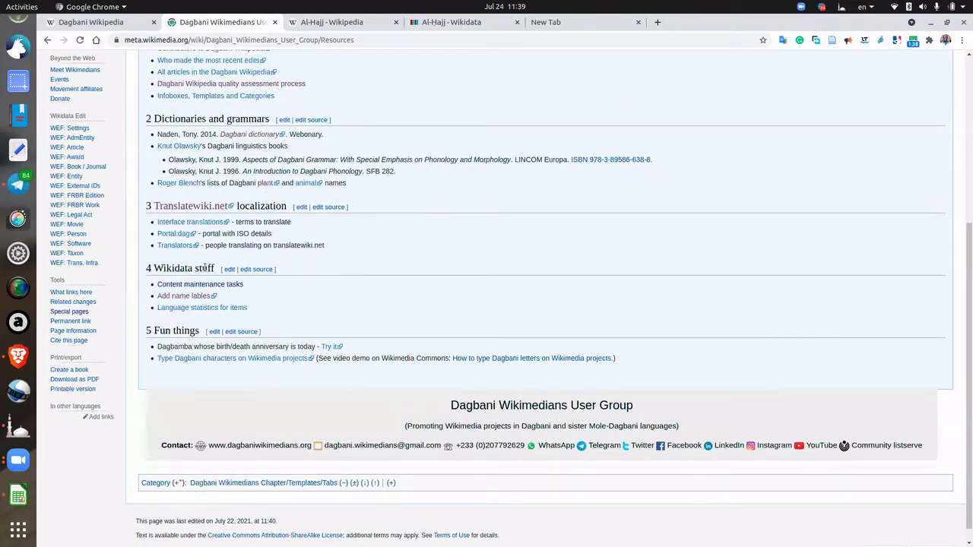
pyautogui.moveTo(218, 270); pyautogui.dragTo(141, 272)
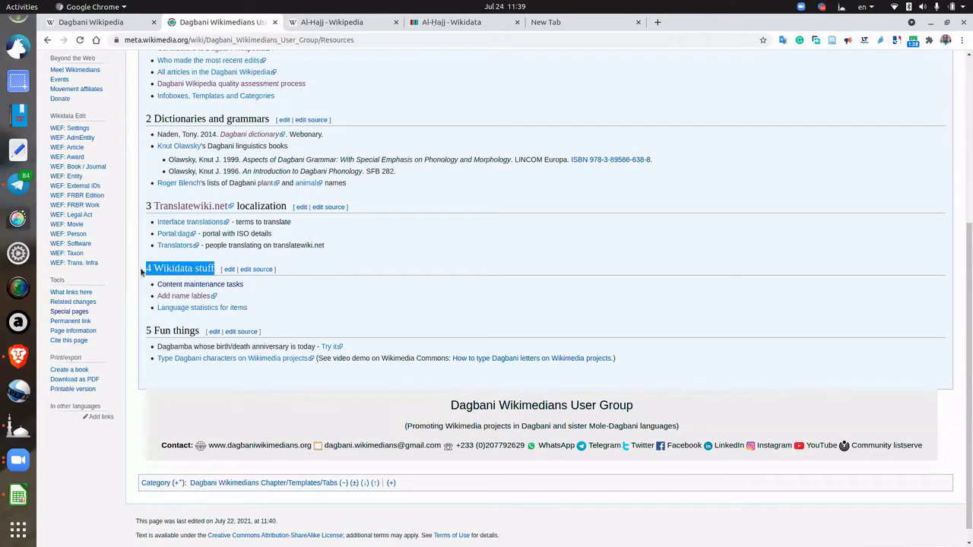
pyautogui.click(321, 264)
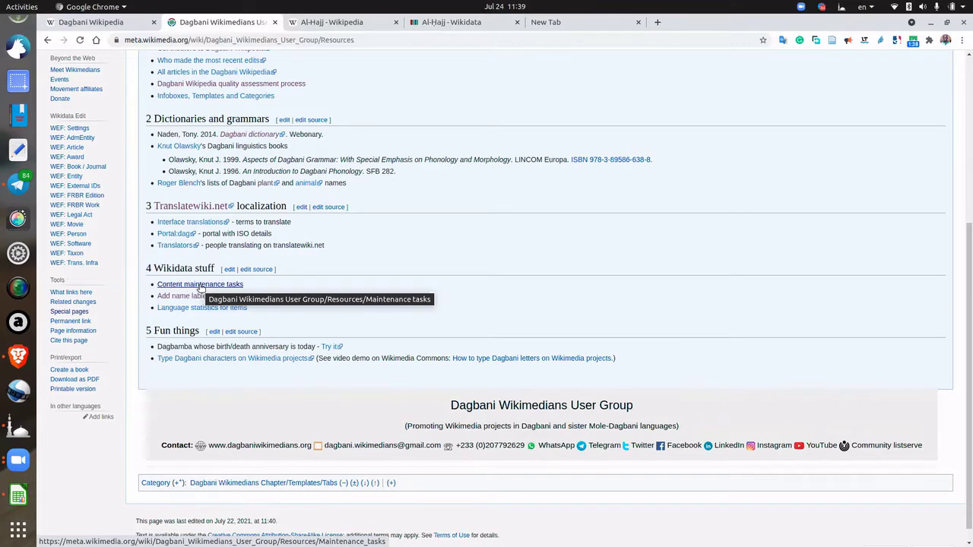
# Open the "Content maintenance tasks" page and find its Sitelinks entries
pyautogui.click(200, 286)
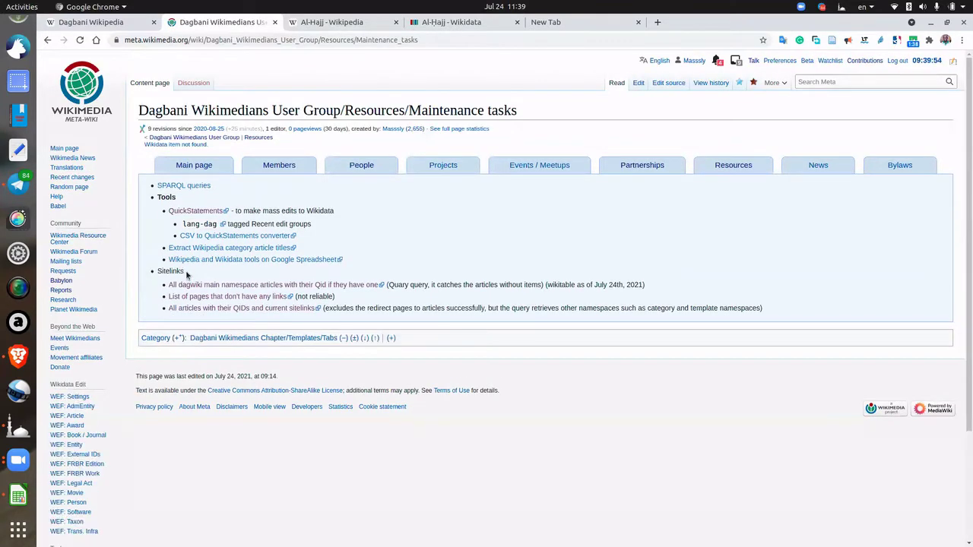
pyautogui.moveTo(157, 271); pyautogui.dragTo(182, 271)
pyautogui.click(191, 276)
pyautogui.scroll(-1, 255, 280)
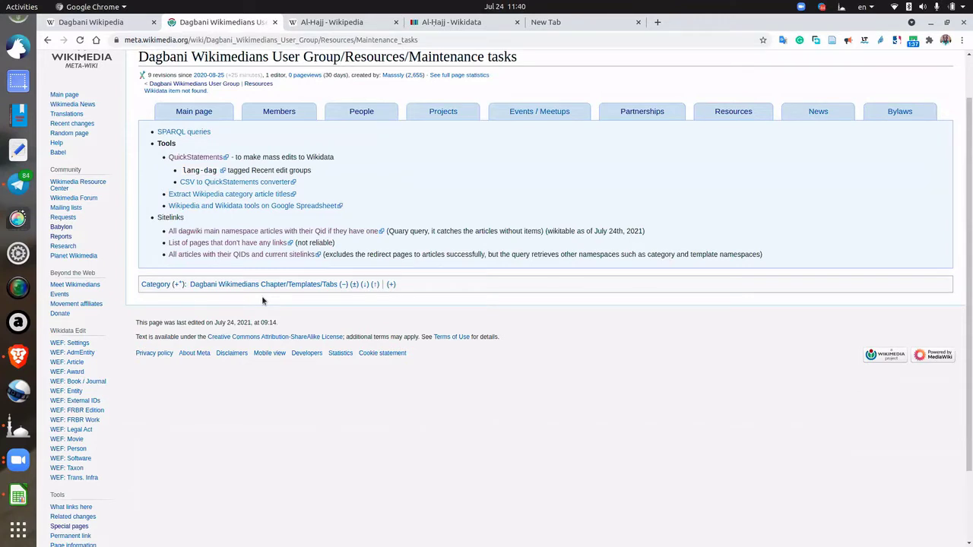
# Open the "All dagwiki main namespace articles with their Qid if they have one" query in a new tab and view it
pyautogui.rightClick(245, 234)
pyautogui.click(298, 241)
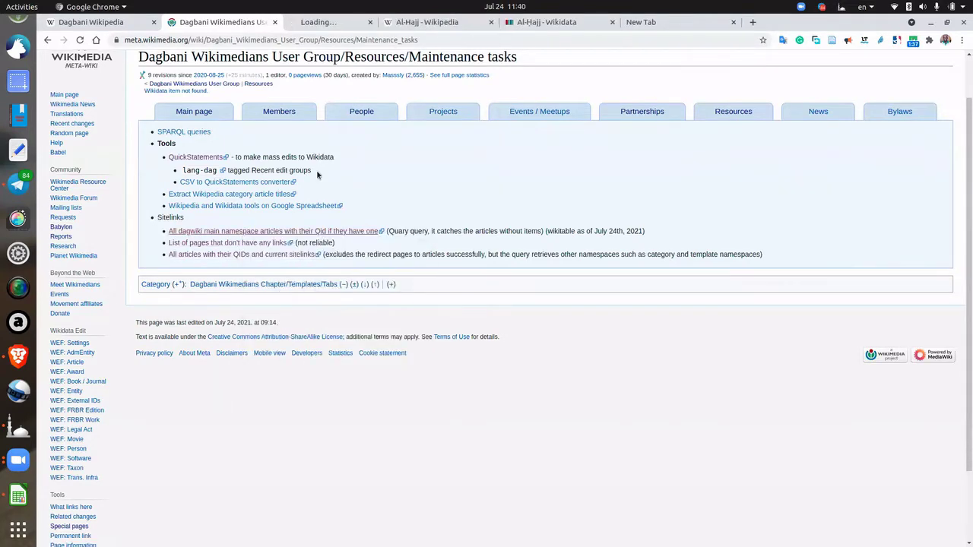
pyautogui.click(342, 22)
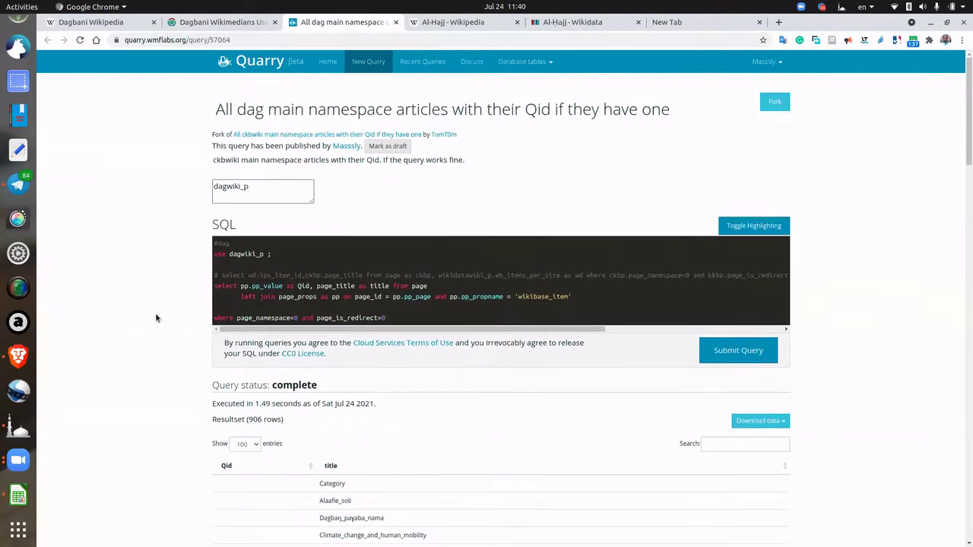
# Return to the maintenance tasks page and open "All articles with their QIDs and current sitelinks" in a new tab to view it
pyautogui.click(220, 22)
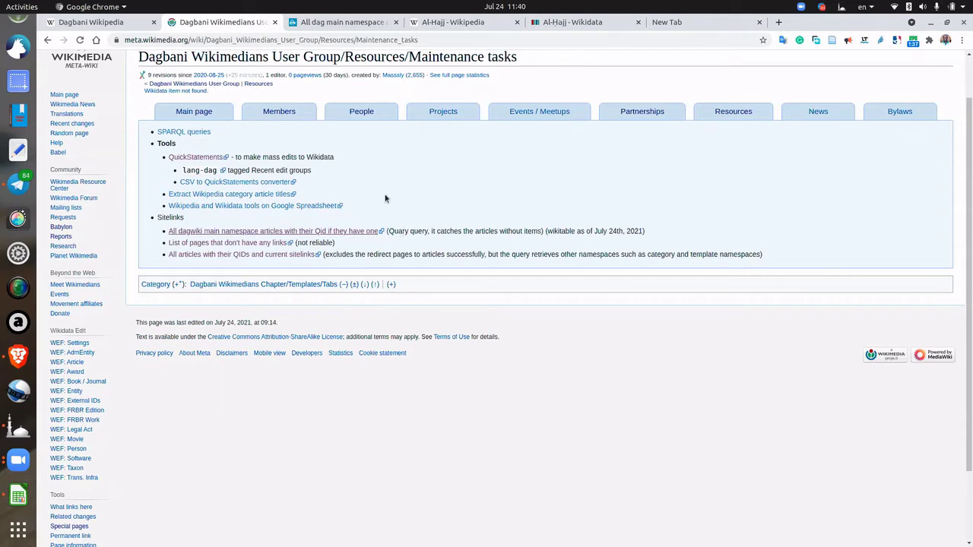
pyautogui.rightClick(293, 255)
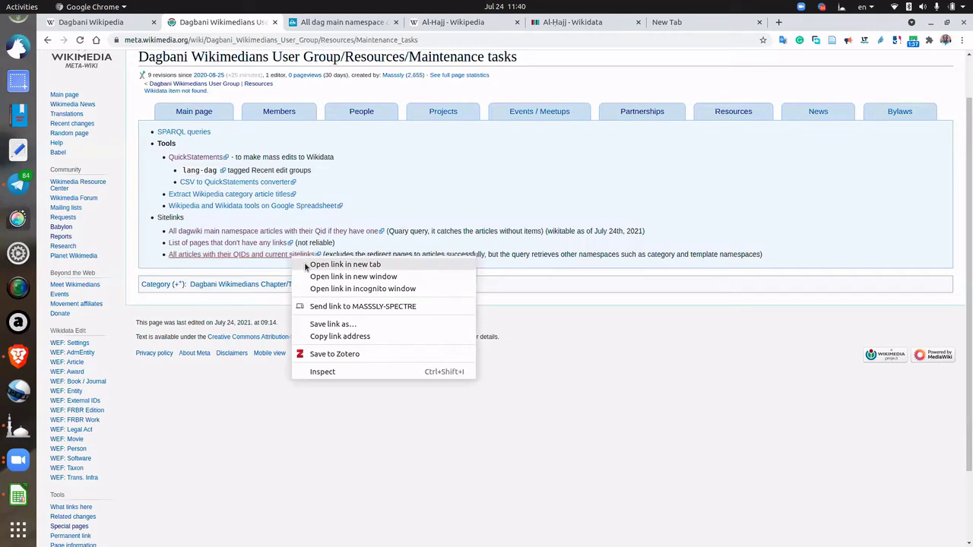
pyautogui.click(376, 198)
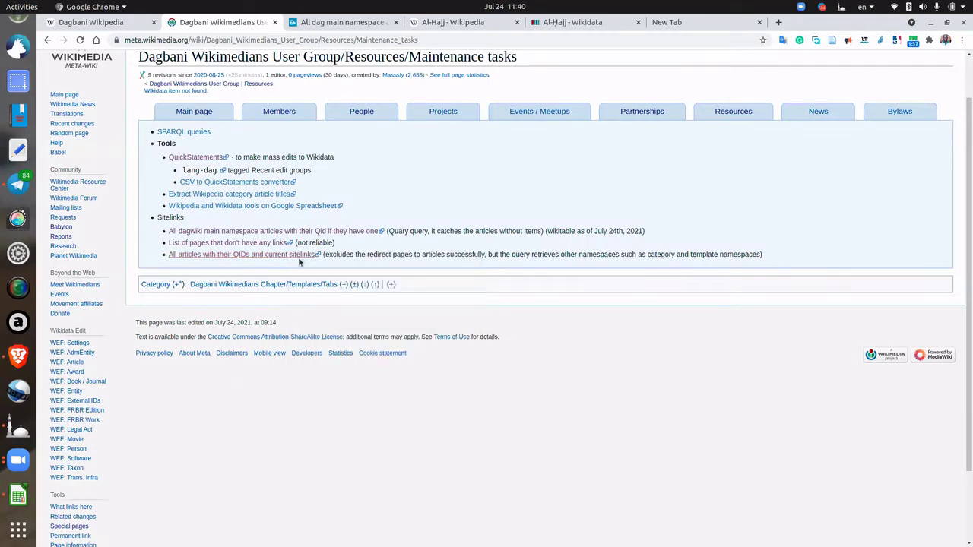
pyautogui.rightClick(299, 257)
pyautogui.click(355, 202)
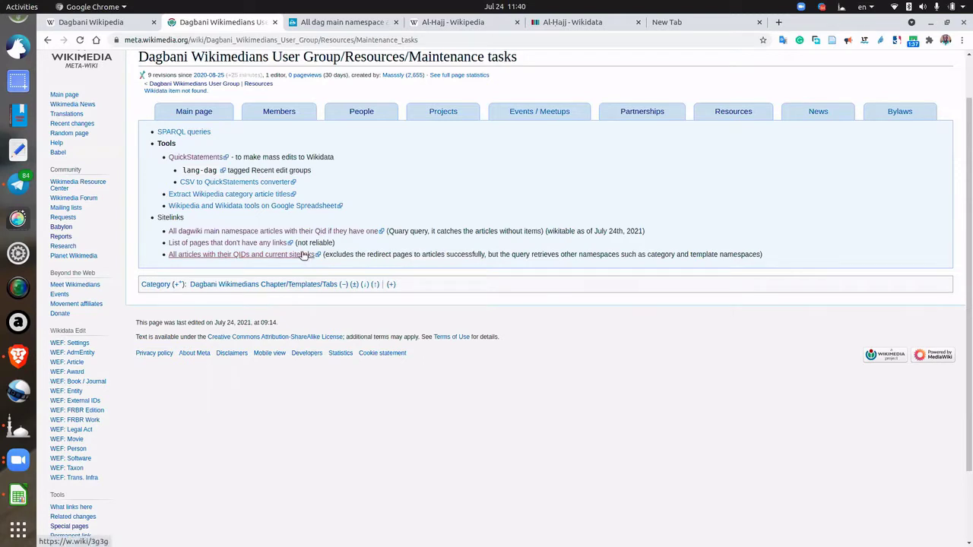
pyautogui.rightClick(303, 257)
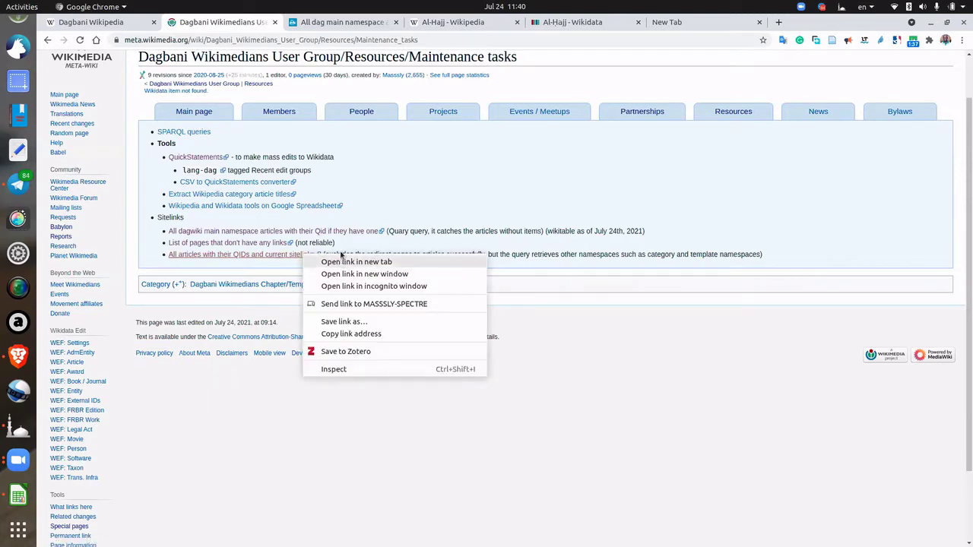
pyautogui.click(344, 260)
pyautogui.click(432, 23)
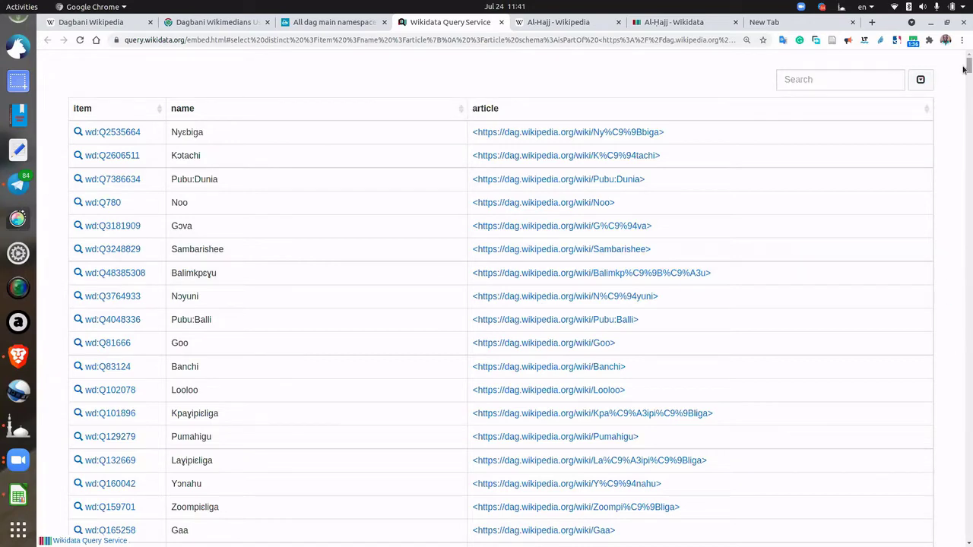
# Examine the query results listing items, names and Dagbani Wikipedia article links through to the last row
pyautogui.scroll(-3, 257, 173)
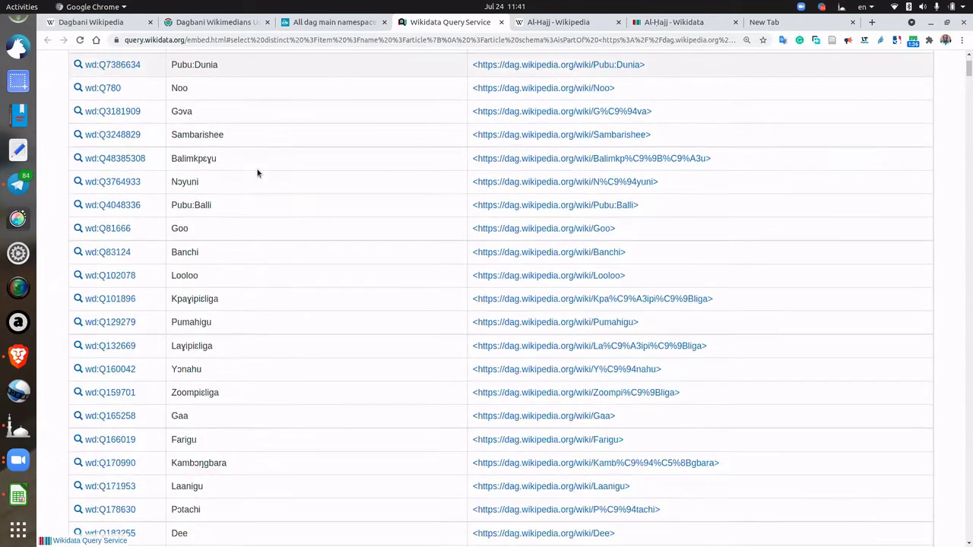
pyautogui.scroll(3, 257, 173)
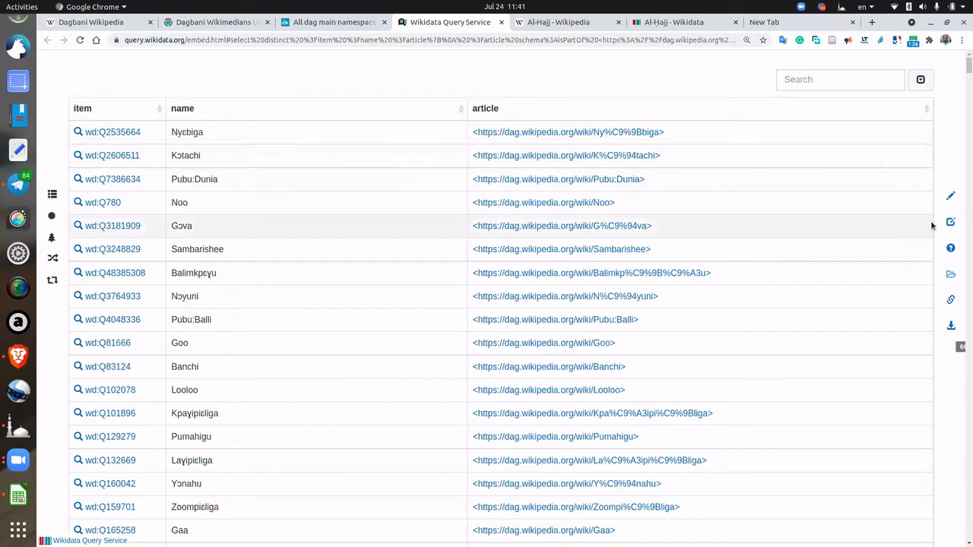
pyautogui.scroll(-10, 259, 218)
pyautogui.scroll(-5, 274, 295)
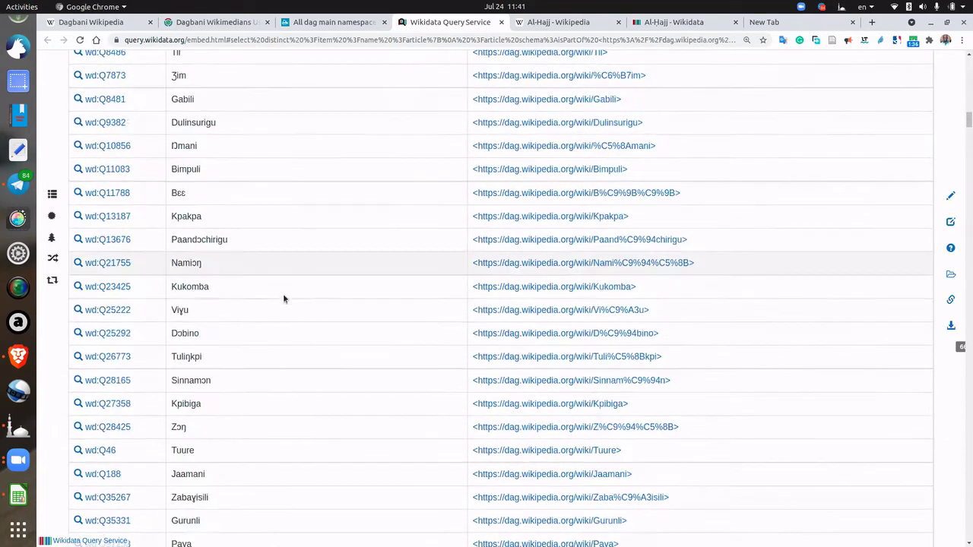
pyautogui.scroll(-15, 311, 327)
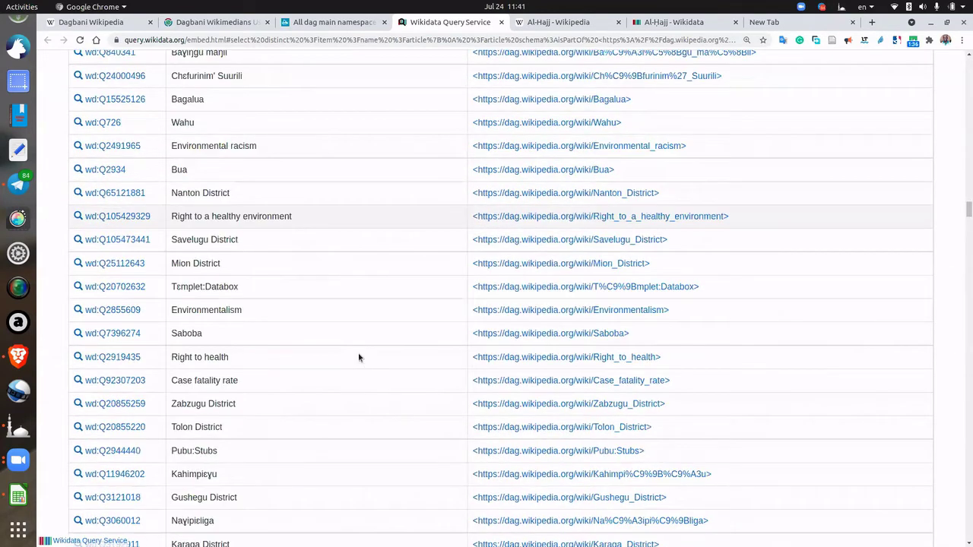
pyautogui.scroll(-15, 369, 356)
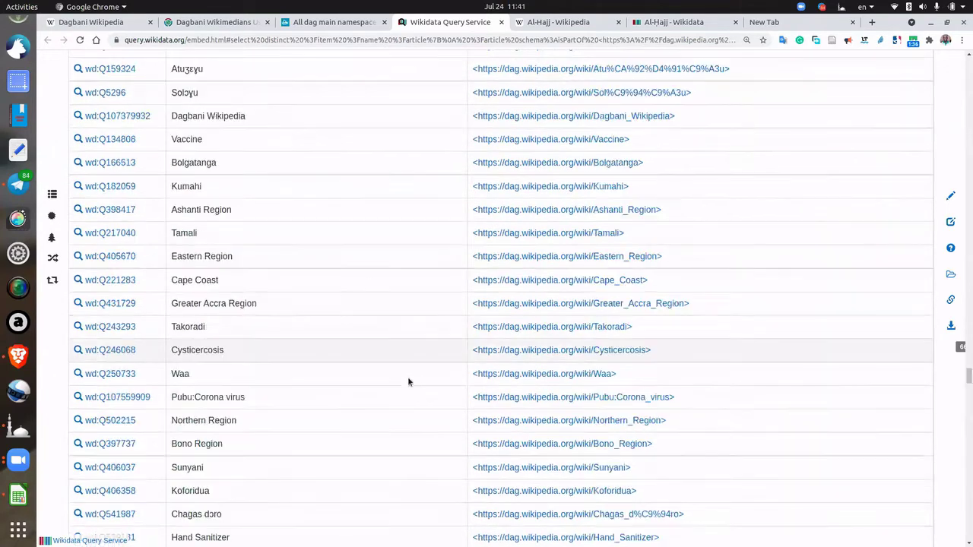
pyautogui.scroll(-15, 405, 376)
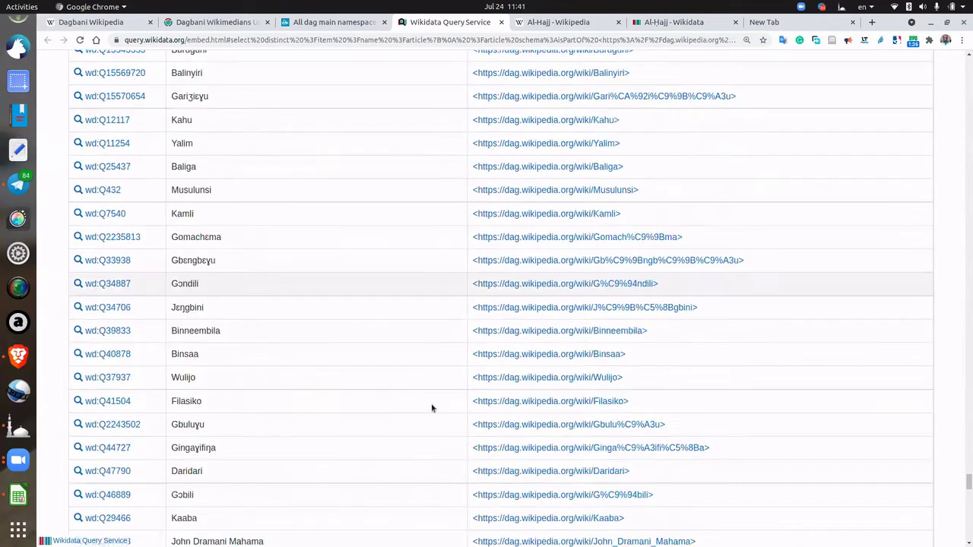
pyautogui.scroll(-15, 460, 415)
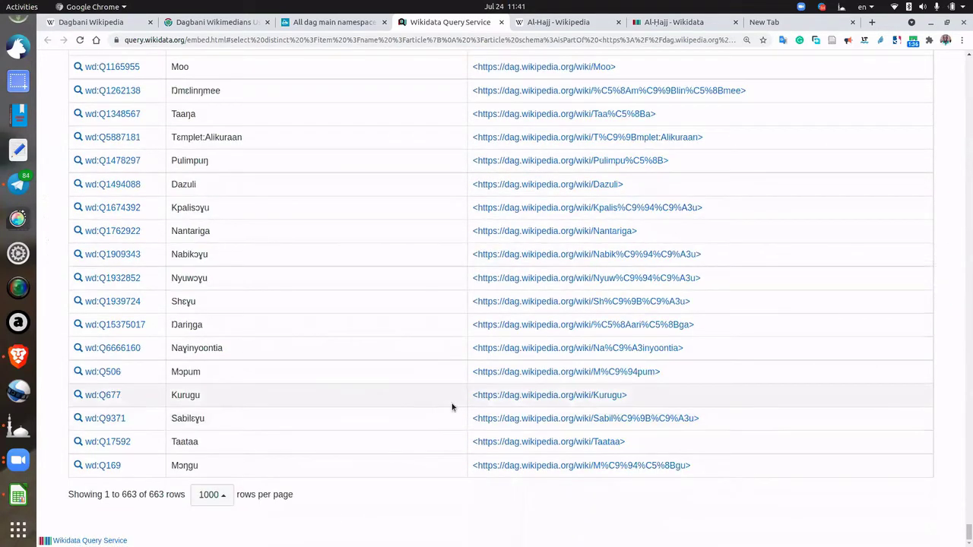
pyautogui.scroll(10, 452, 409)
pyautogui.scroll(15, 456, 414)
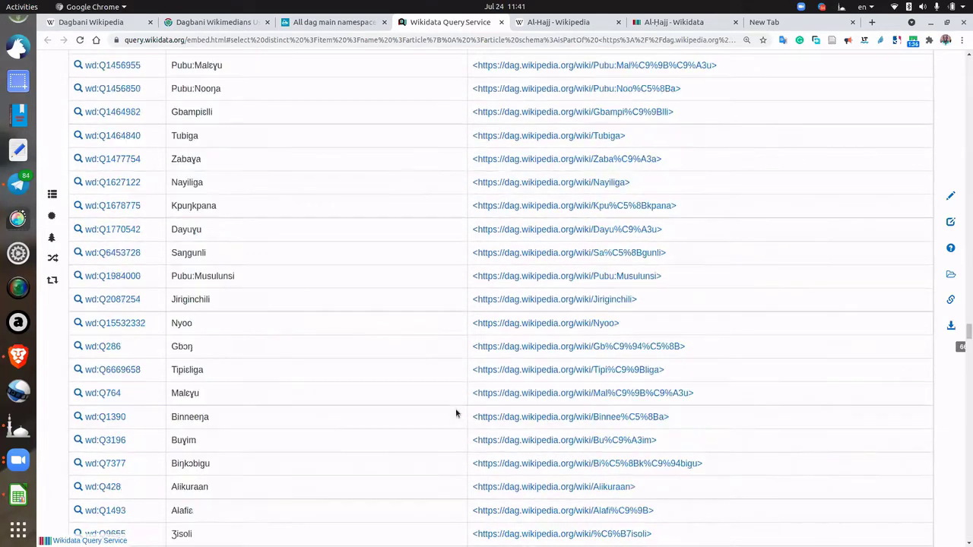
# Leave the items-and-sitelinks results, view the main namespace articles query on Quarry, and return to the maintenance tasks page
pyautogui.scroll(8, 457, 410)
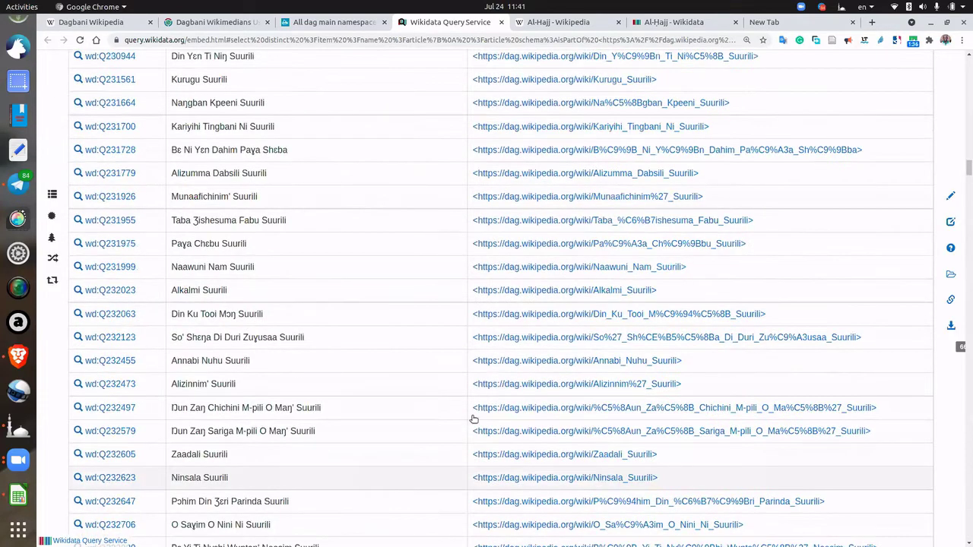
pyautogui.scroll(10, 438, 377)
pyautogui.click(349, 22)
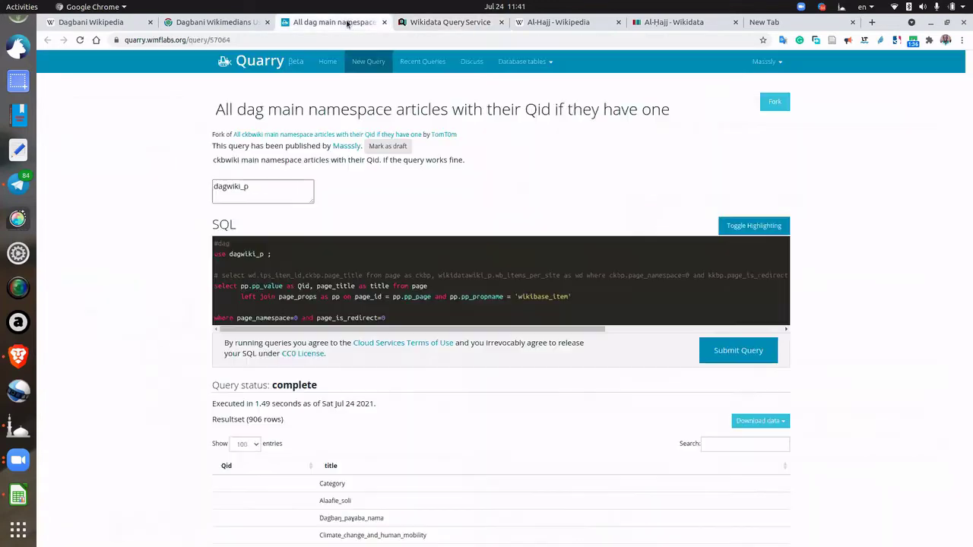
pyautogui.click(217, 23)
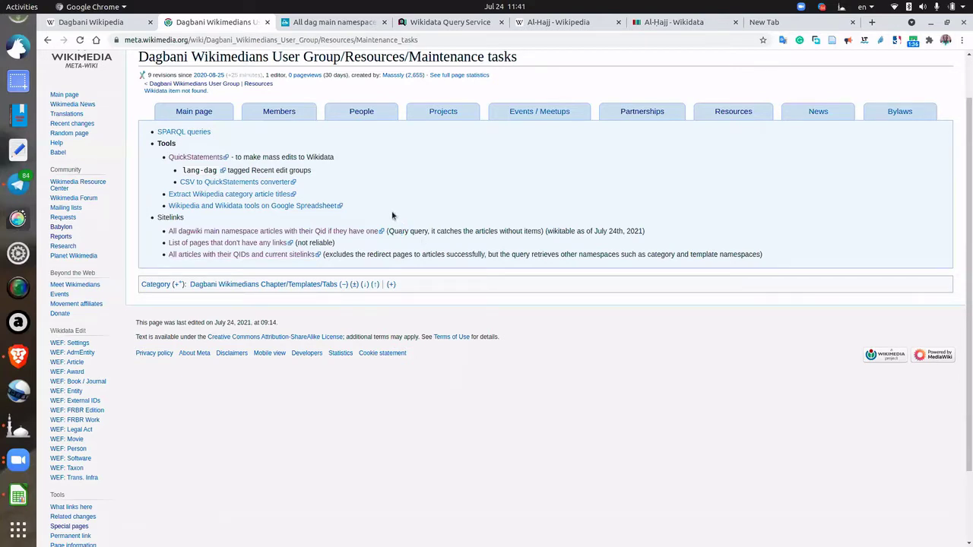
# Reopen the main namespace articles with their Qid query in a new tab, close the surplus query tabs, and keep one Quarry page
pyautogui.rightClick(276, 232)
pyautogui.click(329, 240)
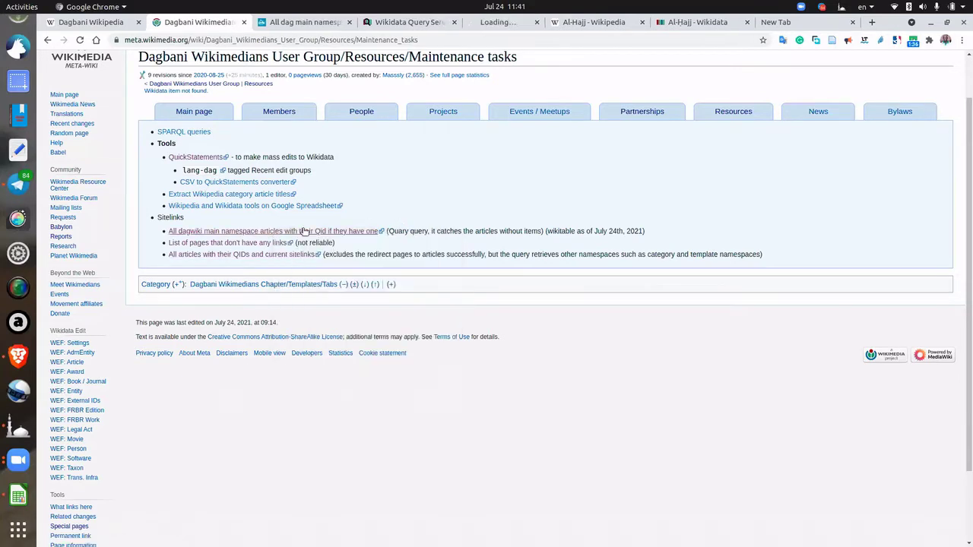
pyautogui.click(341, 22)
pyautogui.click(340, 22)
pyautogui.click(306, 24)
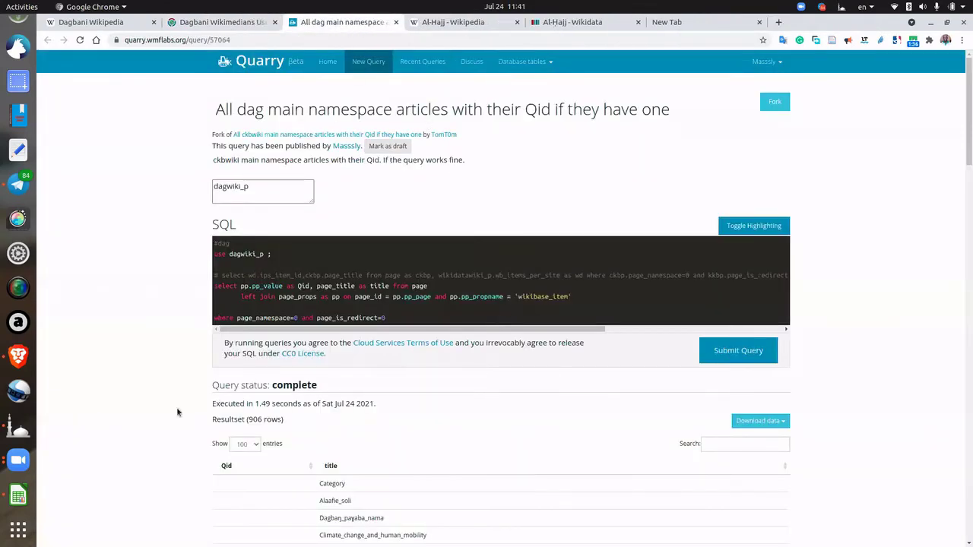
# Examine the Qid and title columns of the Quarry results for articles with and without an item
pyautogui.scroll(-3, 139, 433)
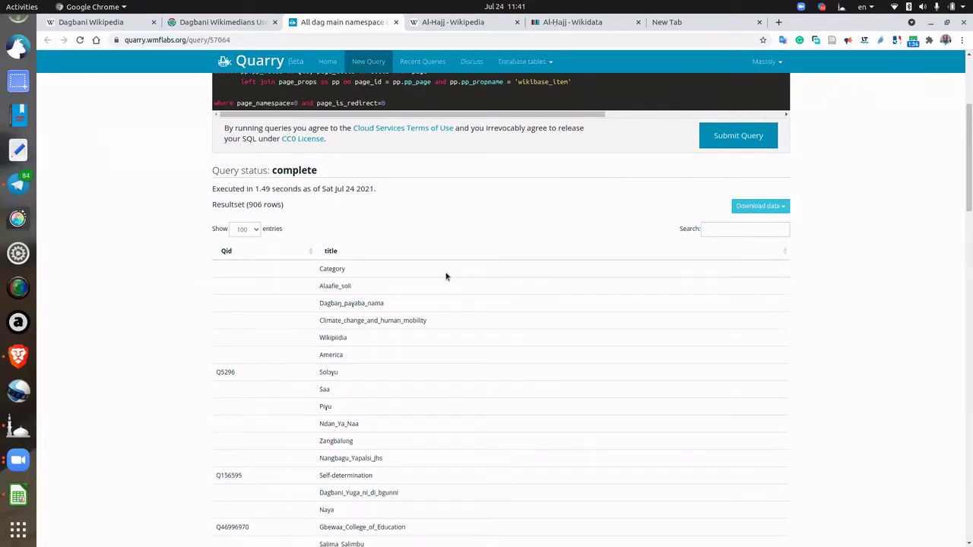
pyautogui.scroll(-4, 430, 377)
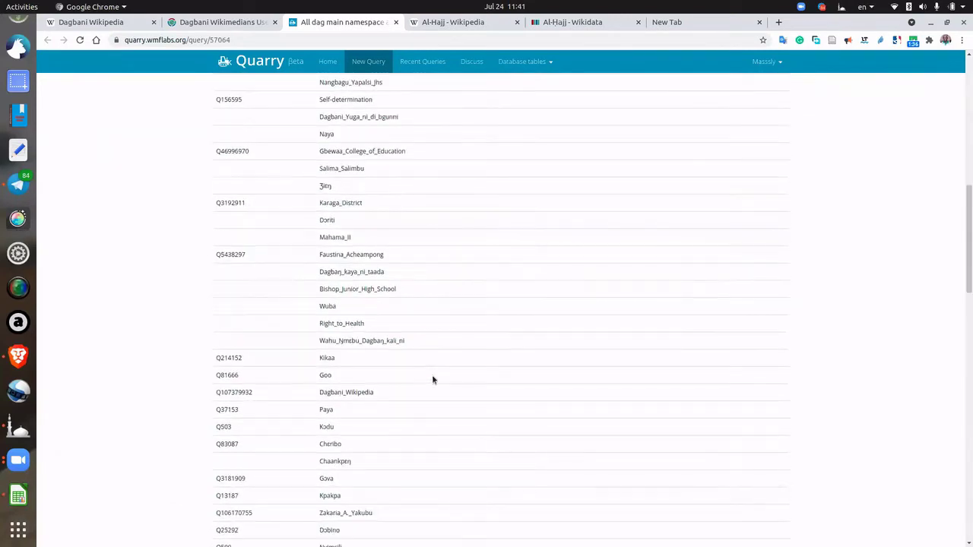
pyautogui.scroll(7, 431, 380)
pyautogui.scroll(-1, 377, 370)
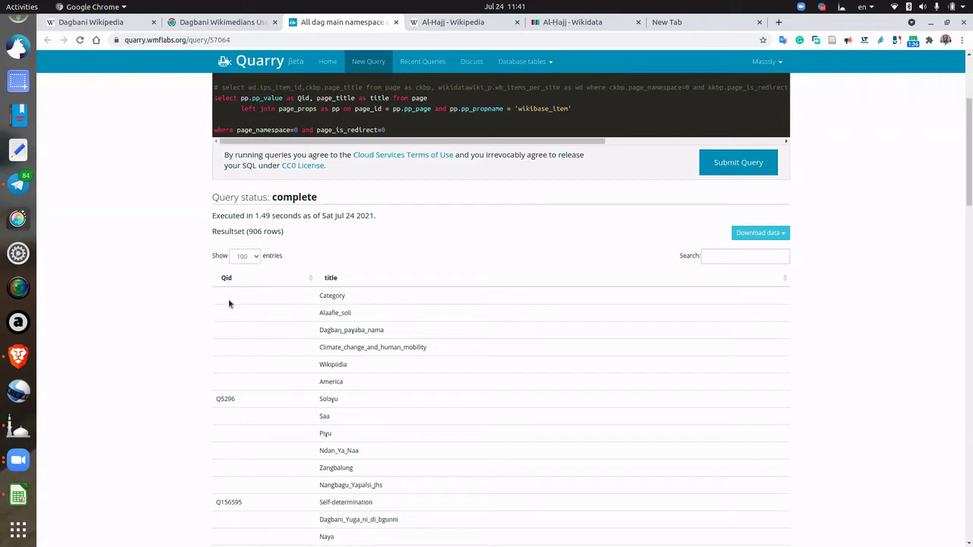
pyautogui.scroll(-3, 343, 359)
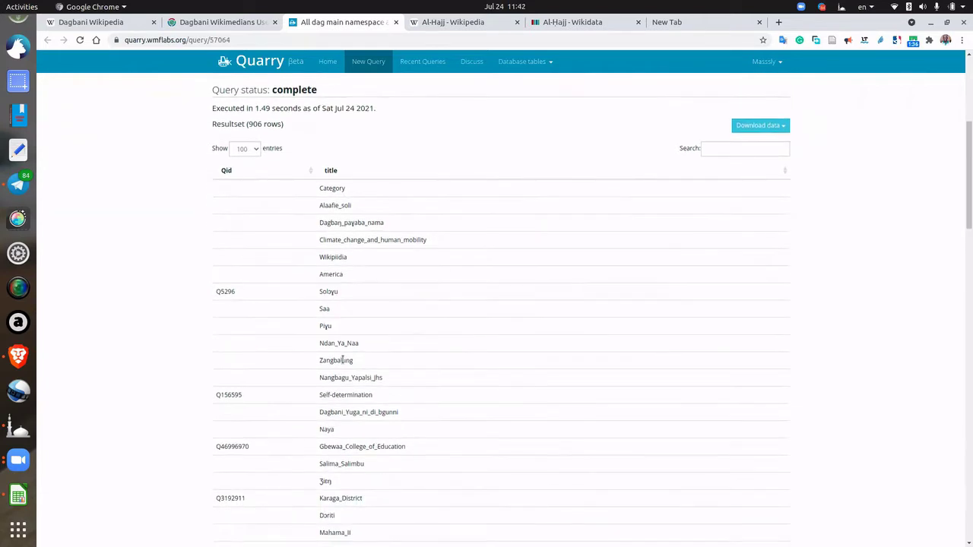
# Enlarge the Quarry page to 125% and select the title America in the results
pyautogui.doubleClick(339, 276)
pyautogui.hotkey('ctrl', '+')
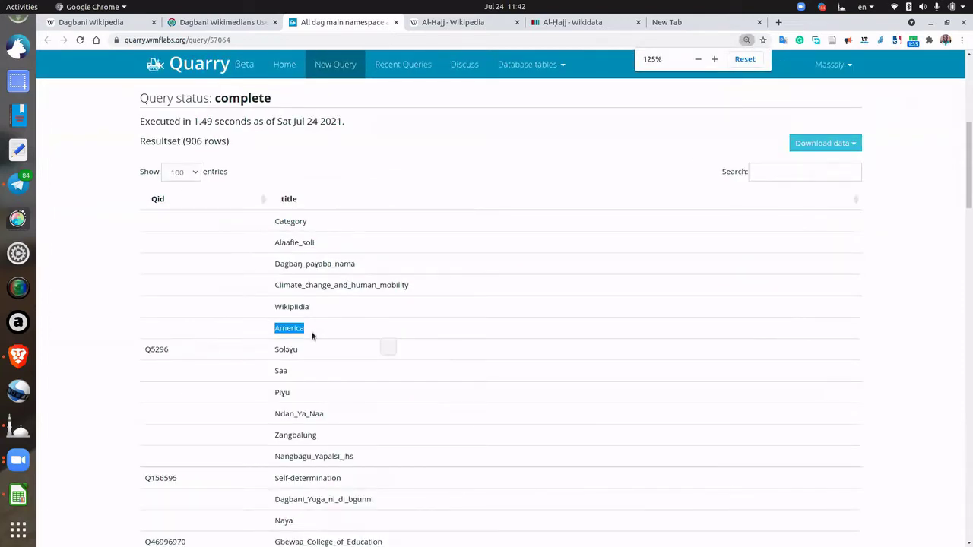
pyautogui.click(184, 325)
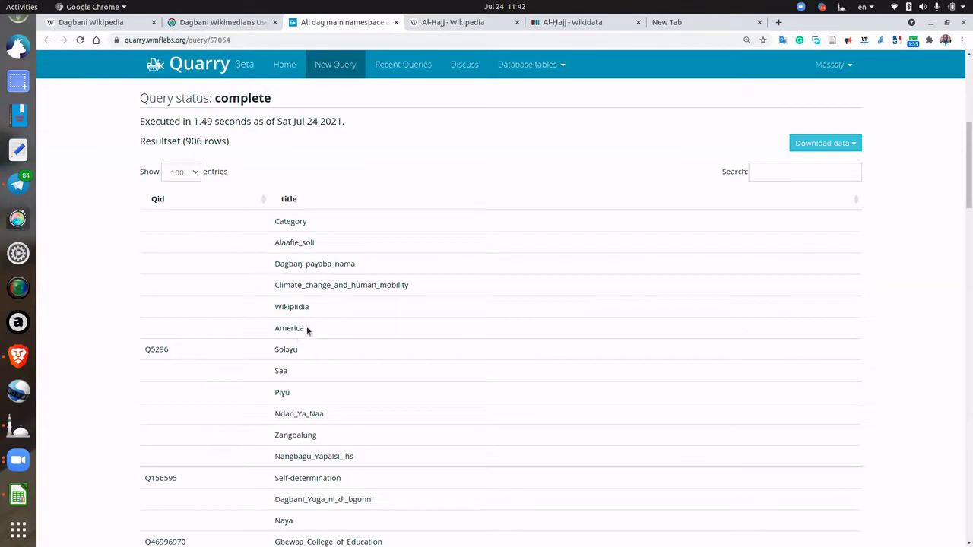
pyautogui.moveTo(307, 328); pyautogui.dragTo(273, 328)
# Replace the Al-Hajj Wikipedia page with dag.wikipedia.org and open its "America" article
pyautogui.click(460, 23)
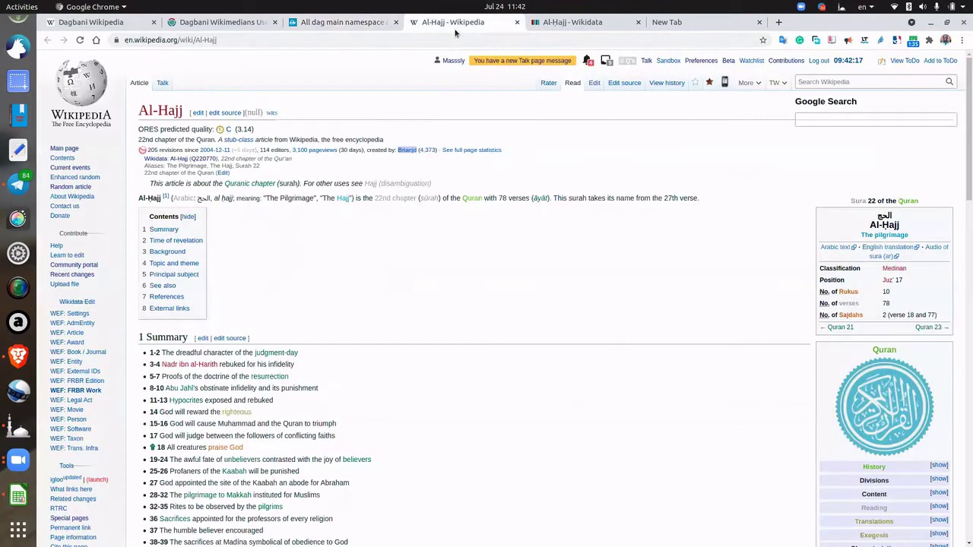
pyautogui.click(408, 40)
pyautogui.write('dag')
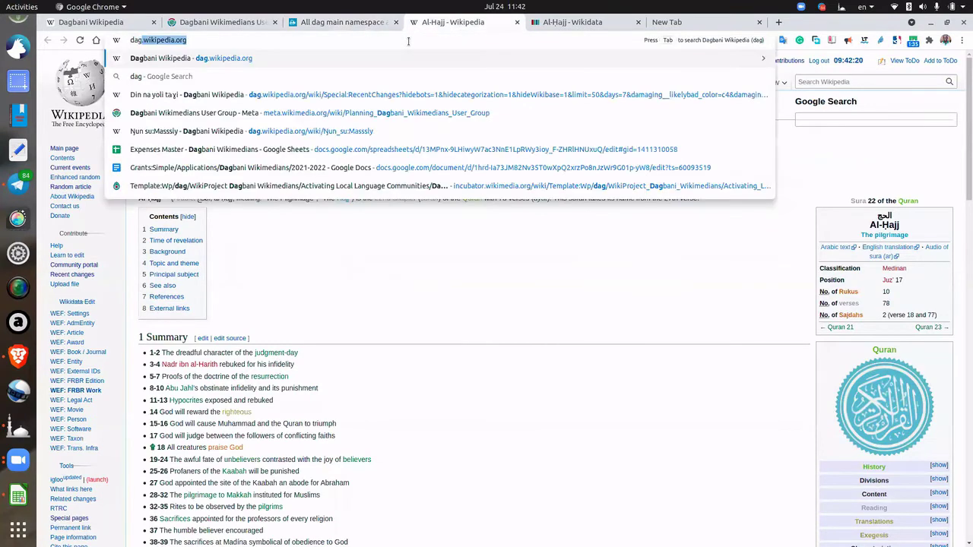
pyautogui.press('Return')
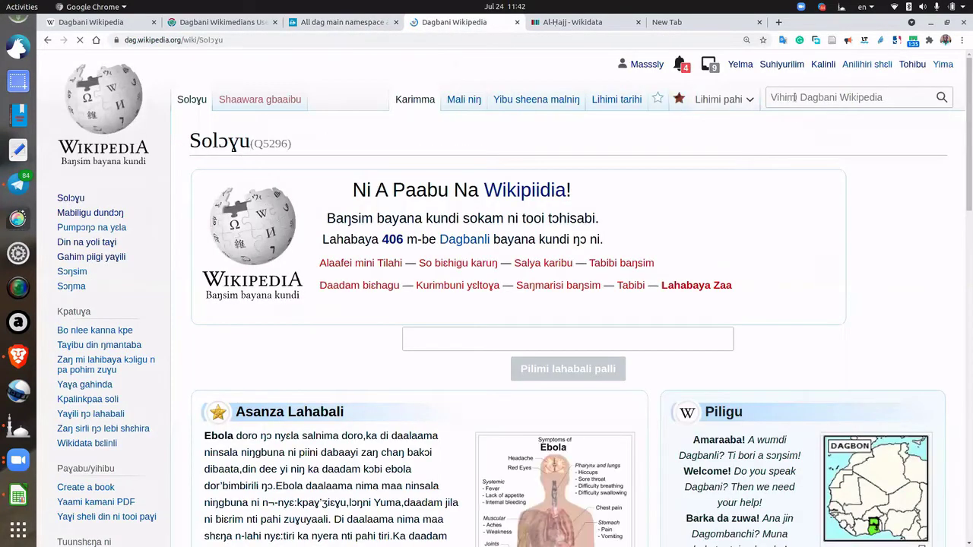
pyautogui.click(794, 97)
pyautogui.write('America')
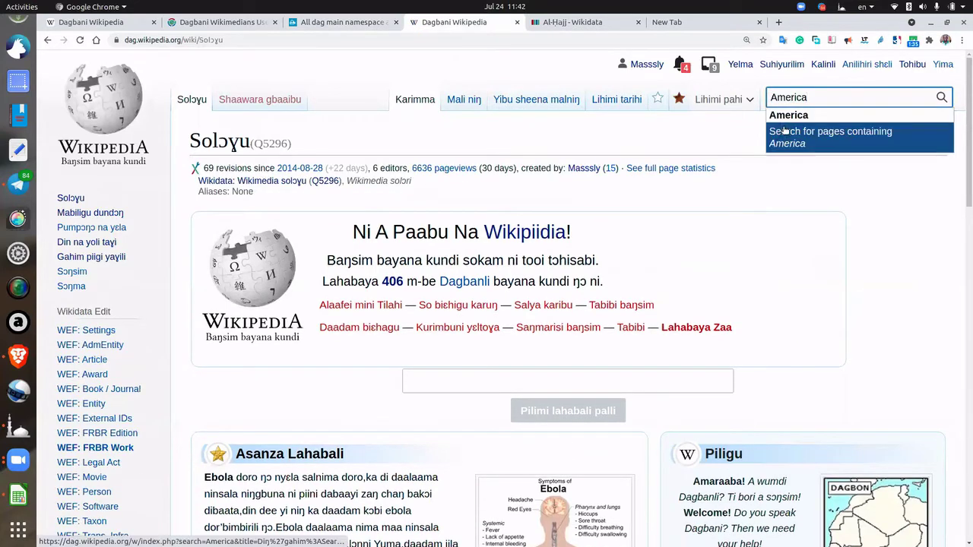
pyautogui.click(805, 120)
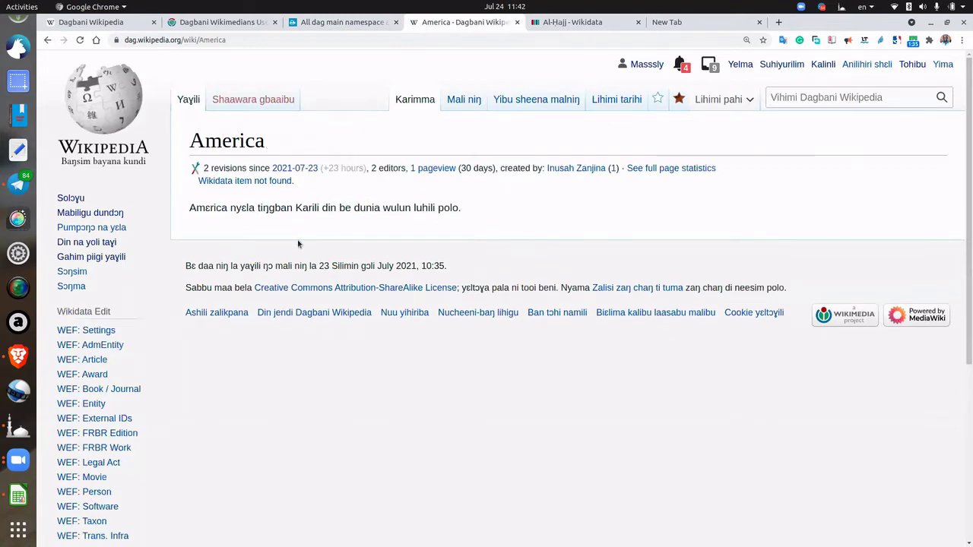
# Check the America article's sidebar for a Wikidata item link, searching the page for "wikidata"
pyautogui.scroll(-2, 299, 245)
pyautogui.scroll(-5, 302, 250)
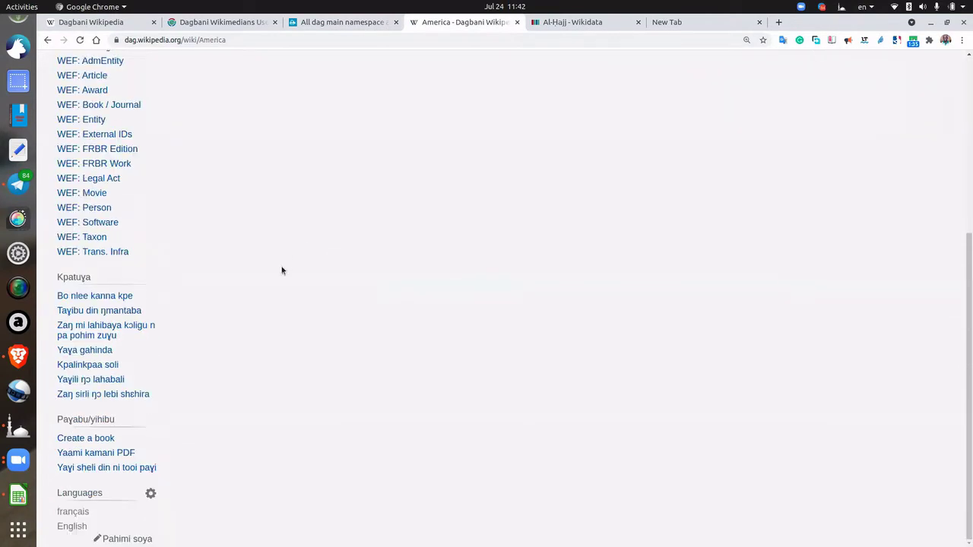
pyautogui.scroll(6, 282, 268)
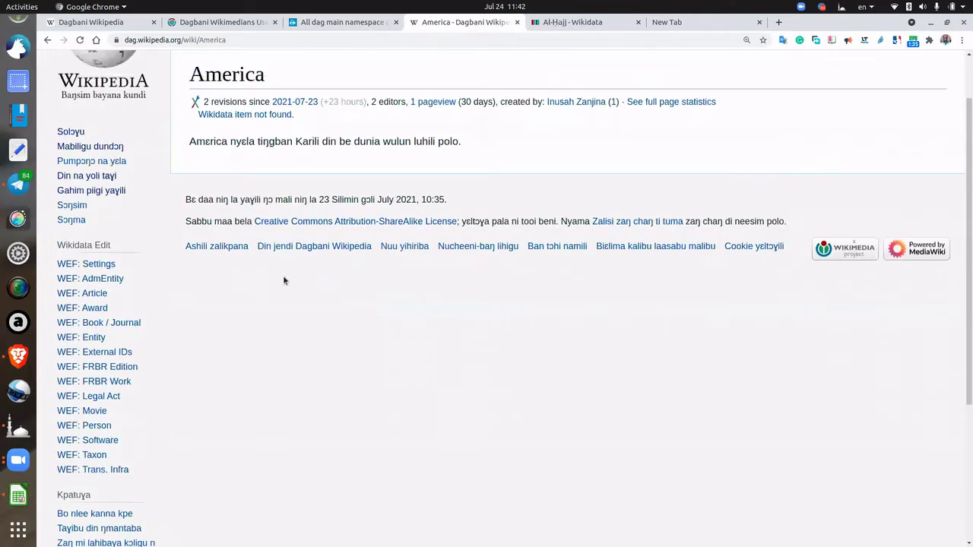
pyautogui.scroll(2, 283, 275)
pyautogui.write('wikidata')
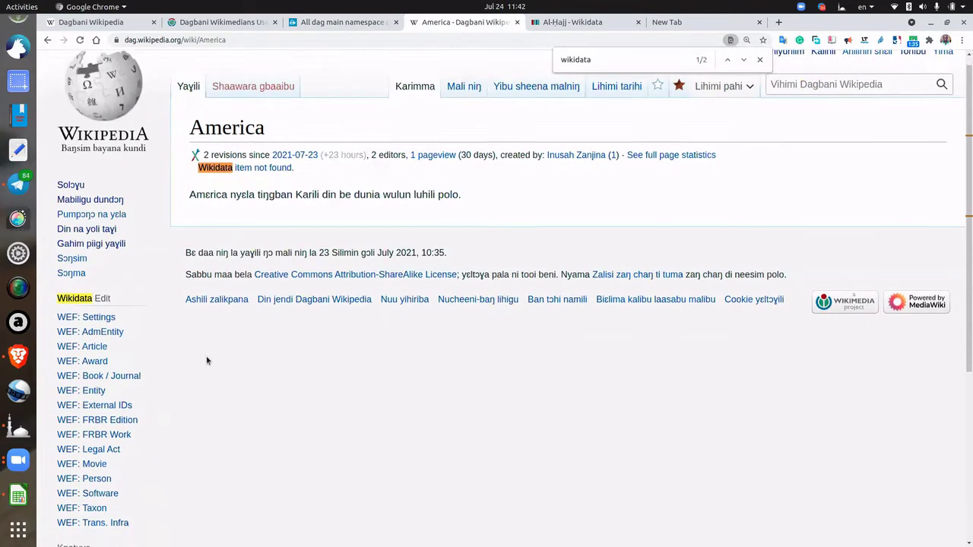
pyautogui.scroll(-5, 195, 382)
pyautogui.scroll(4, 183, 386)
pyautogui.scroll(2, 173, 387)
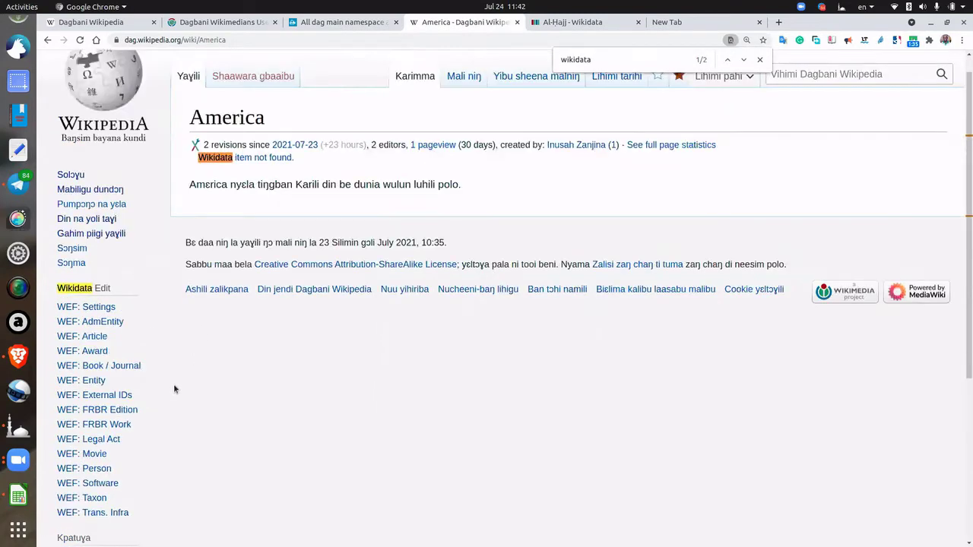
pyautogui.scroll(-4, 167, 376)
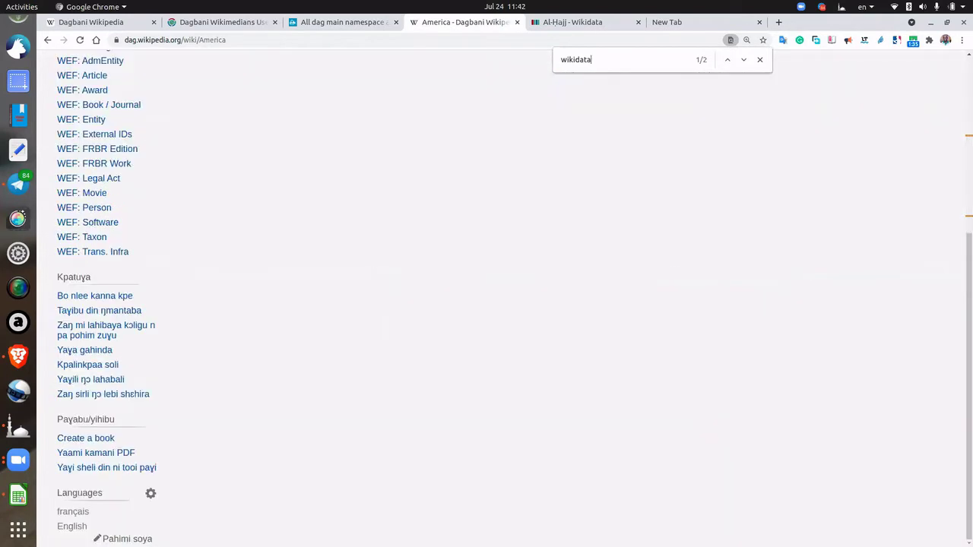
pyautogui.scroll(3, 119, 392)
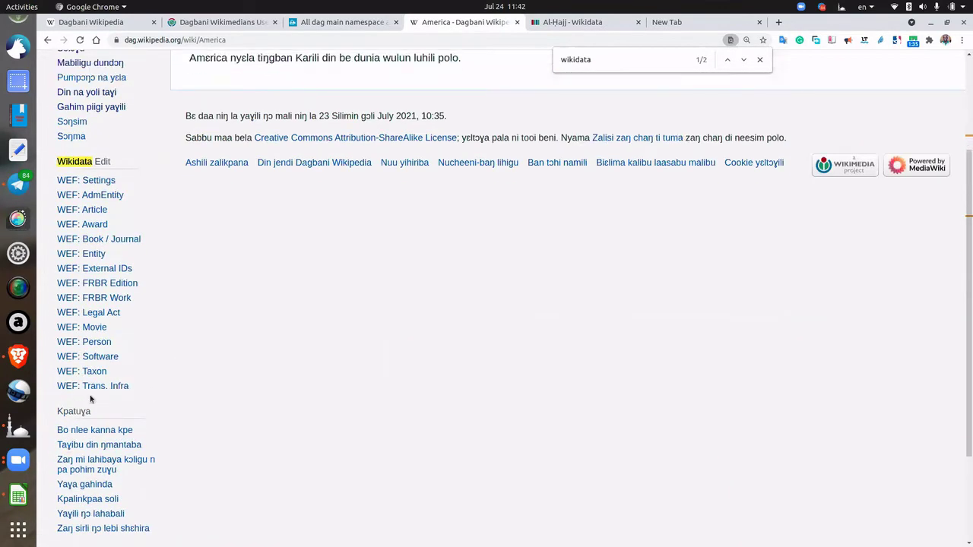
pyautogui.scroll(-4, 114, 350)
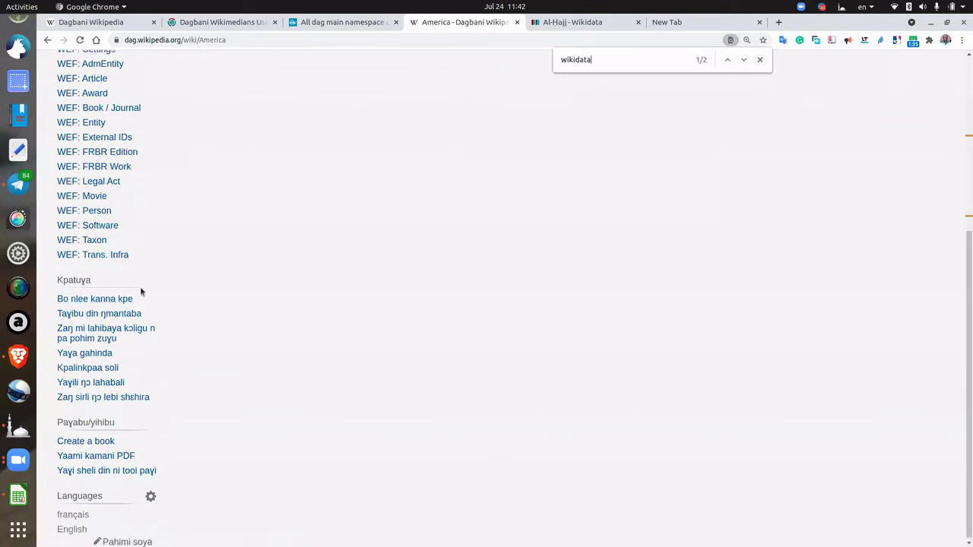
pyautogui.scroll(7, 142, 289)
pyautogui.scroll(1, 149, 289)
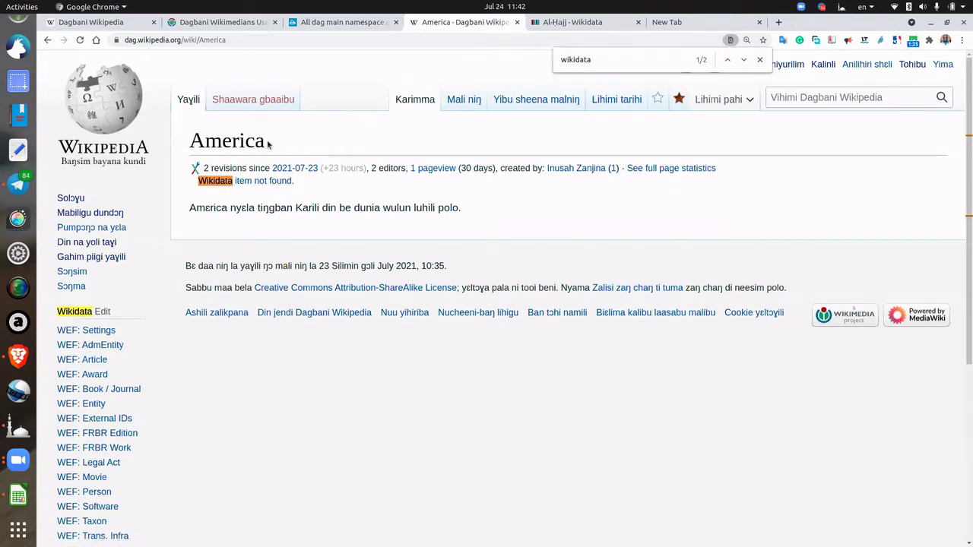
# Select the America article's title, switch to Wikidata, and look through the search suggestions for "Ameria"
pyautogui.moveTo(268, 144); pyautogui.dragTo(190, 131)
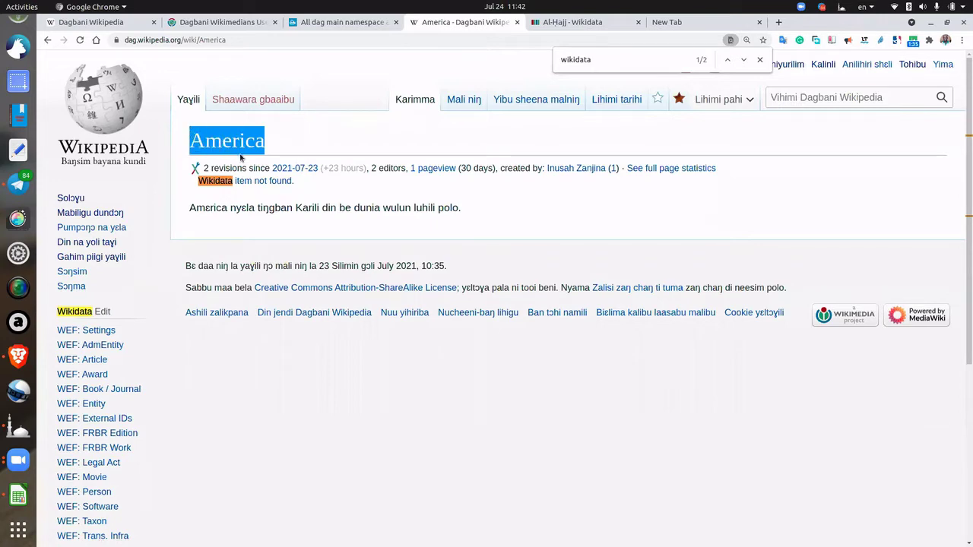
pyautogui.click(585, 25)
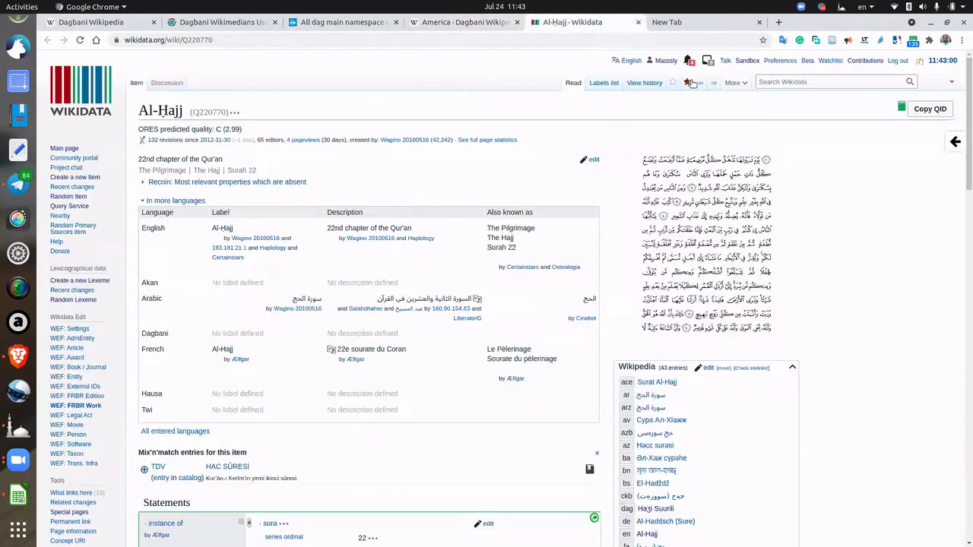
pyautogui.click(786, 82)
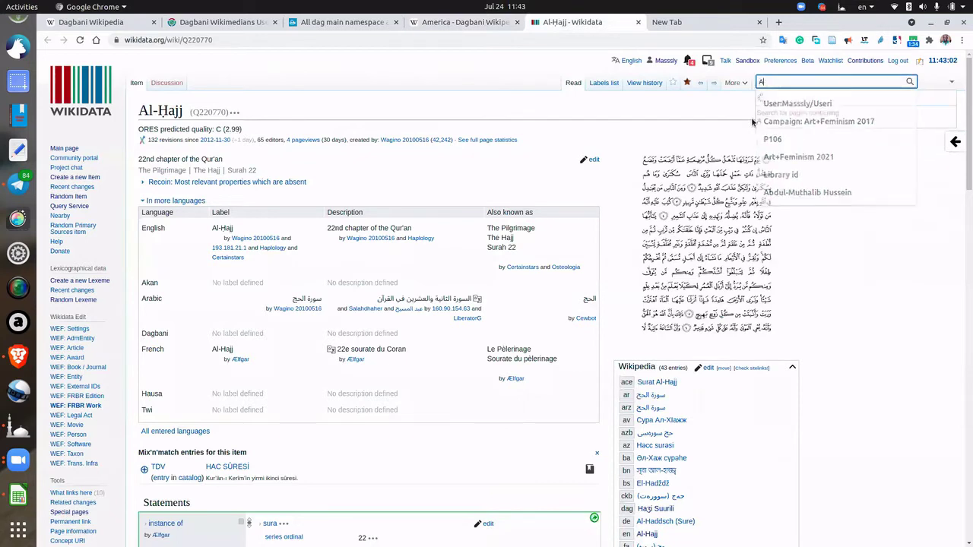
pyautogui.write('Ameria')
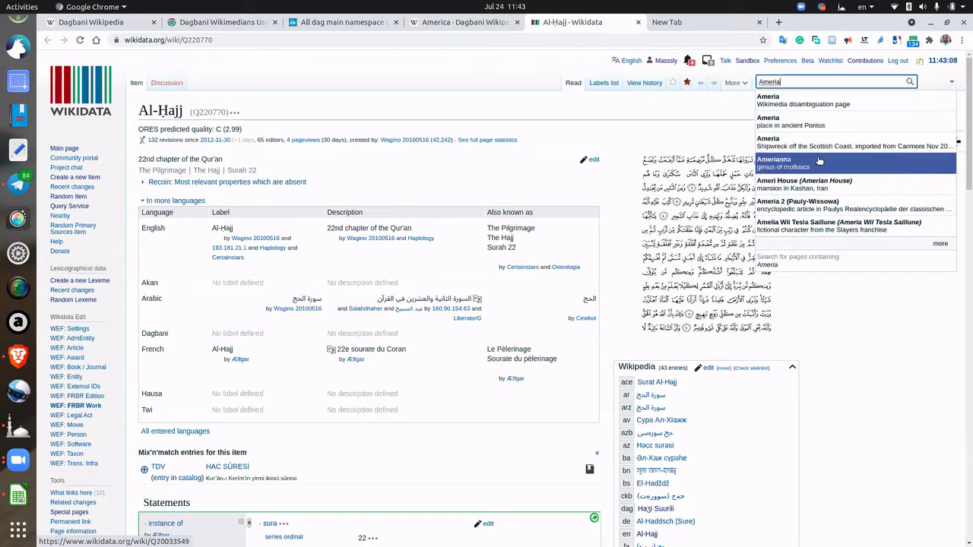
pyautogui.scroll(-2, 819, 161)
pyautogui.scroll(1, 817, 207)
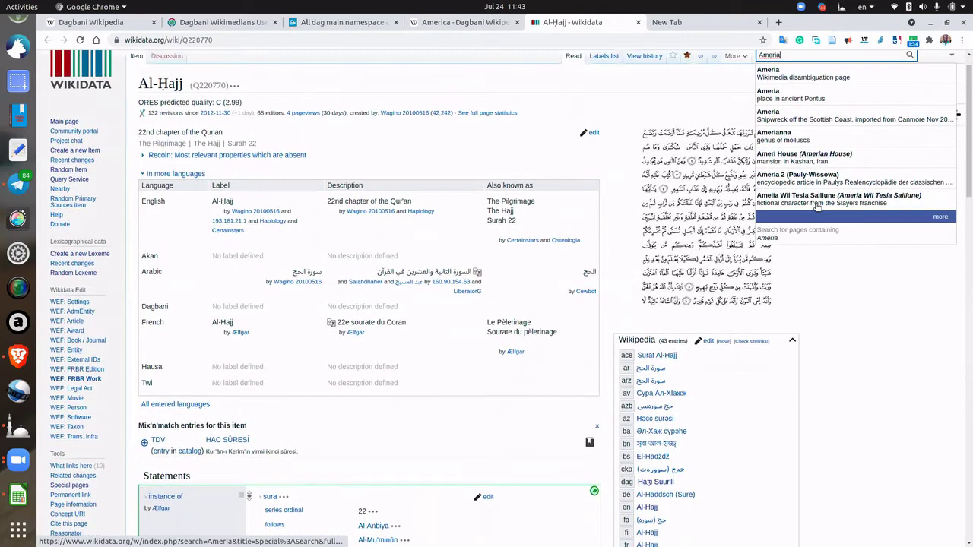
pyautogui.scroll(1, 817, 202)
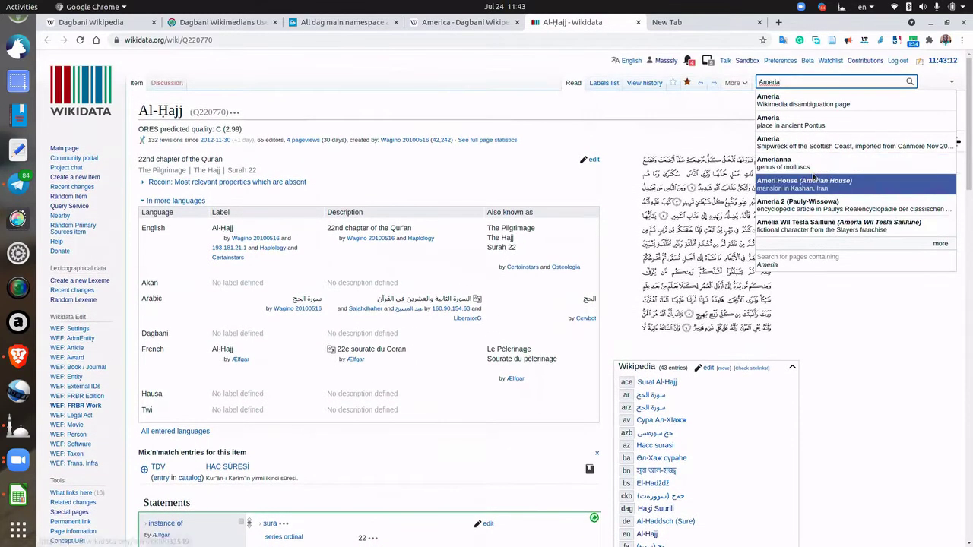
# Search Wikidata for "united states" and open the "United States of America" item
pyautogui.doubleClick(760, 82)
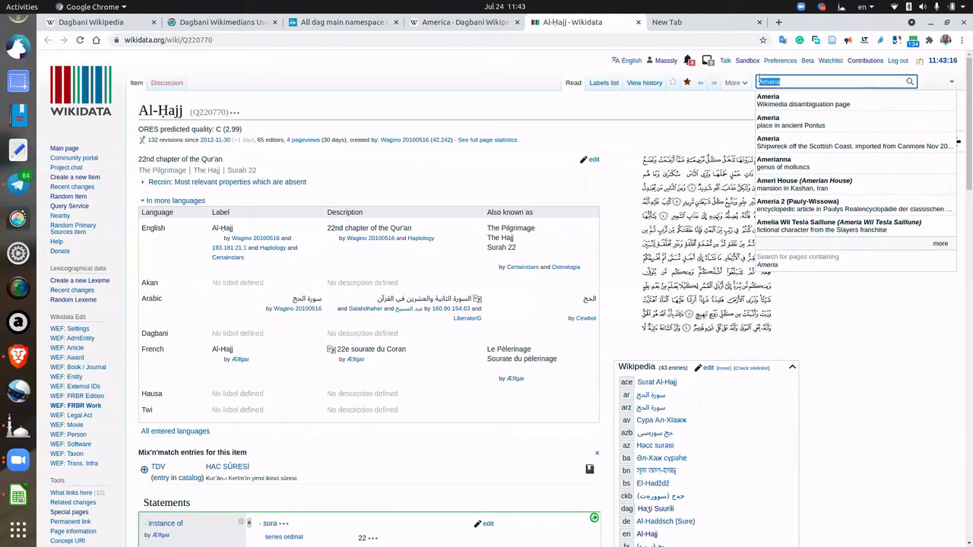
pyautogui.write('united stat')
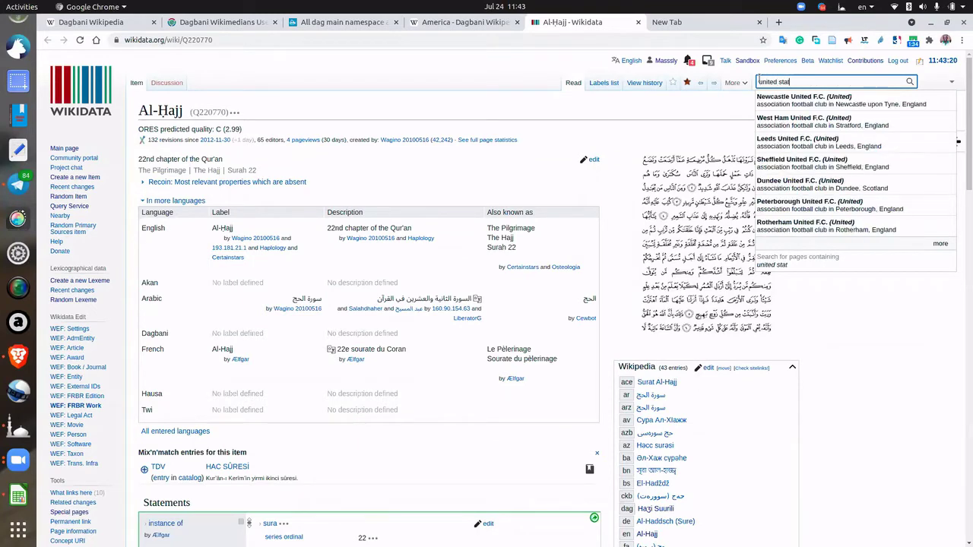
pyautogui.write('es')
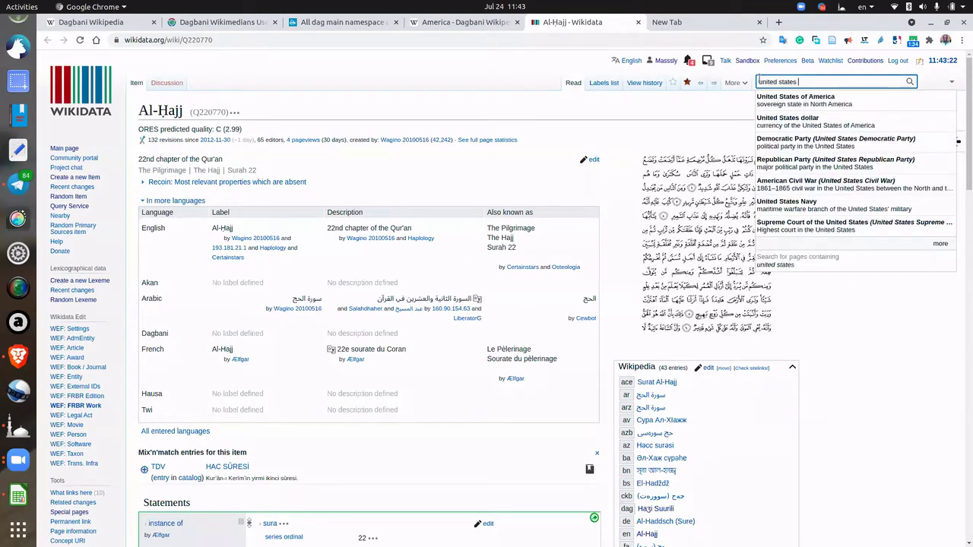
pyautogui.click(850, 97)
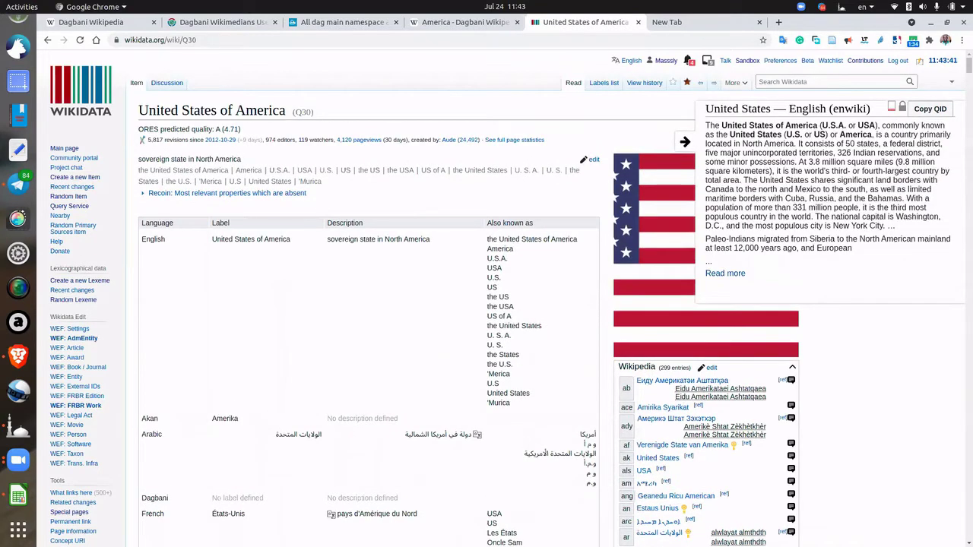
pyautogui.click(685, 142)
pyautogui.scroll(-3, 550, 297)
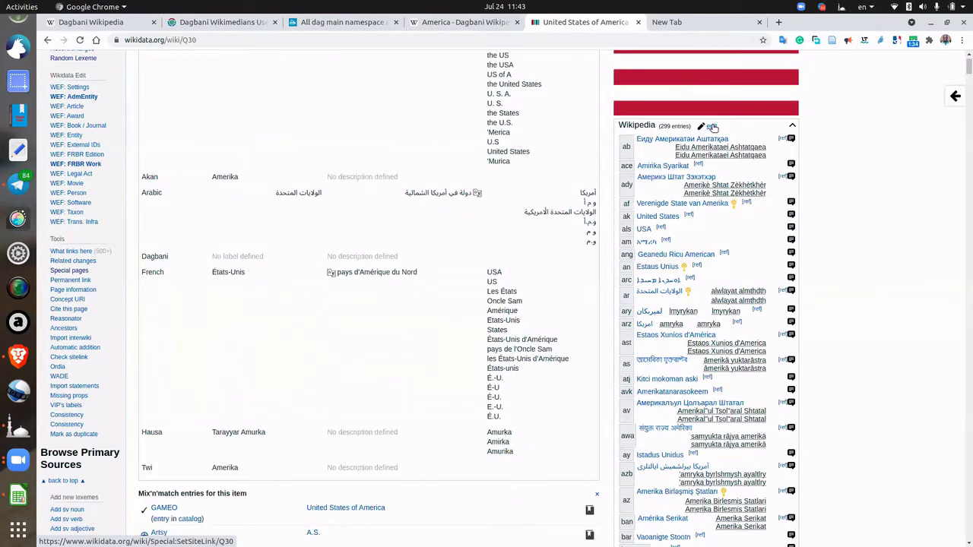
pyautogui.click(700, 180)
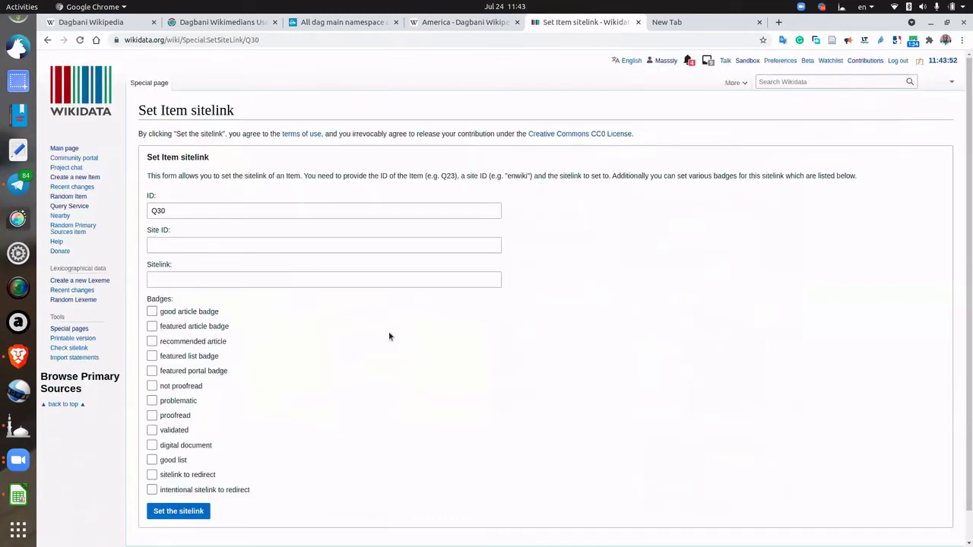
pyautogui.scroll(-1, 358, 272)
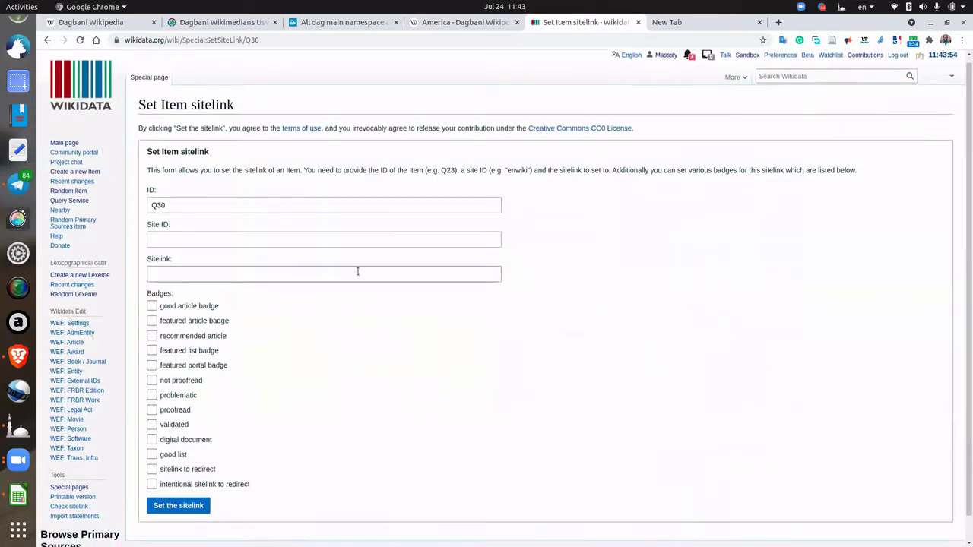
pyautogui.scroll(1, 358, 272)
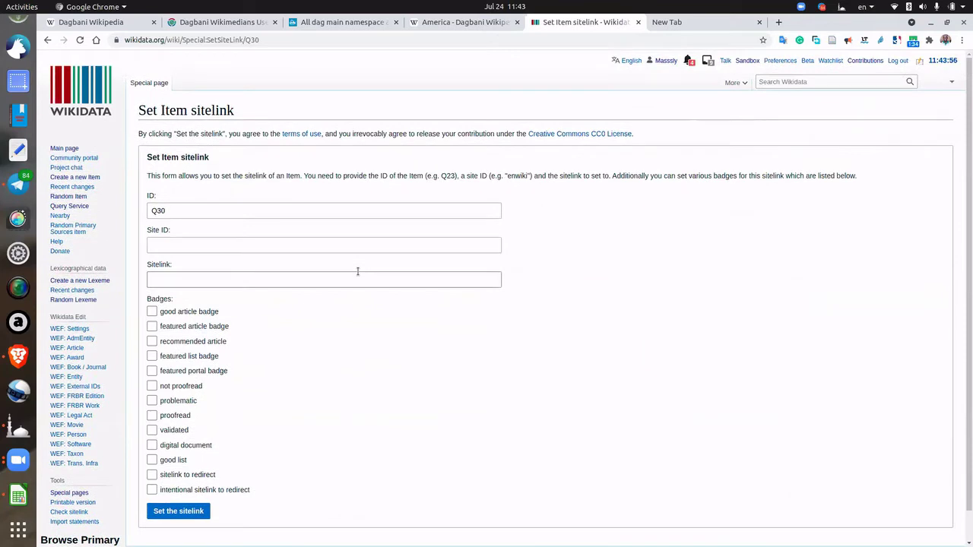
pyautogui.click(48, 40)
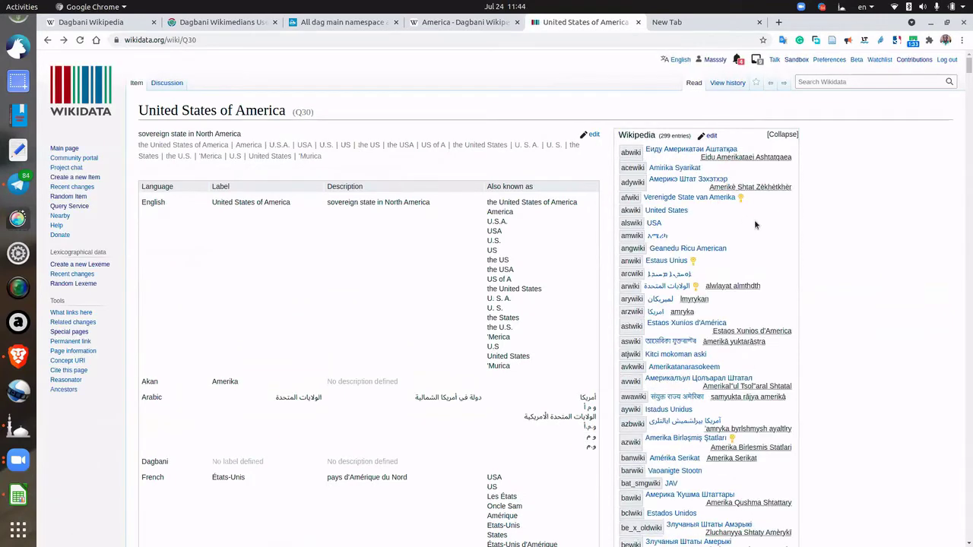
# Search the United States of America item page for "dag" and step through the matches to check for a Dagbani Wikipedia sitelink
pyautogui.scroll(-5, 760, 217)
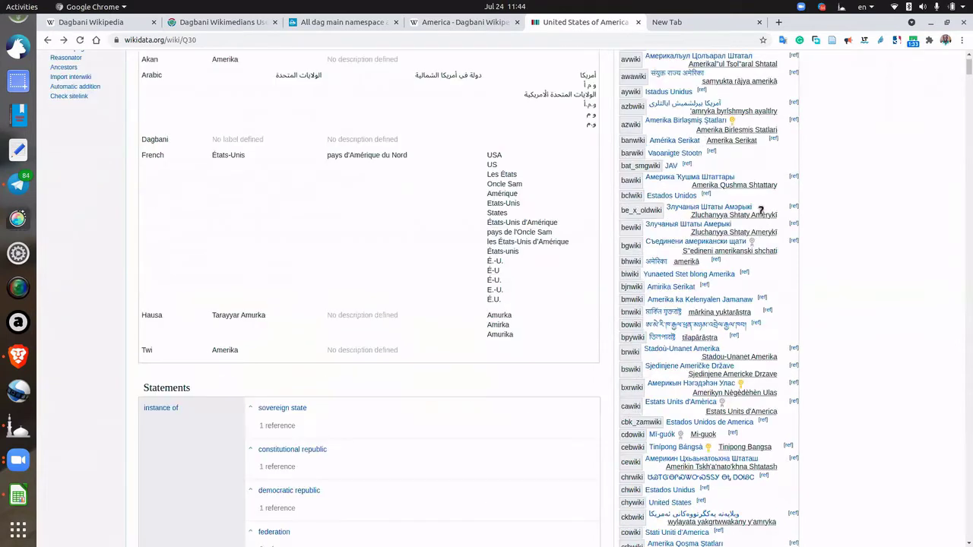
pyautogui.scroll(-2, 539, 163)
pyautogui.hotkey('ctrl', 'd')
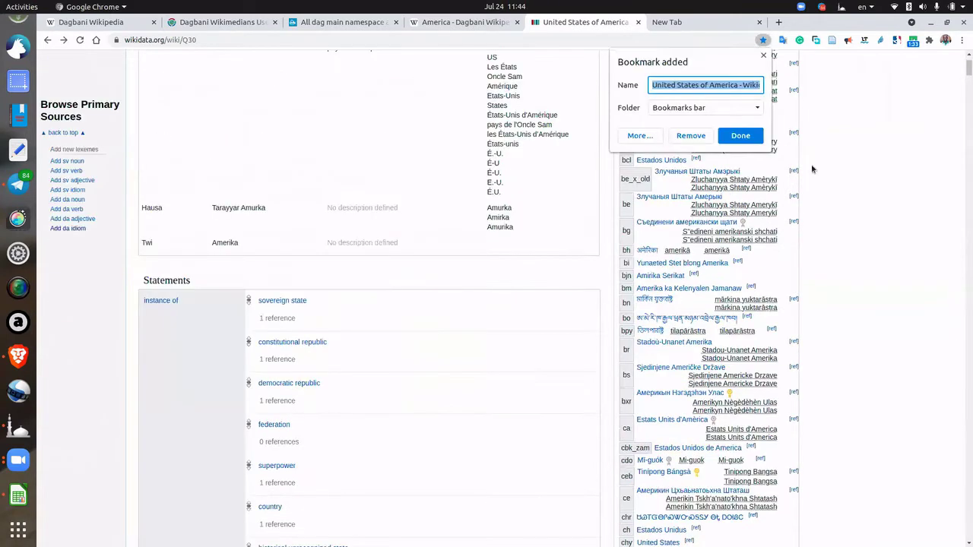
pyautogui.hotkey('ctrl', 'f')
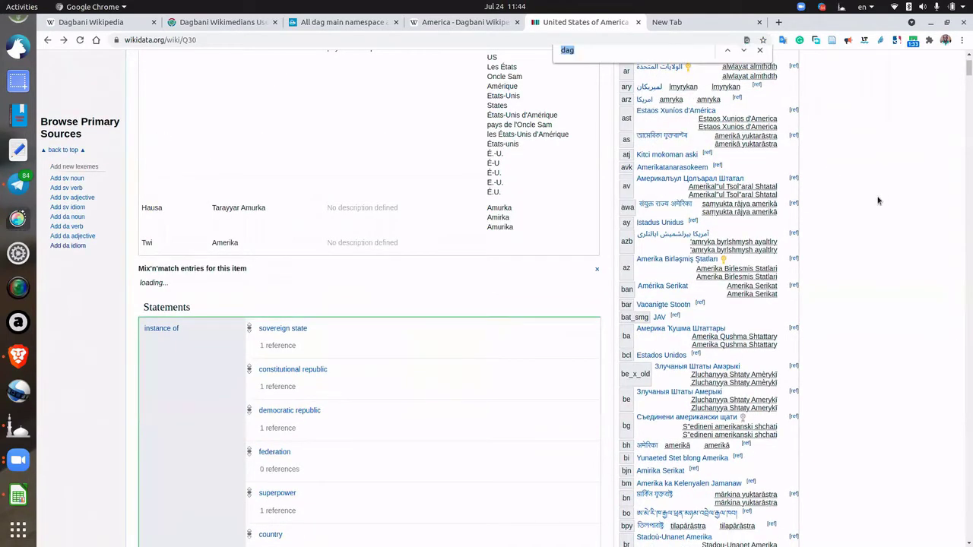
pyautogui.press('Return')
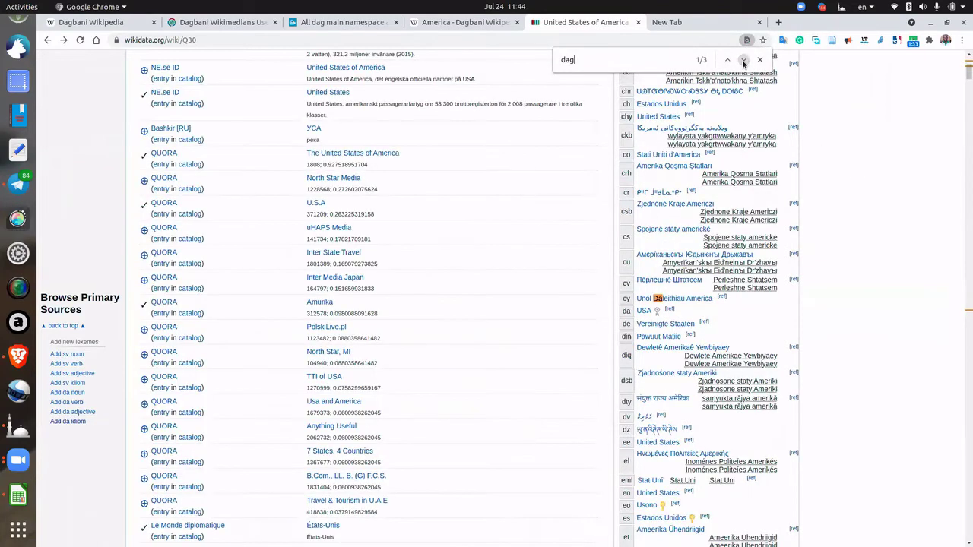
pyautogui.doubleClick(743, 60)
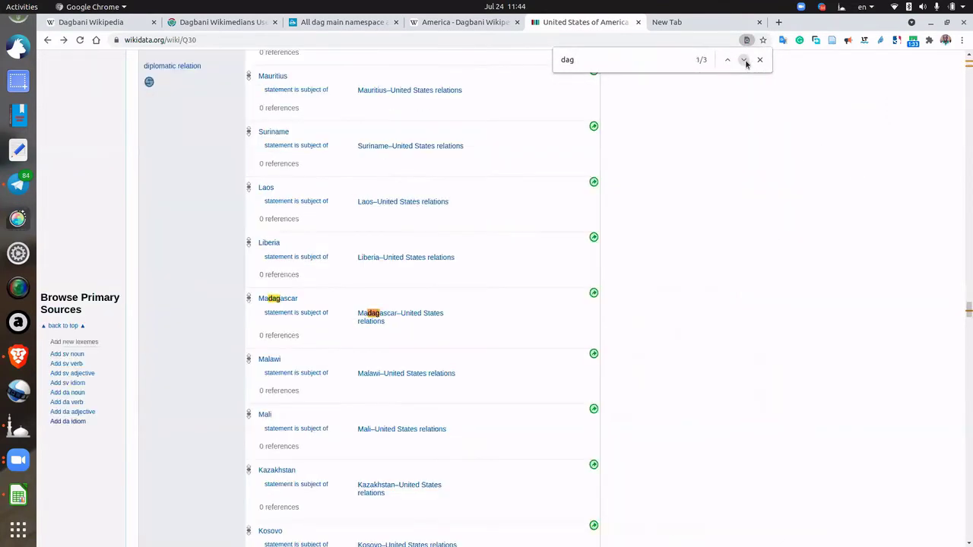
pyautogui.click(760, 60)
# Open the Wikipedia sitelink form for item Q30 and look over its Site ID, Sitelink and badge fields
pyautogui.scroll(3, 785, 139)
pyautogui.scroll(10, 784, 138)
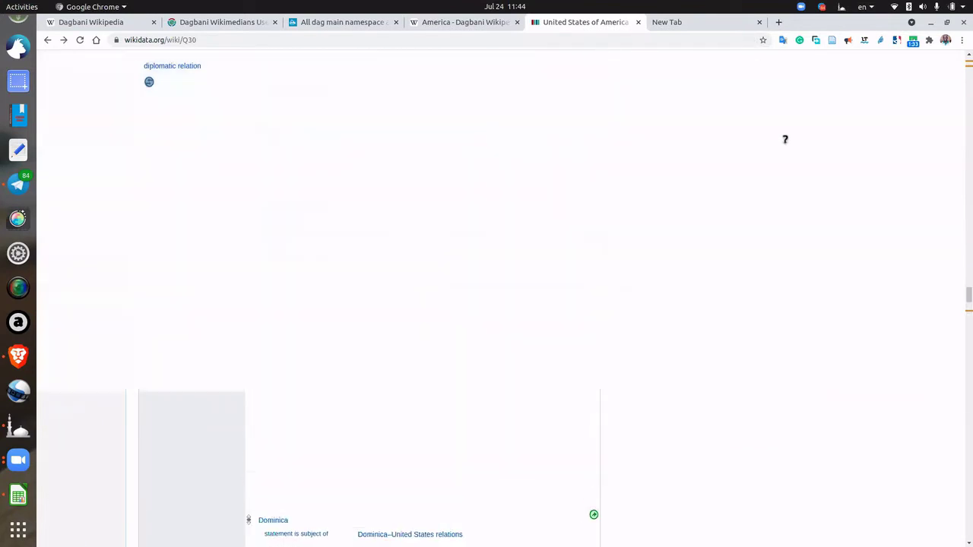
pyautogui.scroll(5, 845, 167)
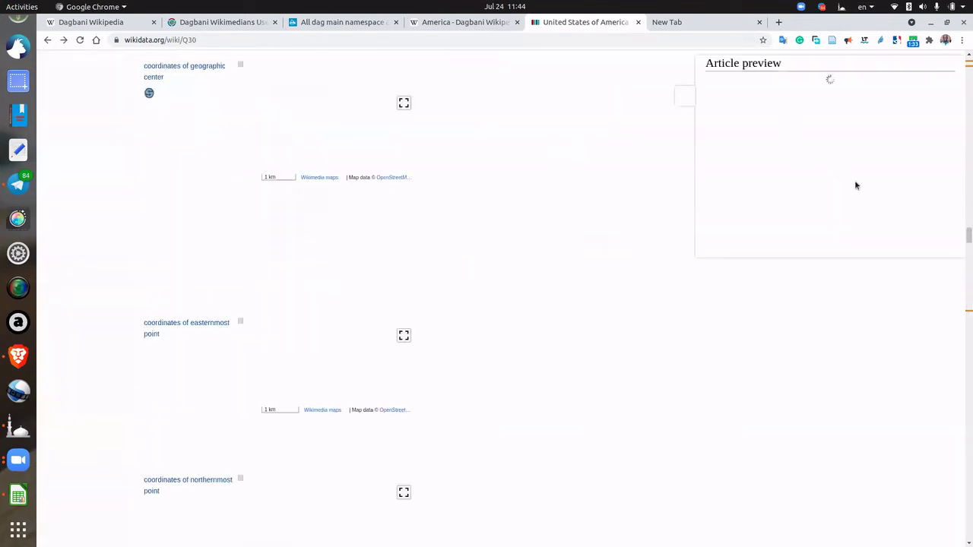
pyautogui.scroll(10, 815, 165)
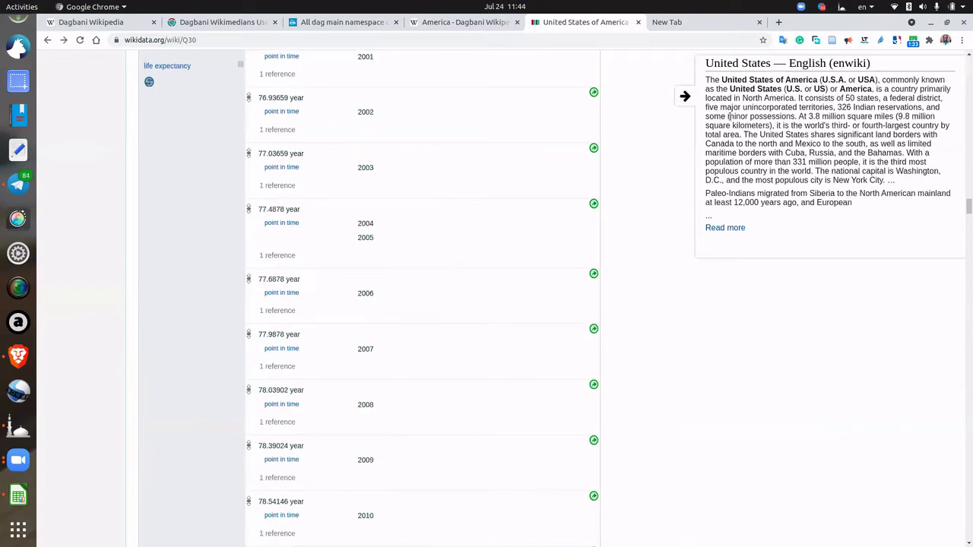
pyautogui.scroll(20, 736, 203)
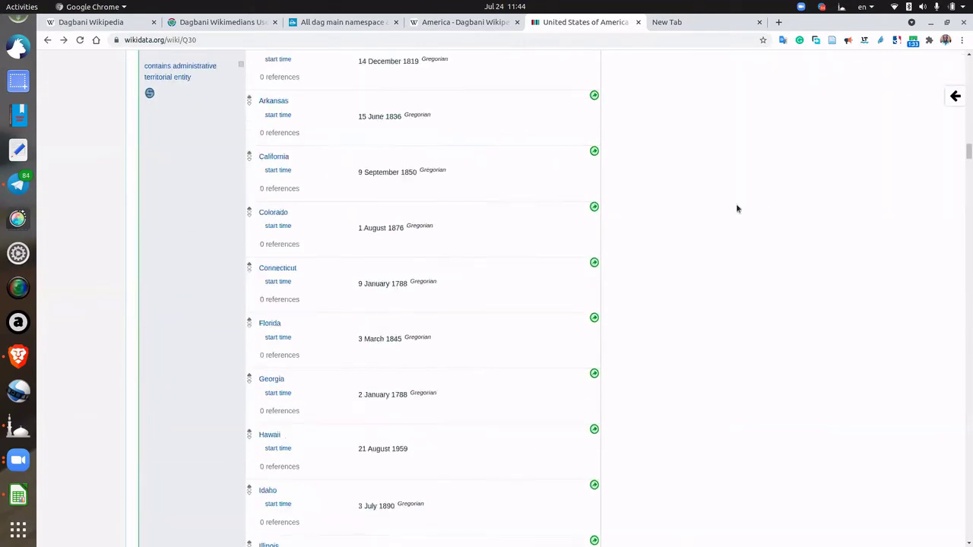
pyautogui.scroll(20, 757, 210)
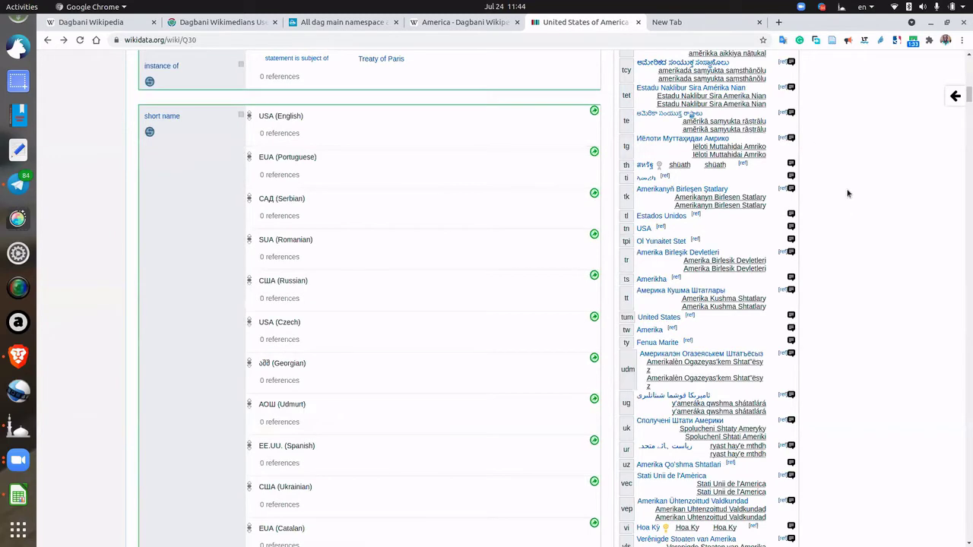
pyautogui.scroll(15, 848, 194)
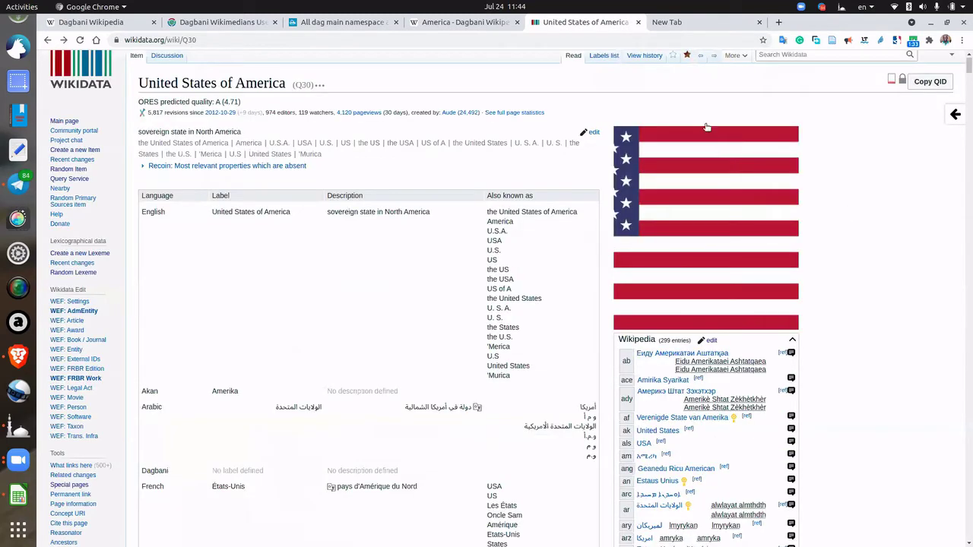
pyautogui.scroll(-3, 722, 161)
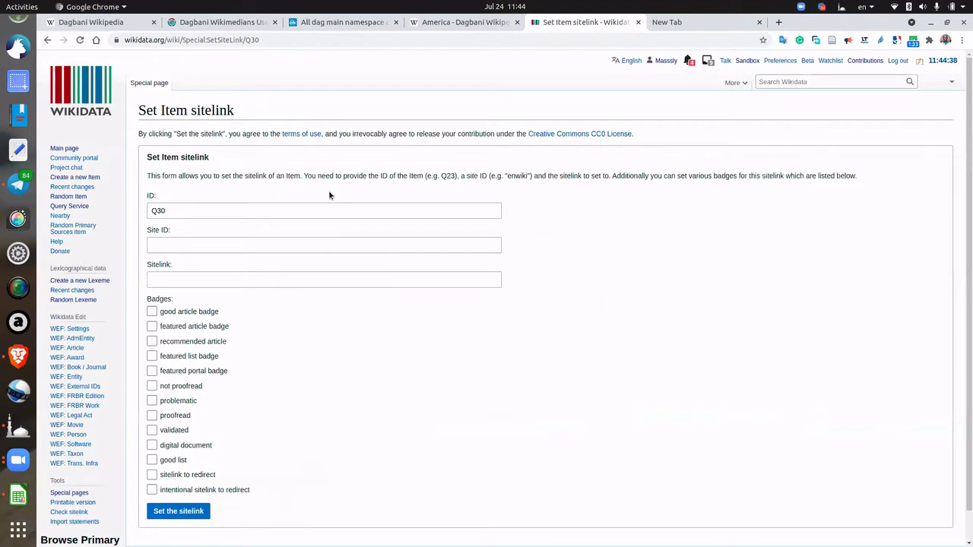
pyautogui.click(176, 247)
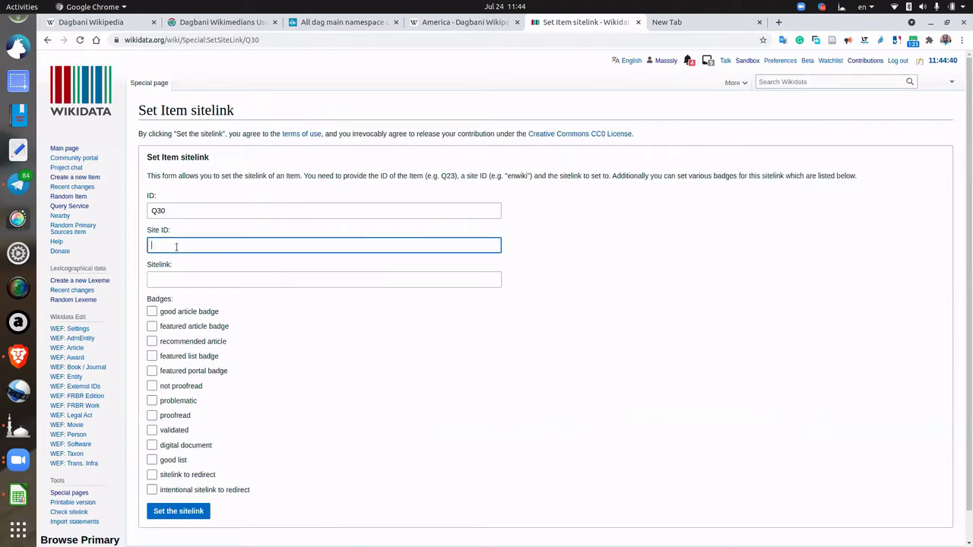
pyautogui.scroll(-2, 198, 247)
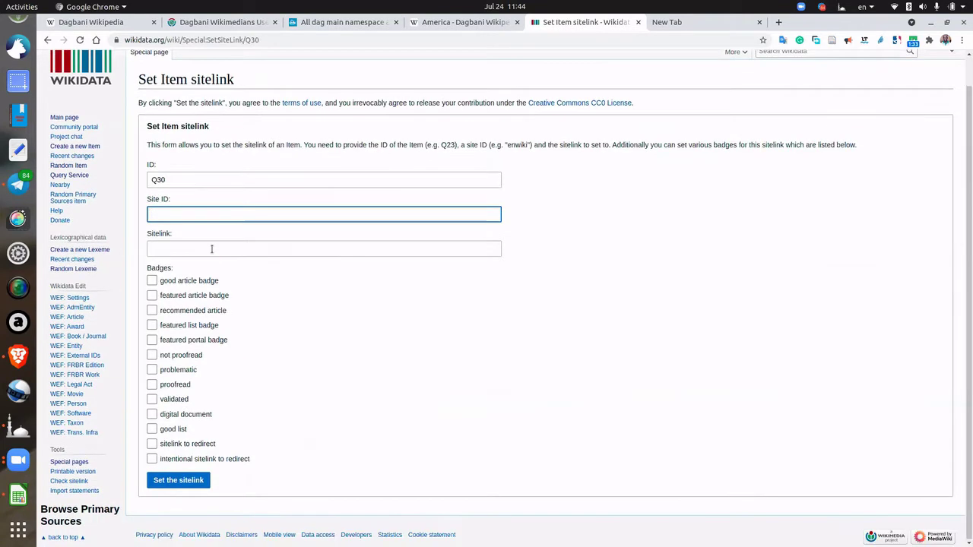
pyautogui.scroll(2, 211, 250)
pyautogui.scroll(-2, 213, 247)
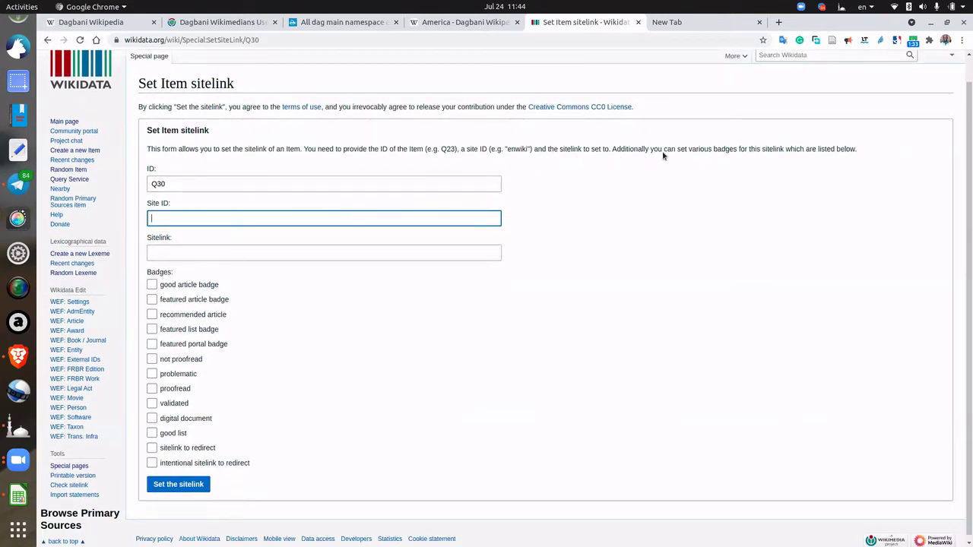
pyautogui.scroll(1, 247, 161)
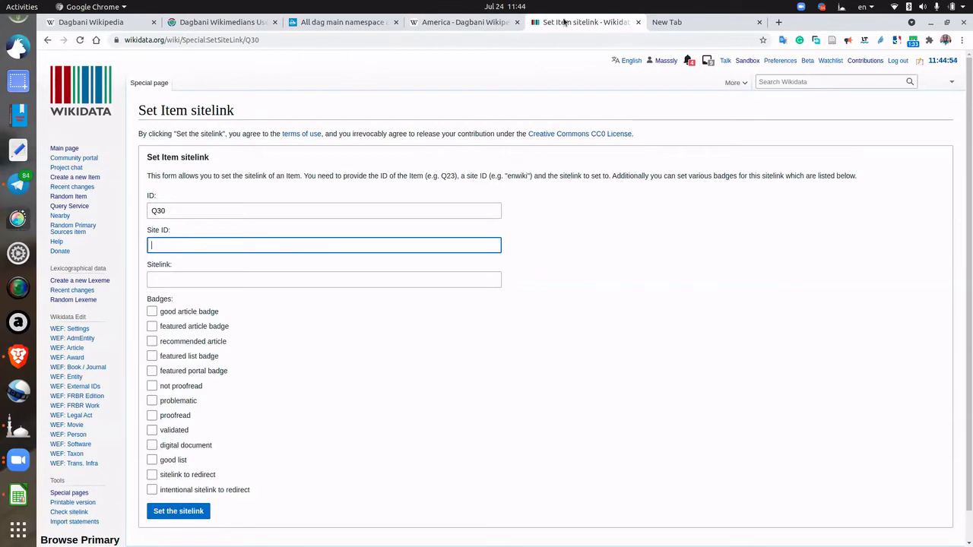
# Copy the title Ndan_Ya_Naa from the Quarry results and open that article on Dagbani Wikipedia in place of America
pyautogui.click(476, 25)
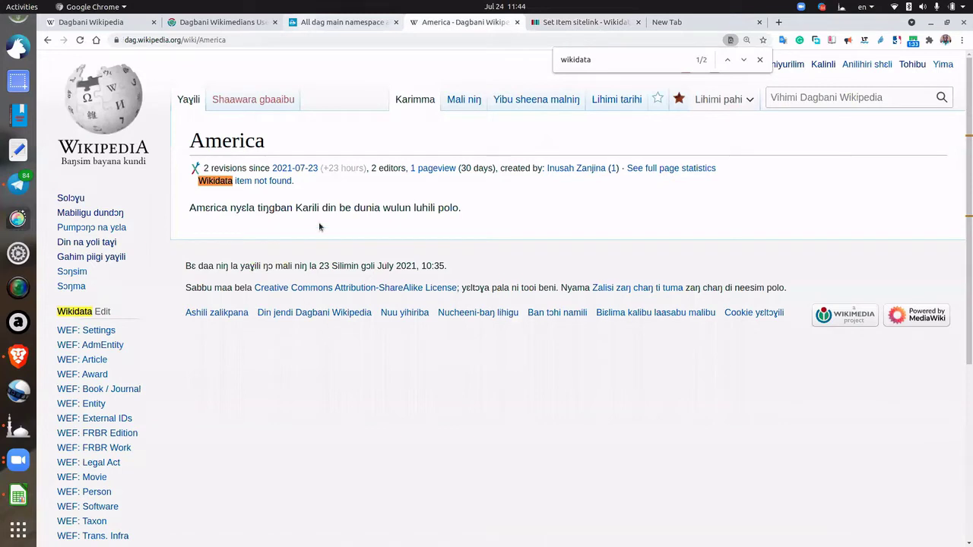
pyautogui.hotkey('ctrl', 'pageup')
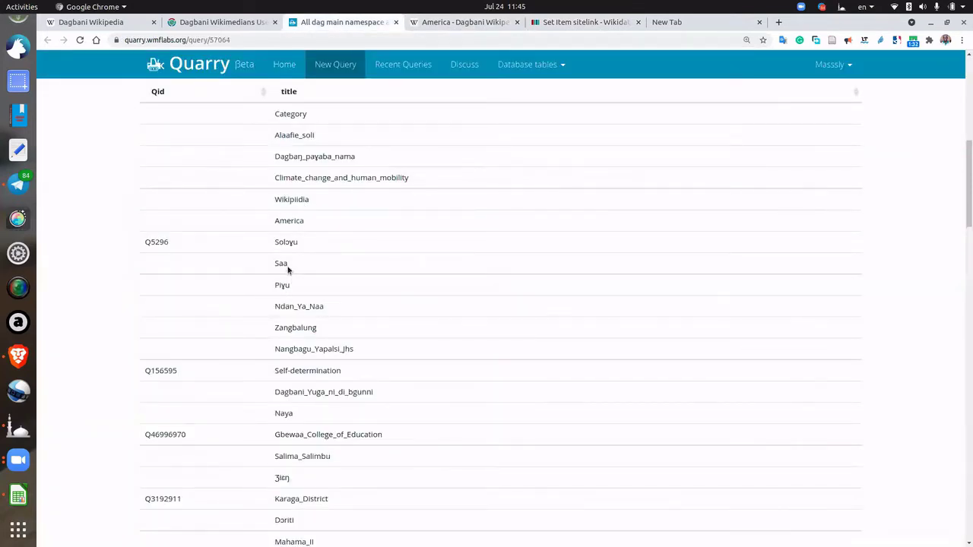
pyautogui.moveTo(325, 307); pyautogui.dragTo(276, 307)
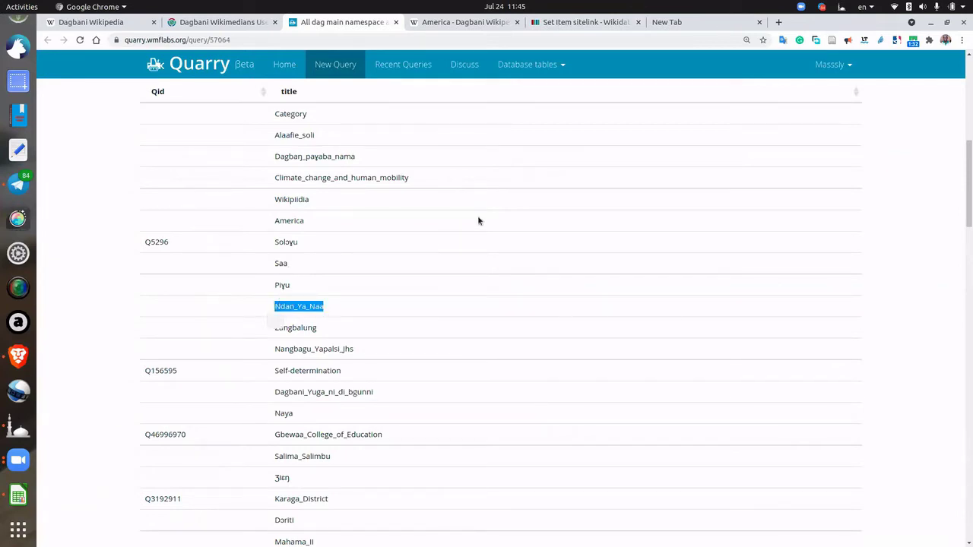
pyautogui.scroll(5, 478, 220)
pyautogui.click(459, 22)
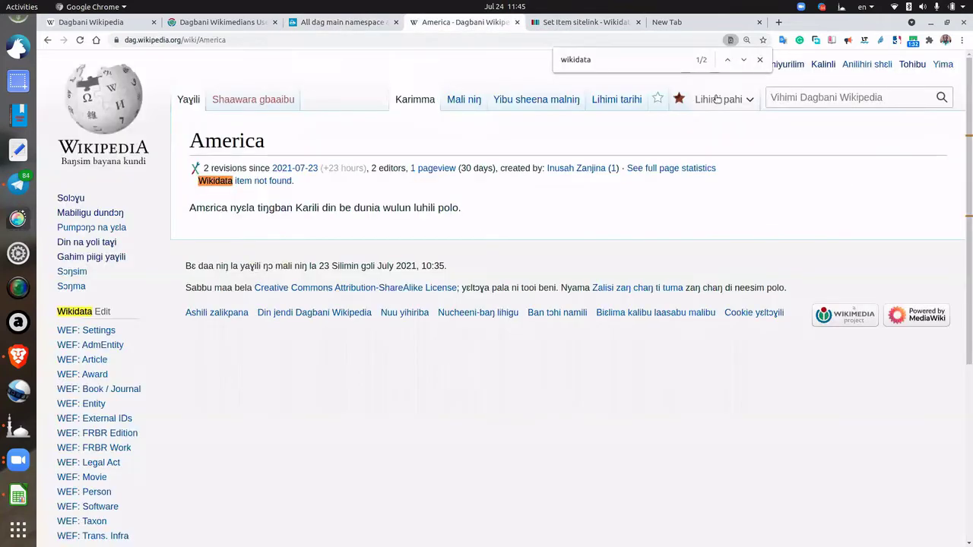
pyautogui.click(792, 98)
pyautogui.write('Ndan_Ya_Naa')
pyautogui.press('Return')
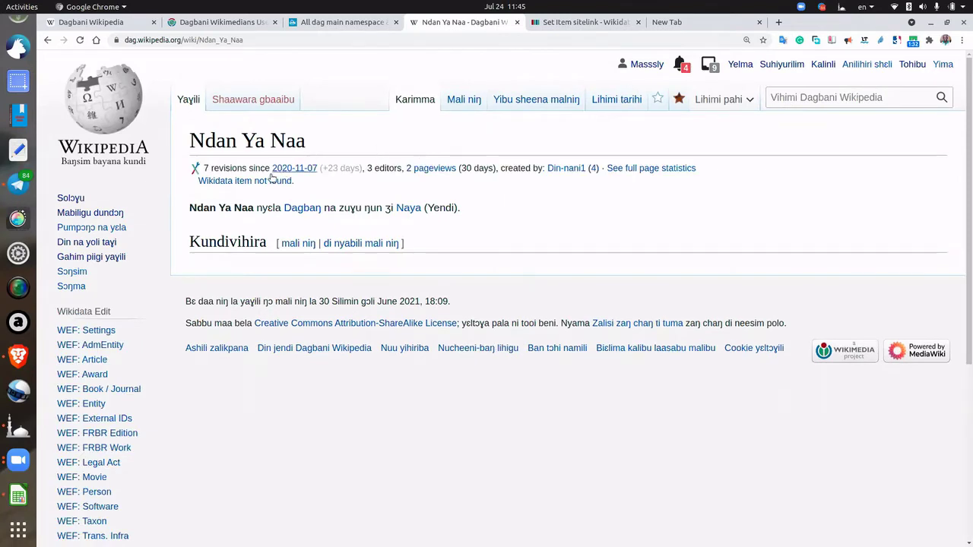
# Search Wikidata for "yaa naa" and open the suggested Gariba II item
pyautogui.click(565, 22)
pyautogui.click(787, 81)
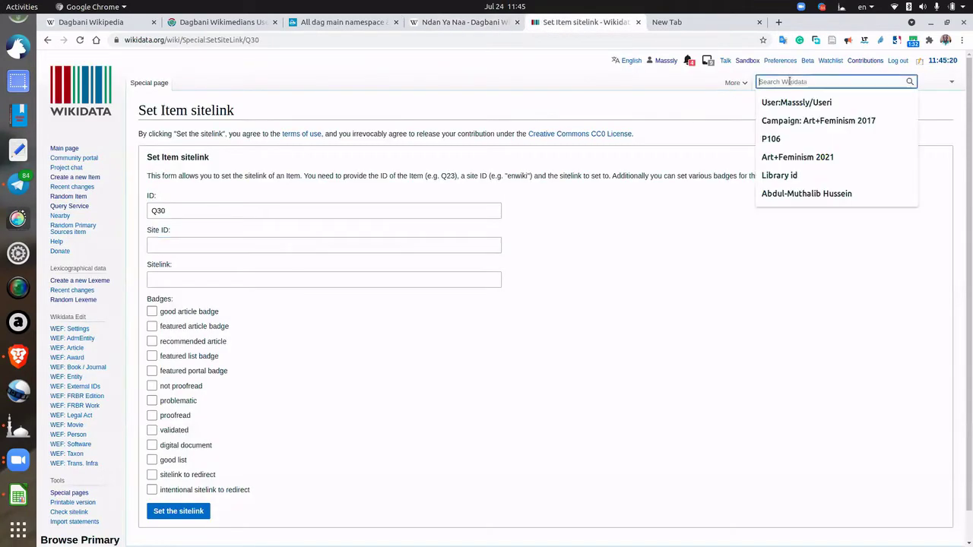
pyautogui.write('yaa naa')
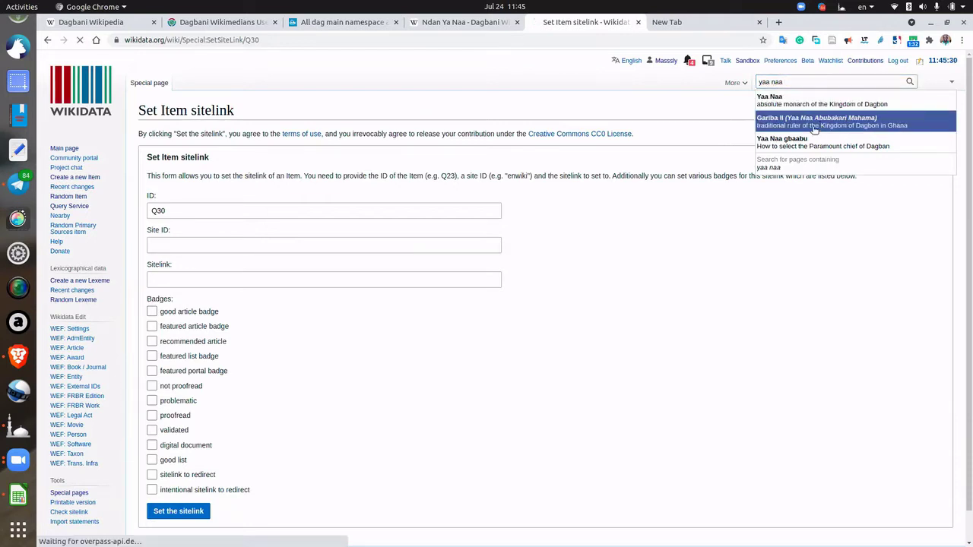
pyautogui.click(787, 144)
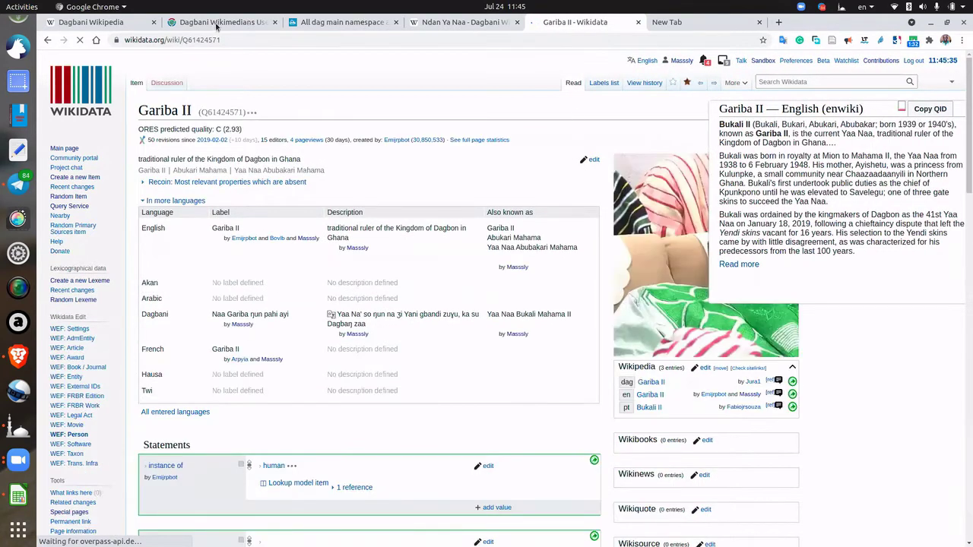
# Return to the Quarry results and check the Ndan_Ya_Naa row for a Wikidata Qid
pyautogui.click(320, 23)
pyautogui.scroll(-4, 228, 487)
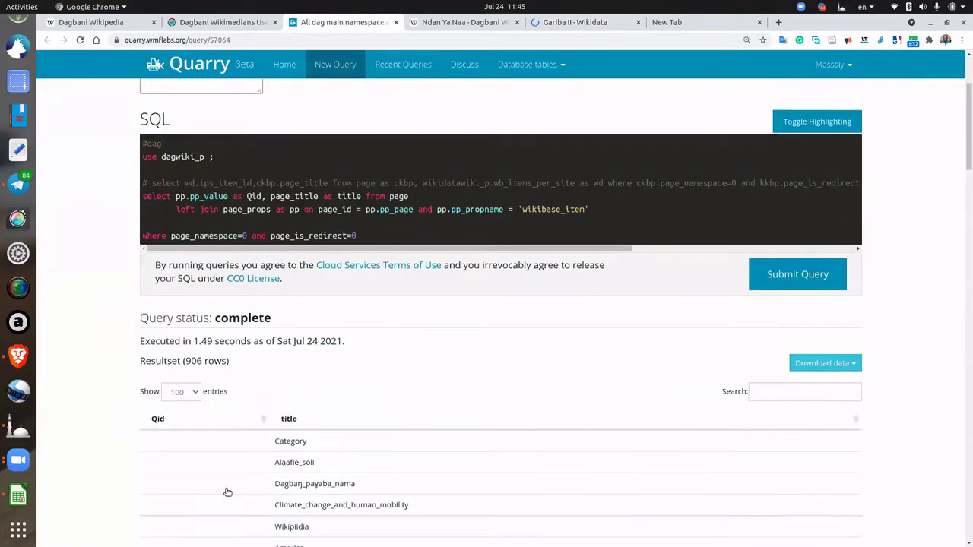
pyautogui.scroll(-3, 253, 454)
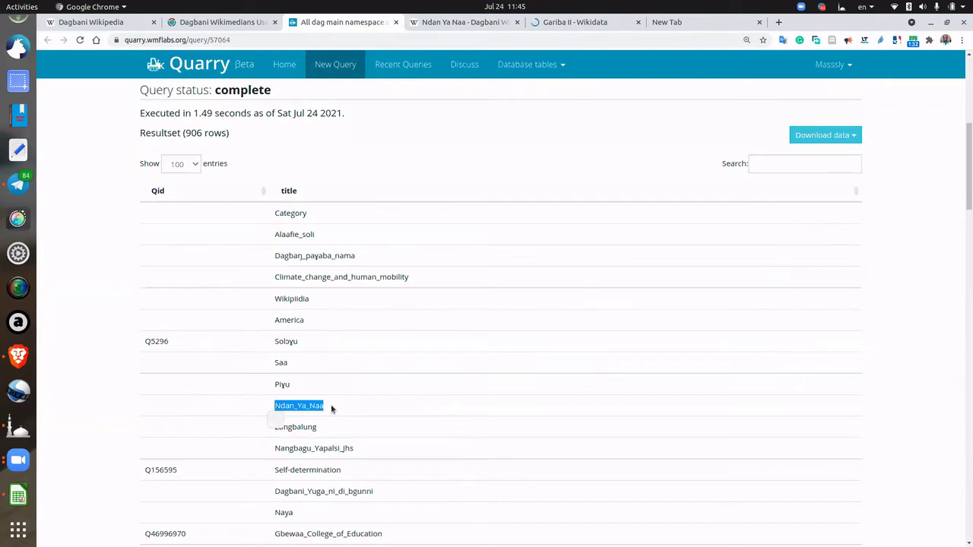
pyautogui.scroll(8, 601, 133)
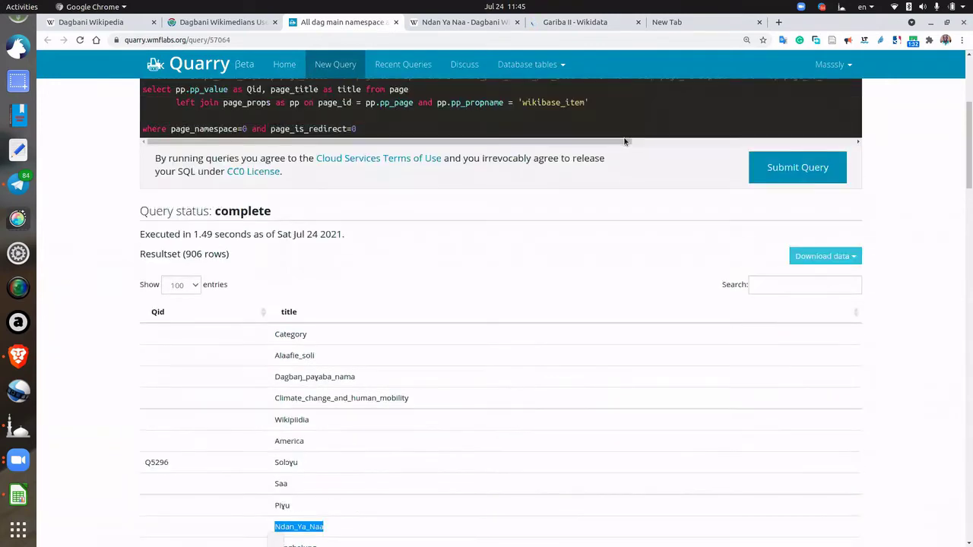
# Switch back to Wikidata and open the Gariba II item again in a second browser tab
pyautogui.click(582, 24)
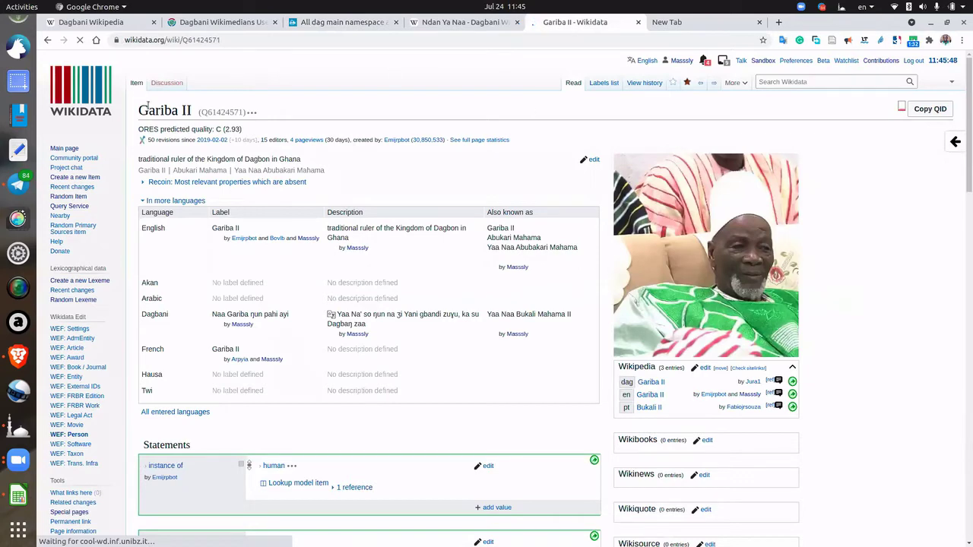
pyautogui.rightClick(133, 86)
pyautogui.click(175, 93)
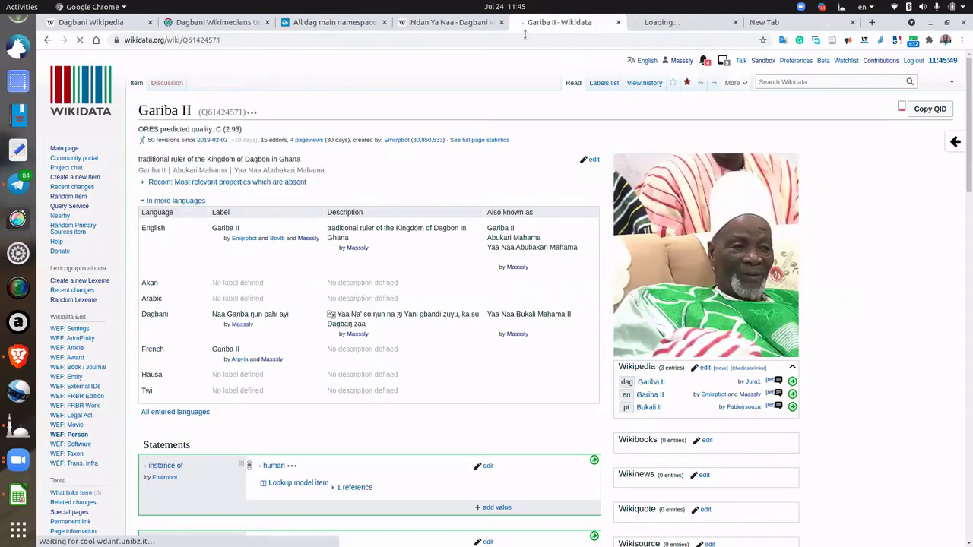
pyautogui.click(677, 24)
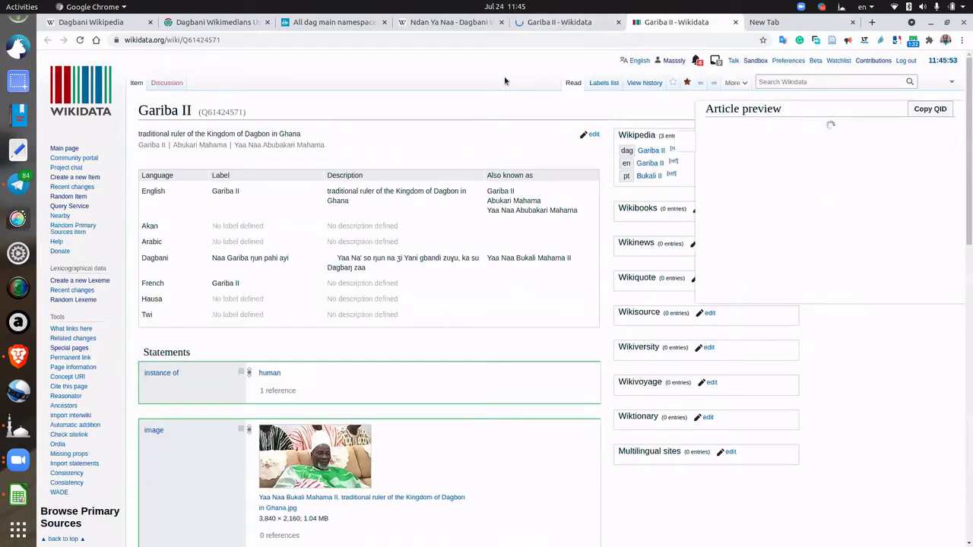
# Search Wikidata for "yaa naa", open the Yaa Naa item for the absolute monarch of Dagbon, and collapse its article preview
pyautogui.click(776, 82)
pyautogui.write('yaa naa')
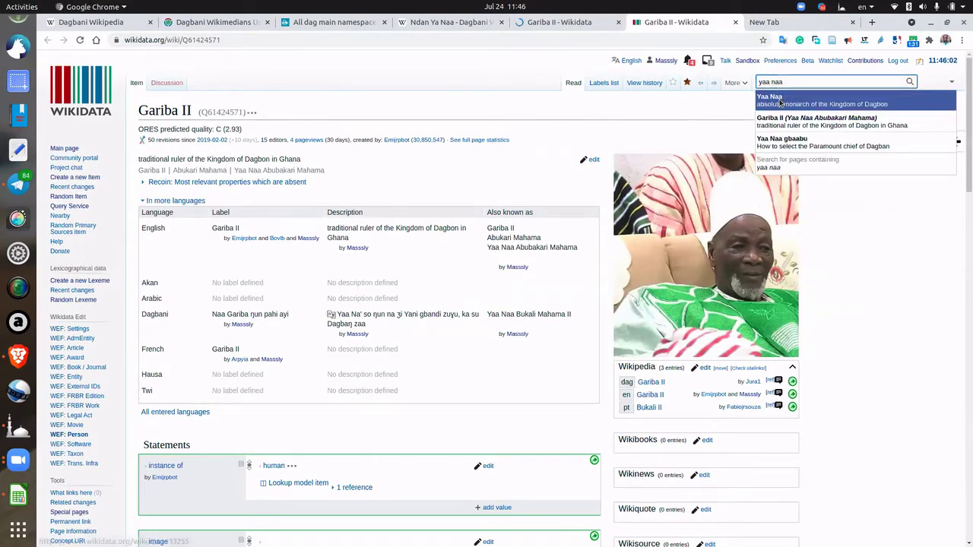
pyautogui.click(790, 99)
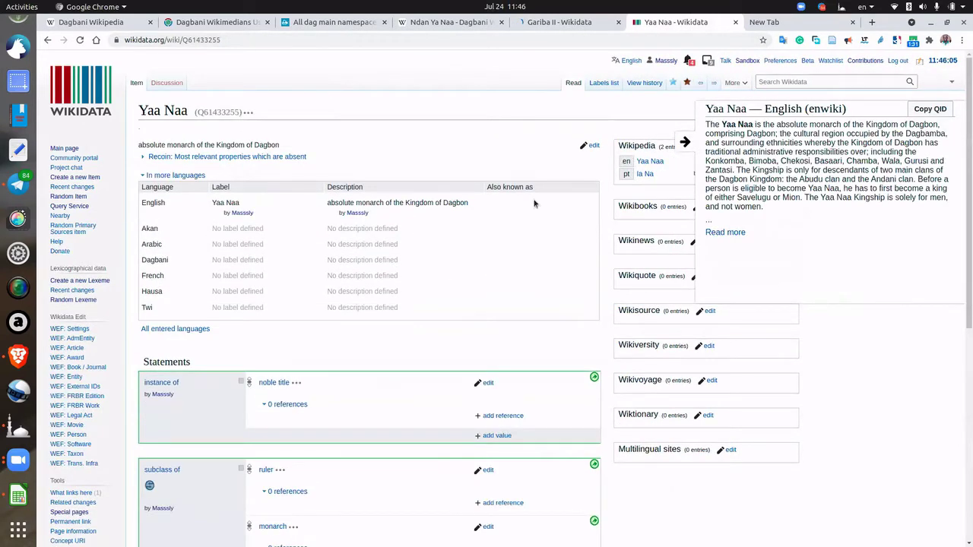
pyautogui.click(686, 149)
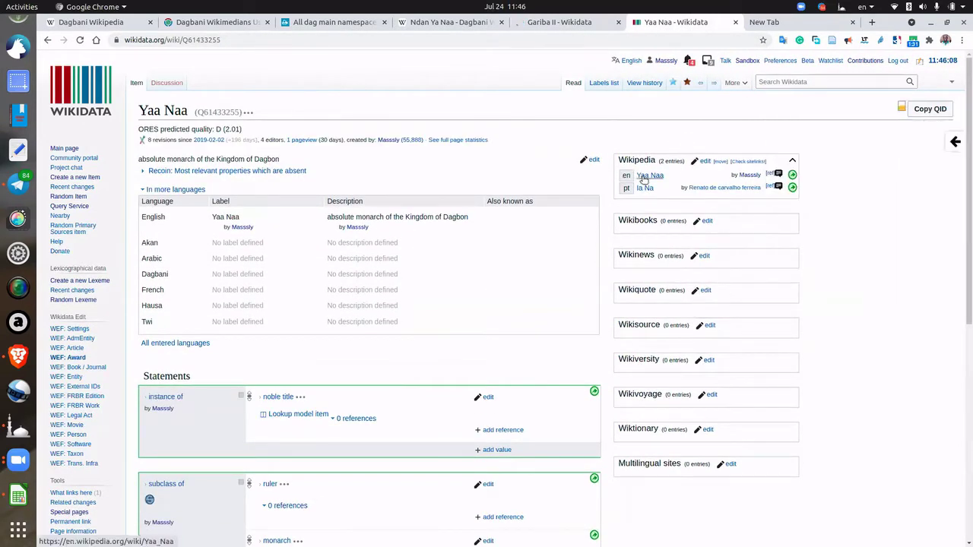
# Compare the Gariba II item with the Yaa Naa item to decide which one matches the Dagbani article
pyautogui.click(559, 22)
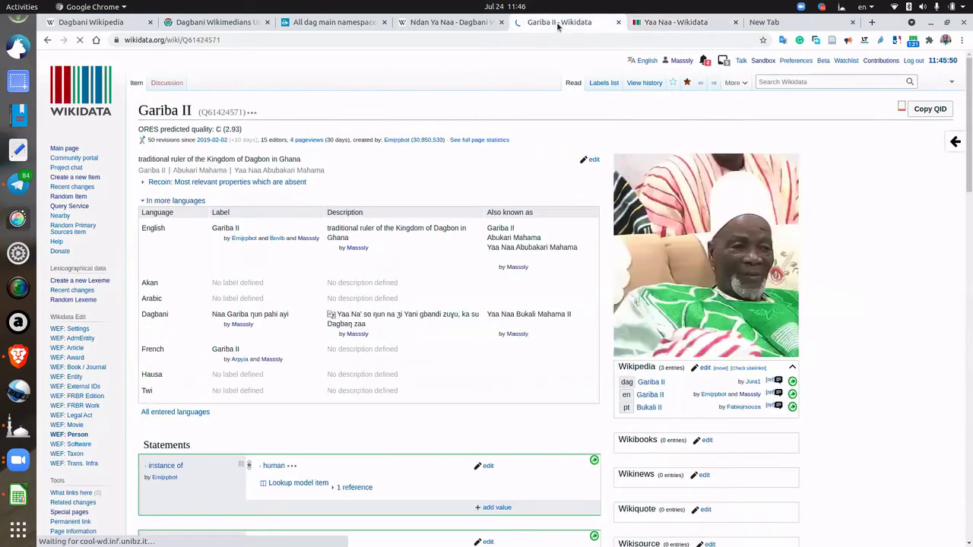
pyautogui.click(653, 23)
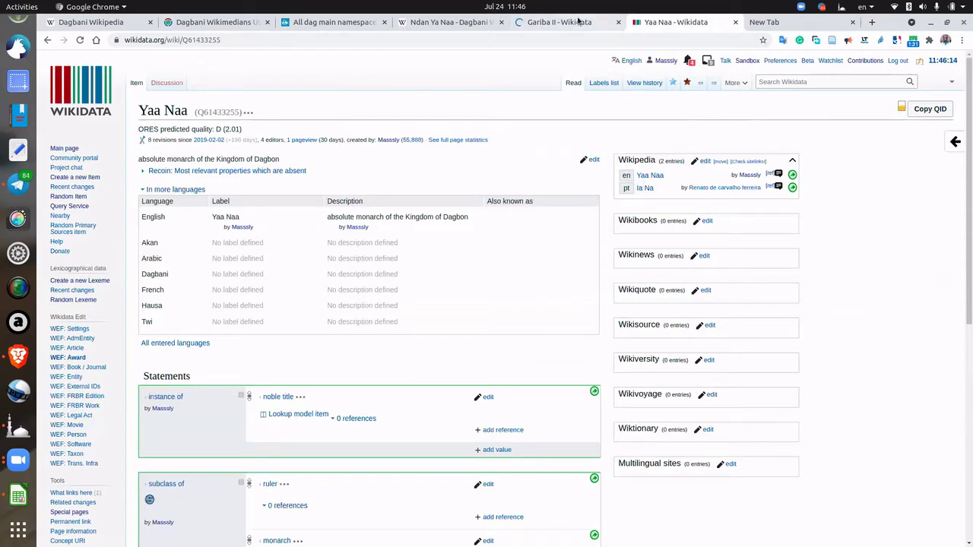
pyautogui.click(546, 25)
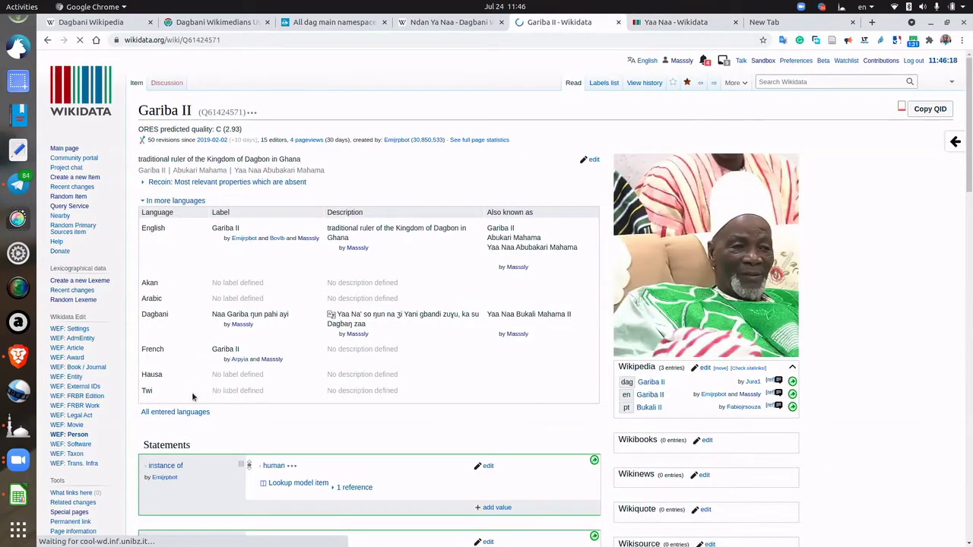
pyautogui.click(672, 25)
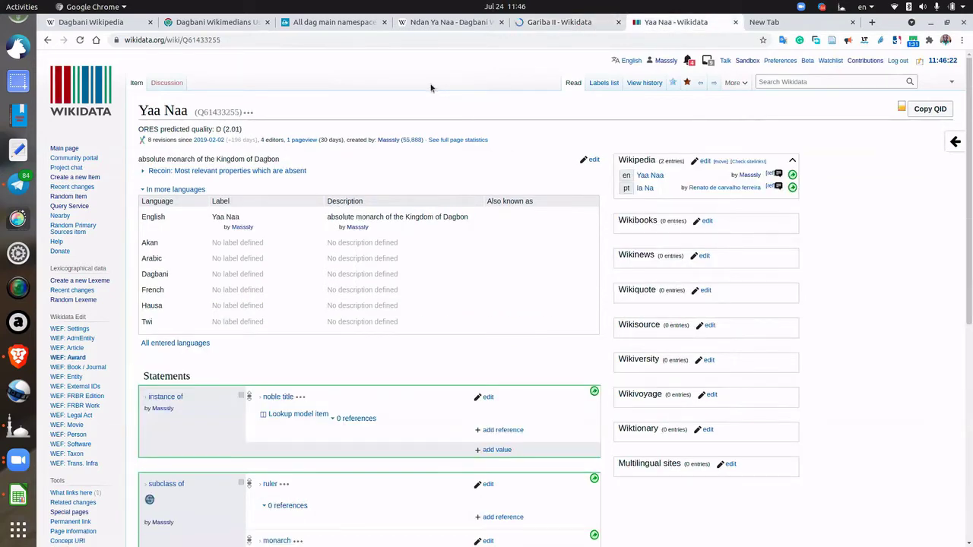
# Open the Yaa Naa item's English Wikipedia article in a separate browser tab and review its content
pyautogui.rightClick(655, 178)
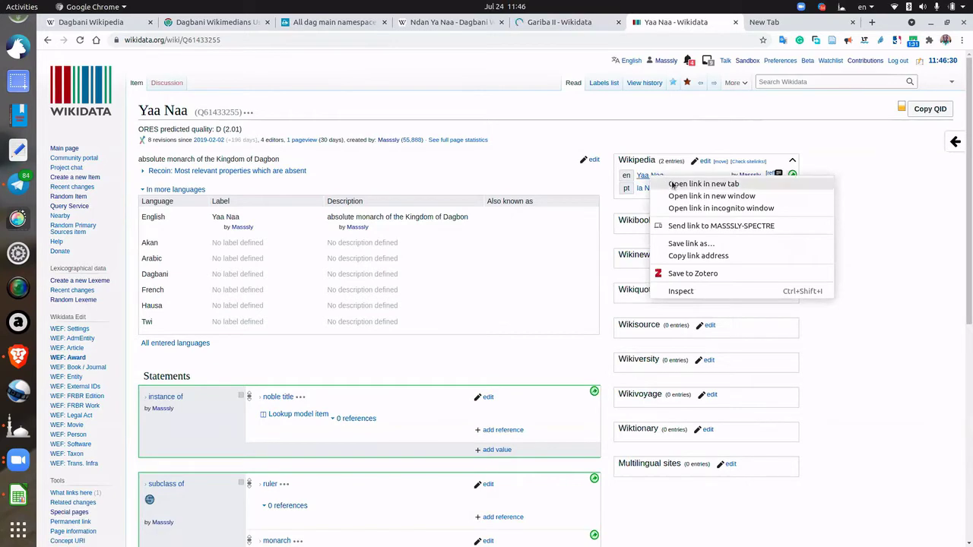
pyautogui.click(675, 184)
pyautogui.click(703, 26)
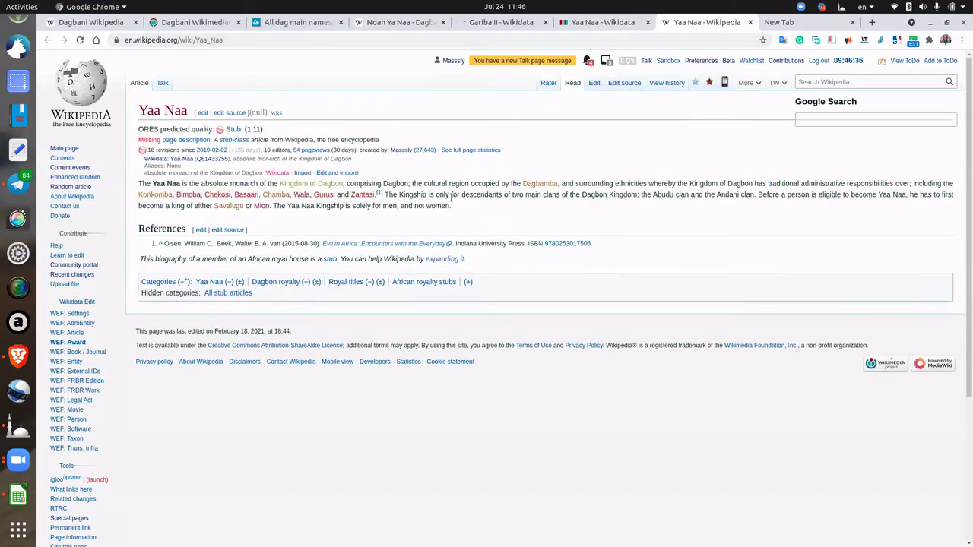
# Open the Yaa Naa item's Wikipedia sitelinks for editing and copy the title Ndan Ya Naa from the Dagbani Wikipedia article
pyautogui.click(606, 22)
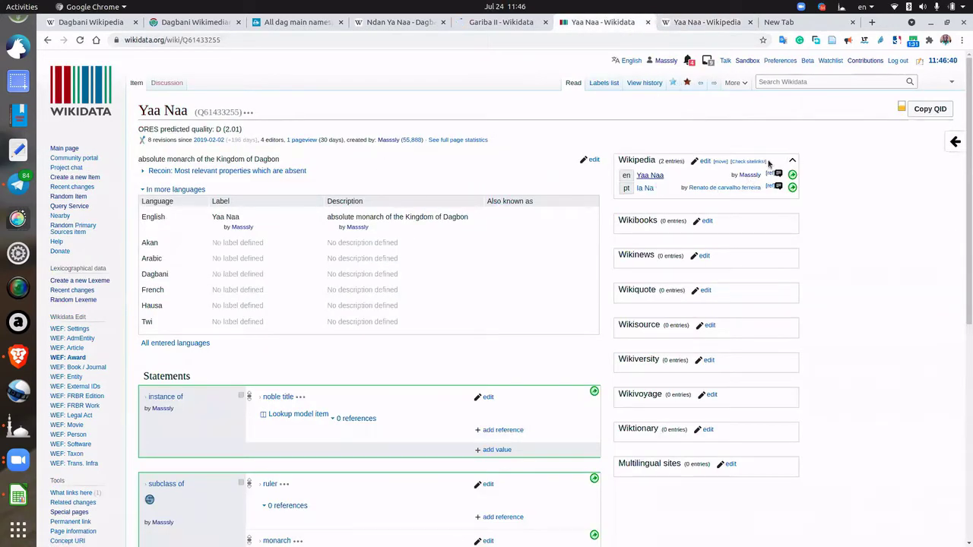
pyautogui.click(702, 162)
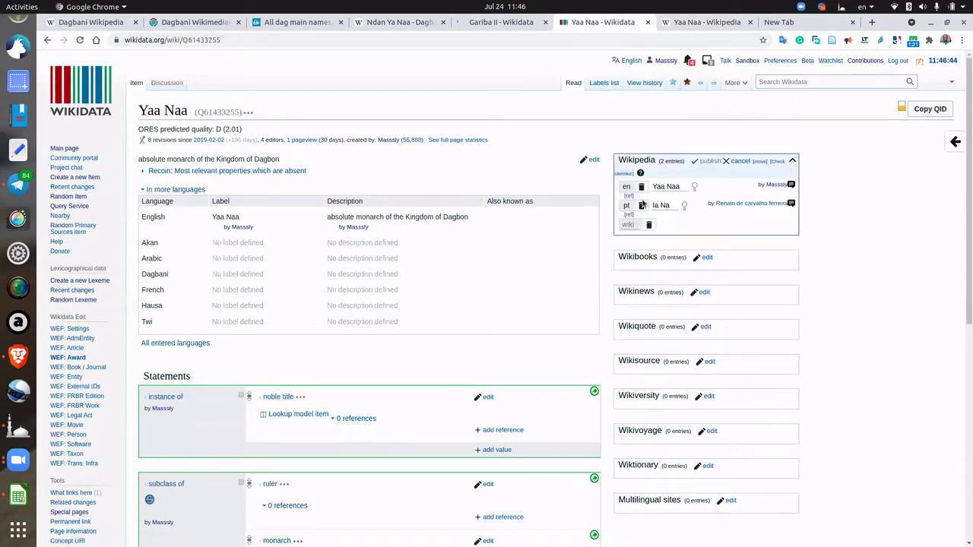
pyautogui.hotkey('ctrl', '+')
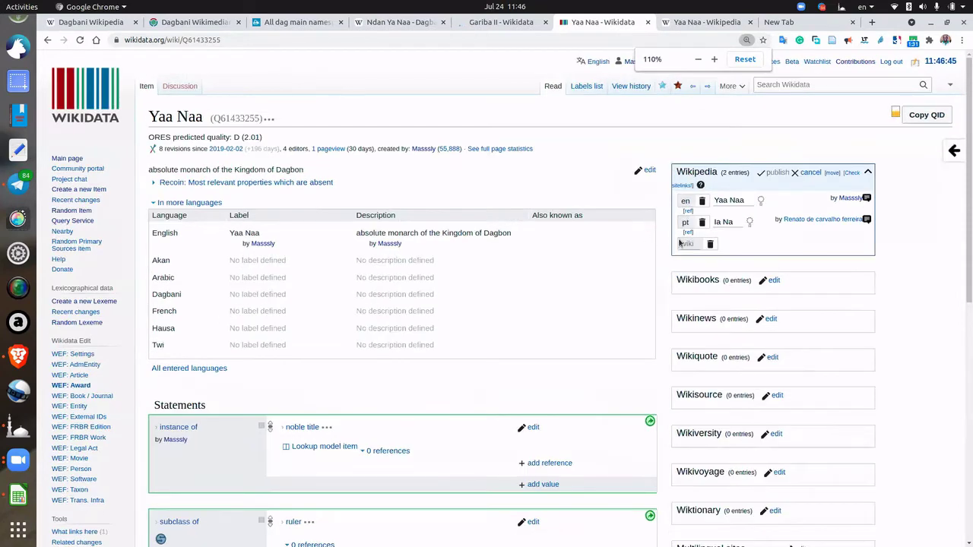
pyautogui.click(394, 23)
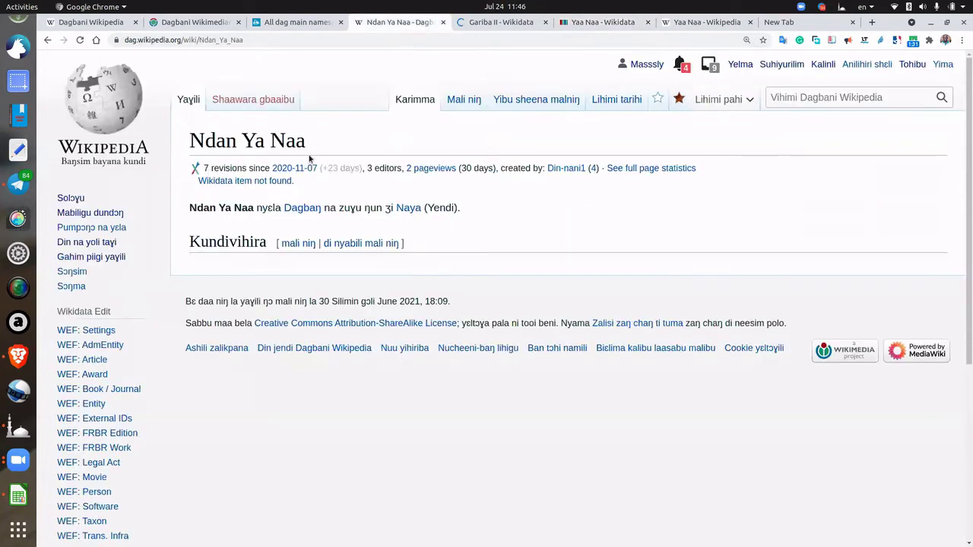
pyautogui.tripleClick(194, 137)
pyautogui.hotkey('ctrl', 'c')
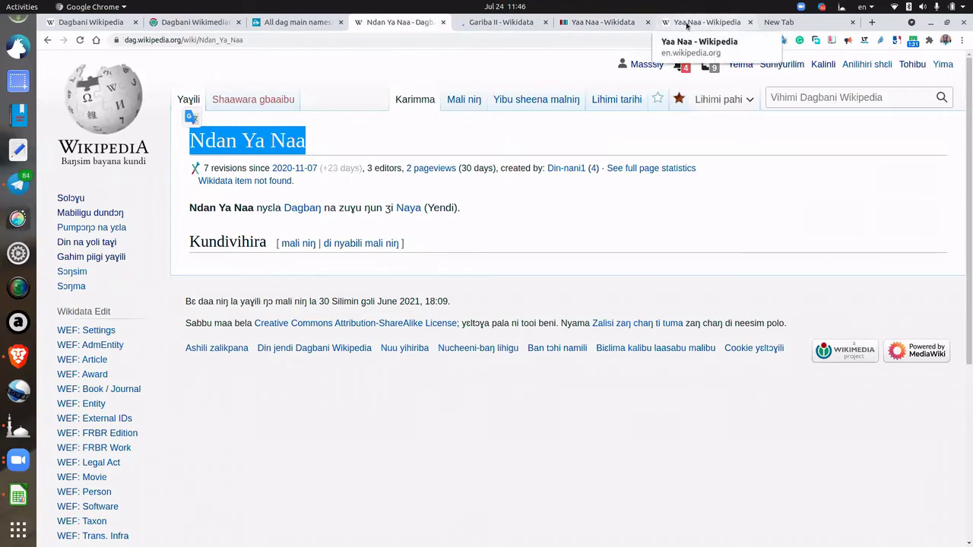
# Add a dag sitelink to the page Ndan Yaa Naa in the Yaa Naa item's Wikipedia section and publish it
pyautogui.click(592, 23)
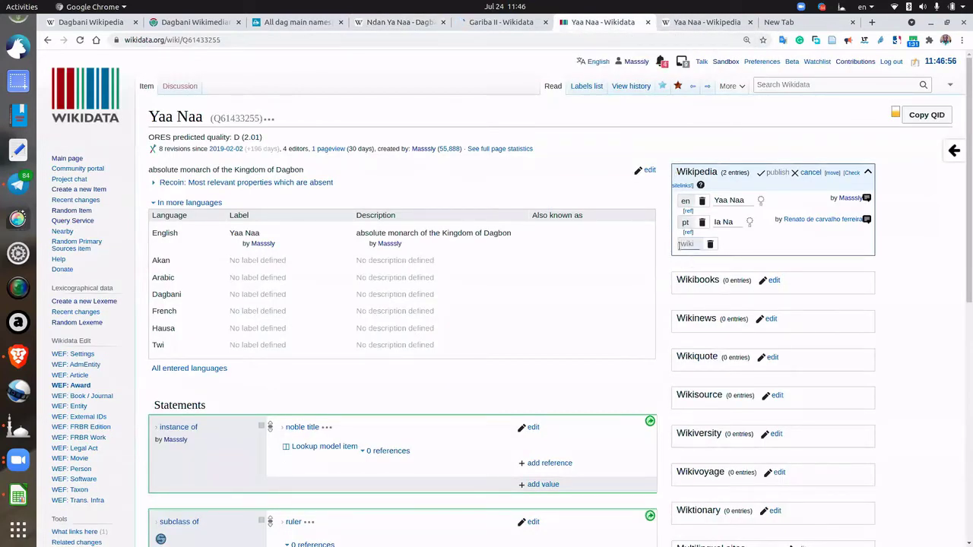
pyautogui.hotkey('ctrl', '+')
pyautogui.hotkey('ctrl', '+')
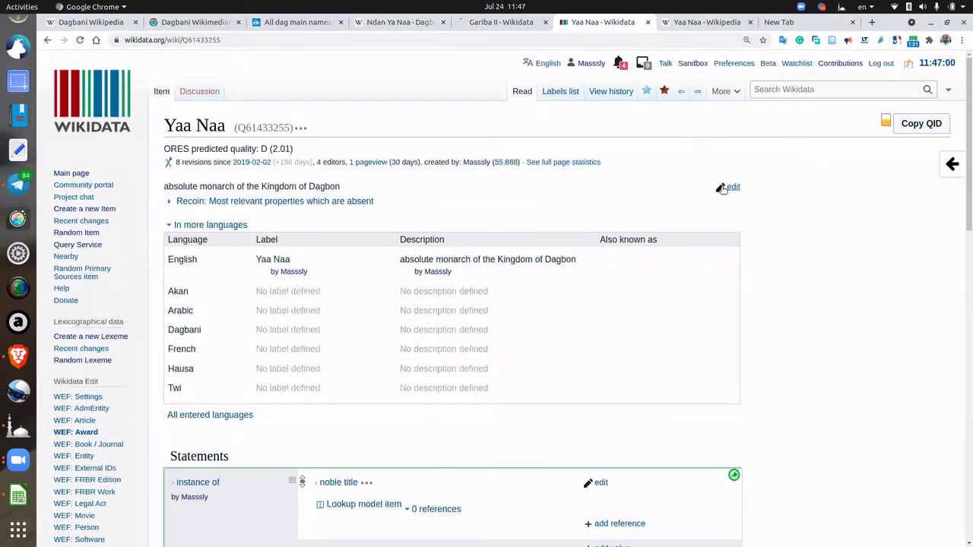
pyautogui.scroll(-10, 703, 258)
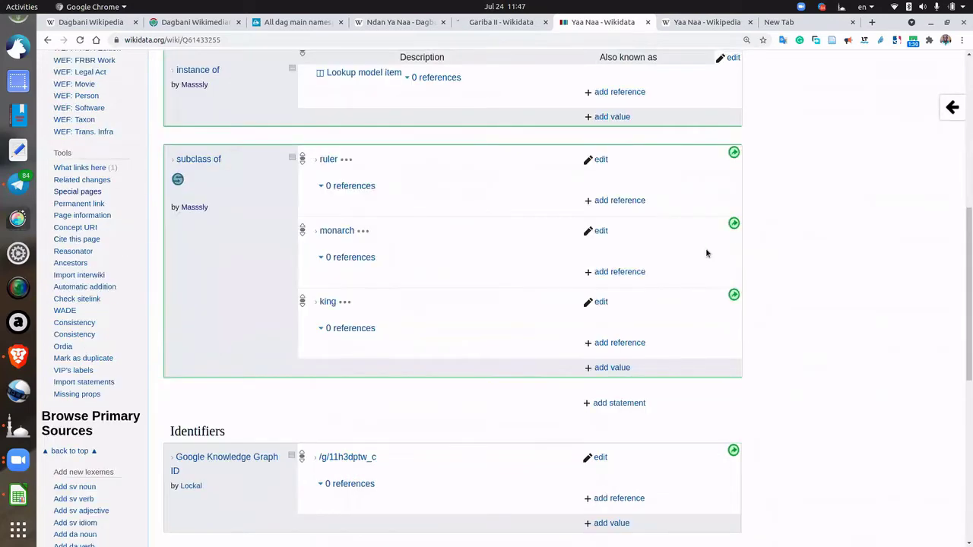
pyautogui.scroll(1, 589, 269)
pyautogui.scroll(-1, 261, 320)
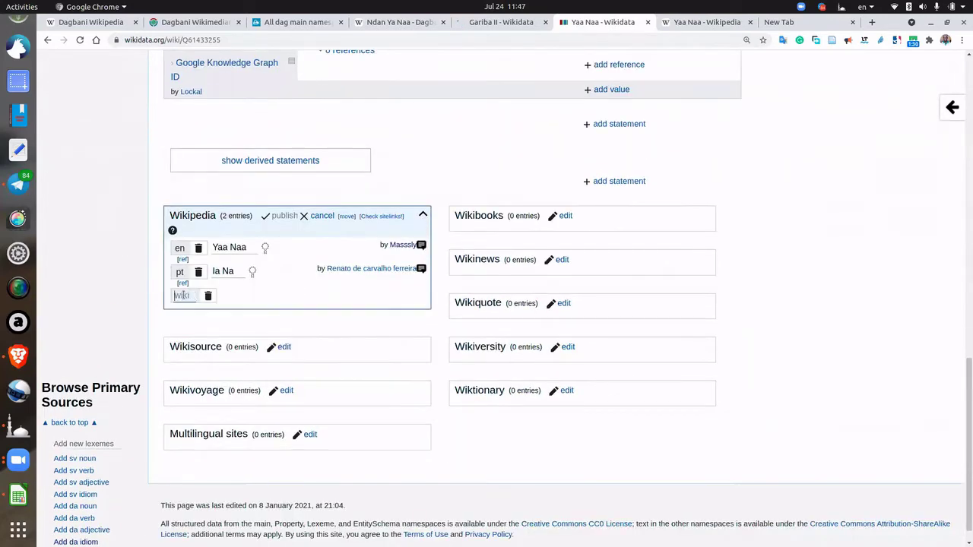
pyautogui.write('dag')
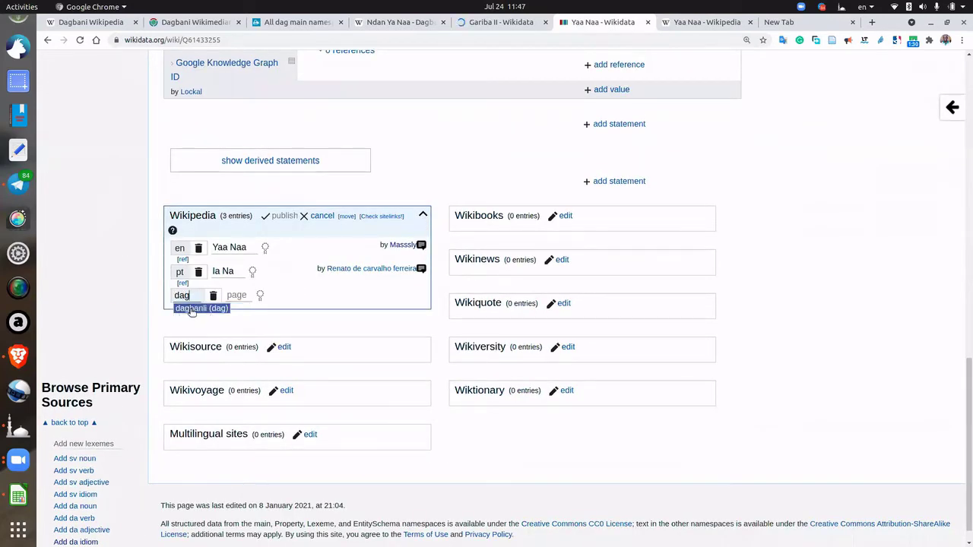
pyautogui.click(192, 310)
pyautogui.click(227, 295)
pyautogui.hotkey('ctrl', 'v')
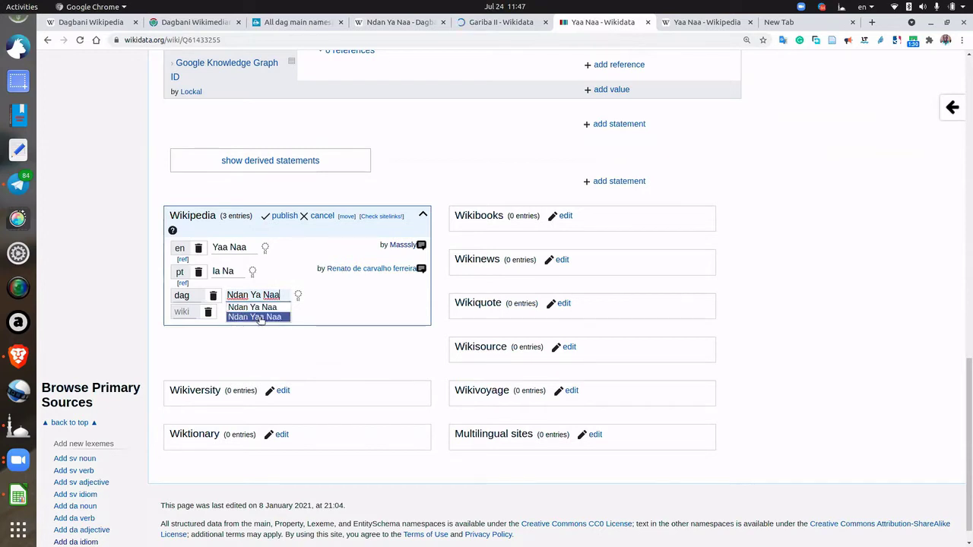
pyautogui.click(260, 318)
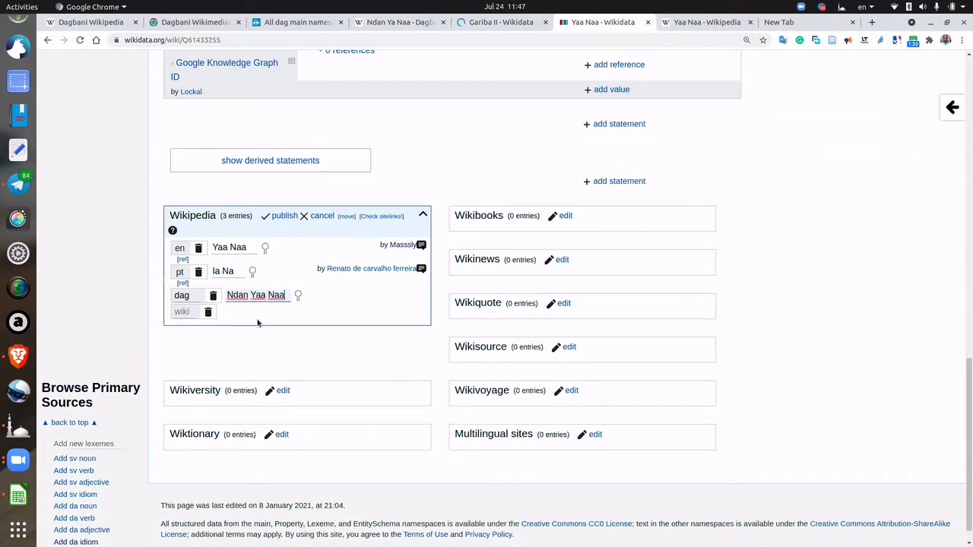
pyautogui.click(284, 216)
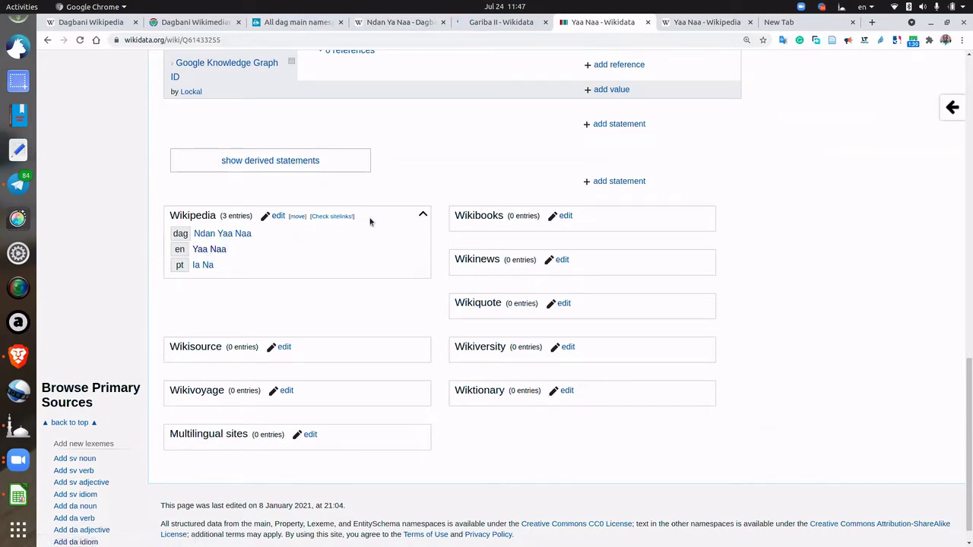
# Return to the Ndan Ya Naa article on Dagbani Wikipedia and reload it to check for a linked Wikidata item
pyautogui.click(194, 23)
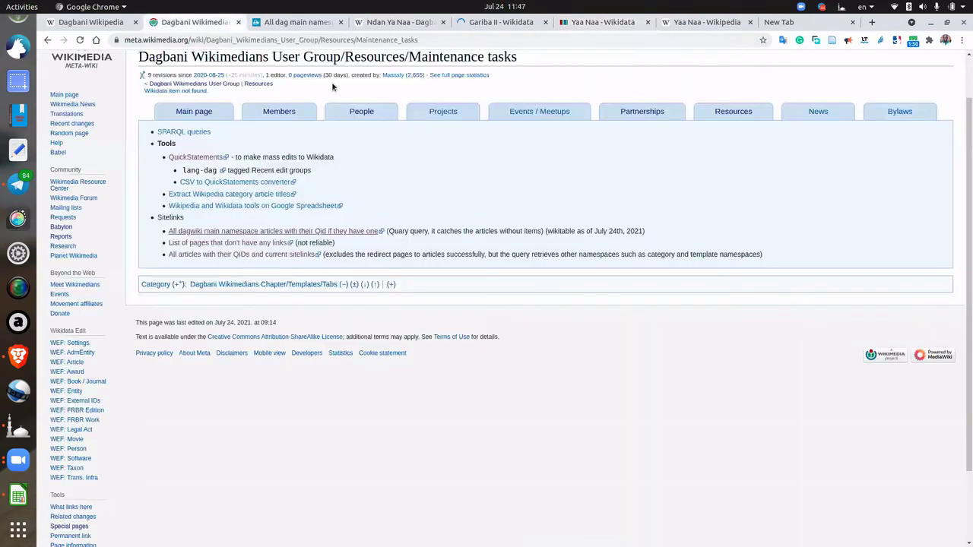
pyautogui.click(296, 22)
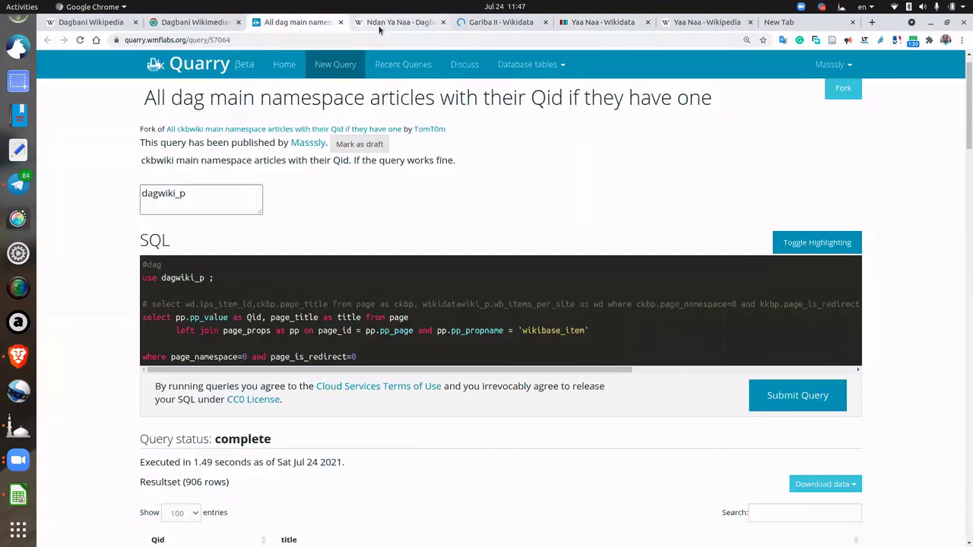
pyautogui.click(378, 22)
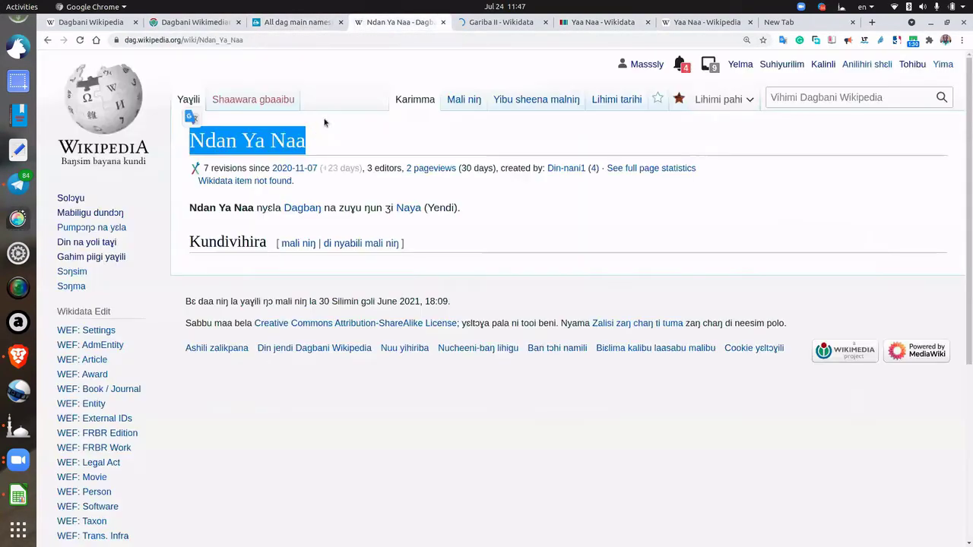
pyautogui.click(82, 40)
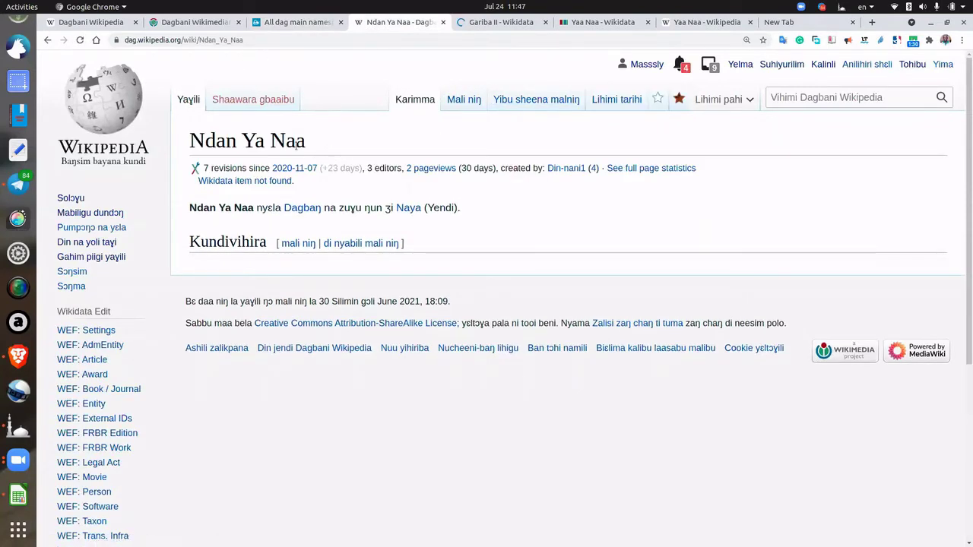
# Change the article title in the web address to Ndan_Yaa_Naa and load that Dagbani Wikipedia page
pyautogui.click(233, 39)
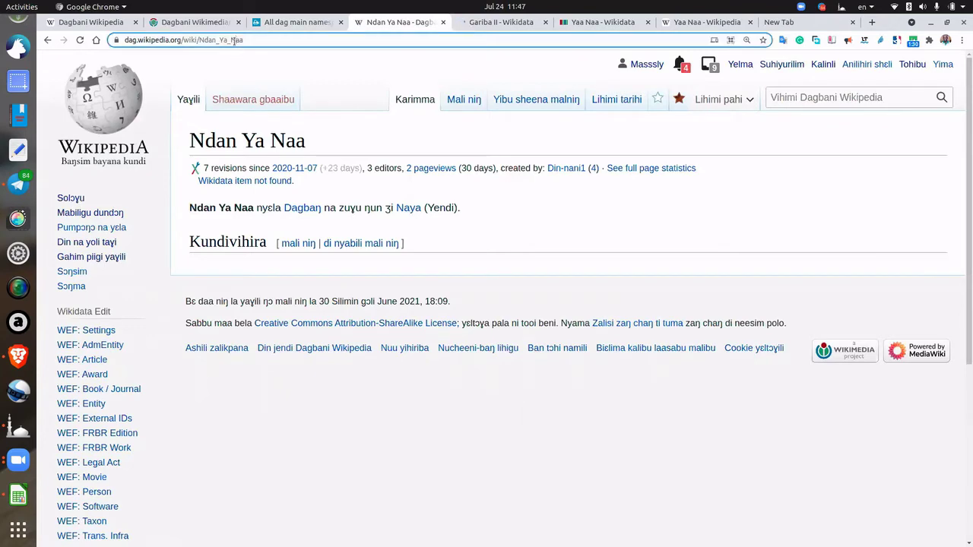
pyautogui.click(240, 40)
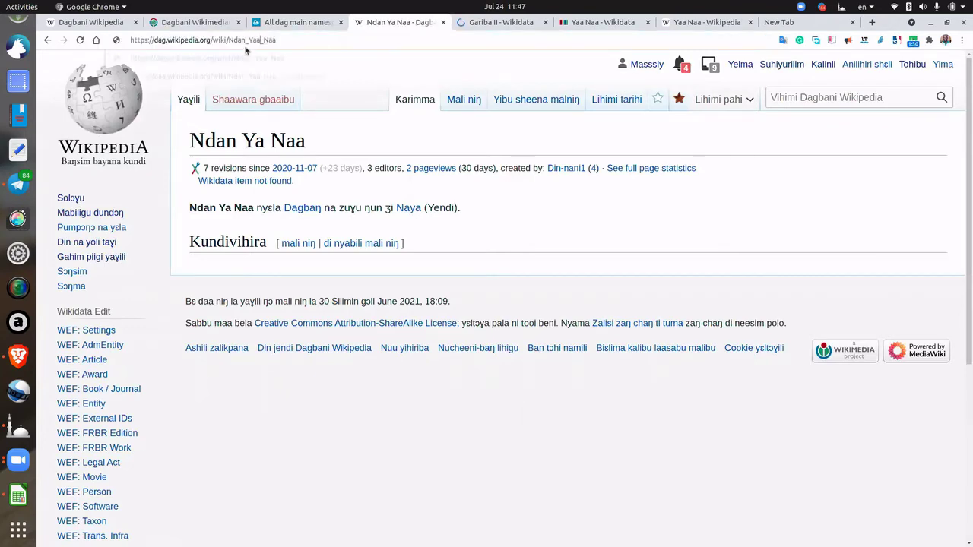
pyautogui.write('a')
pyautogui.press('Return')
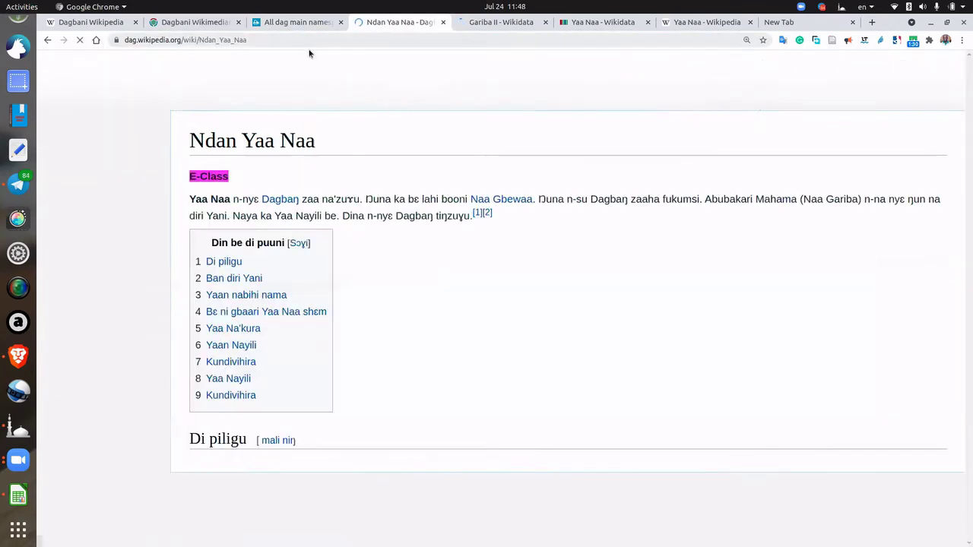
# Examine the Ndan Yaa Naa article's title, Wikidata item information, contents and links to other language versions
pyautogui.scroll(-15, 398, 294)
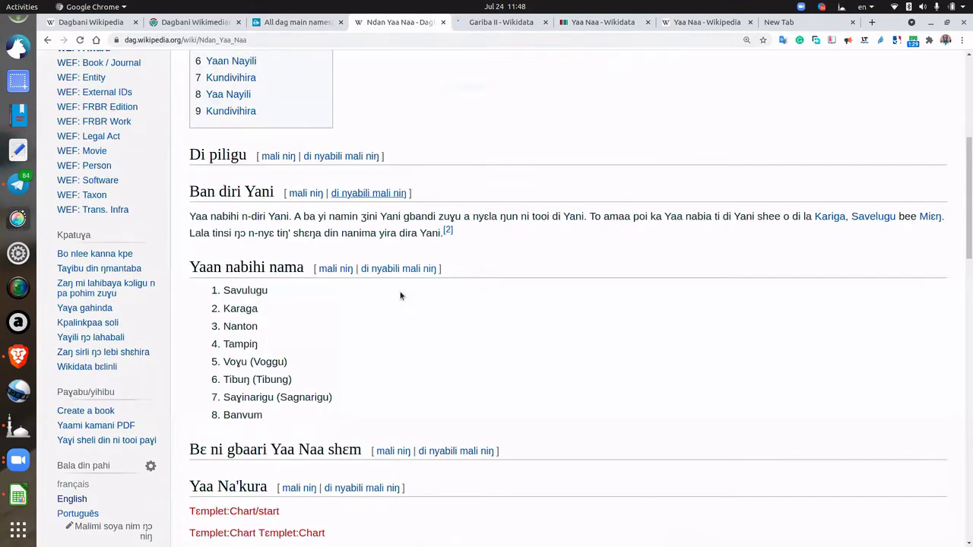
pyautogui.scroll(20, 401, 296)
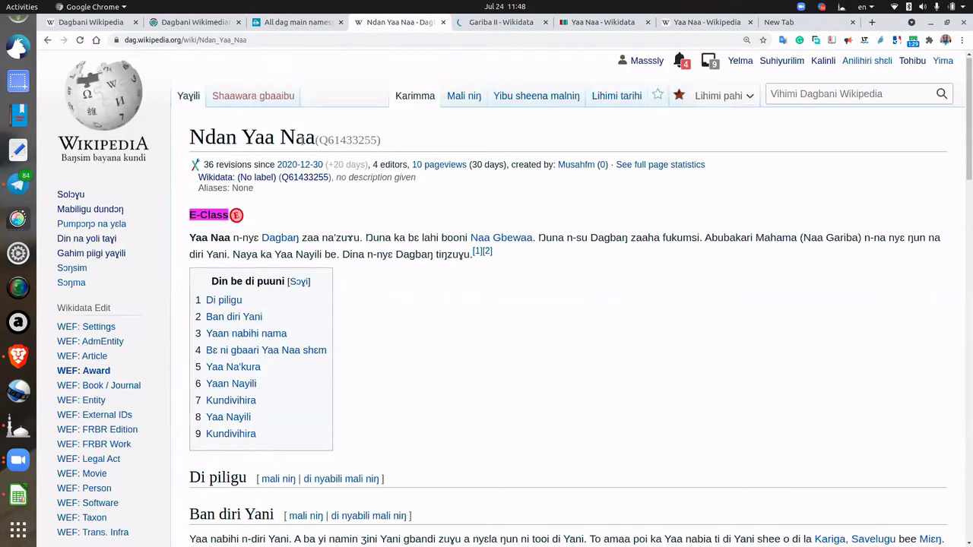
pyautogui.scroll(-3, 129, 404)
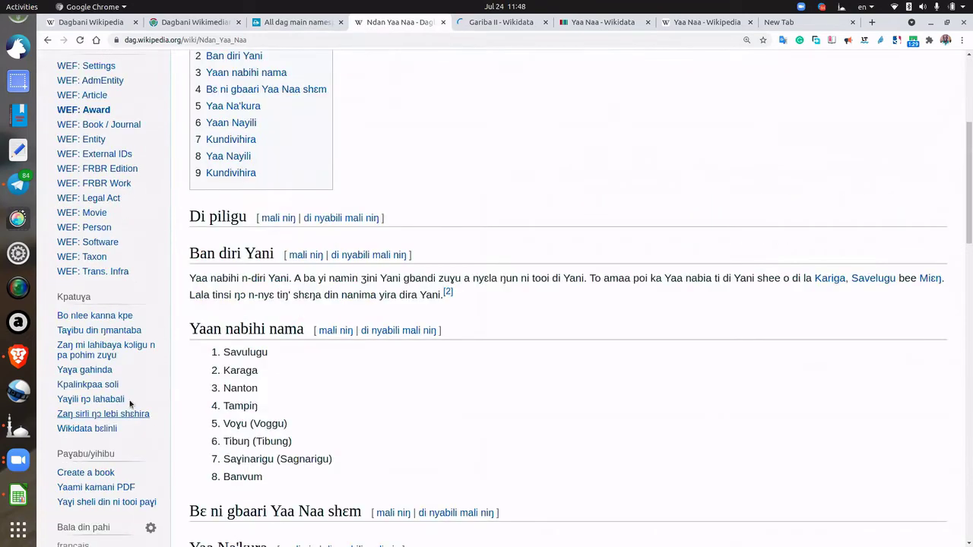
pyautogui.scroll(-10, 129, 403)
pyautogui.scroll(6, 129, 404)
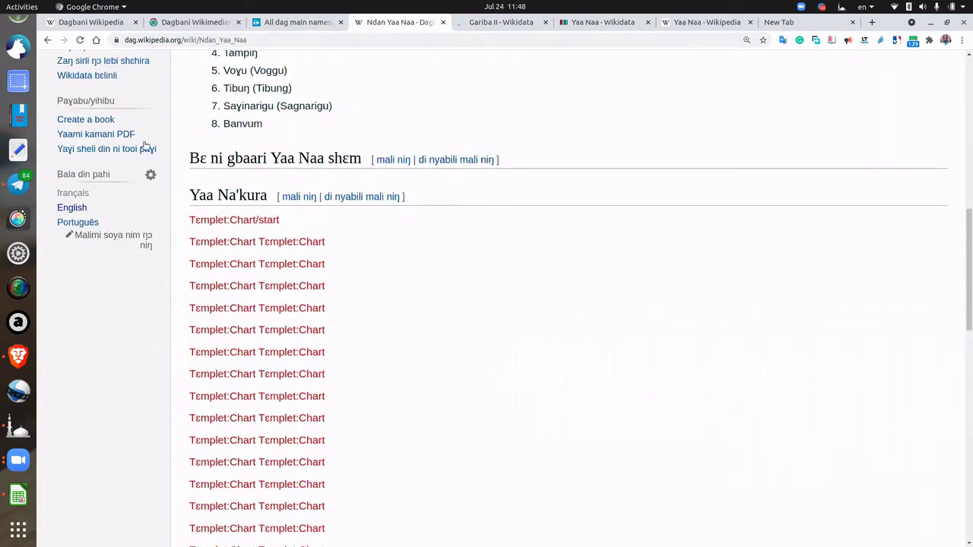
pyautogui.scroll(5, 426, 228)
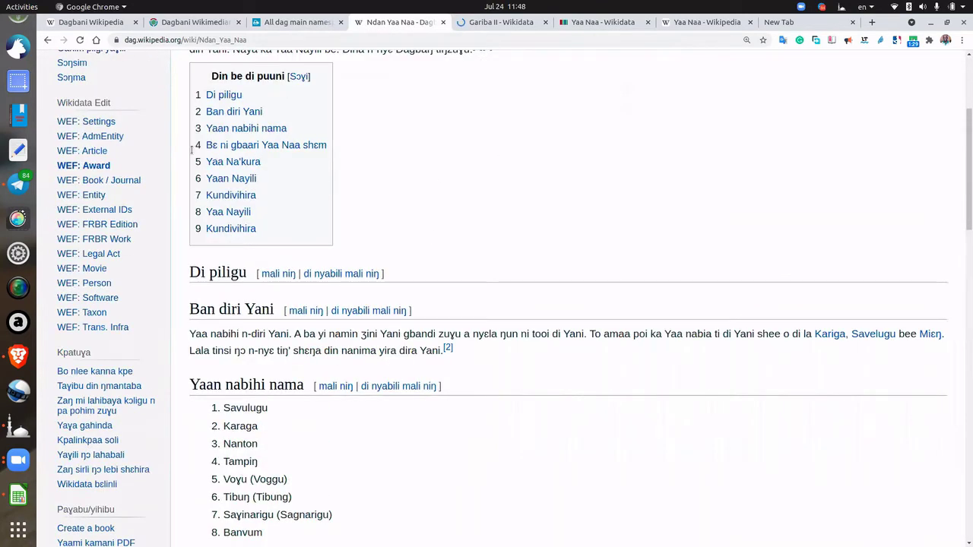
pyautogui.scroll(3, 192, 149)
pyautogui.moveTo(190, 141); pyautogui.dragTo(315, 143)
pyautogui.scroll(-2, 149, 442)
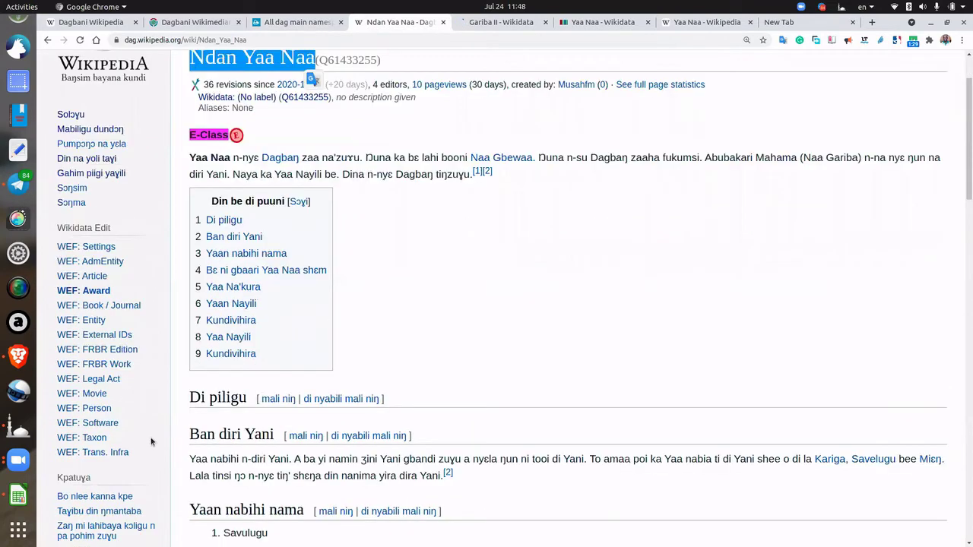
# Check the Ndan Yaa Naa article's sections and its links to other language versions
pyautogui.scroll(-10, 149, 440)
pyautogui.scroll(4, 141, 418)
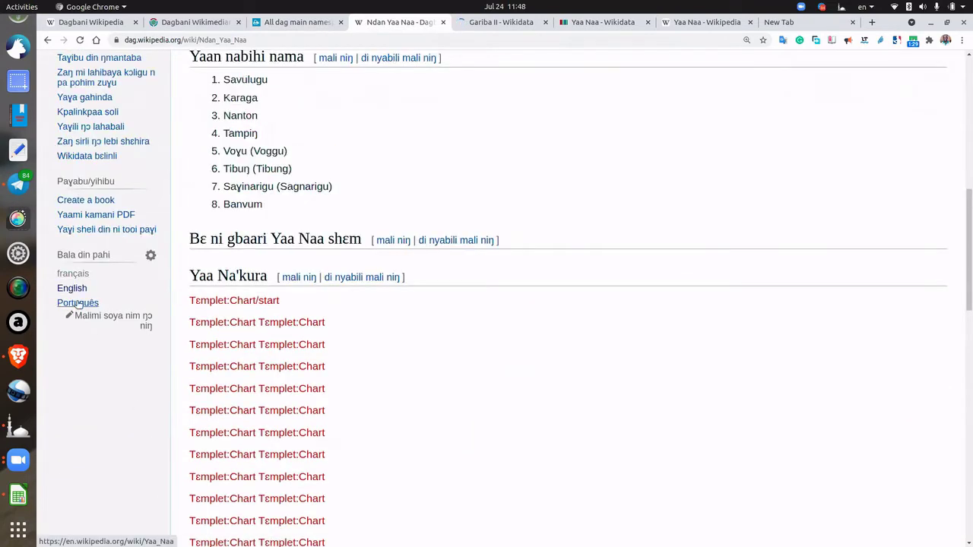
pyautogui.scroll(7, 504, 260)
pyautogui.scroll(6, 445, 90)
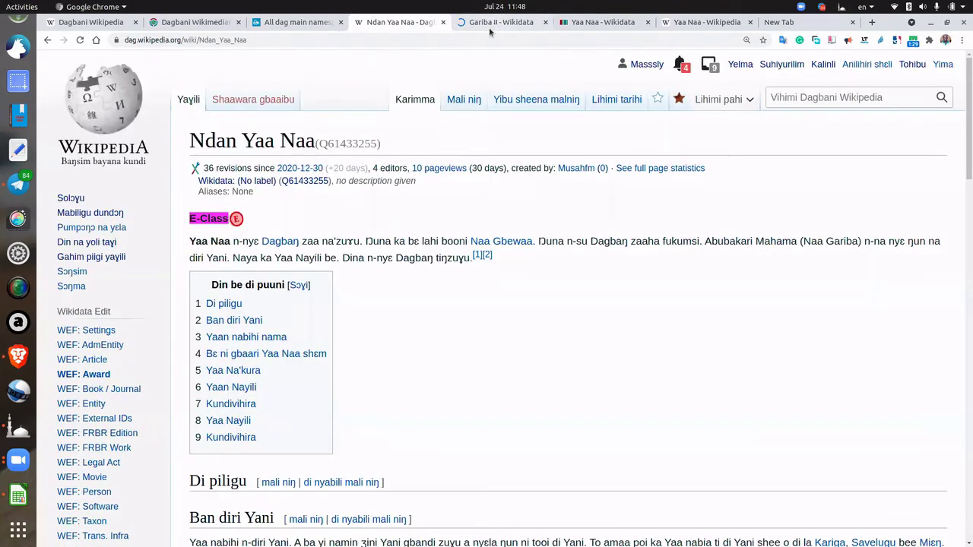
# Copy the article title Ndan Yaa Naa and replace the open Gariba II page with a duplicate of the article
pyautogui.moveTo(190, 139); pyautogui.dragTo(311, 138)
pyautogui.hotkey('ctrl', 'c')
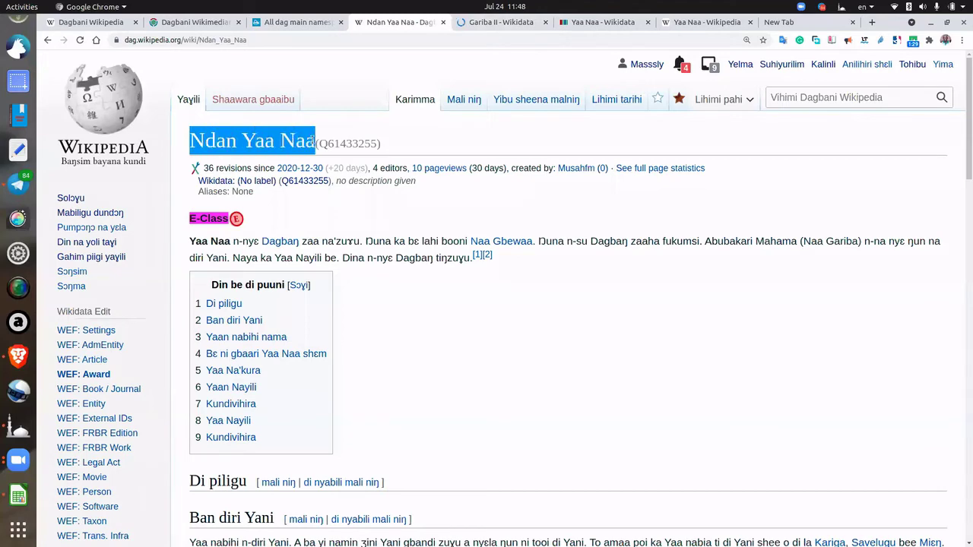
pyautogui.click(490, 22)
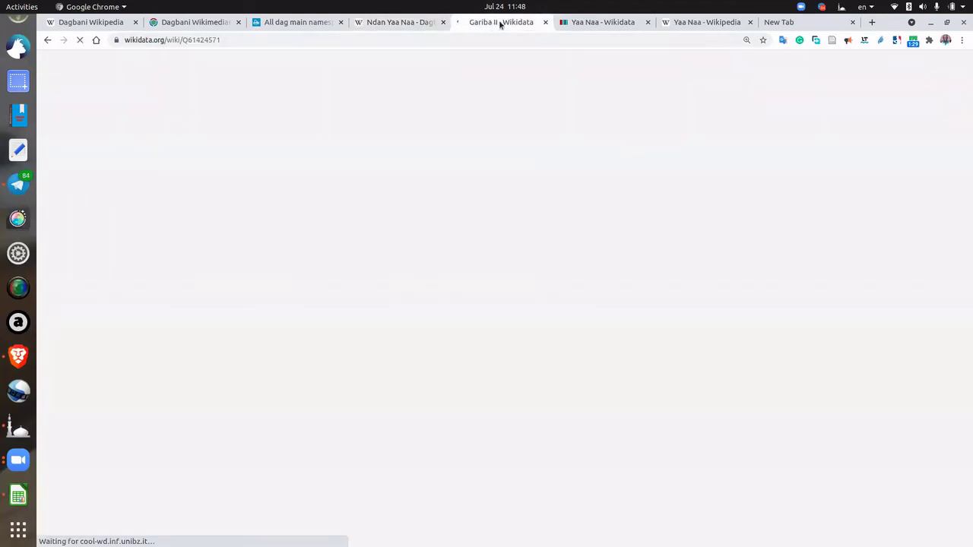
pyautogui.click(411, 22)
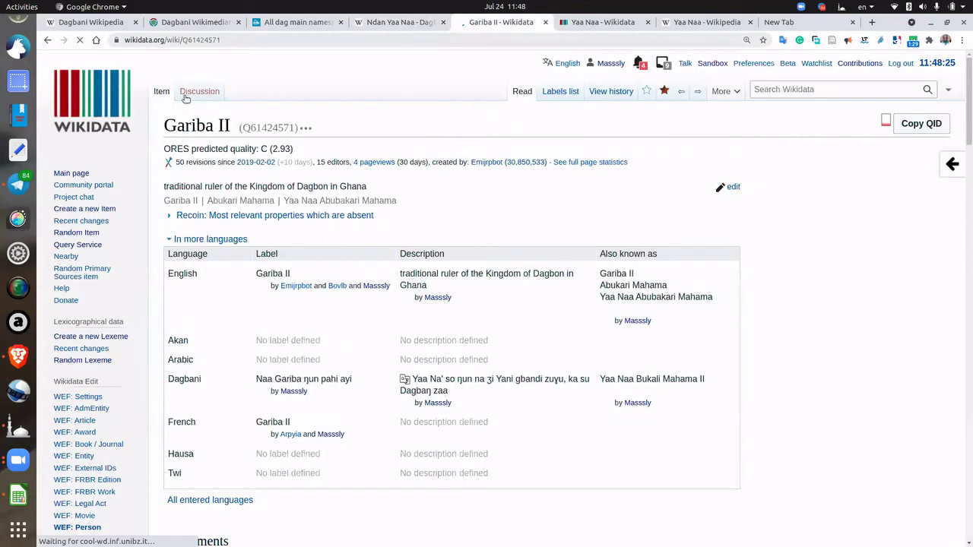
pyautogui.rightClick(181, 104)
pyautogui.click(187, 110)
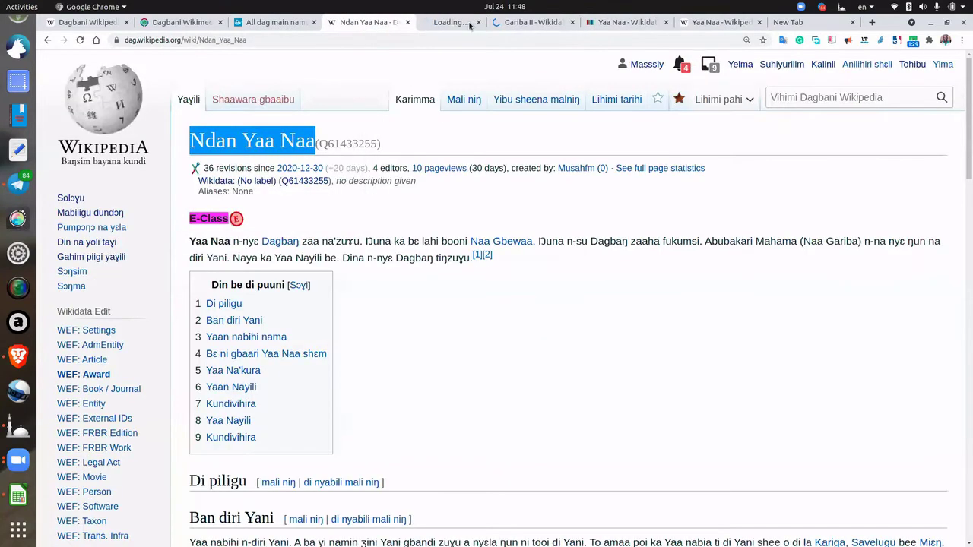
pyautogui.click(465, 23)
pyautogui.click(578, 22)
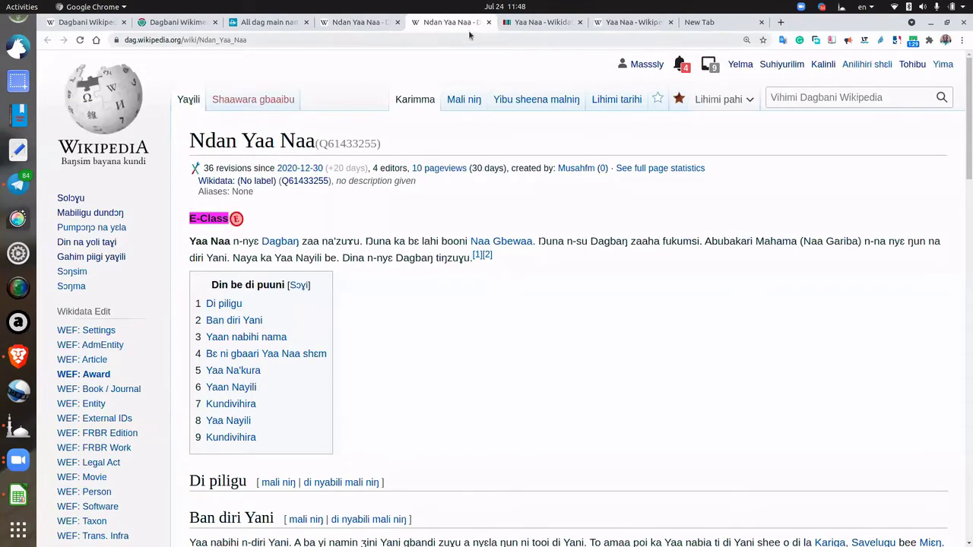
# Search Dagbani Wikipedia for Ndan Ya Naa in the duplicate page and open that article
pyautogui.click(811, 97)
pyautogui.hotkey('ctrl', 'v')
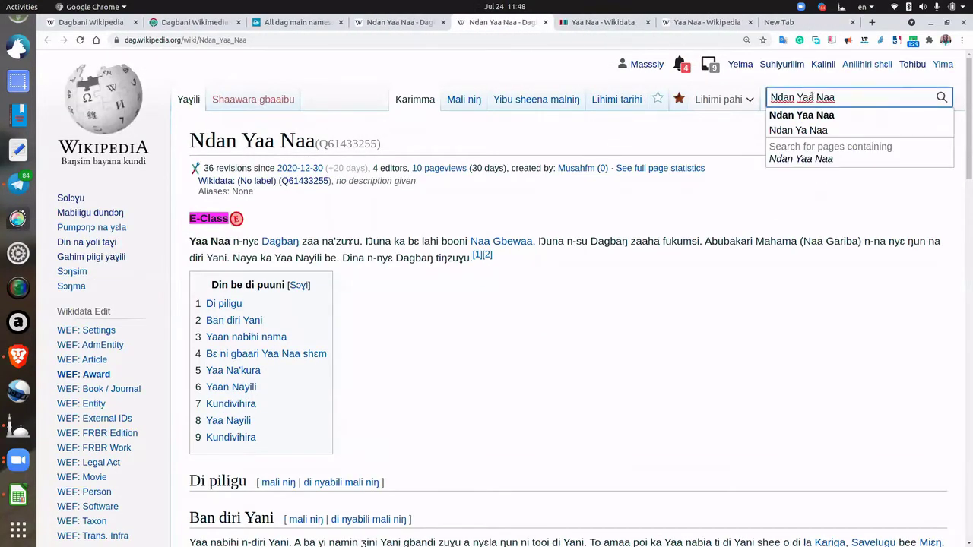
pyautogui.press('BackSpace')
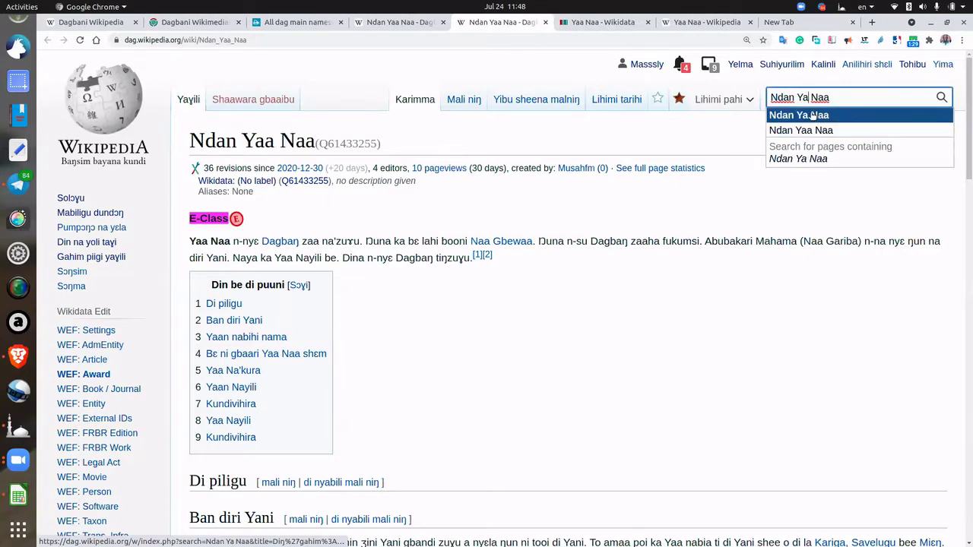
pyautogui.press('Return')
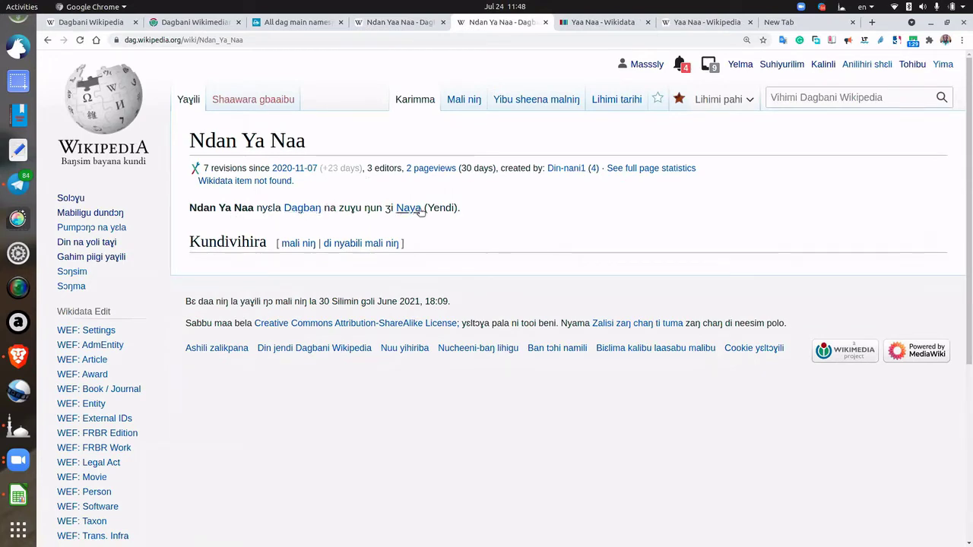
# Compare the Ndan Yaa Naa article with the Ndan Ya Naa article for content and Wikidata item information
pyautogui.click(406, 24)
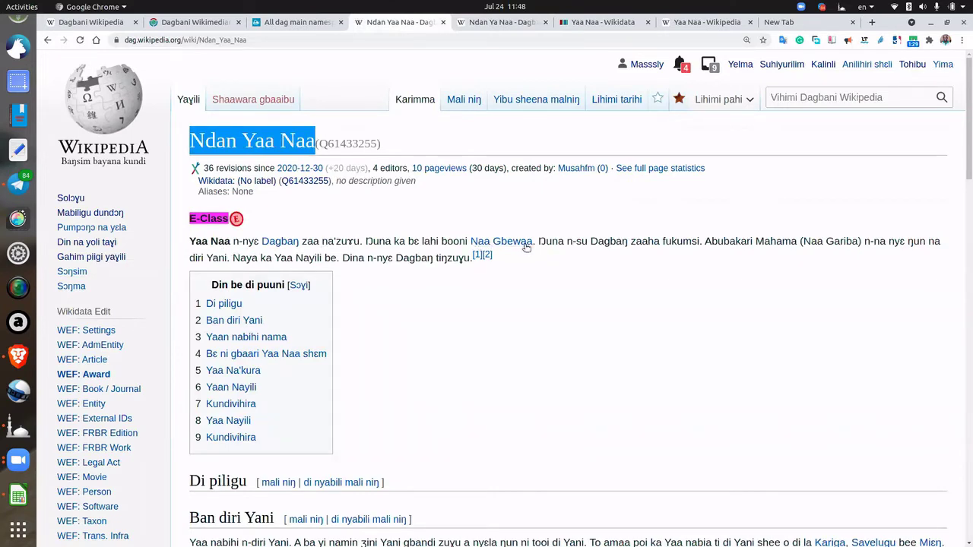
pyautogui.scroll(-3, 623, 376)
pyautogui.scroll(-4, 400, 442)
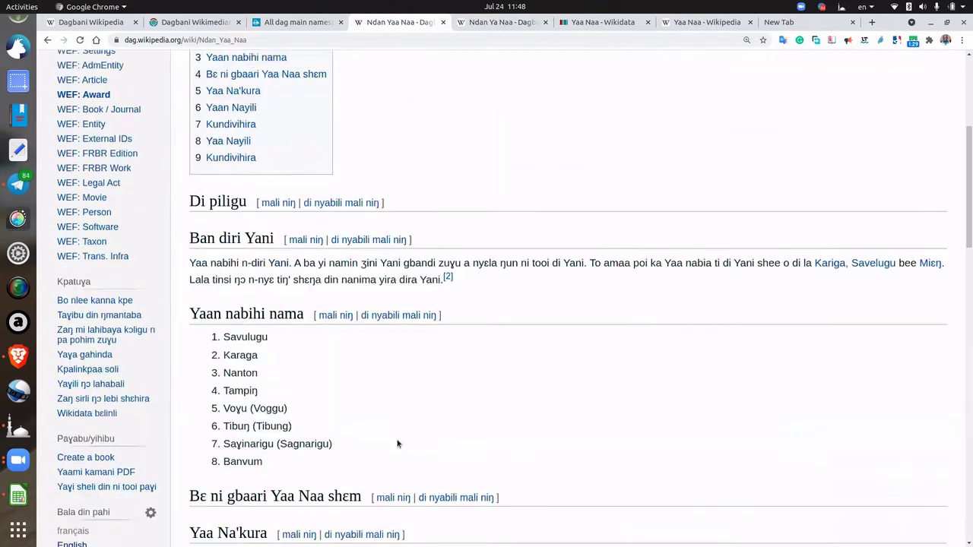
pyautogui.scroll(7, 402, 434)
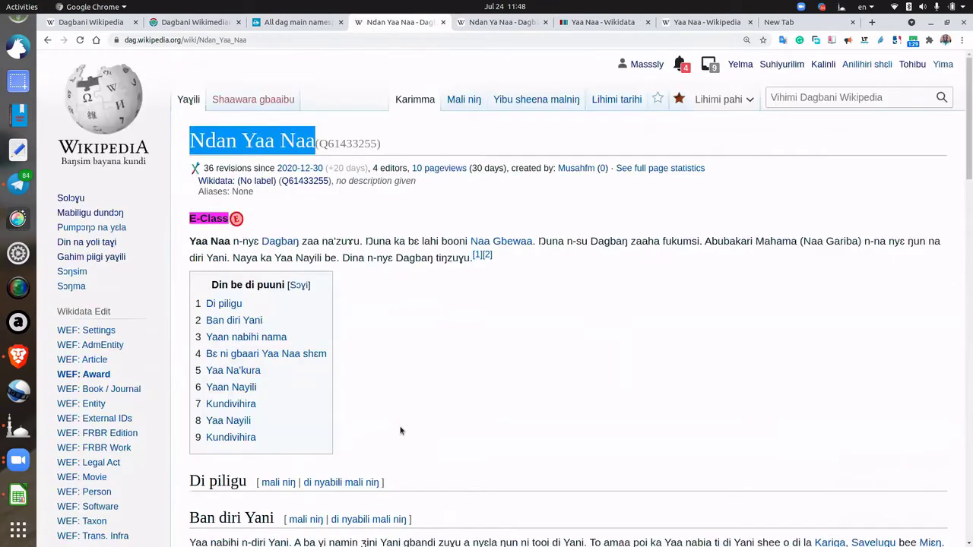
pyautogui.click(492, 18)
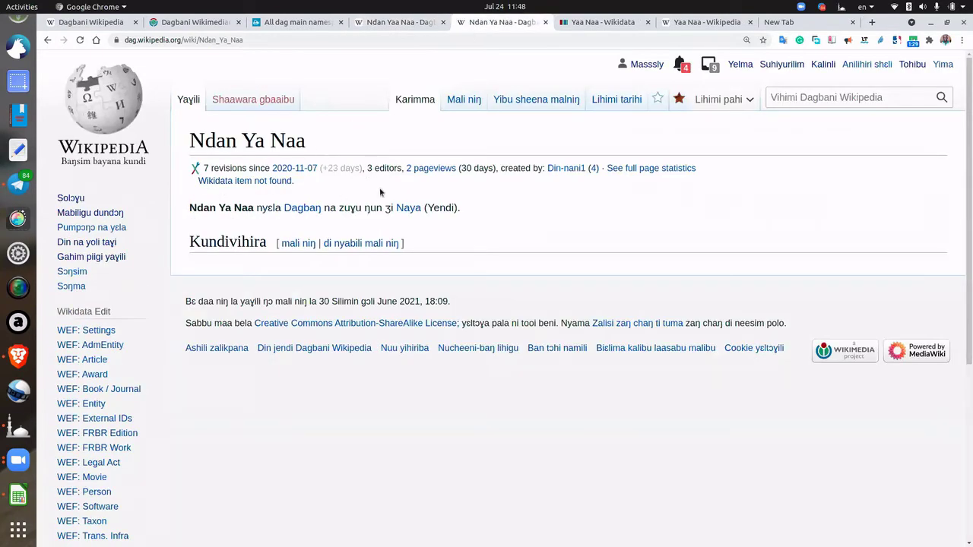
pyautogui.click(352, 22)
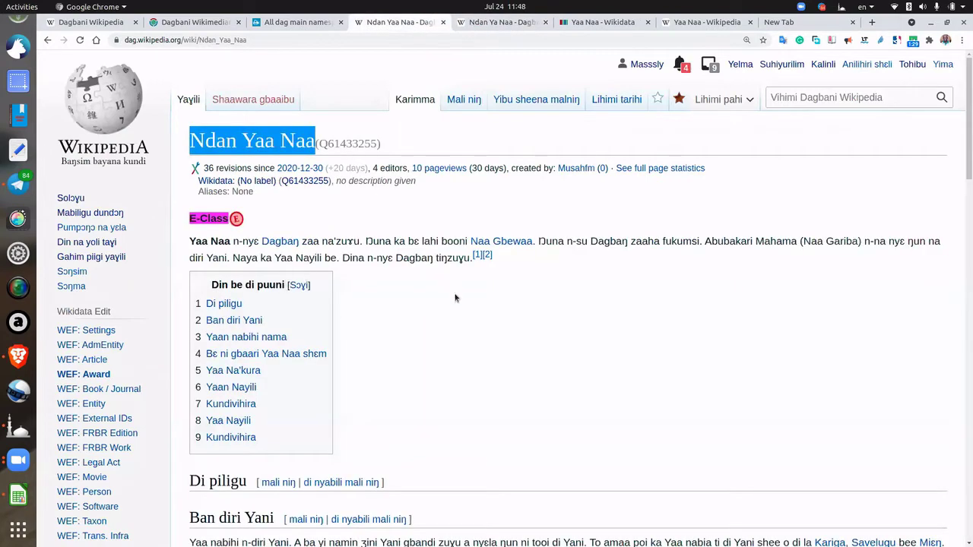
pyautogui.click(485, 23)
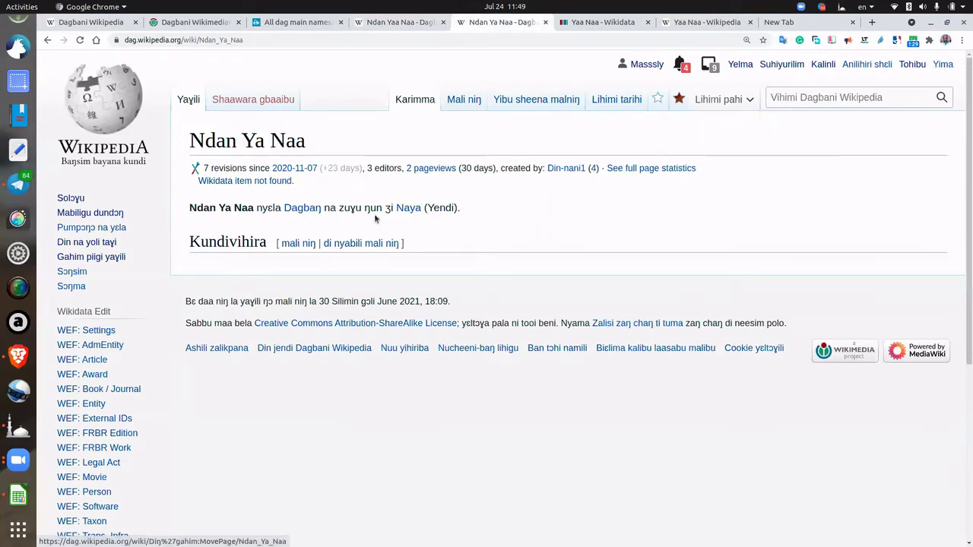
pyautogui.click(374, 25)
pyautogui.click(502, 25)
# Open the move form for Ndan Ya Naa and enter Ndan Yaa Naa as the new title
pyautogui.moveTo(749, 101)
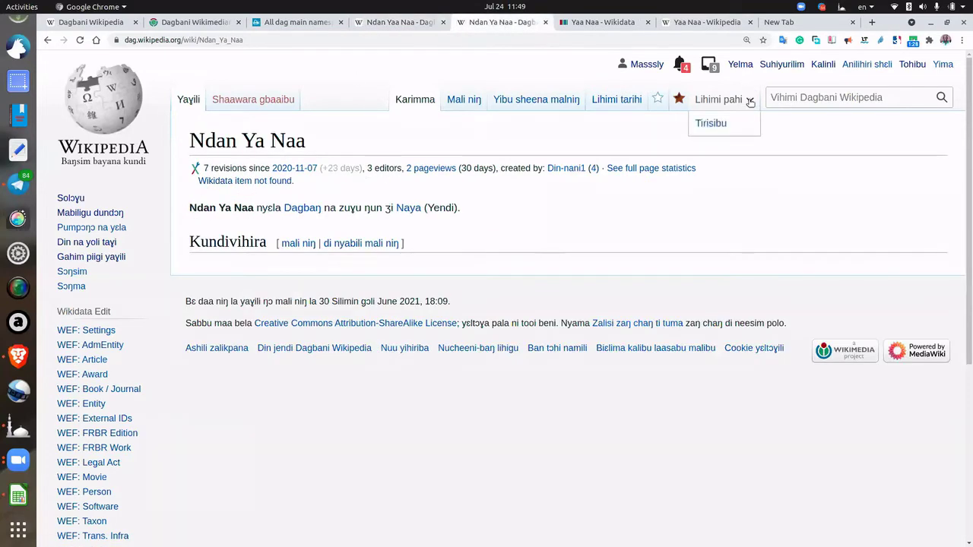
pyautogui.click(711, 124)
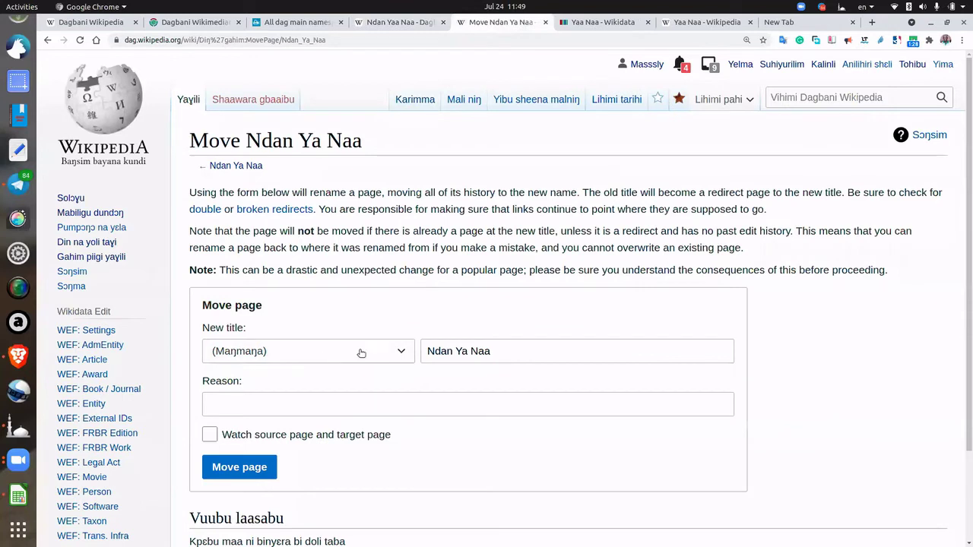
pyautogui.click(466, 351)
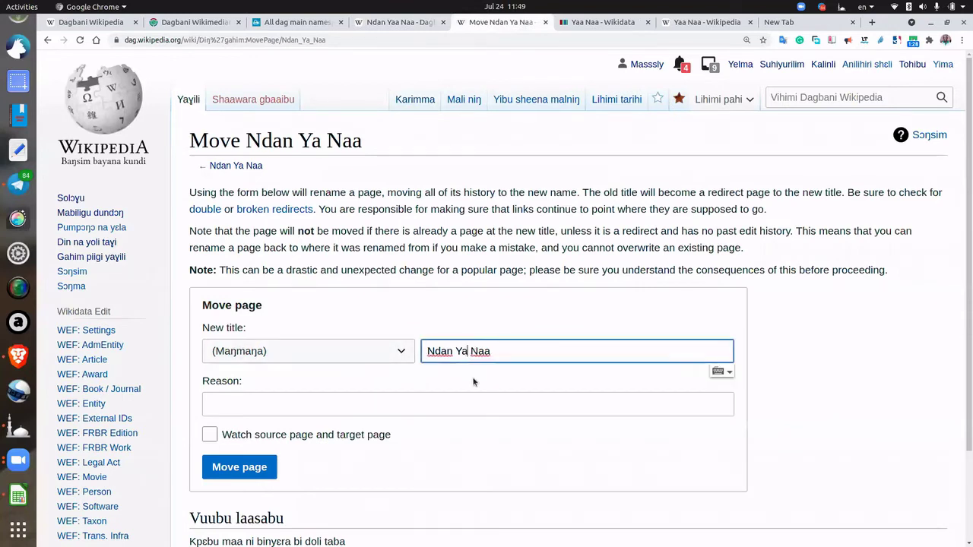
pyautogui.write('a')
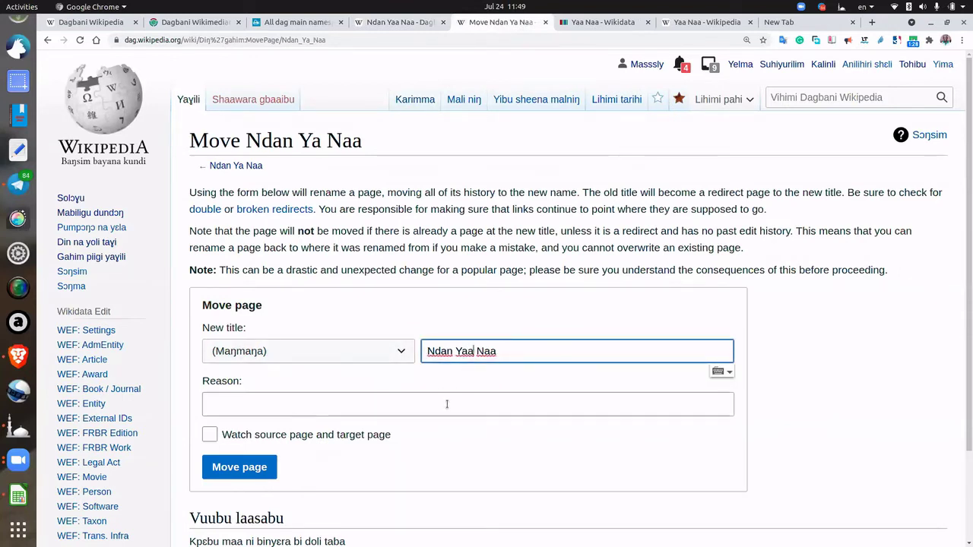
# Enter "spelling error" as the reason for moving the page
pyautogui.click(447, 404)
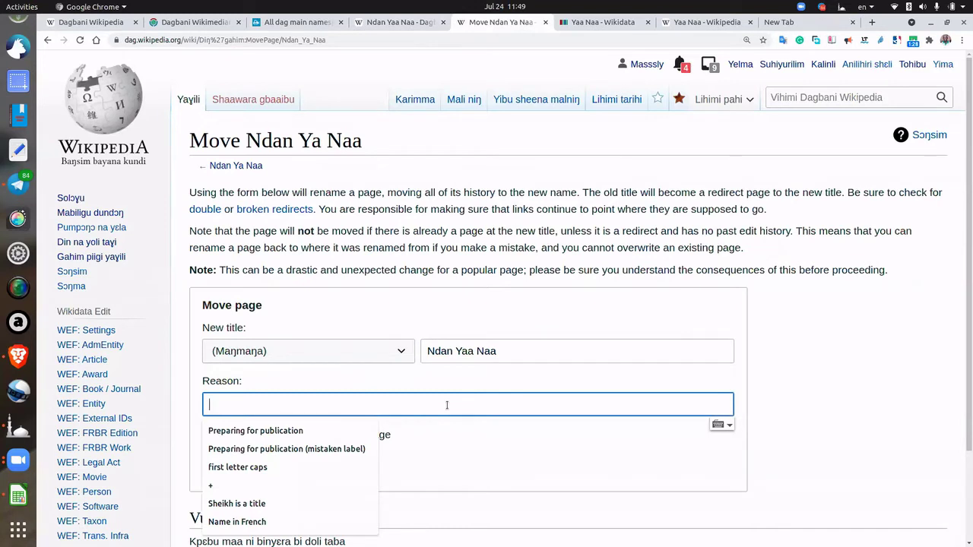
pyautogui.write('speelong')
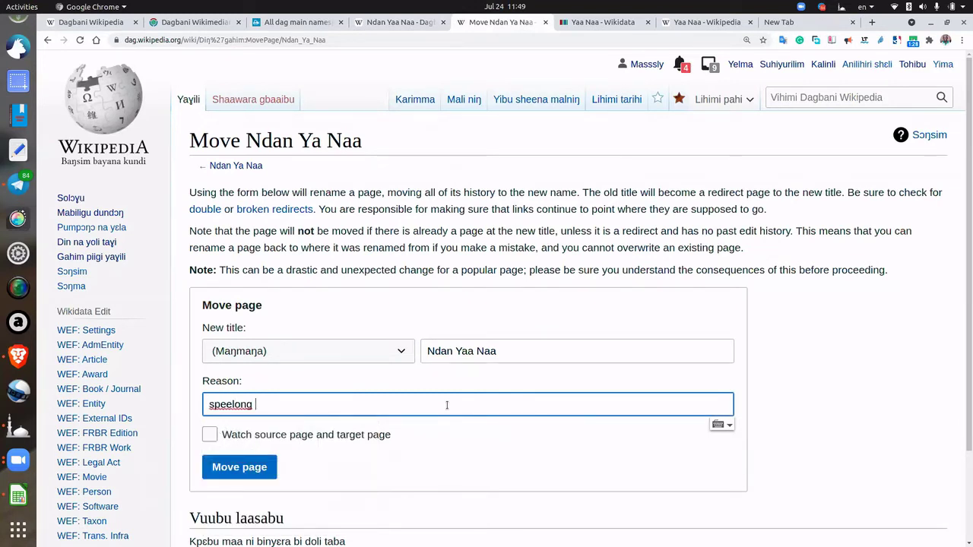
pyautogui.press('BackSpace')
pyautogui.press('BackSpace')
pyautogui.press('BackSpace')
pyautogui.press('BackSpace')
pyautogui.press('BackSpace')
pyautogui.press('BackSpace')
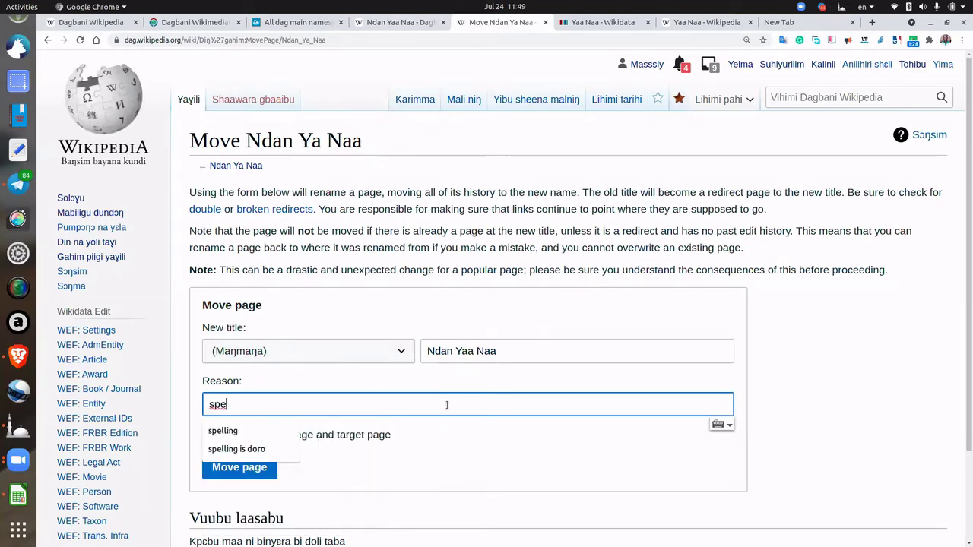
pyautogui.write('l')
pyautogui.press('Down')
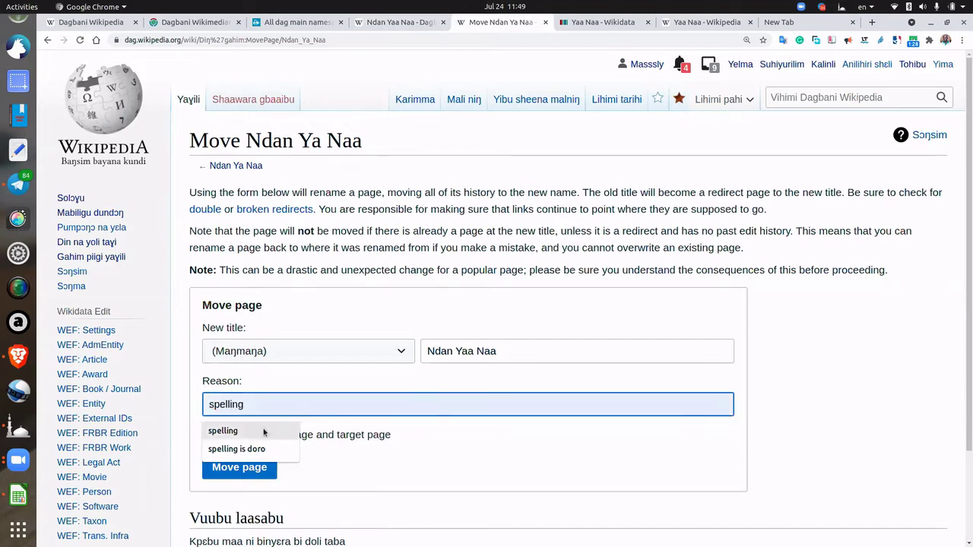
pyautogui.press('Return')
pyautogui.write('error')
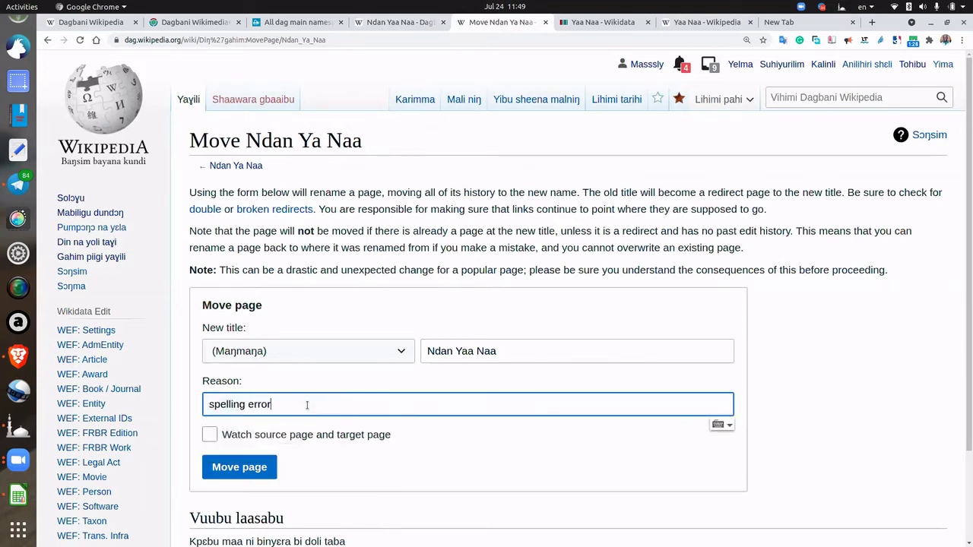
# Enable watching the source and target pages and try to move Ndan Ya Naa to Ndan Yaa Naa
pyautogui.click(213, 436)
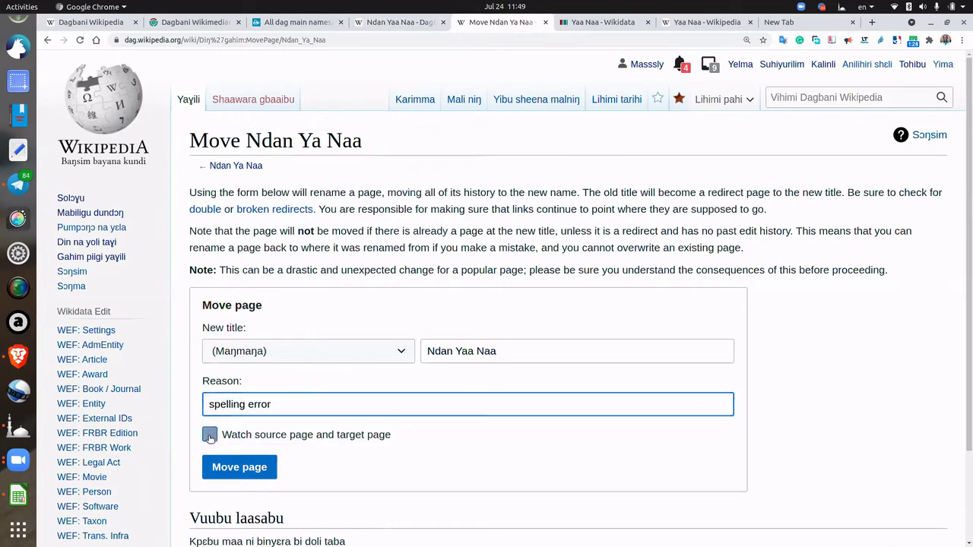
pyautogui.scroll(-3, 510, 148)
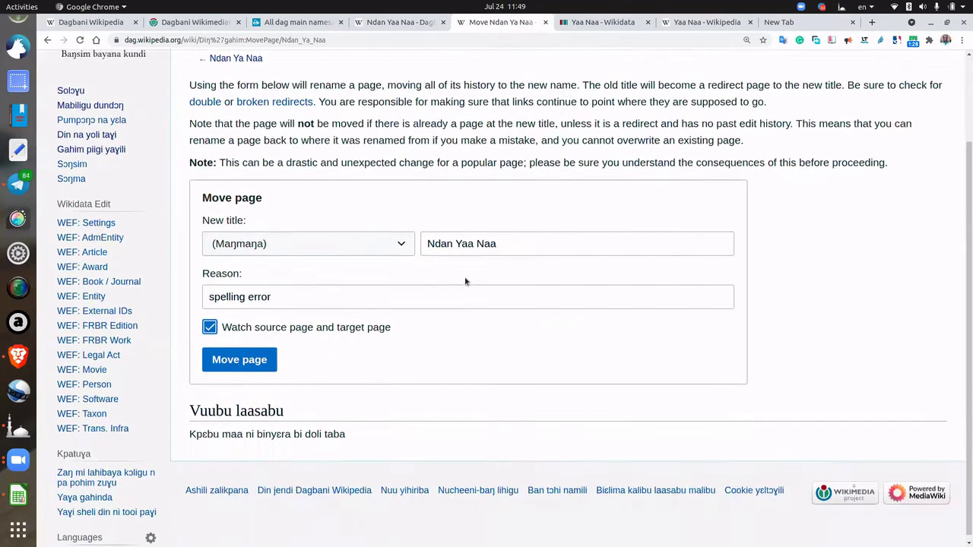
pyautogui.press('Tab')
pyautogui.press('Return')
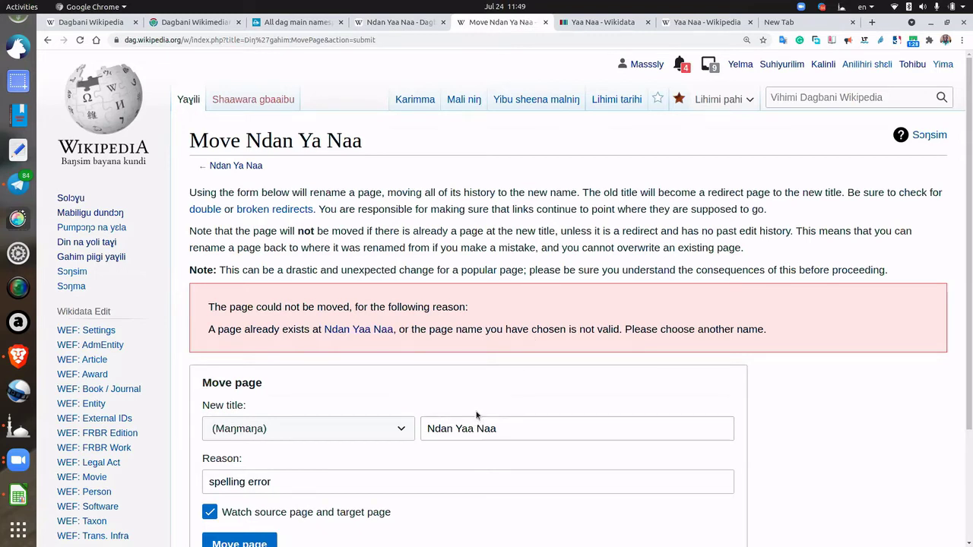
# Read the response to the page move and return to the Ndan Ya Naa article
pyautogui.scroll(-1, 477, 413)
pyautogui.scroll(-2, 472, 407)
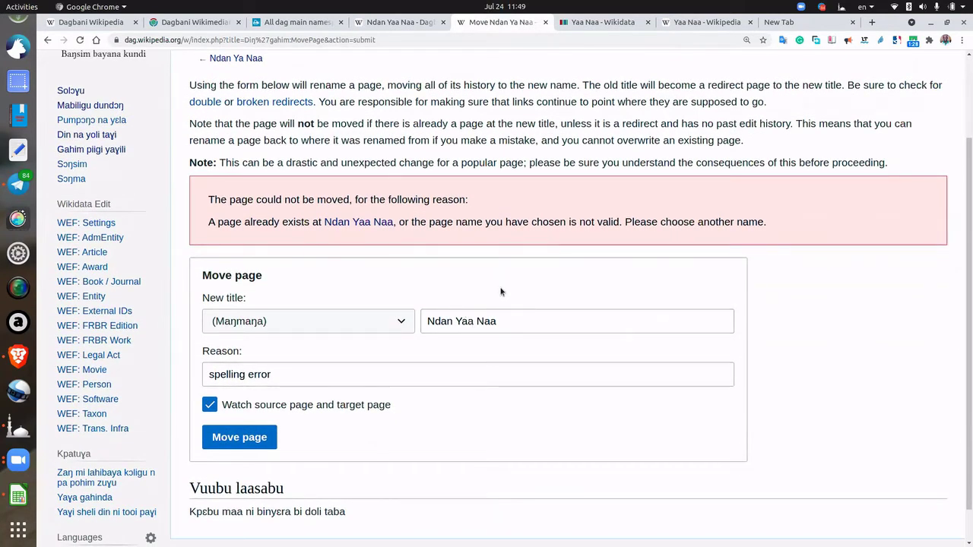
pyautogui.scroll(2, 486, 248)
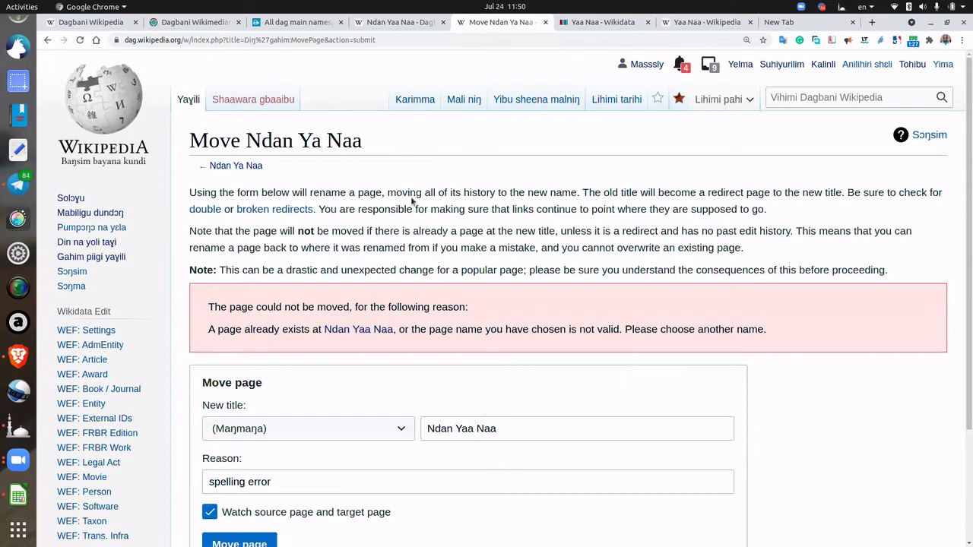
pyautogui.scroll(-1, 437, 259)
pyautogui.scroll(1, 446, 265)
pyautogui.click(199, 102)
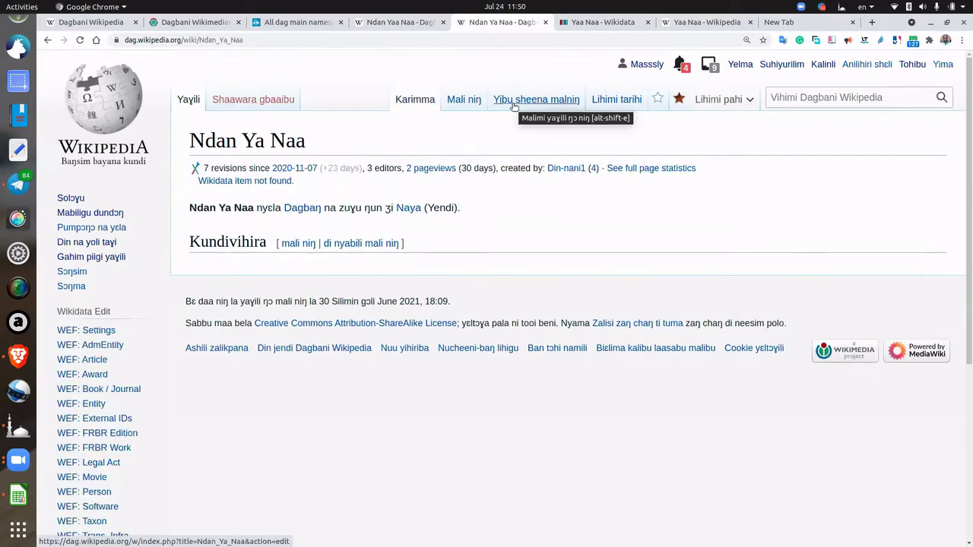
# Open the source of Ndan Ya Naa for editing and replace its entire text with [[redirect]]
pyautogui.click(536, 99)
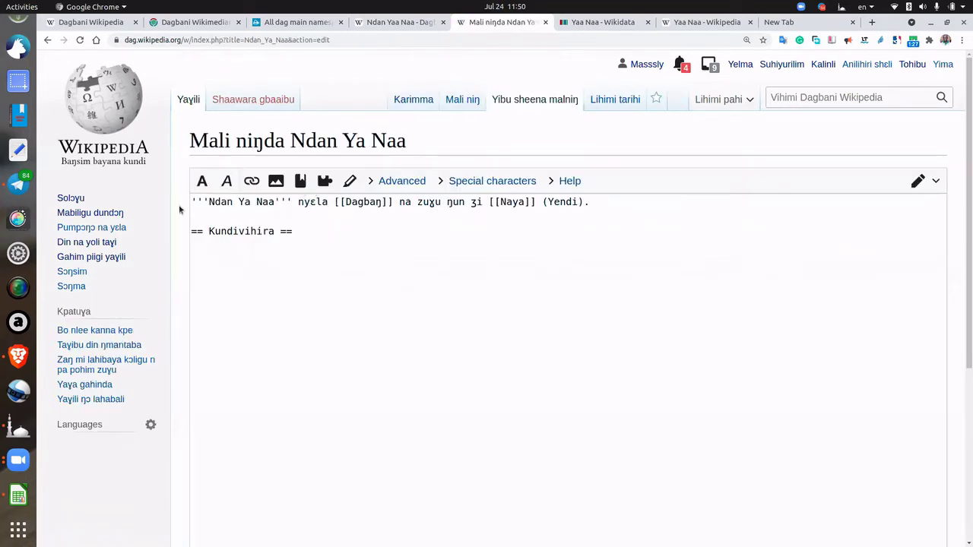
pyautogui.moveTo(193, 217); pyautogui.dragTo(630, 223)
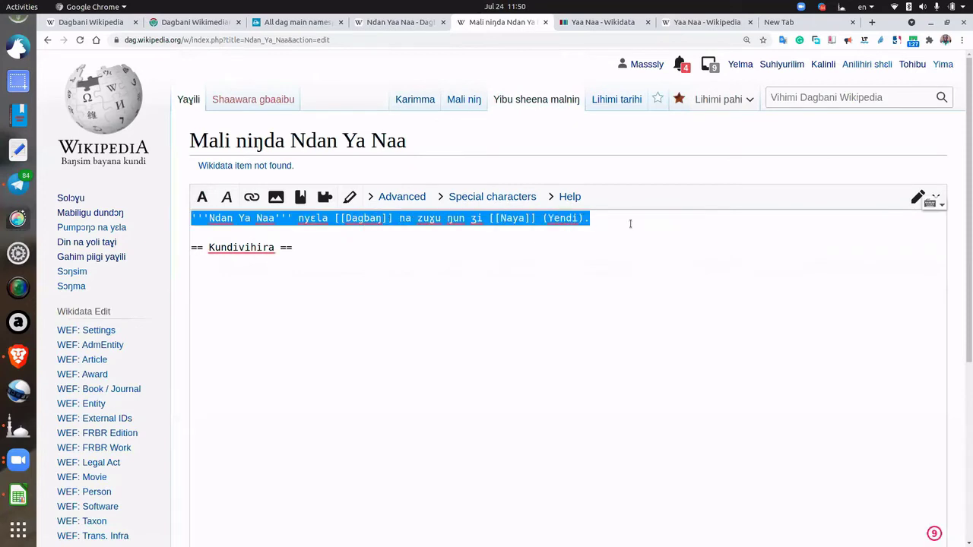
pyautogui.click(317, 267)
pyautogui.hotkey('ctrl', 'a')
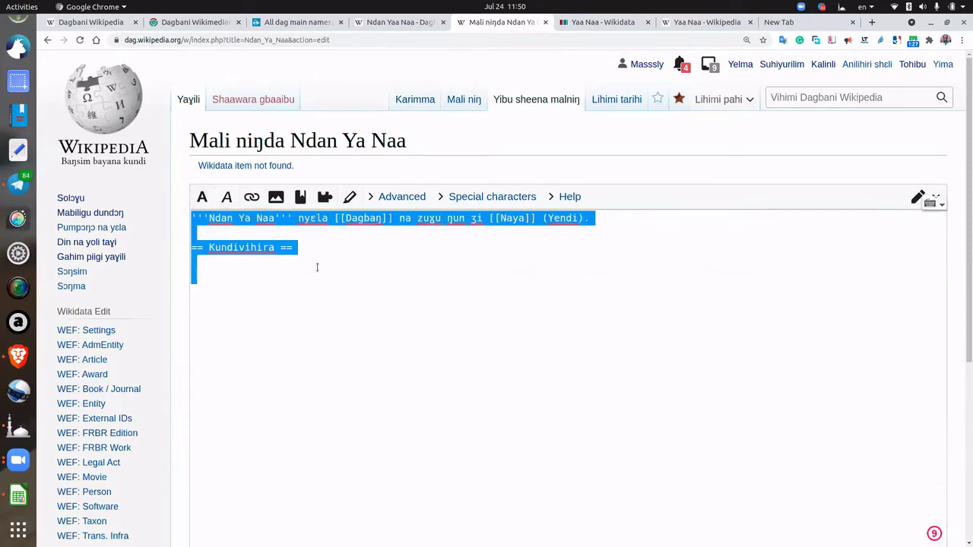
pyautogui.write('[')
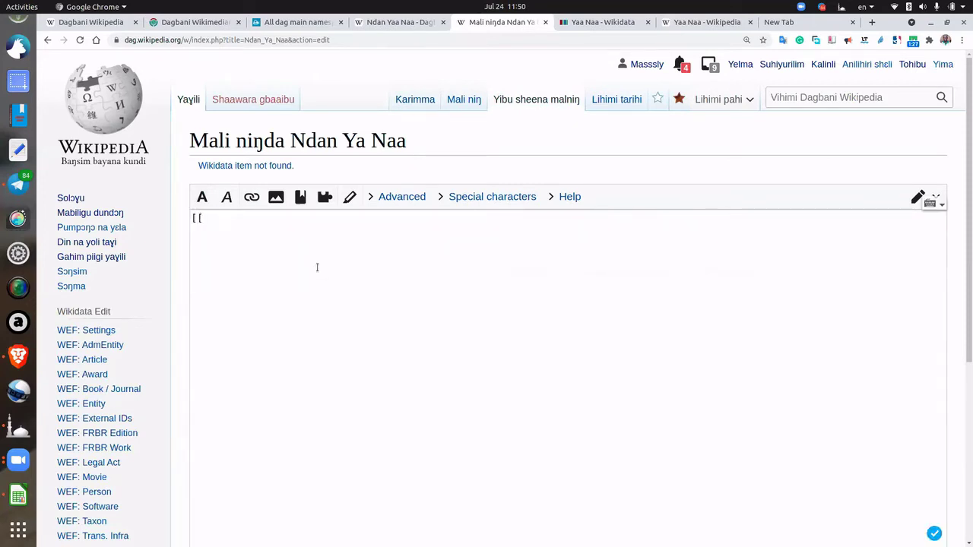
pyautogui.write('[redirect]]')
pyautogui.click(252, 219)
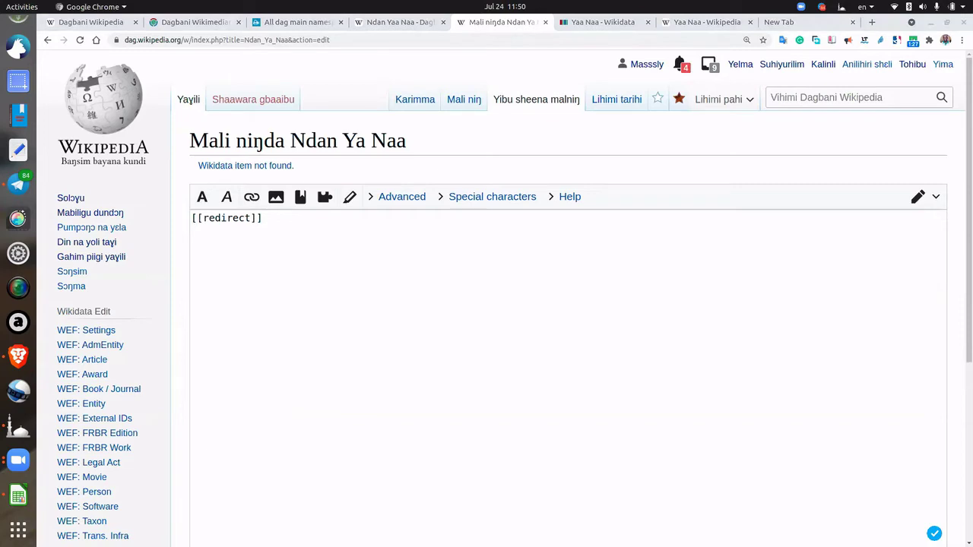
# Search the web for how to redirect on English Wikipedia and open the Wikipedia:How to make a redirect page
pyautogui.click(806, 22)
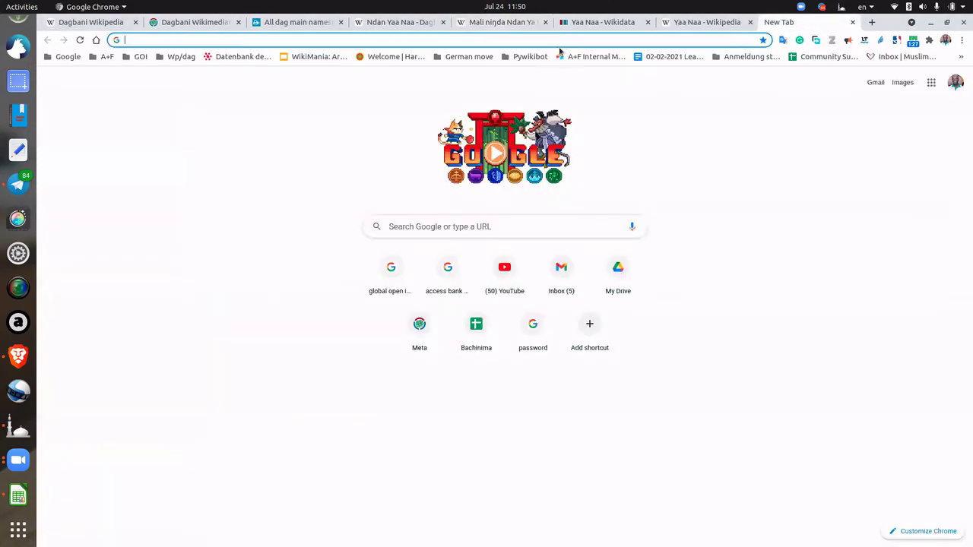
pyautogui.write('redirecton')
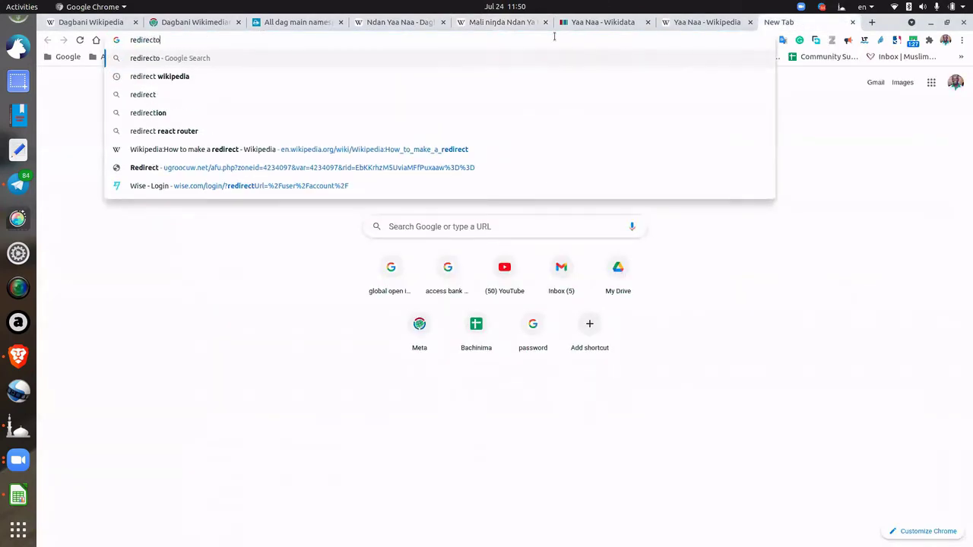
pyautogui.press('BackSpace')
pyautogui.press('BackSpace')
pyautogui.write('on')
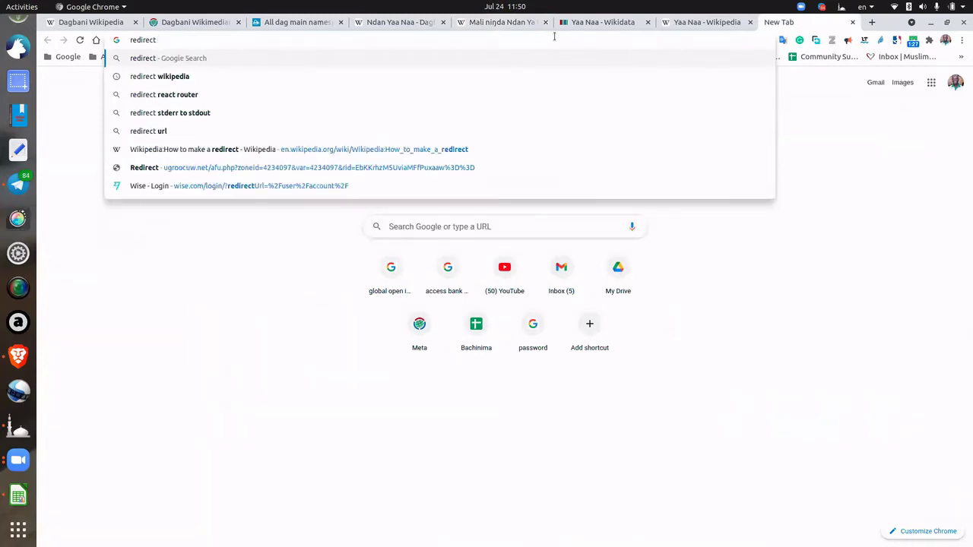
pyautogui.write(' english wilki')
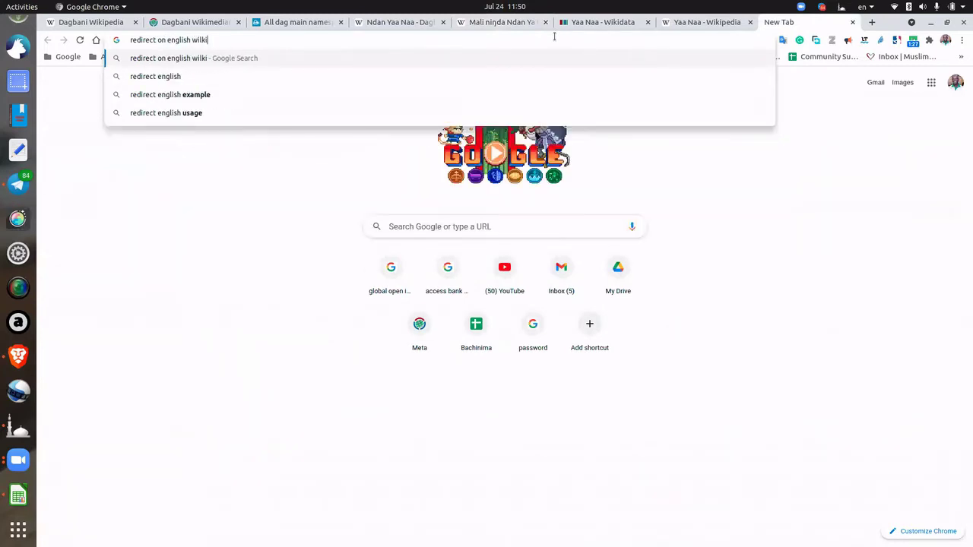
pyautogui.write('peda')
pyautogui.press('Return')
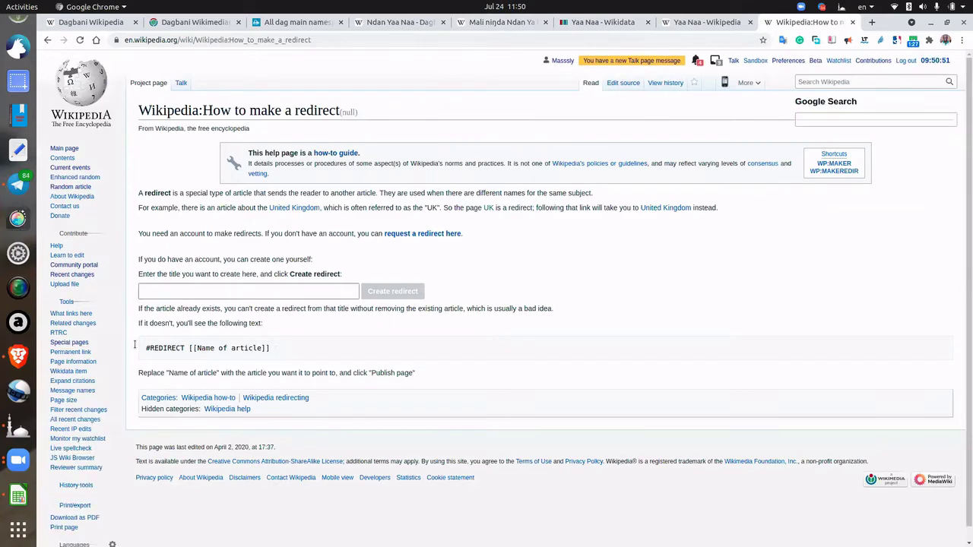
# Copy the #REDIRECT [[Name of article]] line from the help page and replace the Ndan Ya Naa source text with it
pyautogui.tripleClick(183, 382)
pyautogui.hotkey('ctrl', 'c')
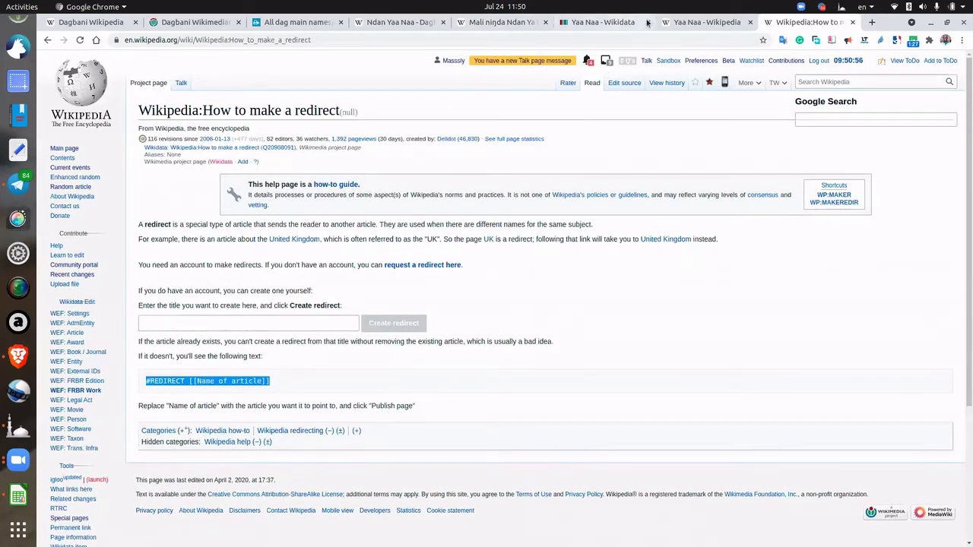
pyautogui.click(703, 22)
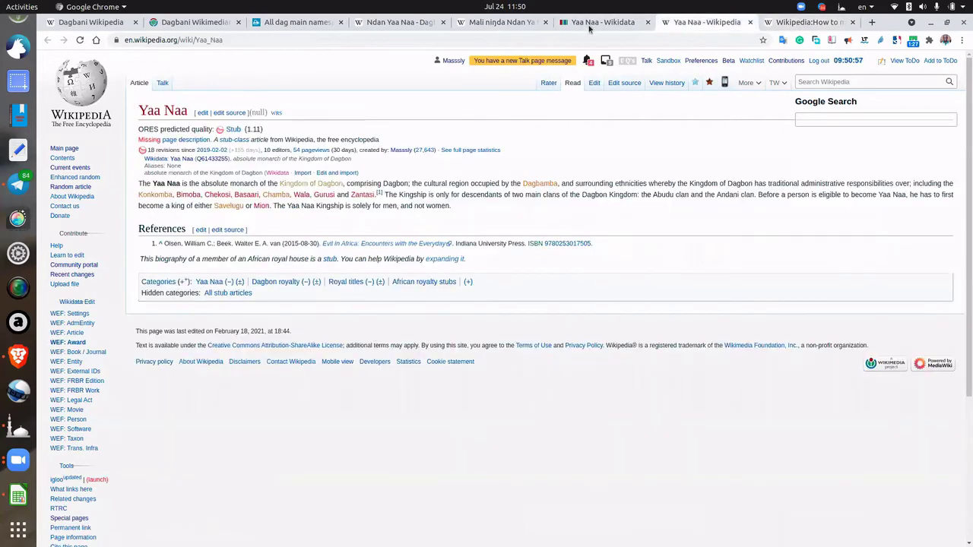
pyautogui.click(502, 23)
pyautogui.hotkey('ctrl', 'a')
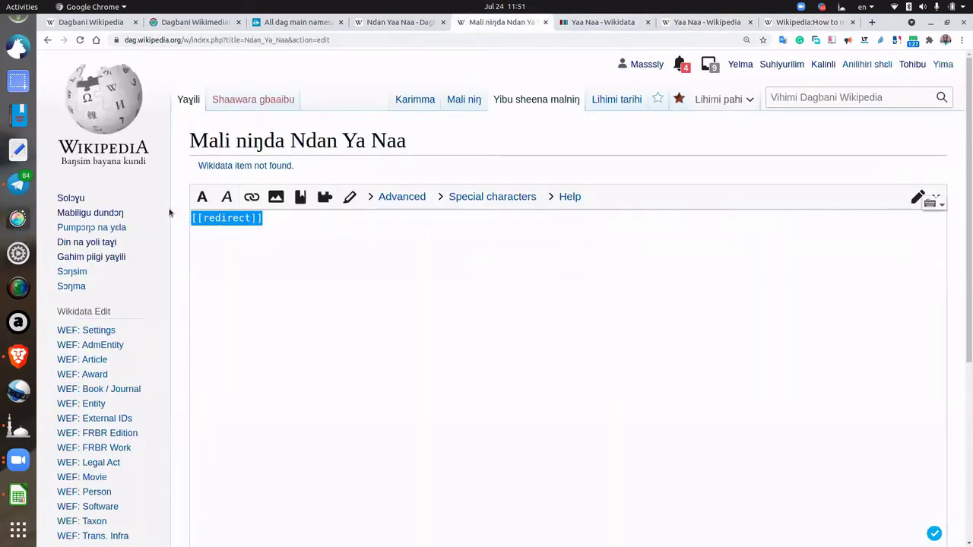
pyautogui.hotkey('ctrl', 'v')
# Replace the "Name of article" placeholder with Ndan Yaa Naa as the redirect target
pyautogui.moveTo(353, 219); pyautogui.dragTo(262, 218)
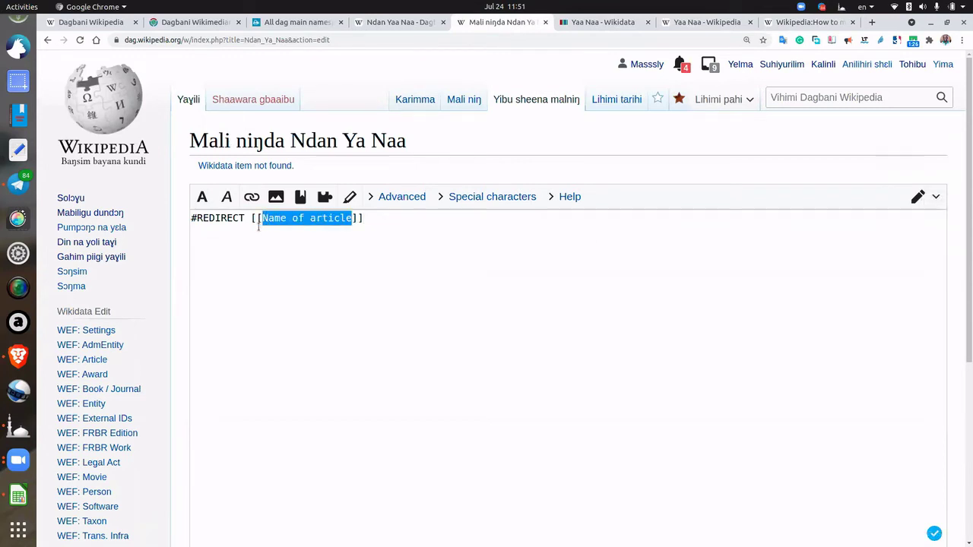
pyautogui.moveTo(411, 143); pyautogui.dragTo(291, 142)
pyautogui.hotkey('ctrl', 'c')
pyautogui.moveTo(354, 219); pyautogui.dragTo(263, 218)
pyautogui.hotkey('ctrl', 'v')
pyautogui.press('Left')
pyautogui.press('Left')
pyautogui.press('Left')
pyautogui.press('Left')
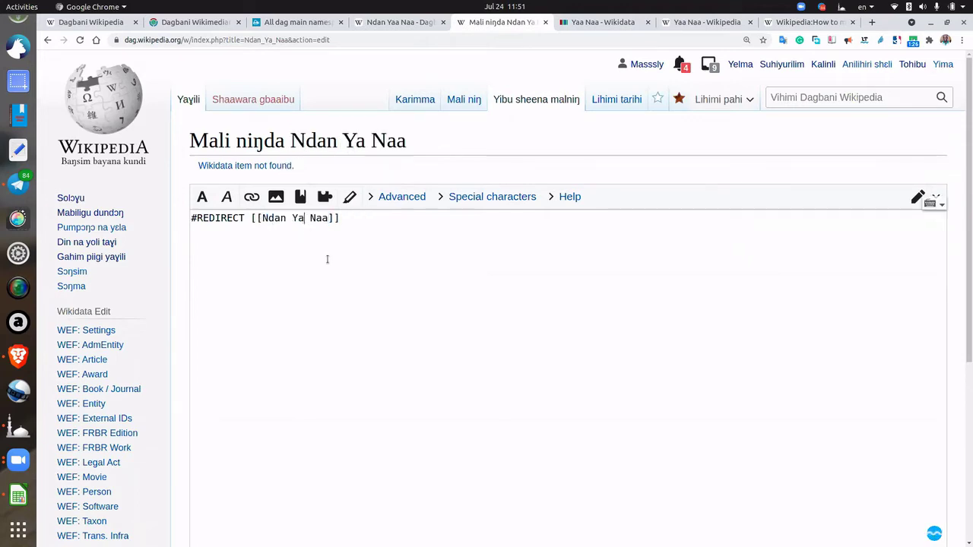
pyautogui.write('a')
# Enter "creating a redirect" as the edit summary
pyautogui.scroll(-3, 129, 369)
pyautogui.scroll(-2, 332, 482)
pyautogui.click(331, 431)
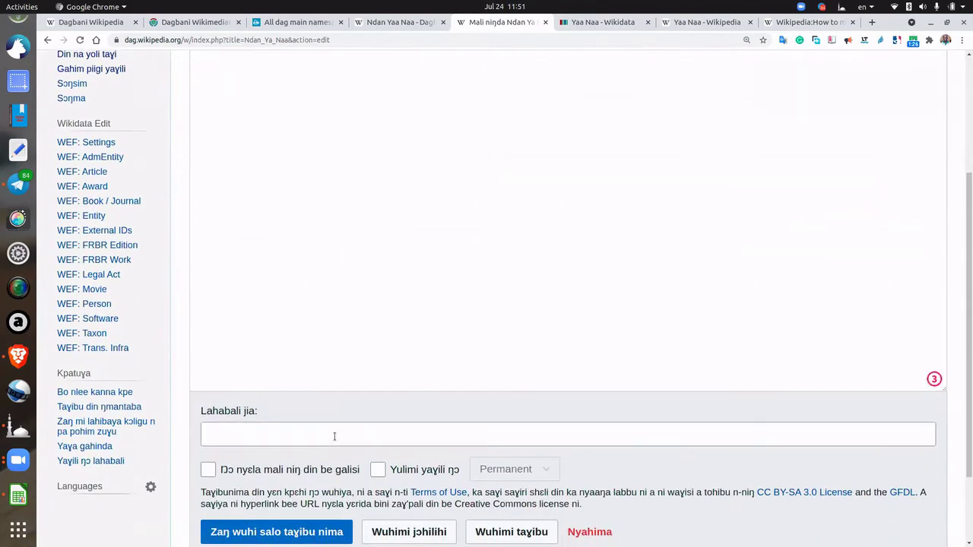
pyautogui.write('creat')
pyautogui.write('ing a ')
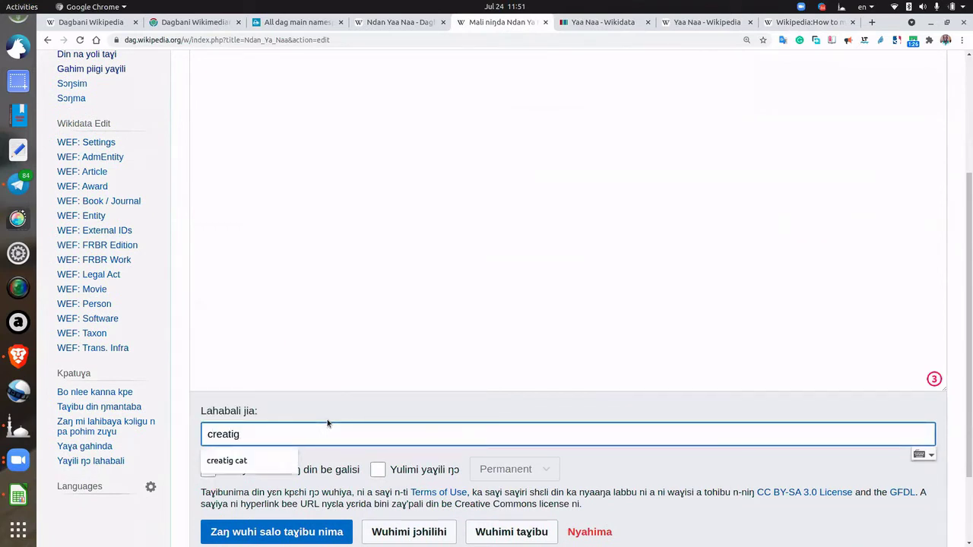
pyautogui.write('redi')
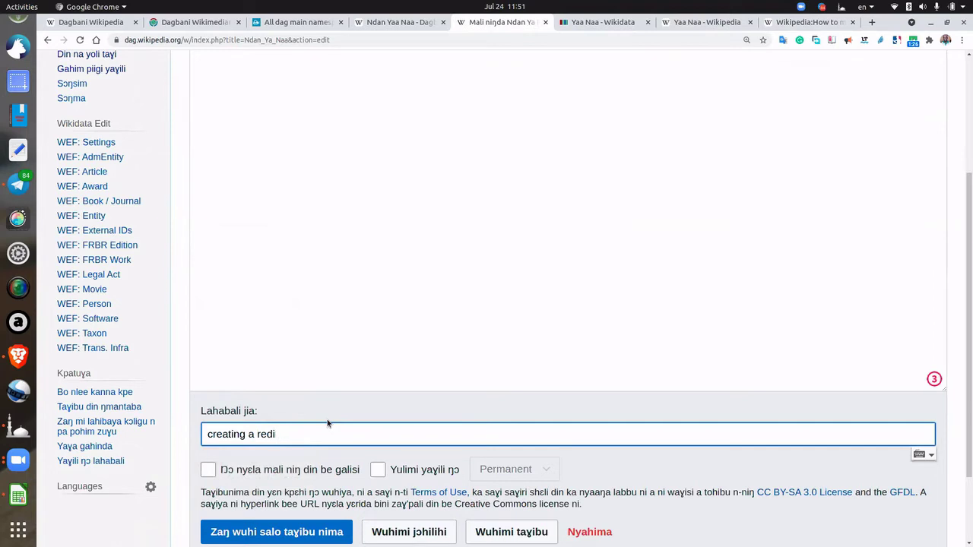
pyautogui.write('rrecrect')
# Mark the edit as minor, watch the page permanently and publish the redirect
pyautogui.click(377, 470)
pyautogui.click(209, 470)
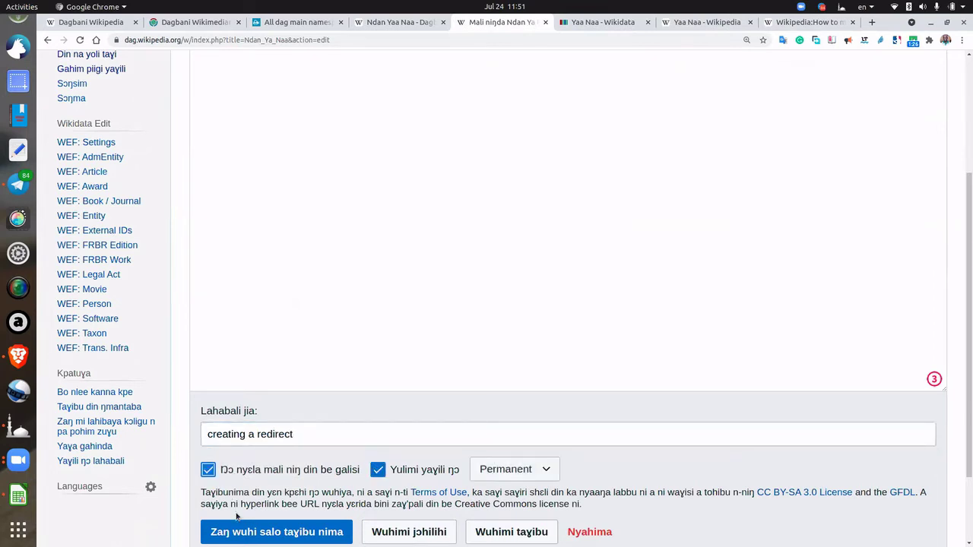
pyautogui.click(277, 532)
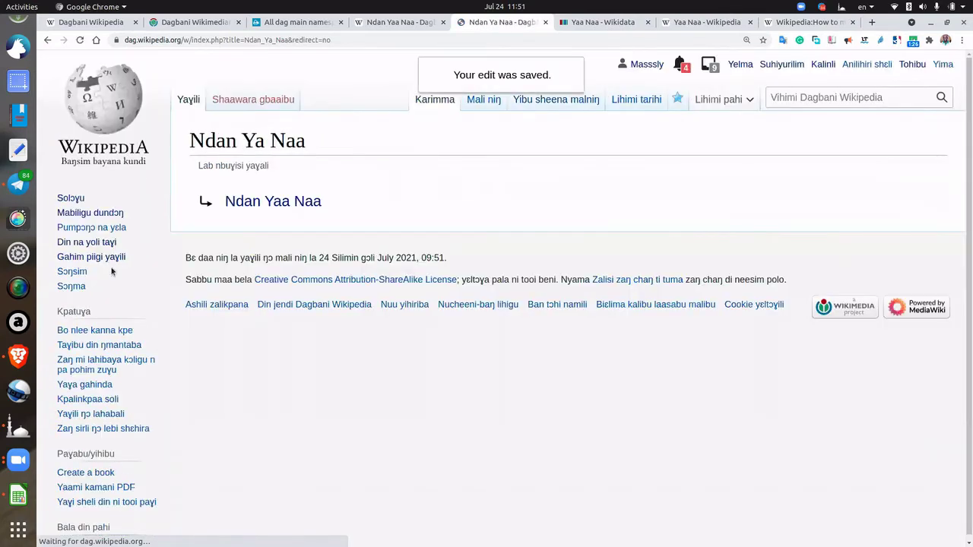
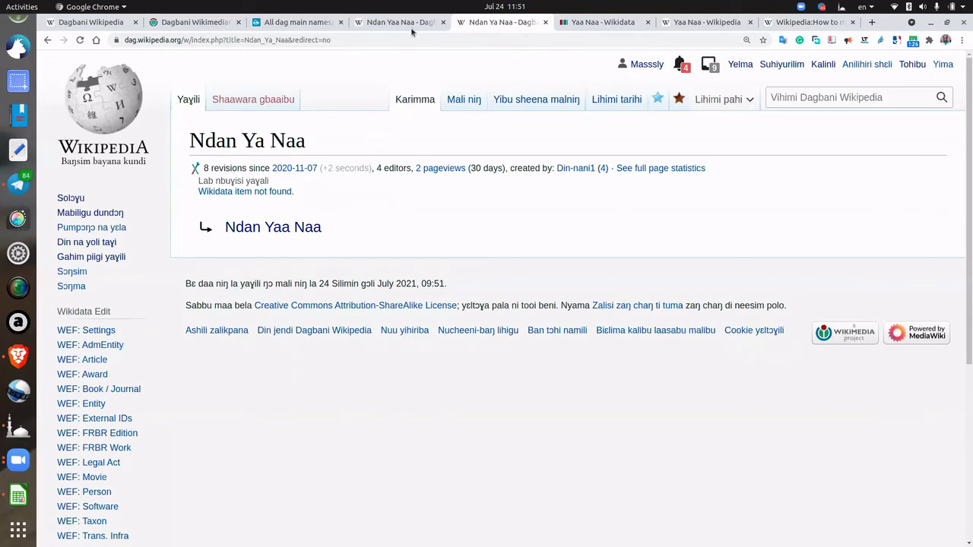
# Test the redirect by searching Dagbani Wikipedia for Ndan Ya Naa, opening that result and examining the redirect note under the title
pyautogui.click(407, 24)
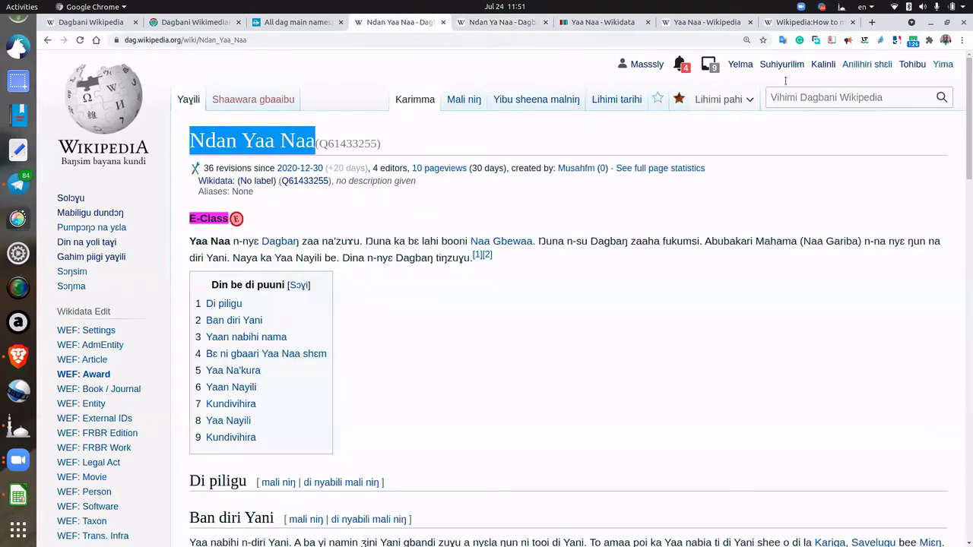
pyautogui.click(833, 98)
pyautogui.click(484, 22)
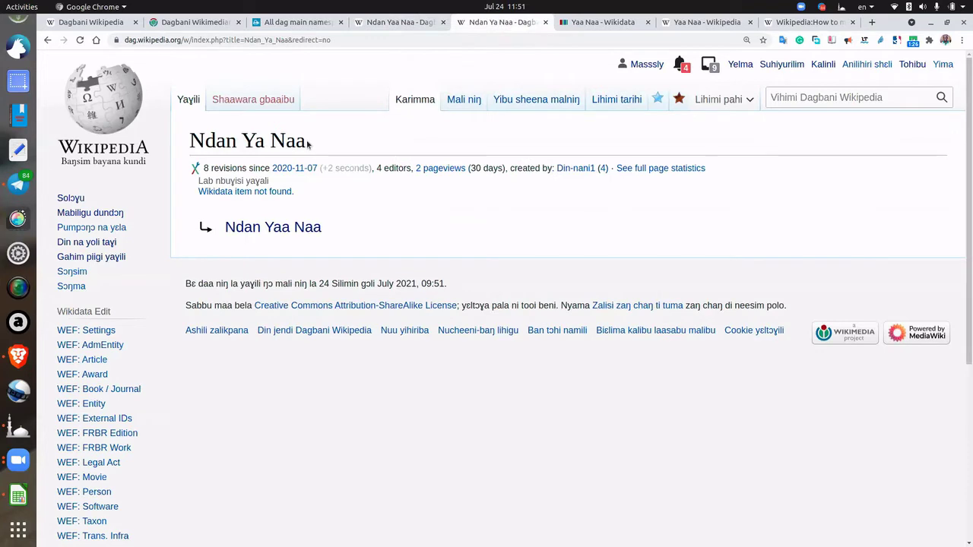
pyautogui.moveTo(308, 144); pyautogui.dragTo(190, 140)
pyautogui.hotkey('ctrl', 'c')
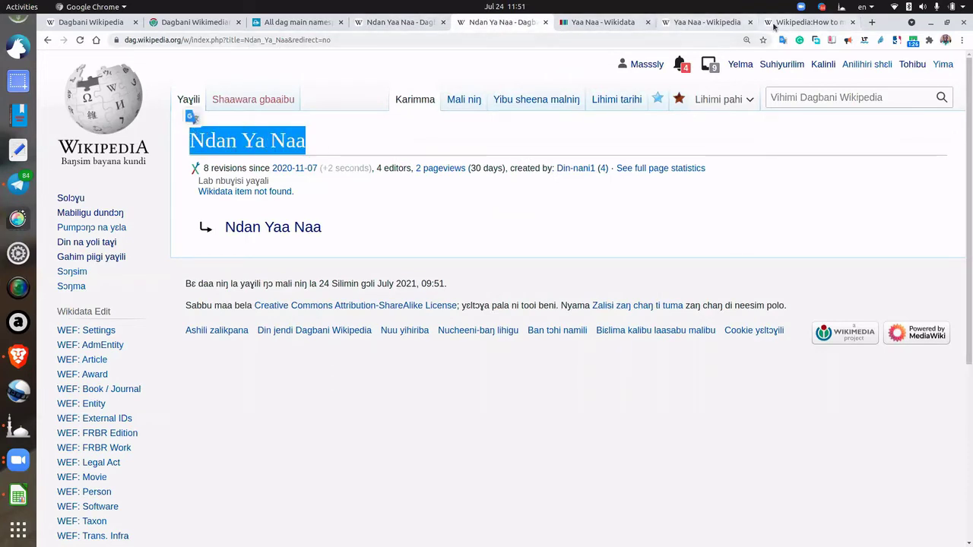
pyautogui.click(791, 97)
pyautogui.hotkey('ctrl', 'v')
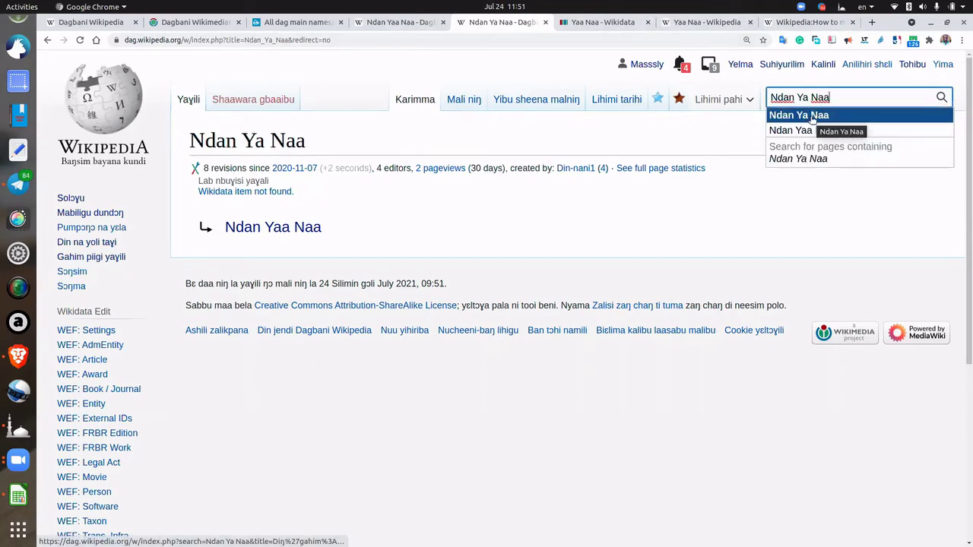
pyautogui.click(811, 116)
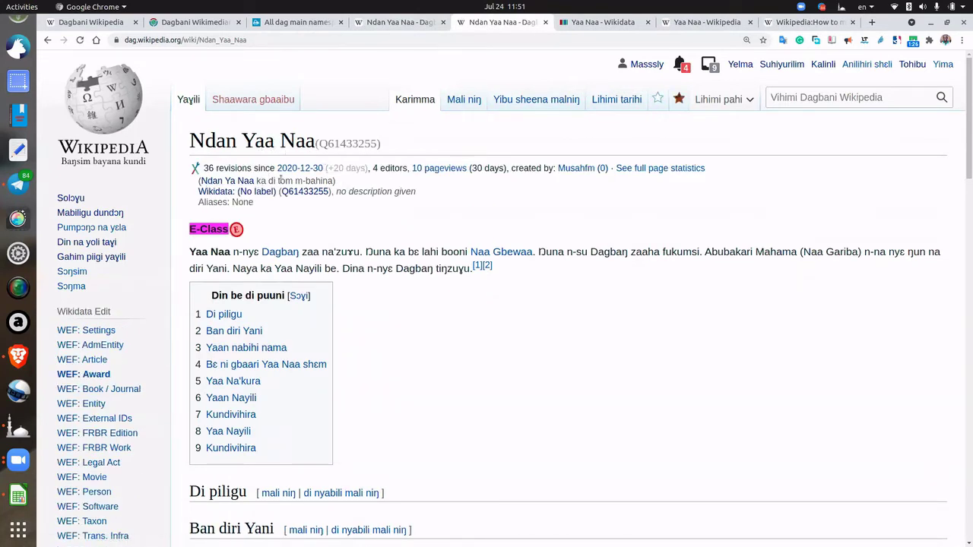
pyautogui.moveTo(334, 180); pyautogui.dragTo(210, 197)
# Return to the Dagbani Wikipedia main page and open a random article in a new tab to check its Wikidata link
pyautogui.click(371, 22)
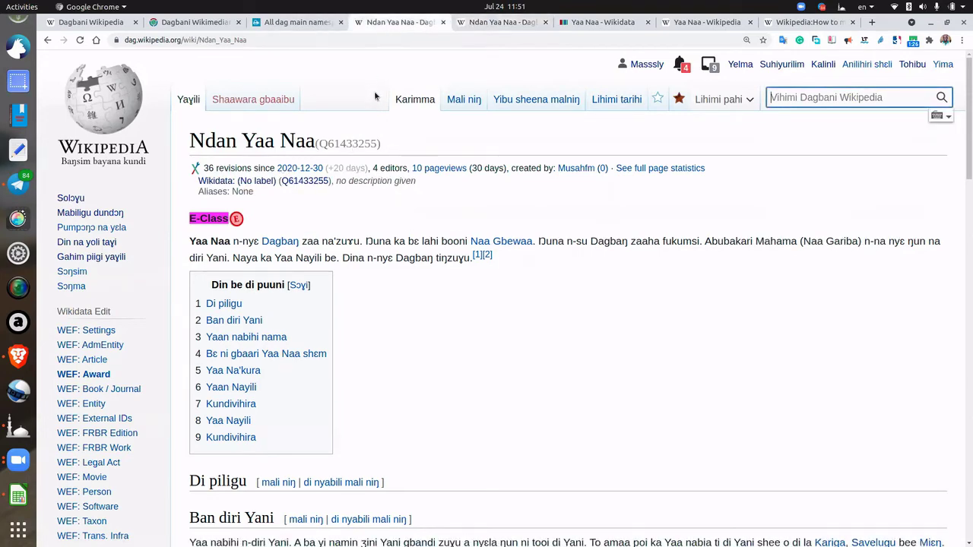
pyautogui.click(244, 24)
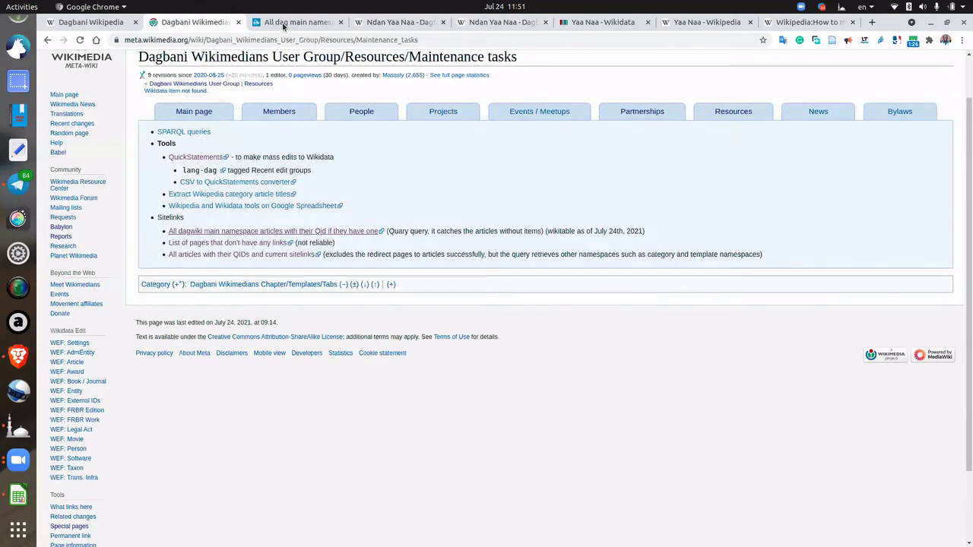
pyautogui.click(282, 26)
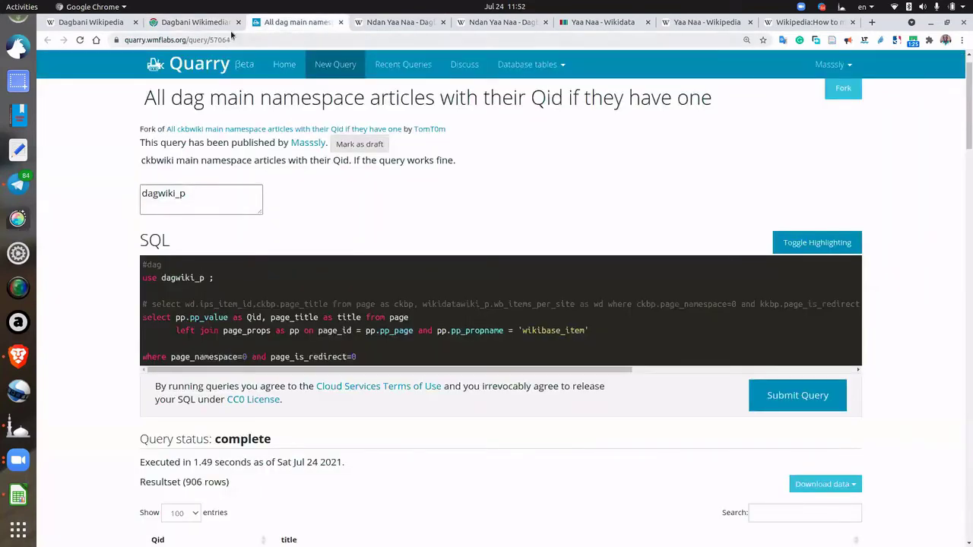
pyautogui.click(110, 22)
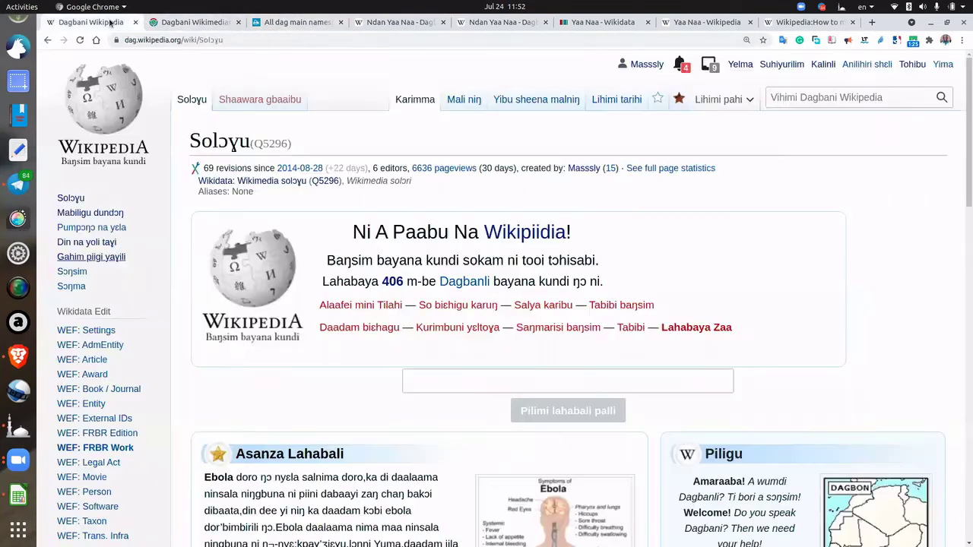
pyautogui.scroll(-1, 95, 236)
pyautogui.rightClick(110, 241)
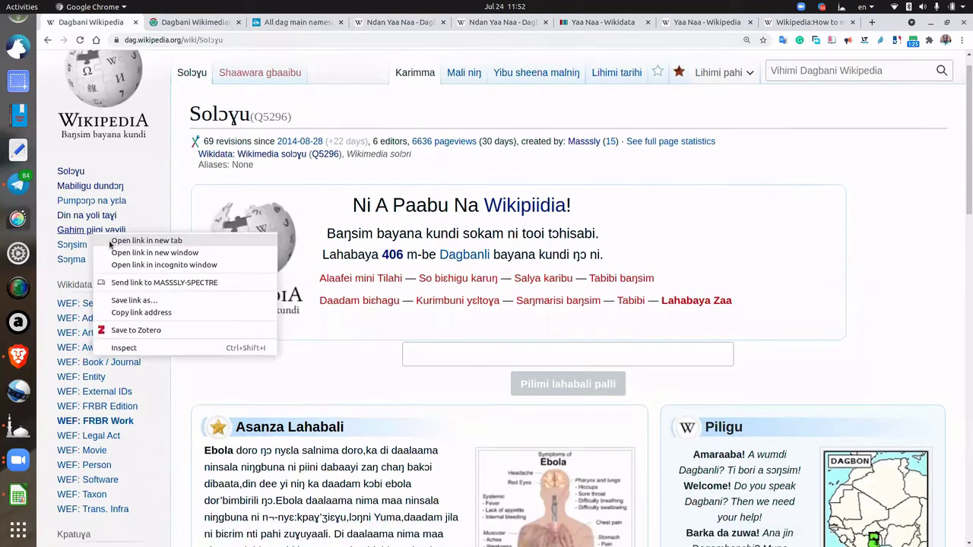
pyautogui.click(114, 241)
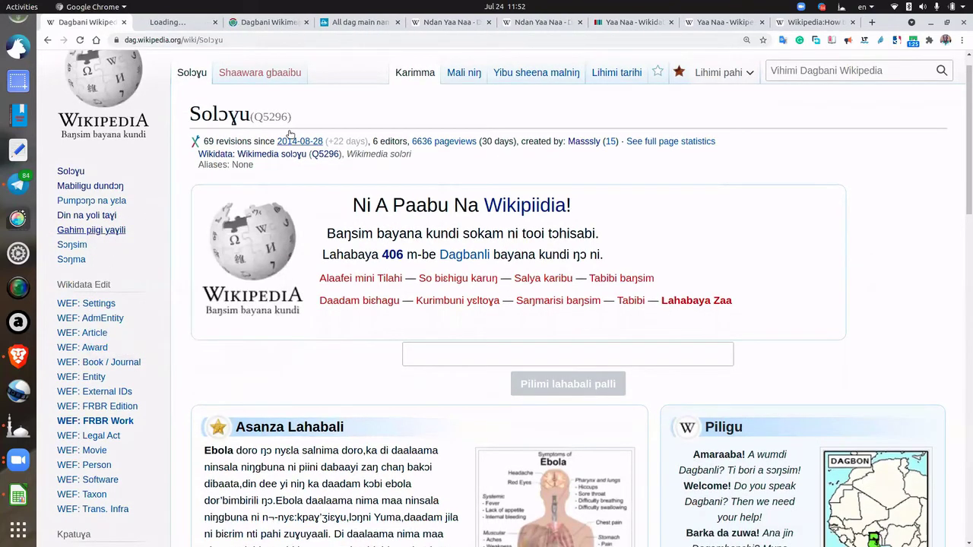
pyautogui.click(182, 22)
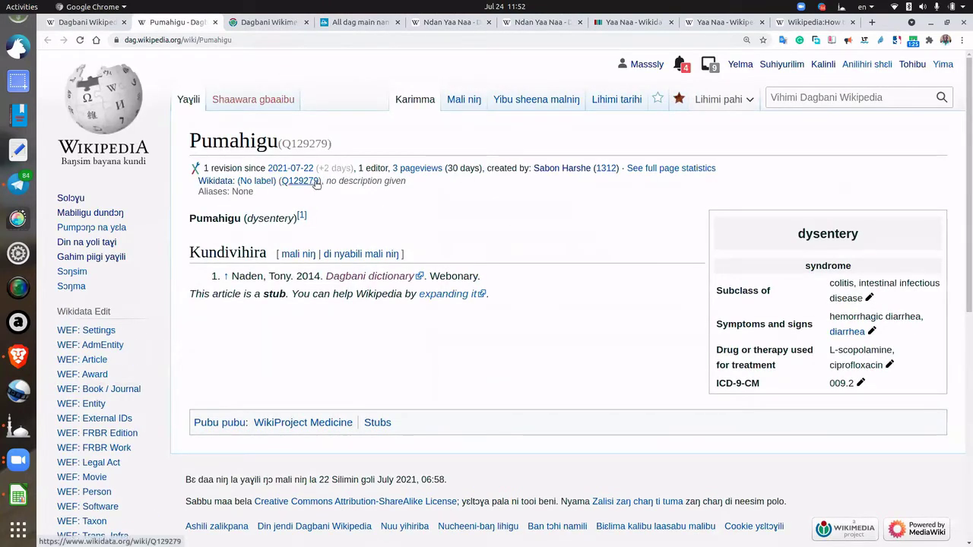
# Scan the Quarry results for a Dagbani article title without a Wikidata ID and select Joshua_Mahamadu_Hamidu for copying
pyautogui.click(335, 25)
pyautogui.scroll(-8, 272, 446)
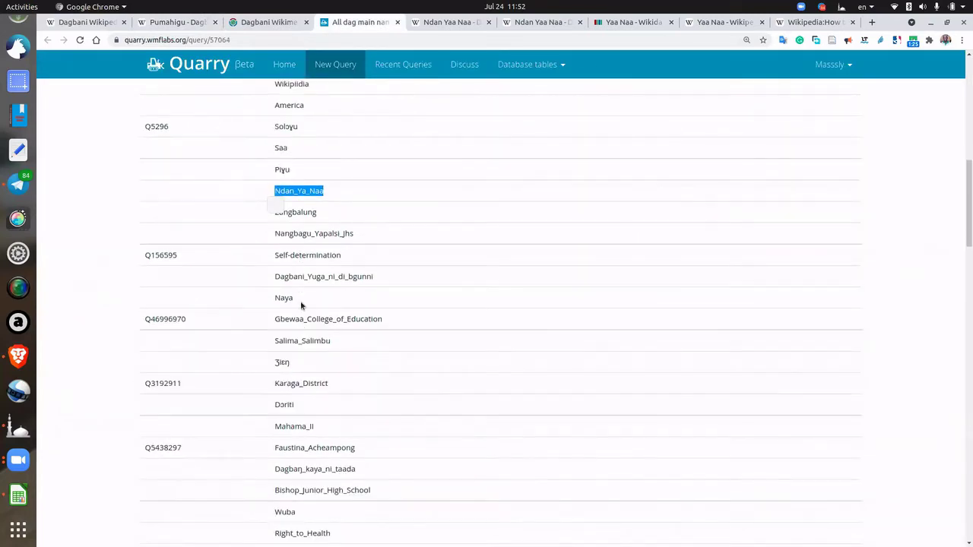
pyautogui.scroll(-3, 305, 317)
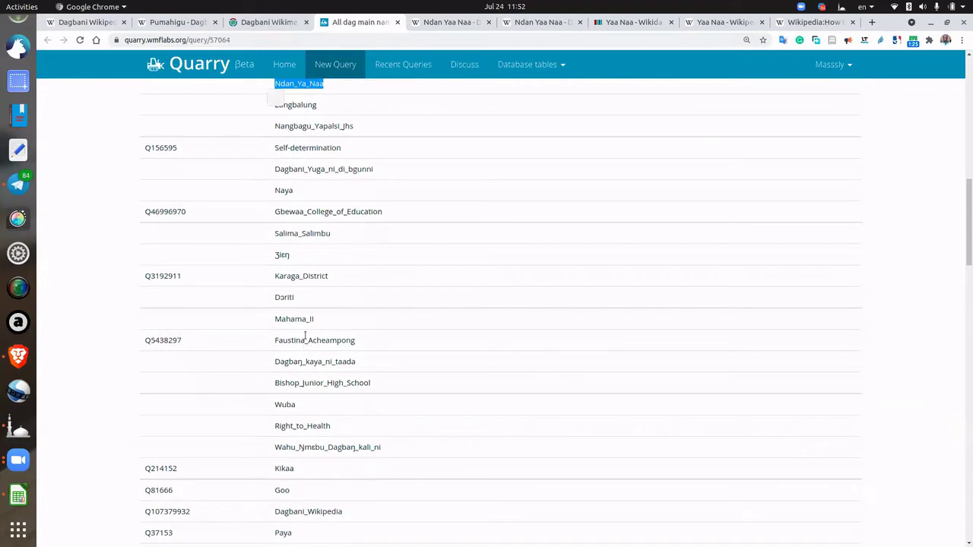
pyautogui.scroll(-4, 316, 329)
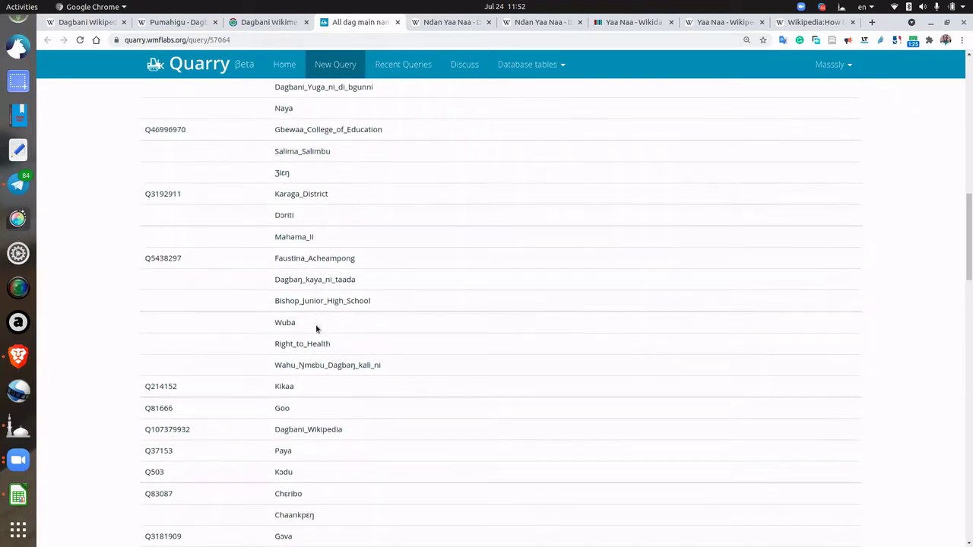
pyautogui.scroll(-1, 317, 318)
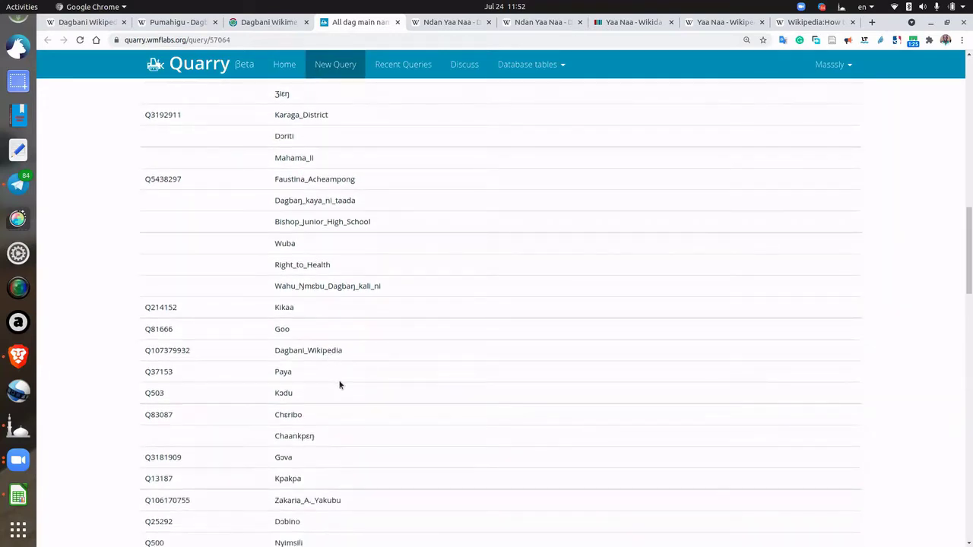
pyautogui.hotkey('ctrl', 'f')
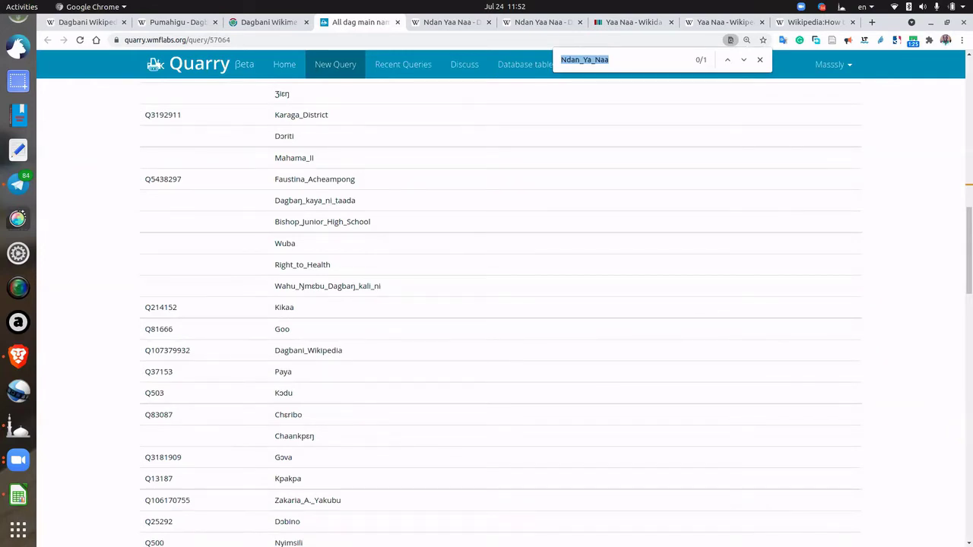
pyautogui.scroll(-6, 325, 370)
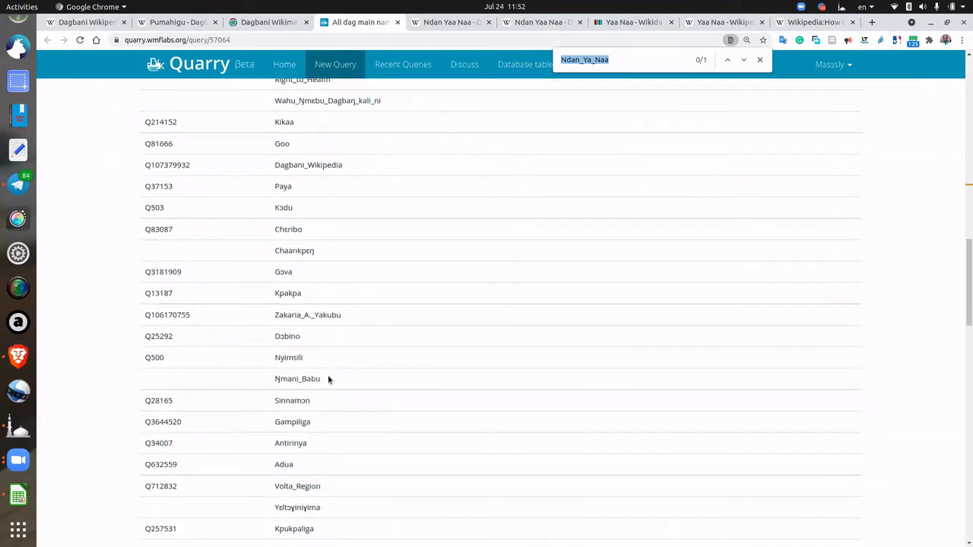
pyautogui.scroll(3, 330, 387)
pyautogui.scroll(5, 331, 336)
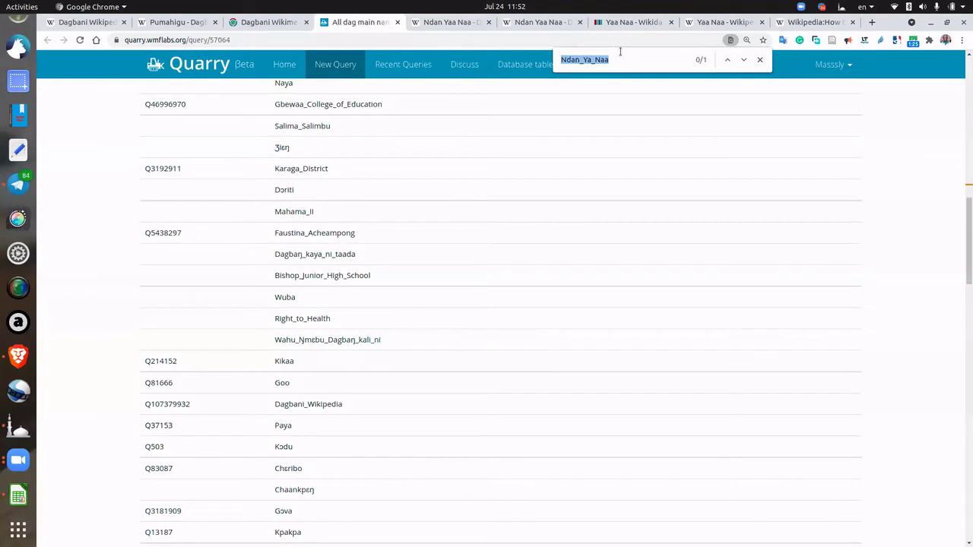
pyautogui.write('joshiua')
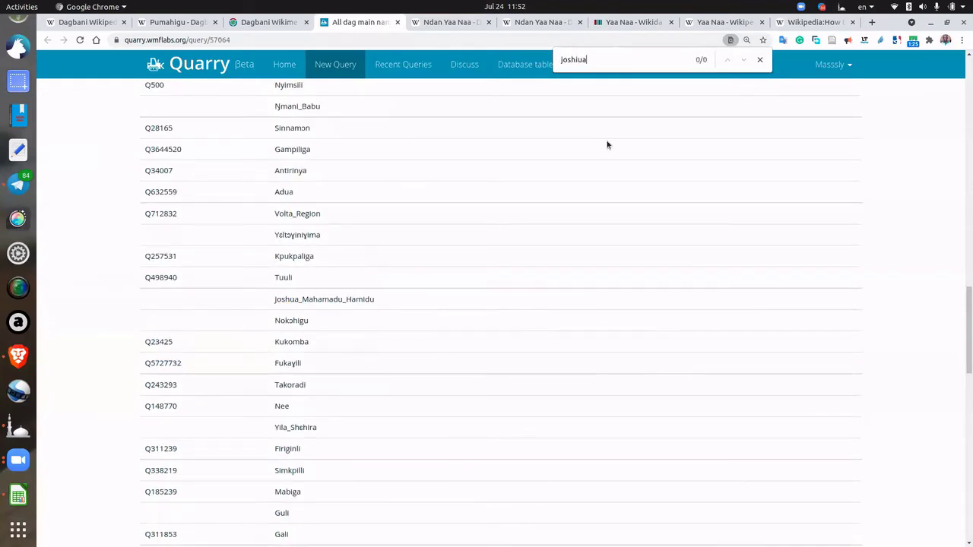
pyautogui.moveTo(374, 308); pyautogui.dragTo(273, 301)
pyautogui.click(383, 302)
# Search Dagbani Wikipedia for Joshua Mahamadu Hamidu and open that article
pyautogui.click(438, 23)
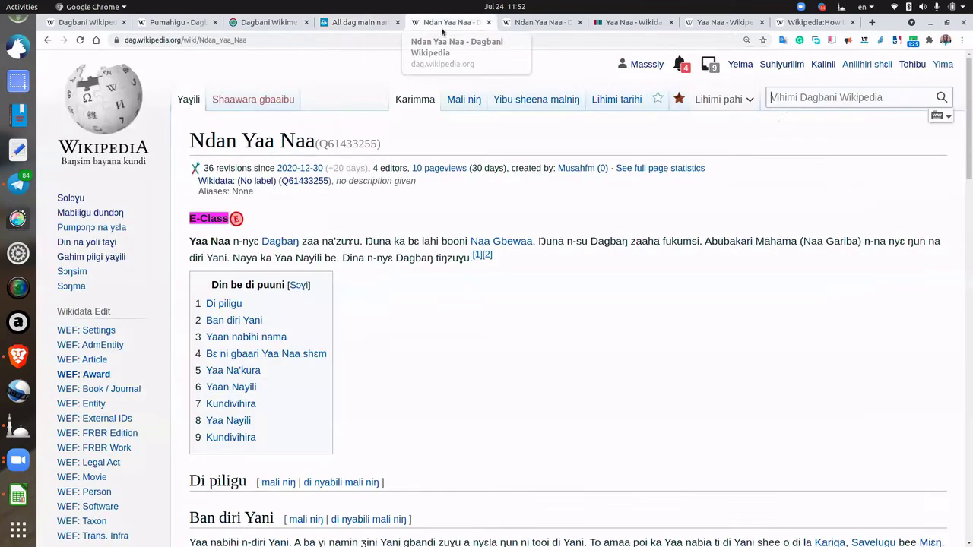
pyautogui.click(809, 98)
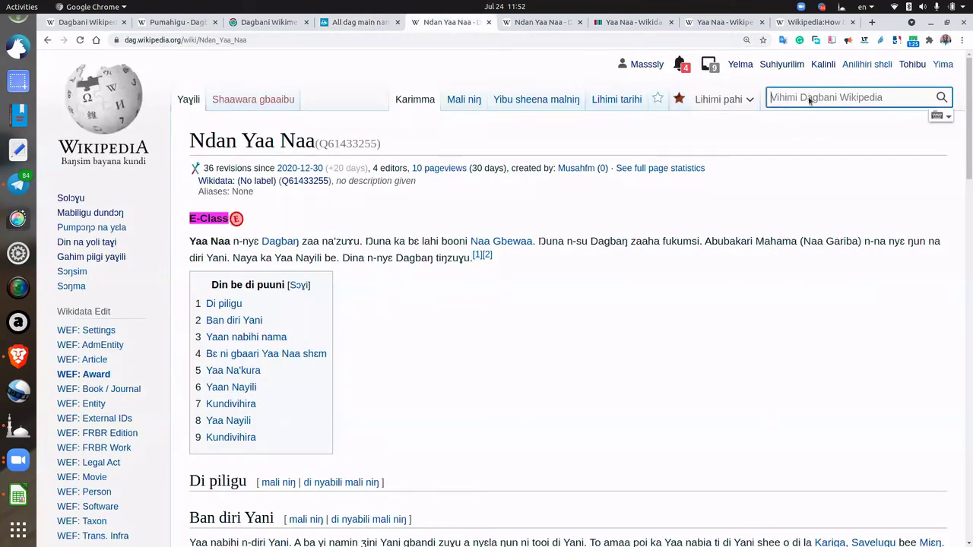
pyautogui.write('Joshua Mahamadu Hamidu')
pyautogui.press('Return')
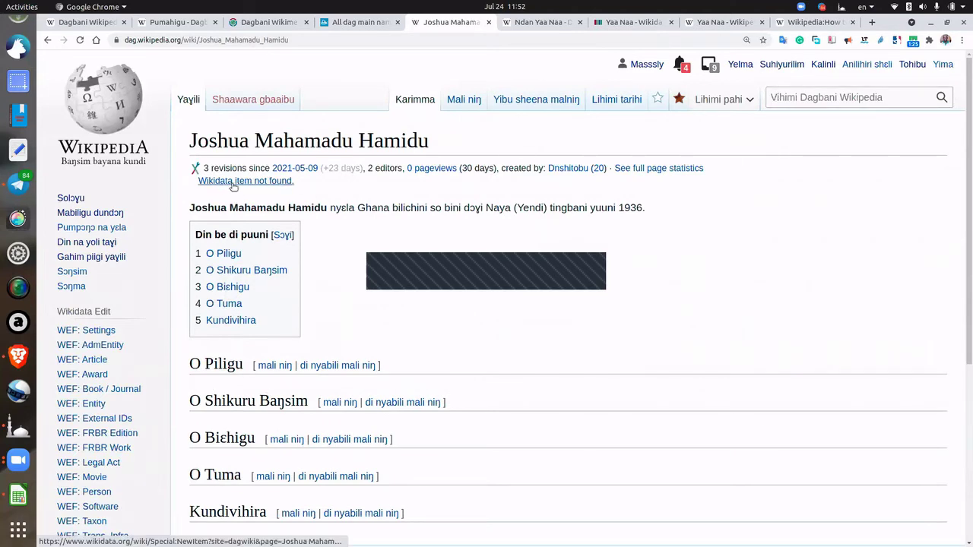
# Examine the article's Wikidata status under the title and its language list for links to other Wikipedias
pyautogui.scroll(-5, 310, 261)
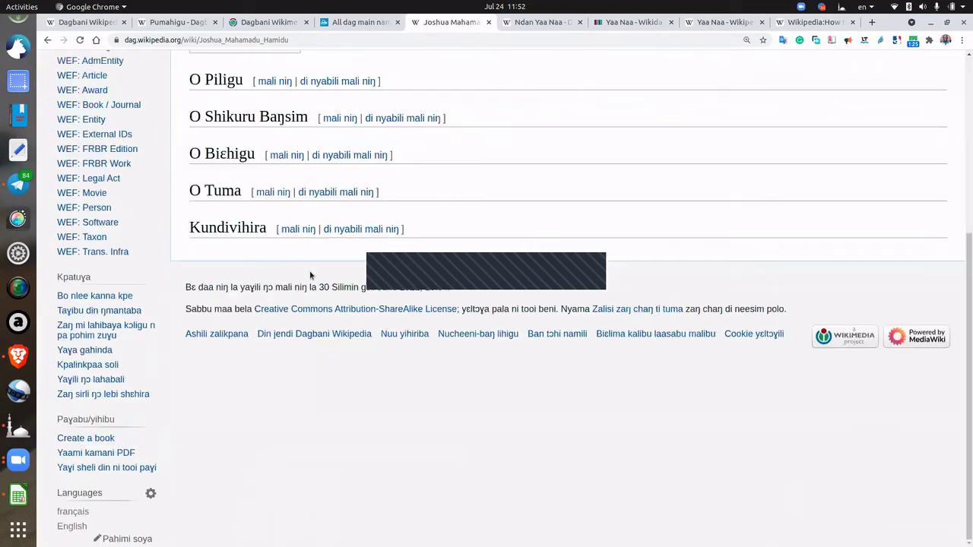
pyautogui.scroll(5, 323, 212)
pyautogui.scroll(-5, 190, 399)
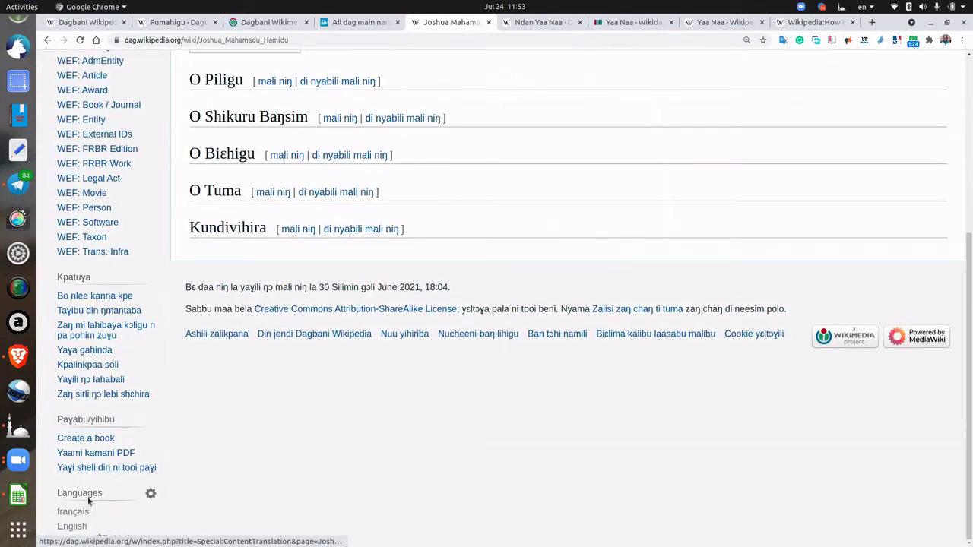
pyautogui.scroll(5, 122, 439)
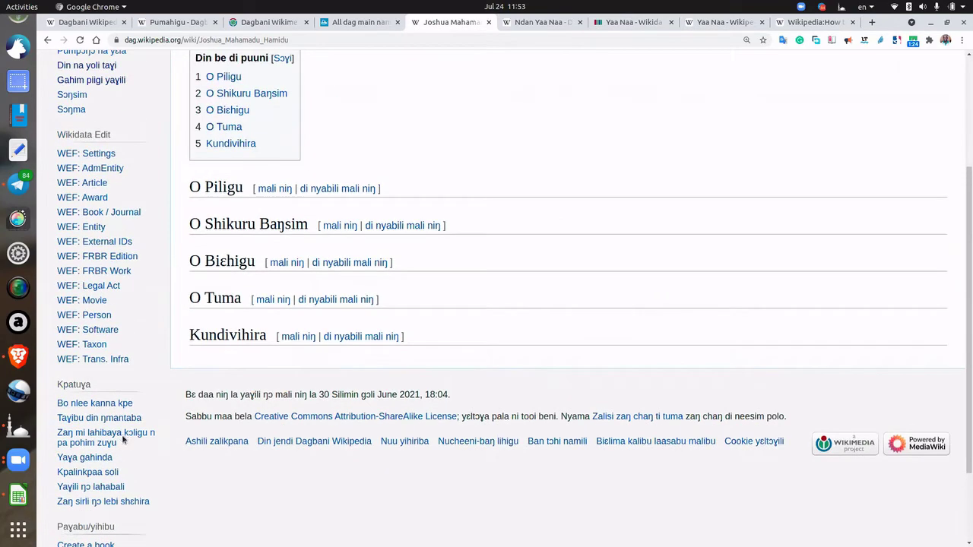
pyautogui.scroll(-3, 122, 439)
pyautogui.scroll(-2, 122, 437)
pyautogui.scroll(1, 123, 437)
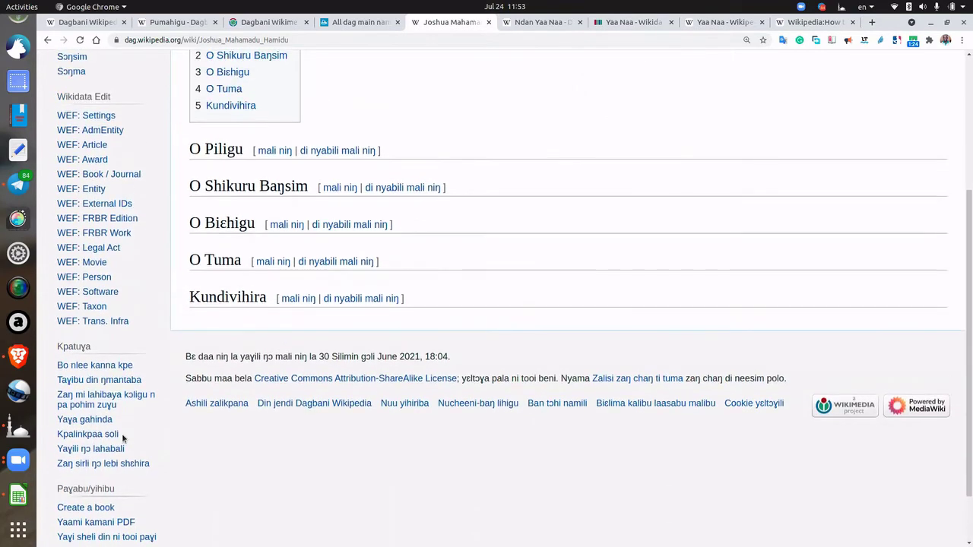
pyautogui.scroll(-2, 122, 437)
pyautogui.scroll(6, 362, 200)
pyautogui.scroll(-6, 163, 388)
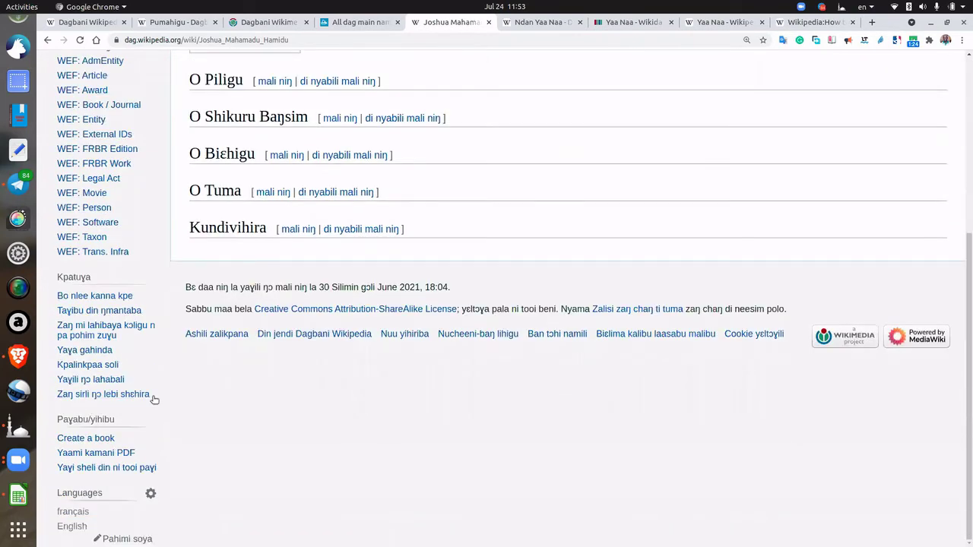
pyautogui.scroll(7, 367, 294)
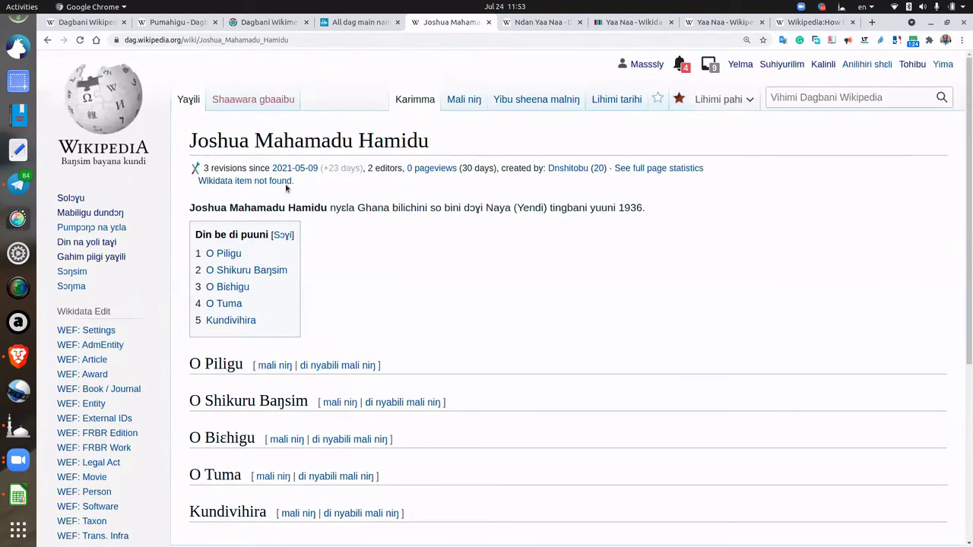
# Copy the article title Joshua Mahamadu Hamidu, search Wikidata for it and open the matching Joshua Hamidu item
pyautogui.moveTo(435, 146); pyautogui.dragTo(192, 146)
pyautogui.hotkey('ctrl', 'c')
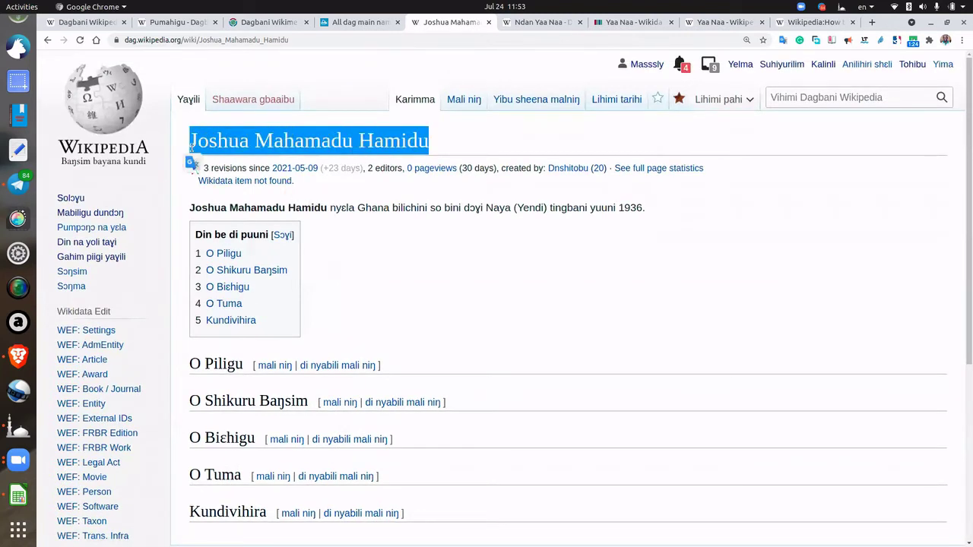
pyautogui.click(487, 64)
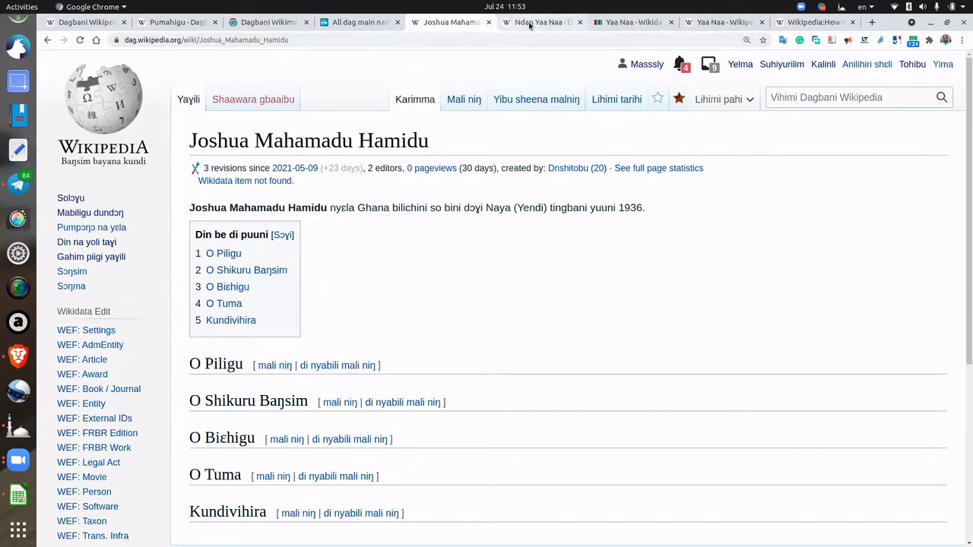
pyautogui.click(636, 24)
pyautogui.scroll(15, 684, 144)
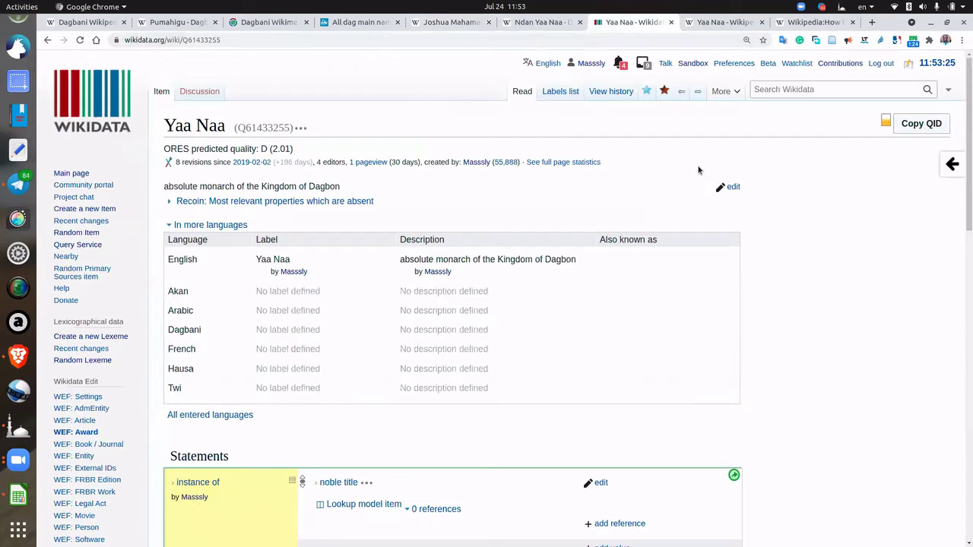
pyautogui.click(819, 91)
pyautogui.hotkey('ctrl', 'v')
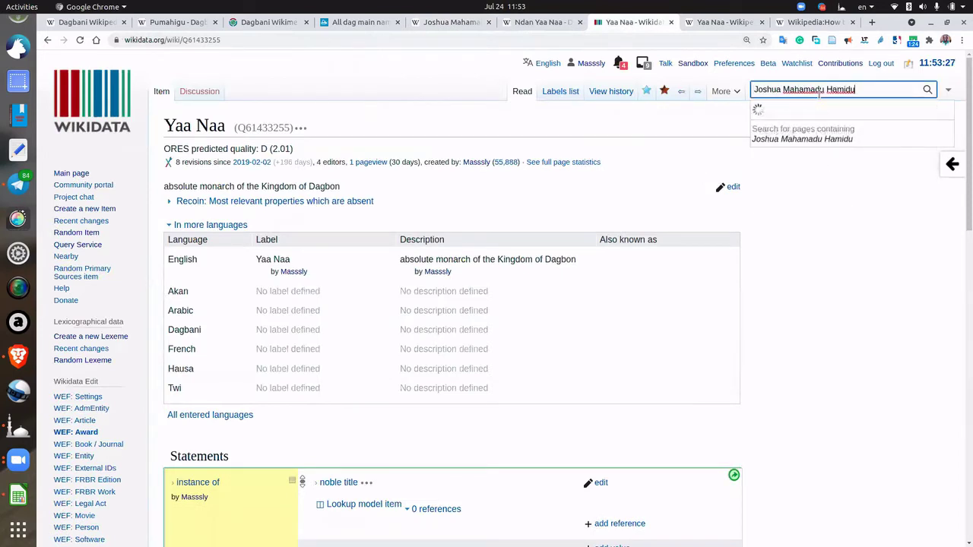
pyautogui.click(791, 112)
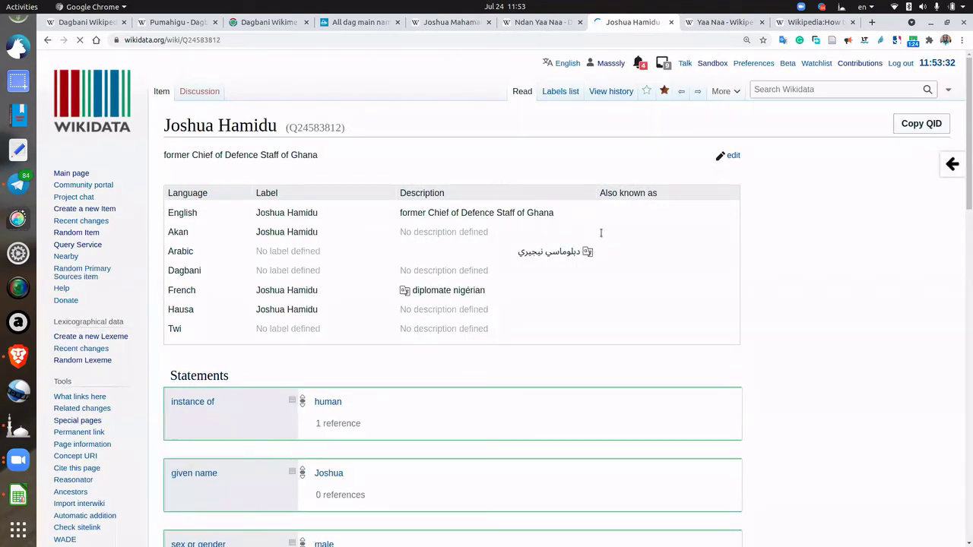
# Add the dag Wikipedia sitelink Joshua Mahamadu Hamidu to the Joshua Hamidu item and publish it
pyautogui.scroll(-3, 604, 228)
pyautogui.scroll(-5, 697, 230)
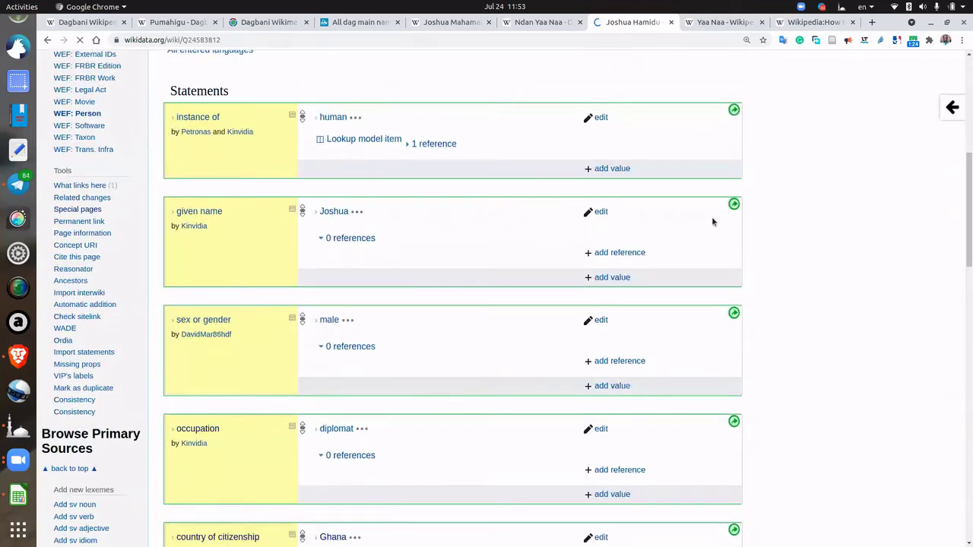
pyautogui.scroll(8, 714, 222)
pyautogui.scroll(-7, 725, 232)
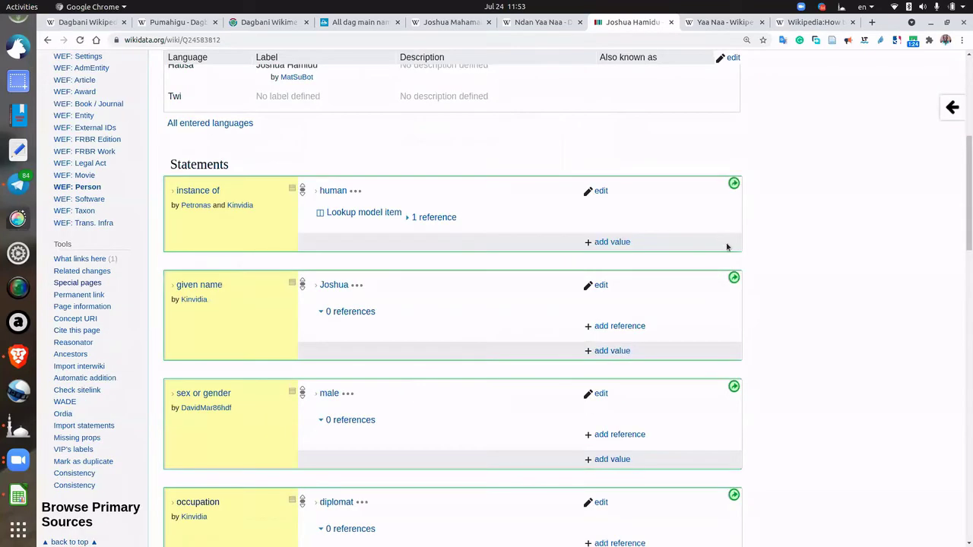
pyautogui.scroll(-20, 727, 247)
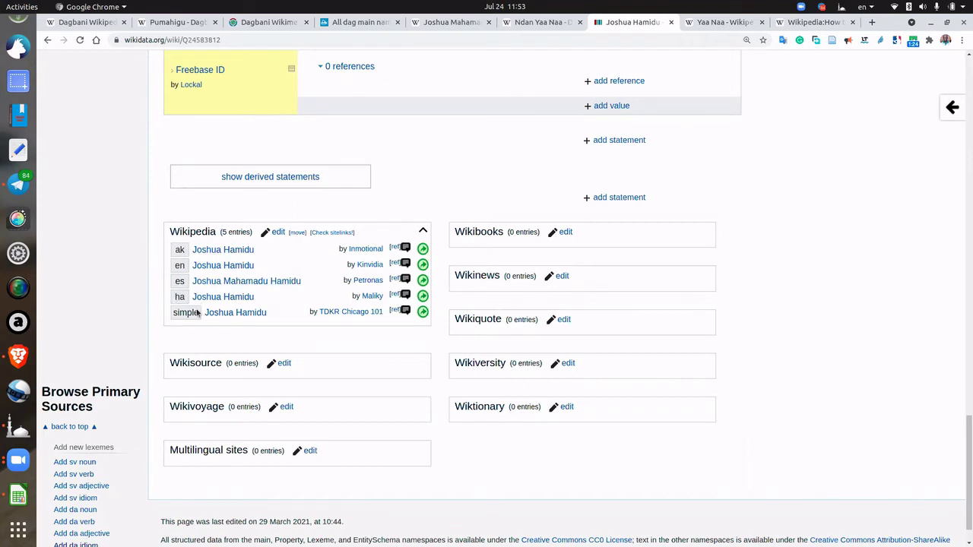
pyautogui.click(277, 232)
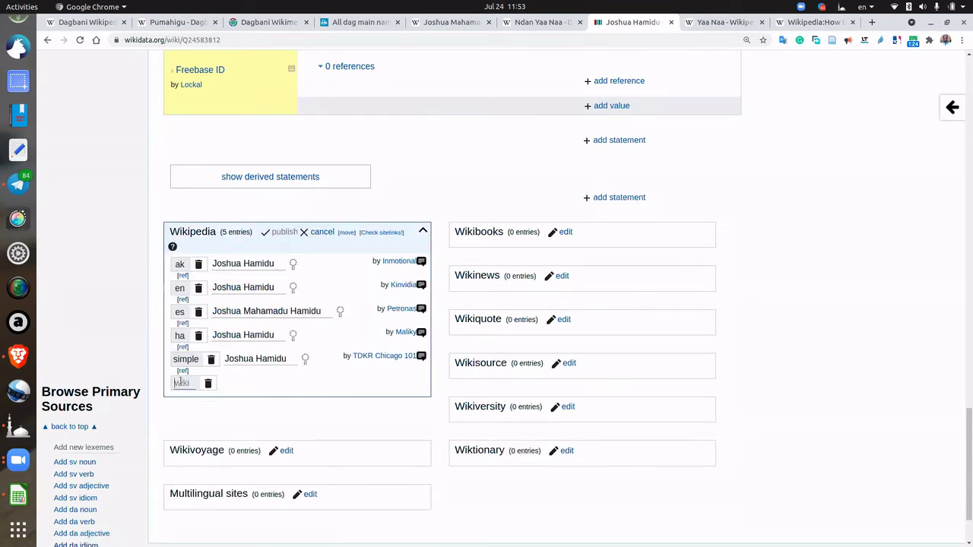
pyautogui.write('dag')
pyautogui.click(210, 397)
pyautogui.click(236, 383)
pyautogui.hotkey('ctrl', 'v')
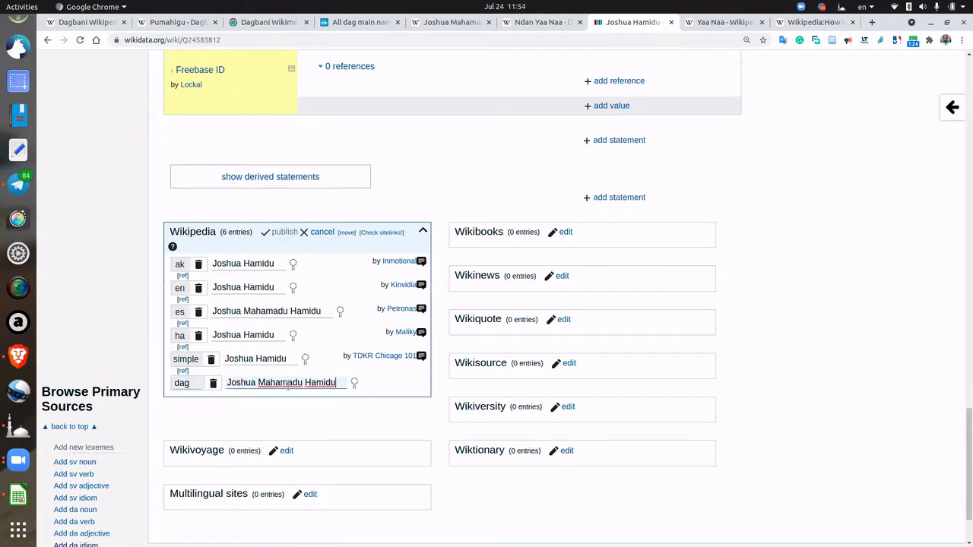
pyautogui.click(283, 395)
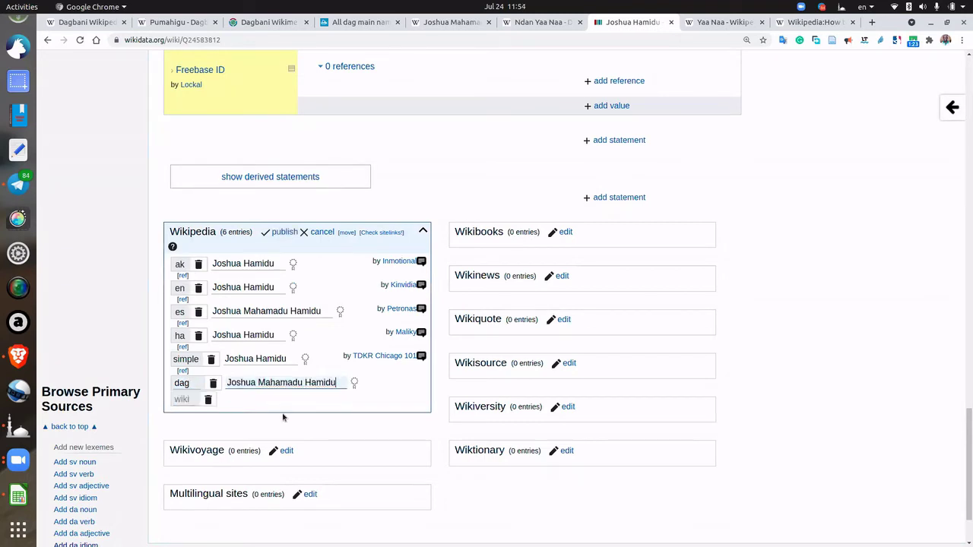
pyautogui.click(284, 231)
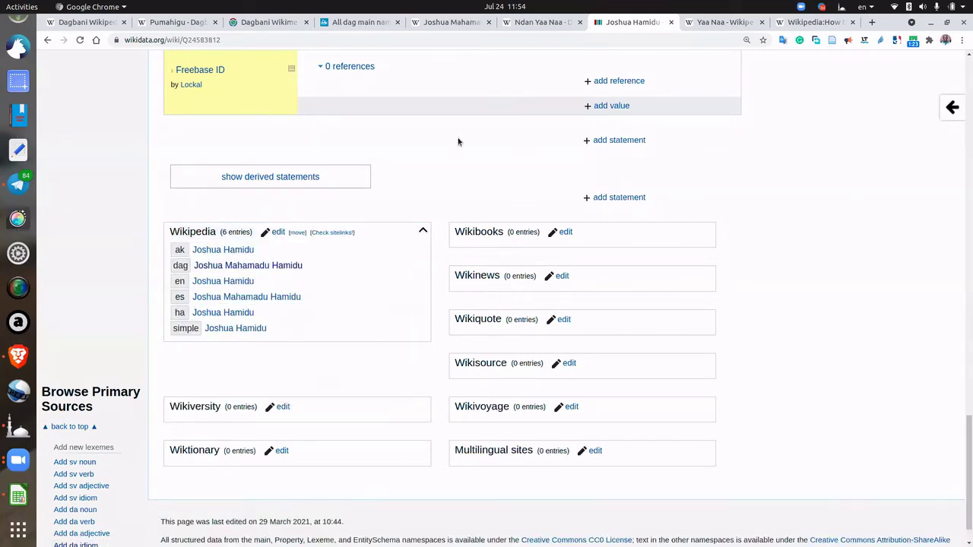
# Reload the Joshua Mahamadu Hamidu article on Dagbani Wikipedia and check its Wikidata link and language list
pyautogui.click(449, 22)
pyautogui.click(80, 39)
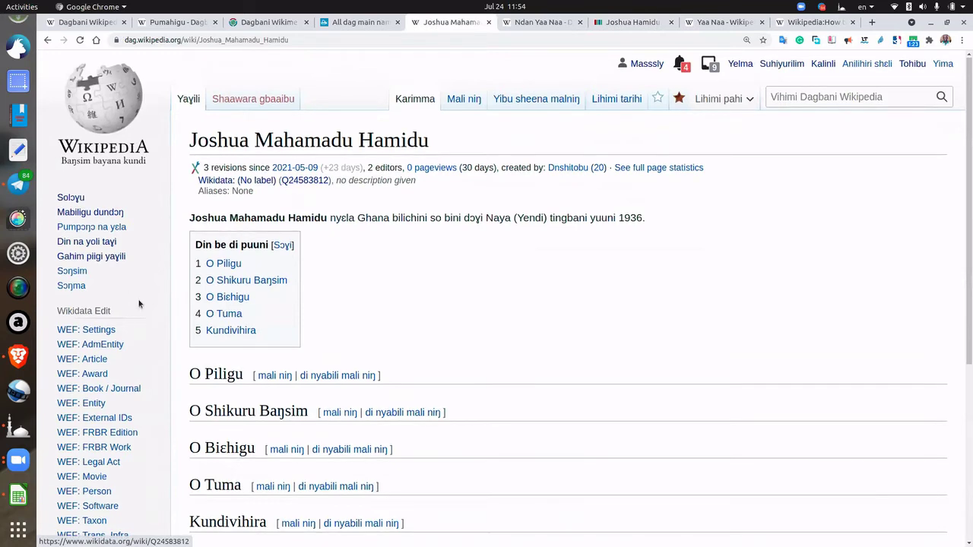
pyautogui.scroll(-2, 138, 301)
pyautogui.scroll(-5, 126, 441)
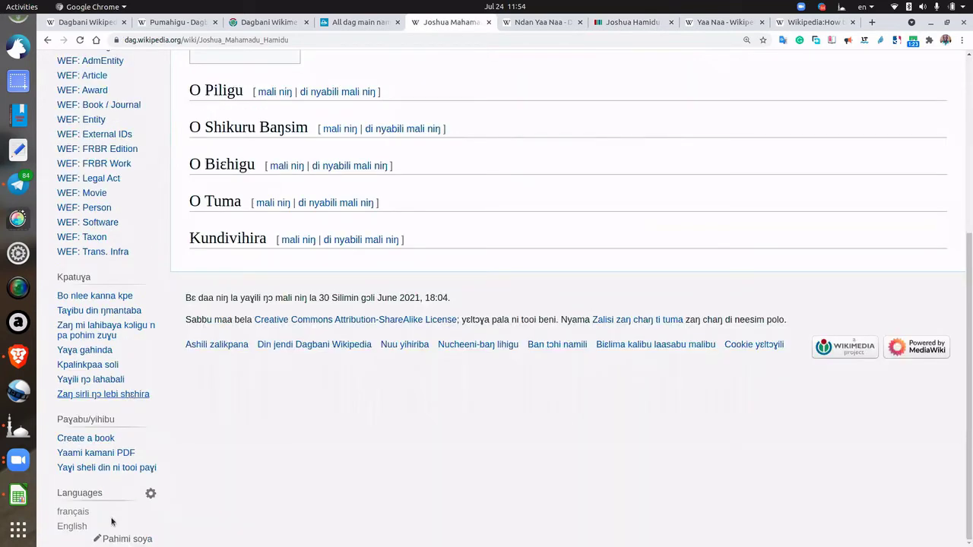
# View the article's wikitext source in the editor and return to the reading view without editing
pyautogui.scroll(7, 162, 480)
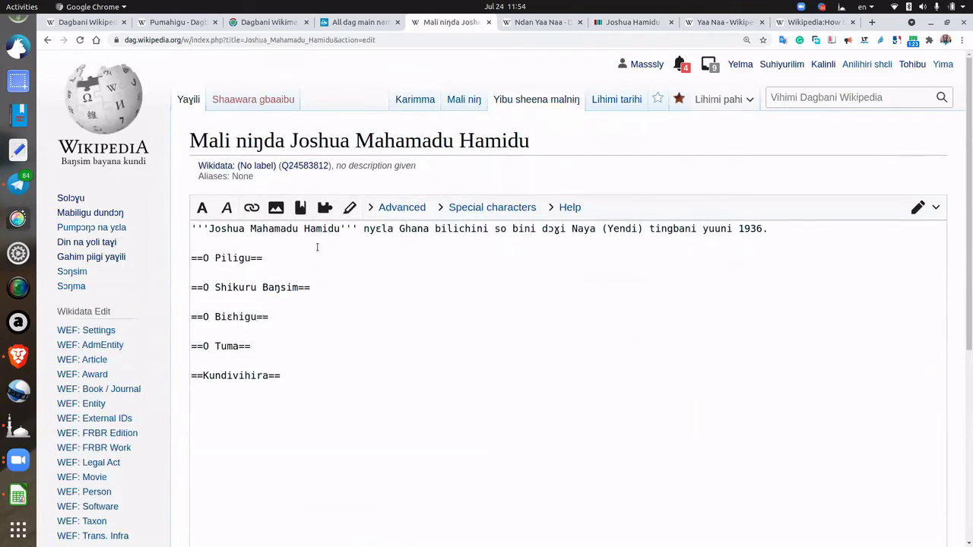
pyautogui.scroll(-4, 176, 424)
pyautogui.scroll(4, 203, 393)
pyautogui.click(186, 99)
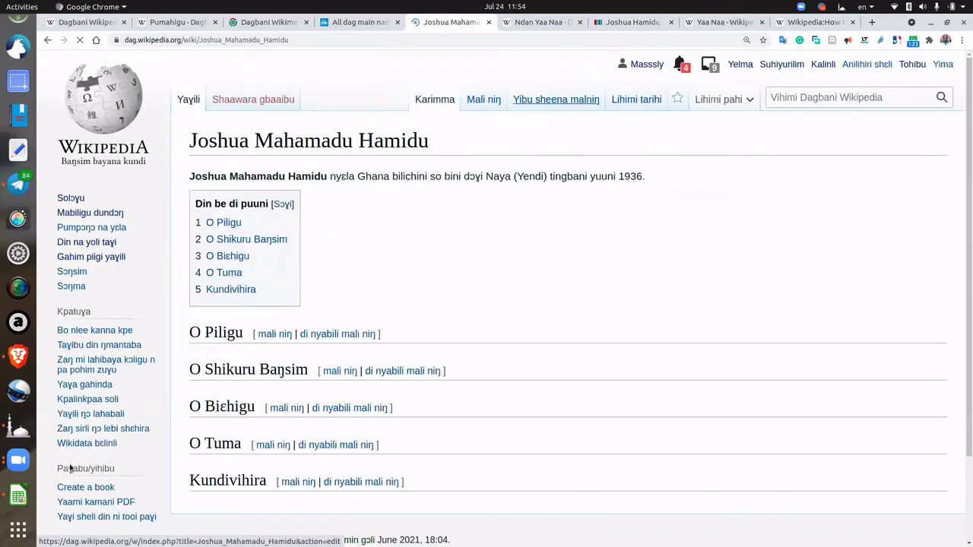
# Open the Akan version of the article separately from its language list, view it and return to the Dagbani article
pyautogui.scroll(-3, 76, 449)
pyautogui.scroll(-3, 97, 431)
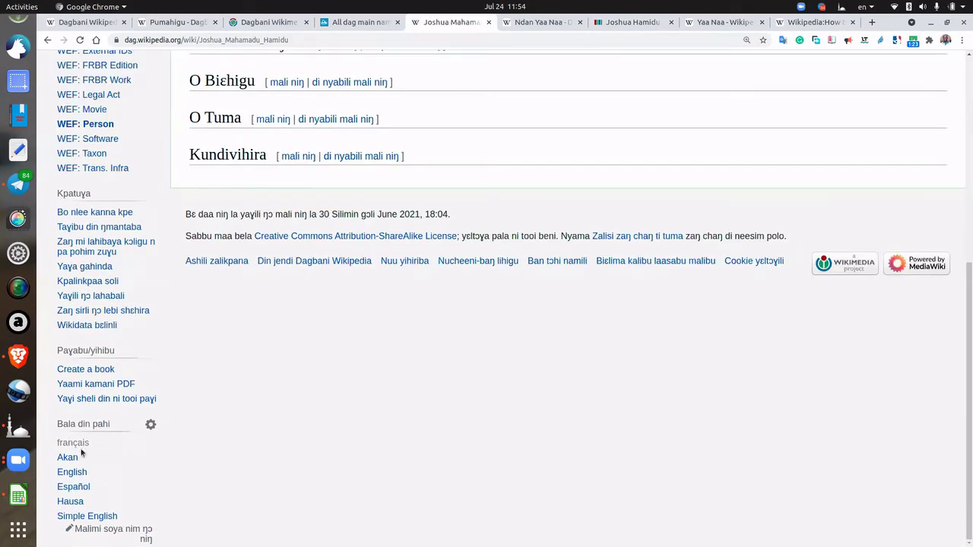
pyautogui.rightClick(76, 458)
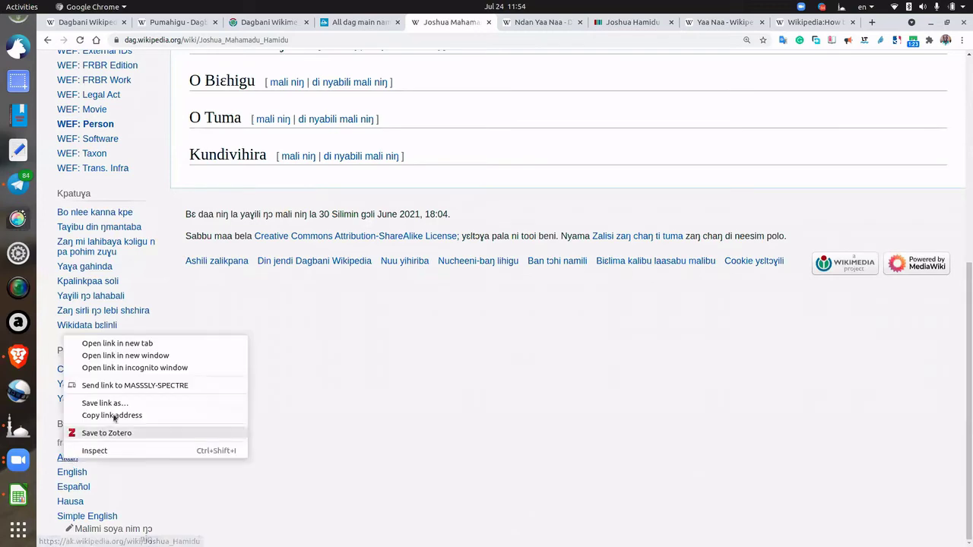
pyautogui.click(161, 344)
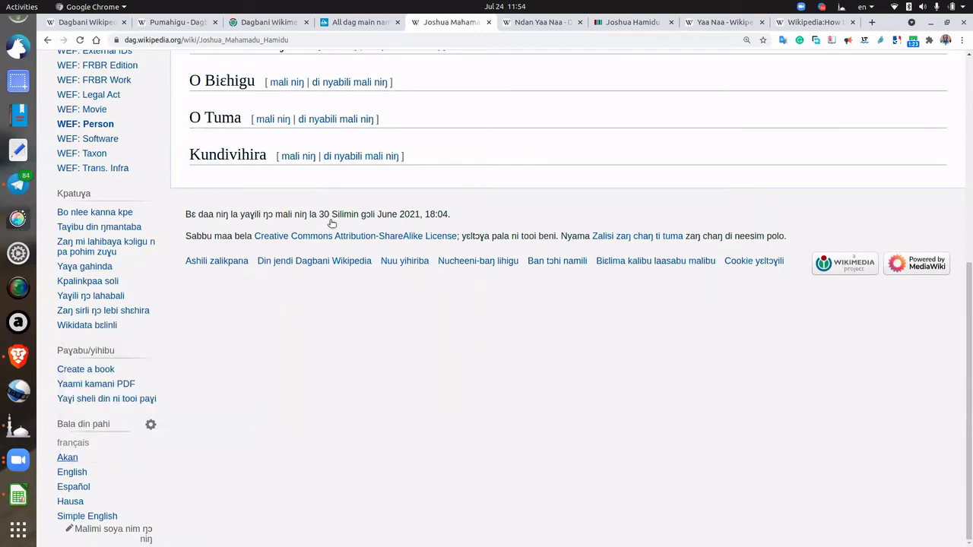
pyautogui.click(484, 23)
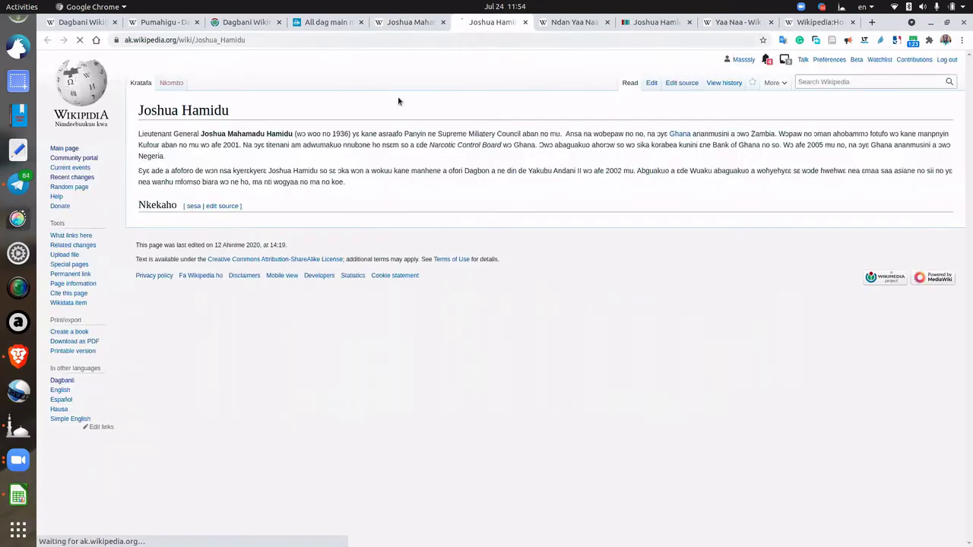
pyautogui.click(411, 23)
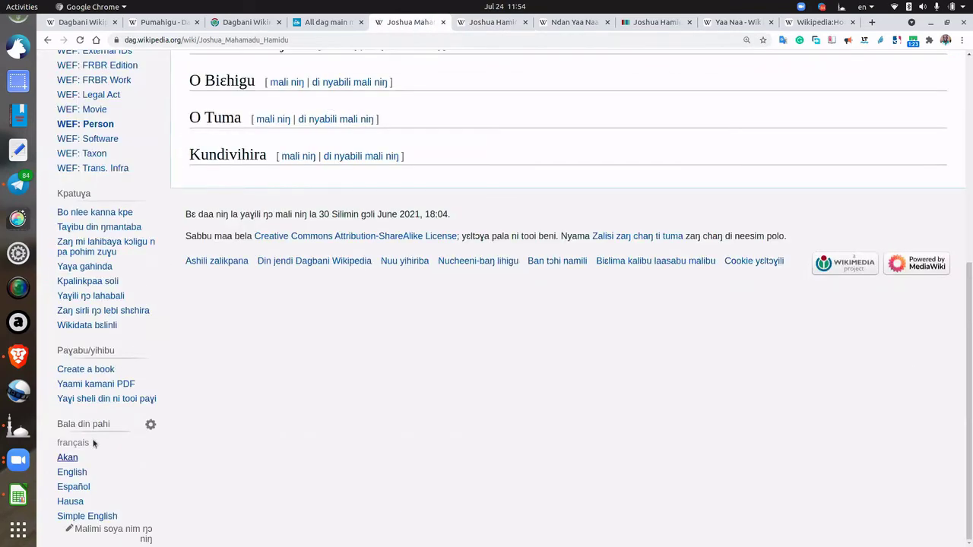
# Open the English version of the Joshua Mahamadu Hamidu article separately, view it and close it again
pyautogui.rightClick(77, 478)
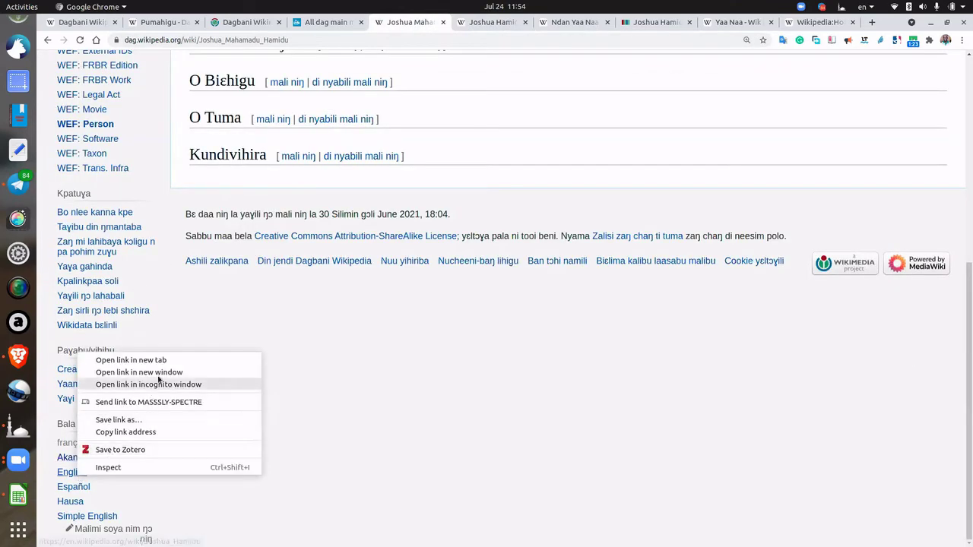
pyautogui.click(163, 360)
pyautogui.click(522, 26)
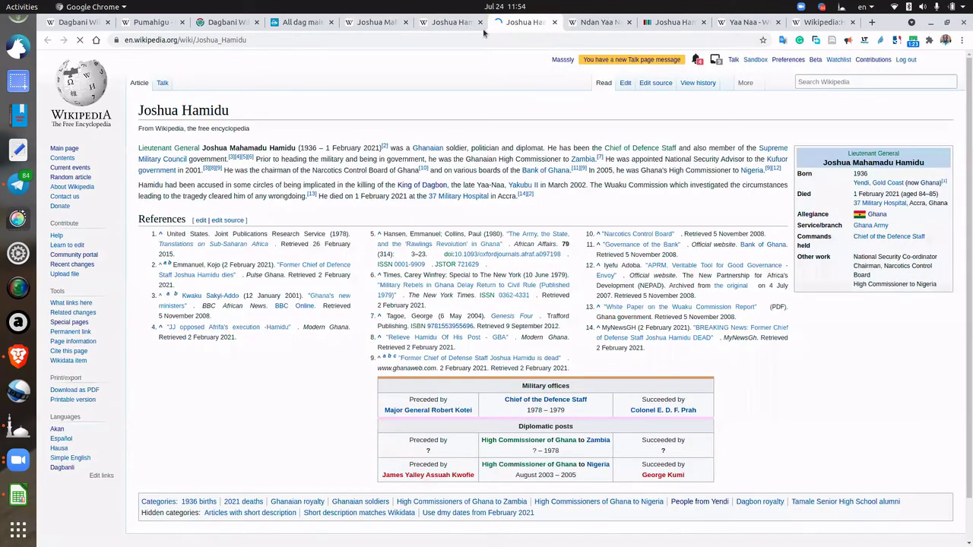
pyautogui.hotkey('ctrl', 'w')
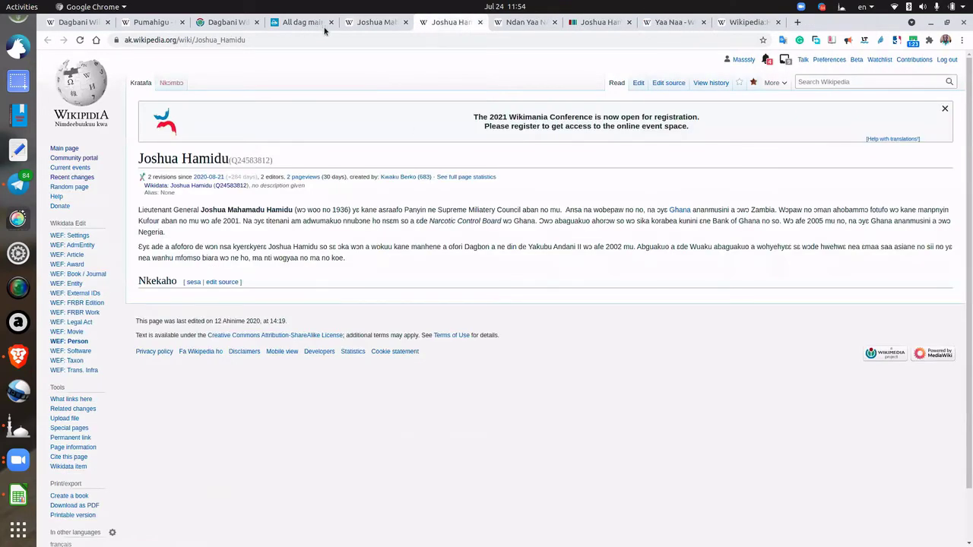
# Switch to the Quarry query listing all dag main namespace articles with their Qid and run it again
pyautogui.hotkey('ctrl', '4')
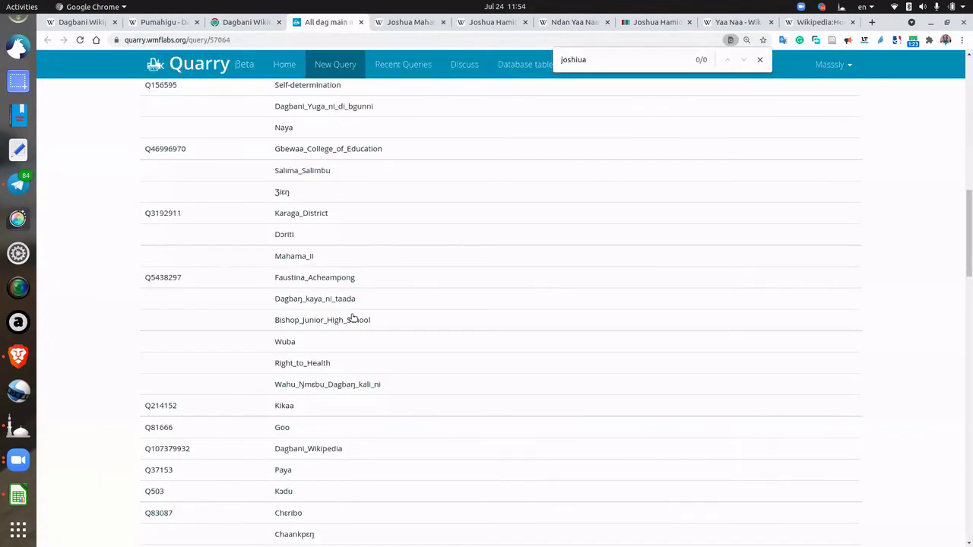
pyautogui.scroll(15, 352, 318)
pyautogui.scroll(-1, 700, 266)
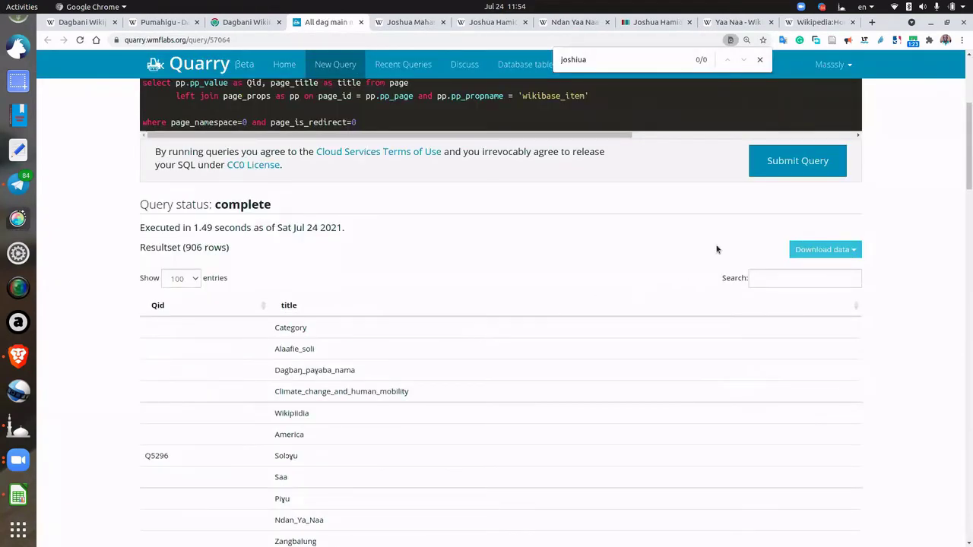
pyautogui.scroll(1, 796, 181)
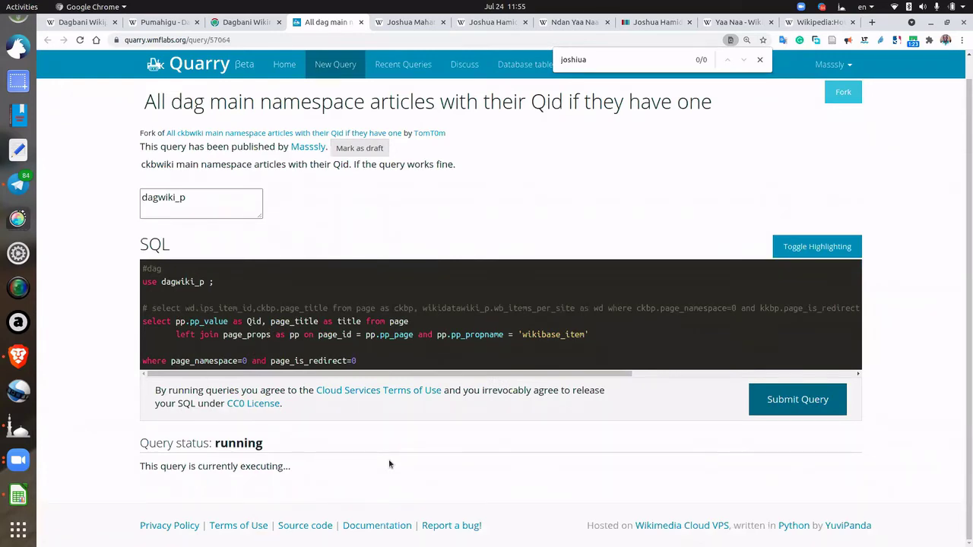
pyautogui.scroll(-10, 388, 460)
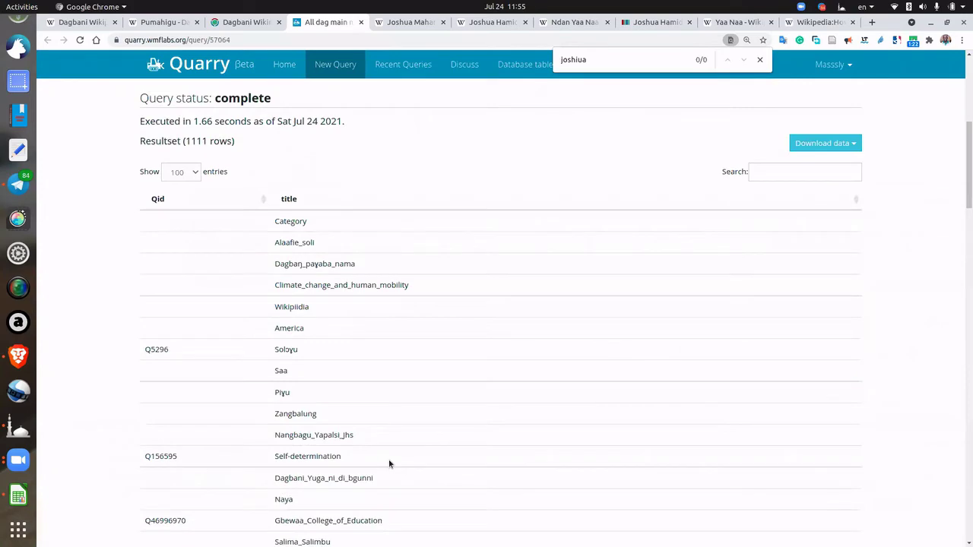
# Search the query results page for "joshua", check the Qid of Joshua_Mahamadu_Hamidu and close the search
pyautogui.hotkey('ctrl', 'a')
pyautogui.write('jos')
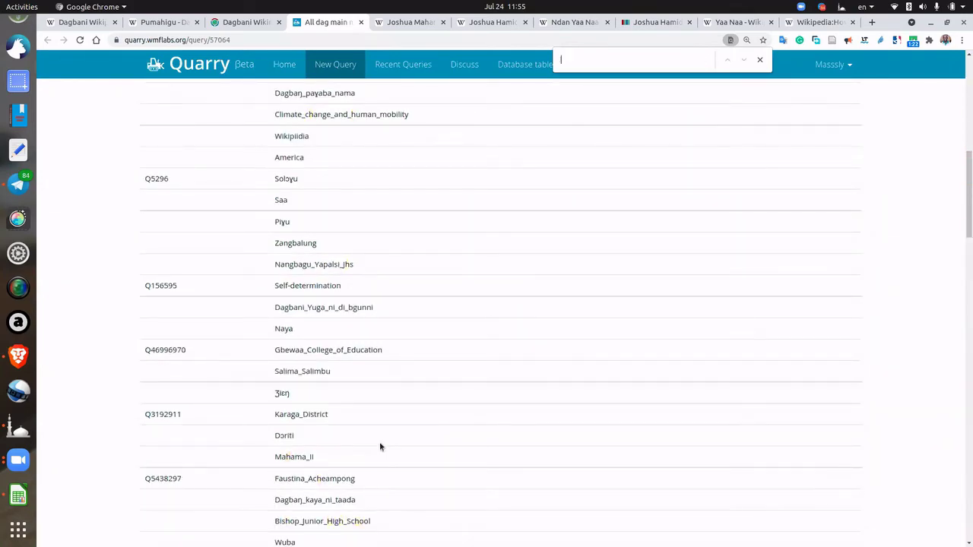
pyautogui.write('hua')
pyautogui.scroll(2, 445, 353)
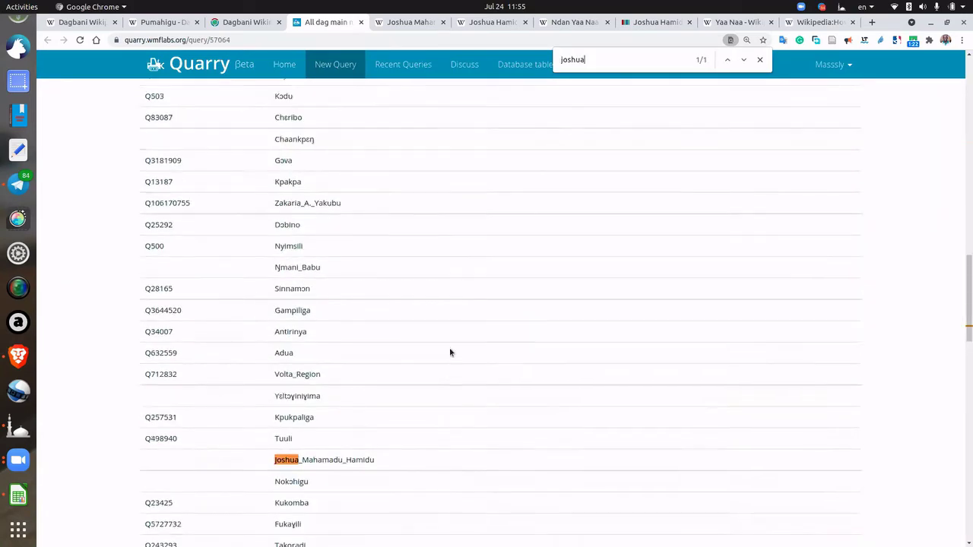
pyautogui.scroll(-1, 450, 357)
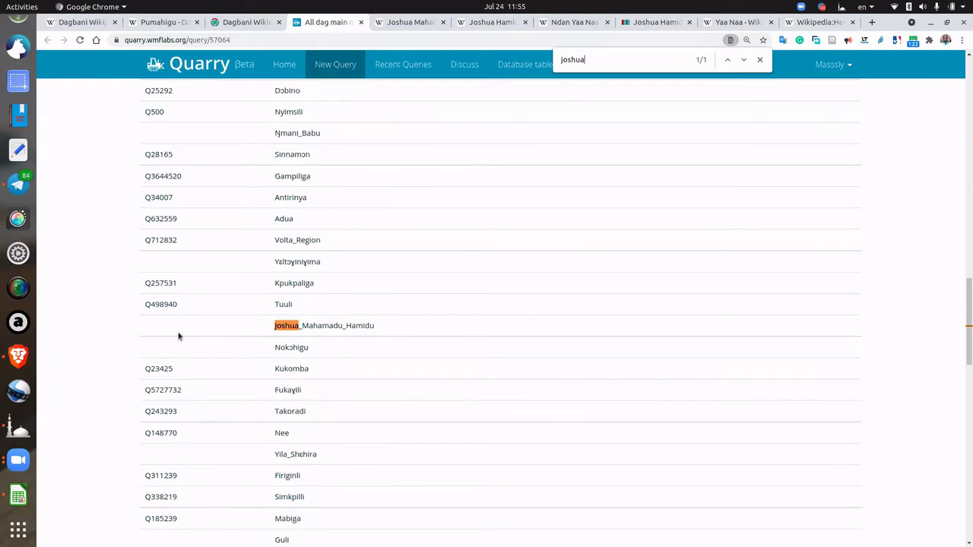
pyautogui.click(761, 60)
# Sort the query results by Qid in ascending order so that articles without a Qid come first
pyautogui.scroll(10, 339, 266)
pyautogui.scroll(3, 339, 269)
pyautogui.scroll(-4, 328, 296)
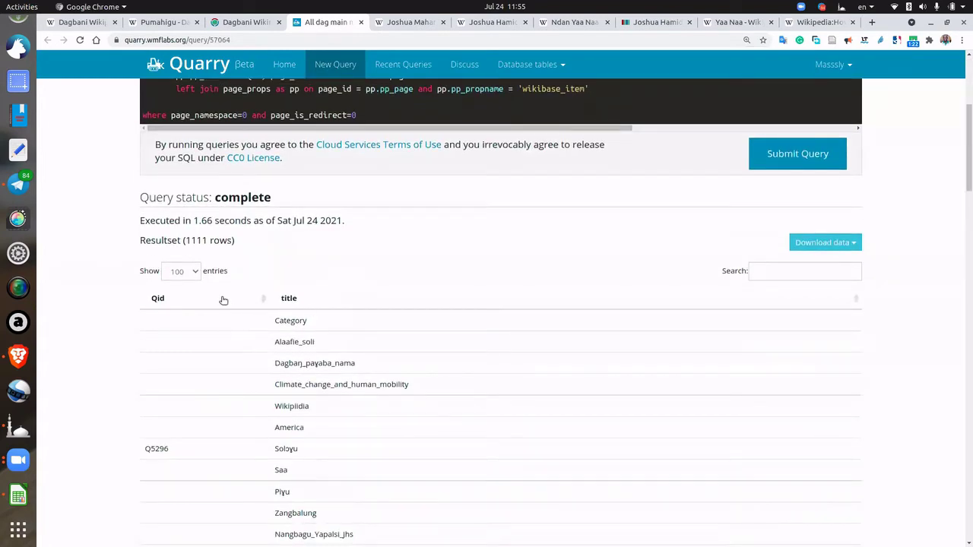
pyautogui.click(223, 300)
pyautogui.scroll(-5, 228, 313)
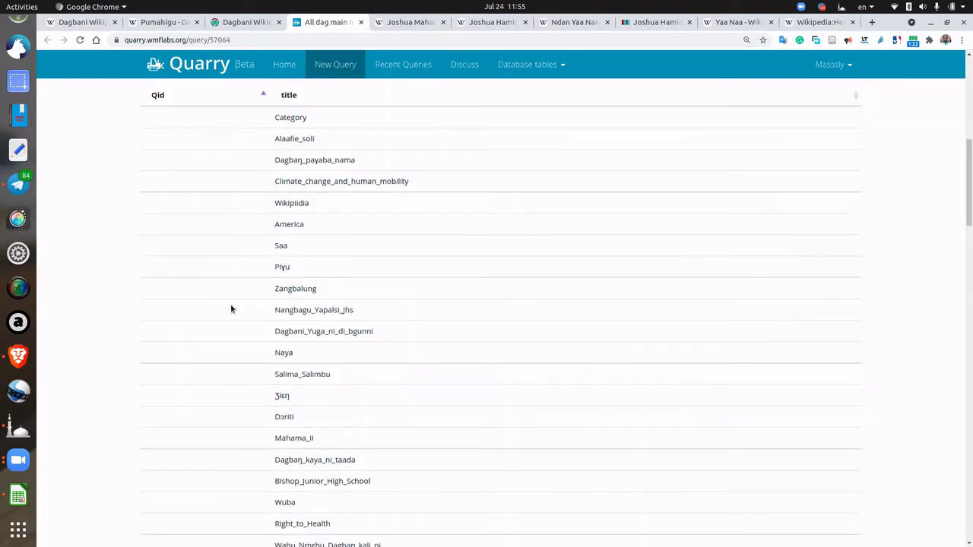
# Look through the first page of the sorted results for article titles that have no Qid
pyautogui.scroll(2, 243, 266)
pyautogui.scroll(-2, 218, 272)
pyautogui.scroll(2, 219, 243)
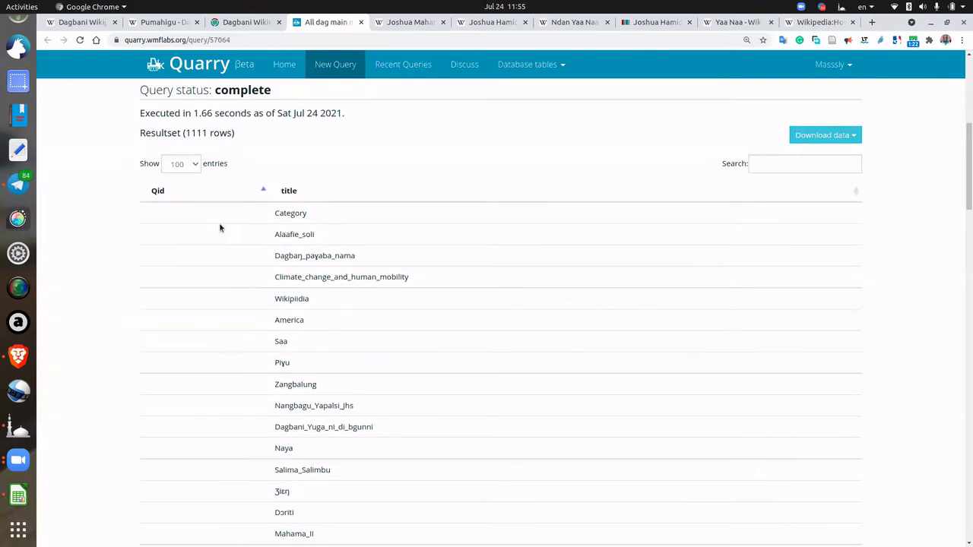
pyautogui.scroll(2, 211, 250)
pyautogui.scroll(-5, 213, 239)
pyautogui.scroll(-12, 217, 239)
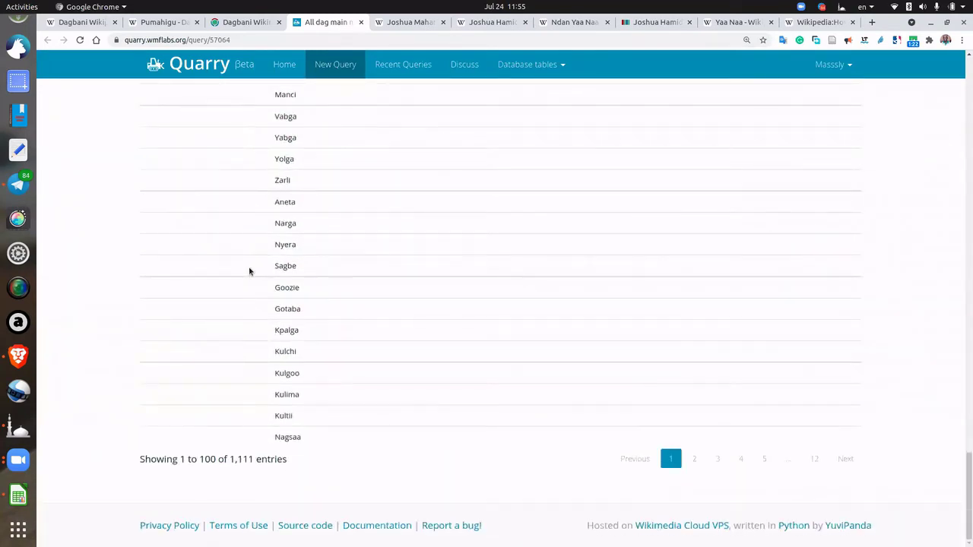
pyautogui.scroll(15, 251, 273)
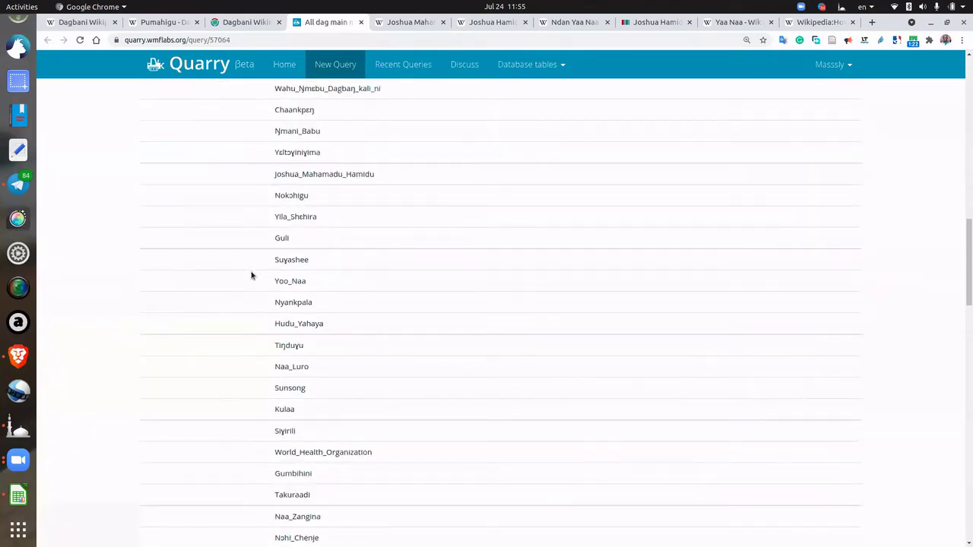
pyautogui.scroll(5, 252, 274)
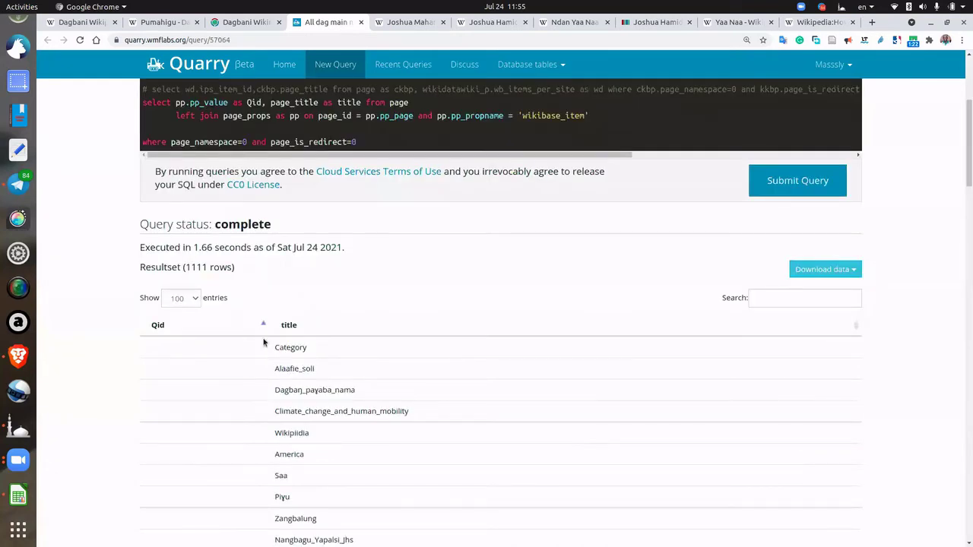
pyautogui.scroll(-1, 261, 334)
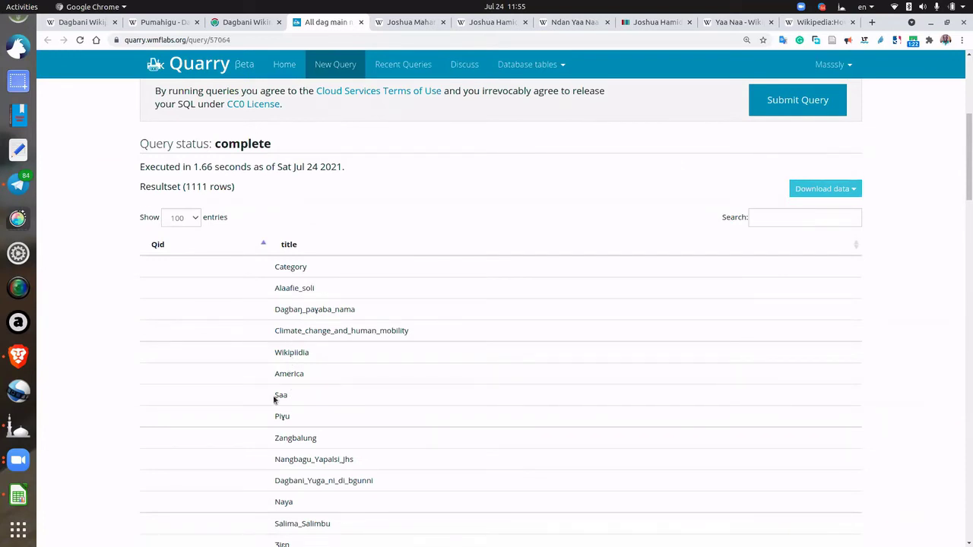
pyautogui.scroll(-3, 274, 399)
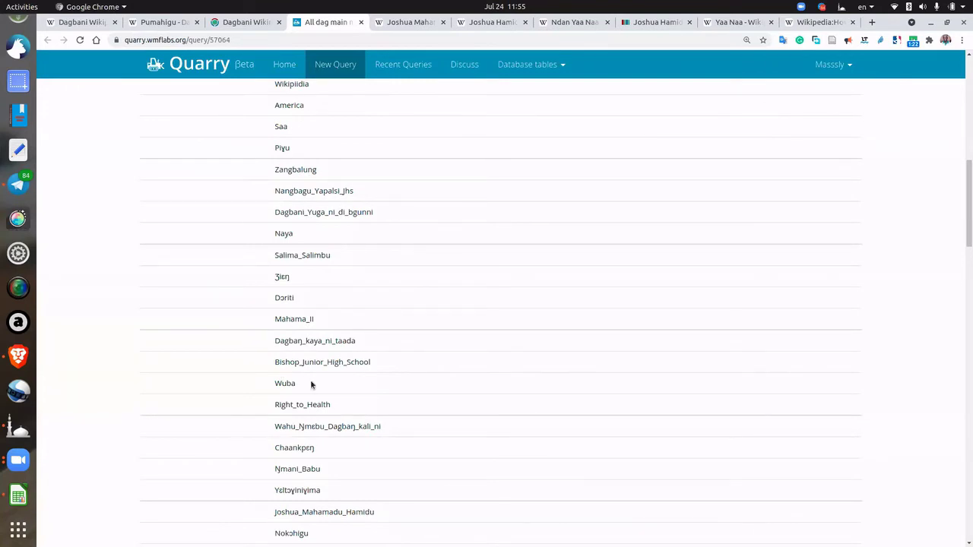
pyautogui.scroll(-7, 310, 384)
pyautogui.scroll(-14, 316, 392)
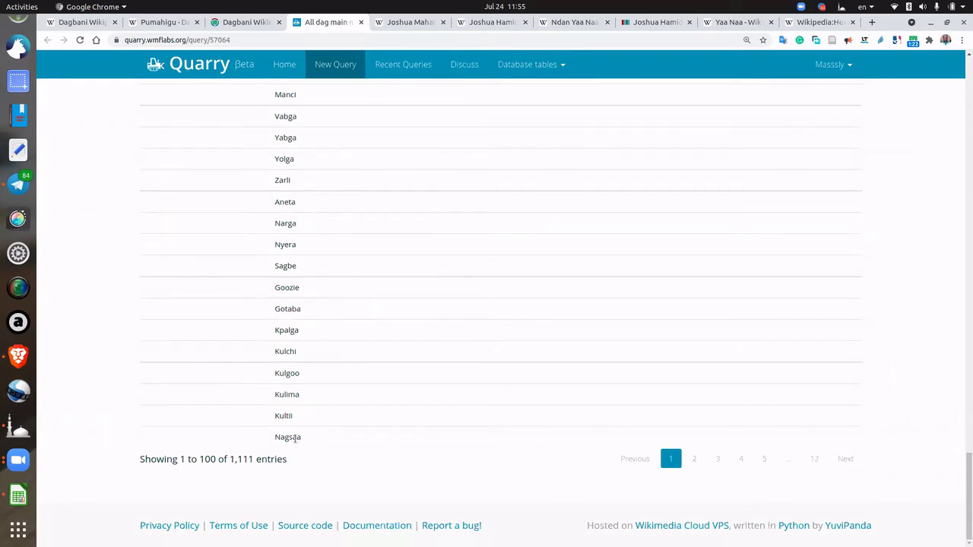
pyautogui.scroll(10, 295, 439)
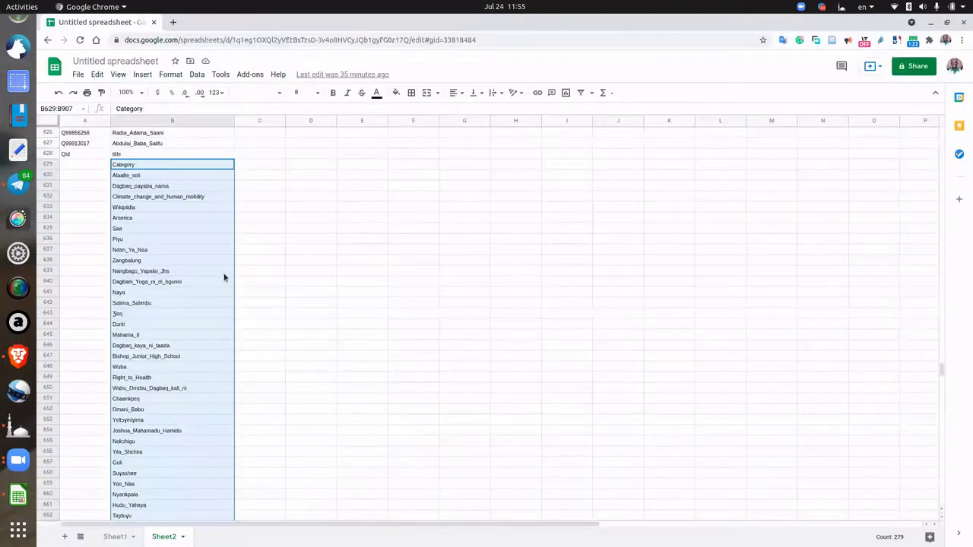
# In Sheet2 of the Google Sheets spreadsheet, select the article titles without a Qid, range B629:B907
pyautogui.scroll(8, 220, 274)
pyautogui.scroll(-5, 218, 269)
pyautogui.scroll(-3, 218, 269)
pyautogui.moveTo(159, 167); pyautogui.dragTo(135, 381)
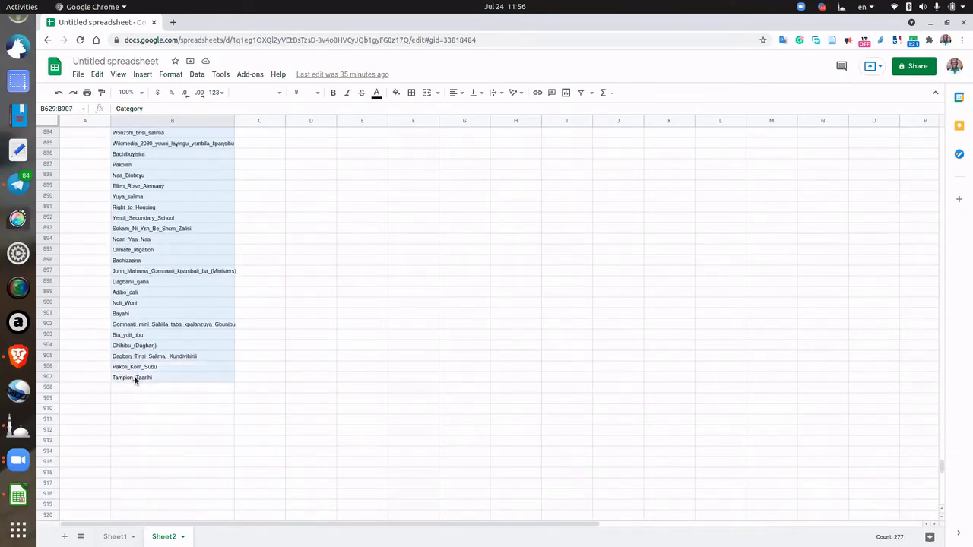
pyautogui.scroll(15, 158, 375)
pyautogui.scroll(20, 165, 378)
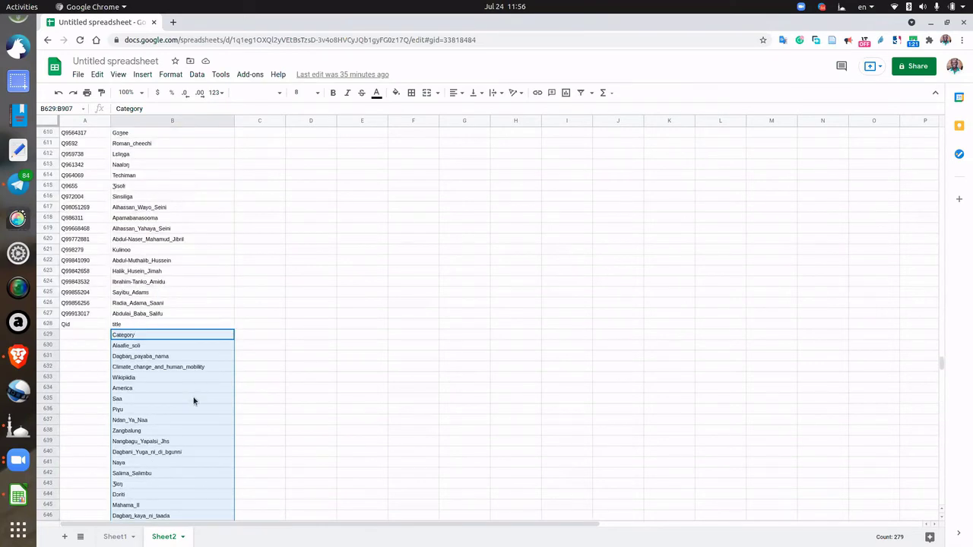
pyautogui.scroll(5, 194, 401)
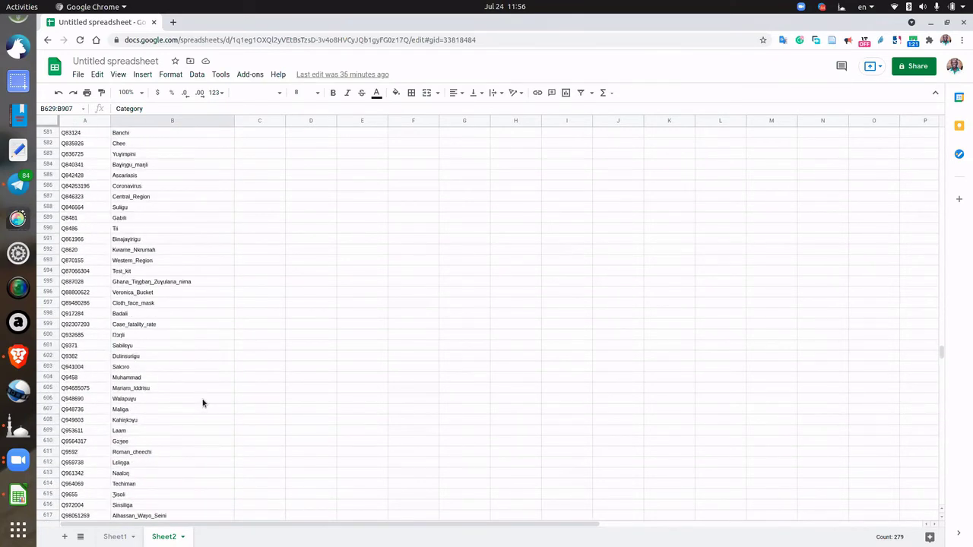
# Enlarge the spreadsheet page and look through the selected list of article titles without a Qid
pyautogui.scroll(-5, 203, 403)
pyautogui.hotkey('ctrl', '+')
pyautogui.hotkey('ctrl', '+')
pyautogui.hotkey('ctrl', '+')
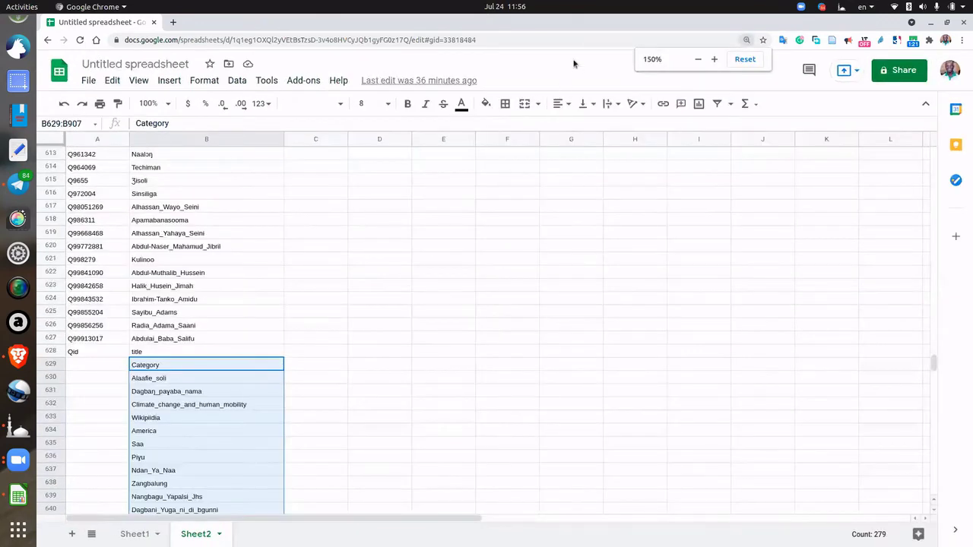
pyautogui.scroll(-4, 325, 362)
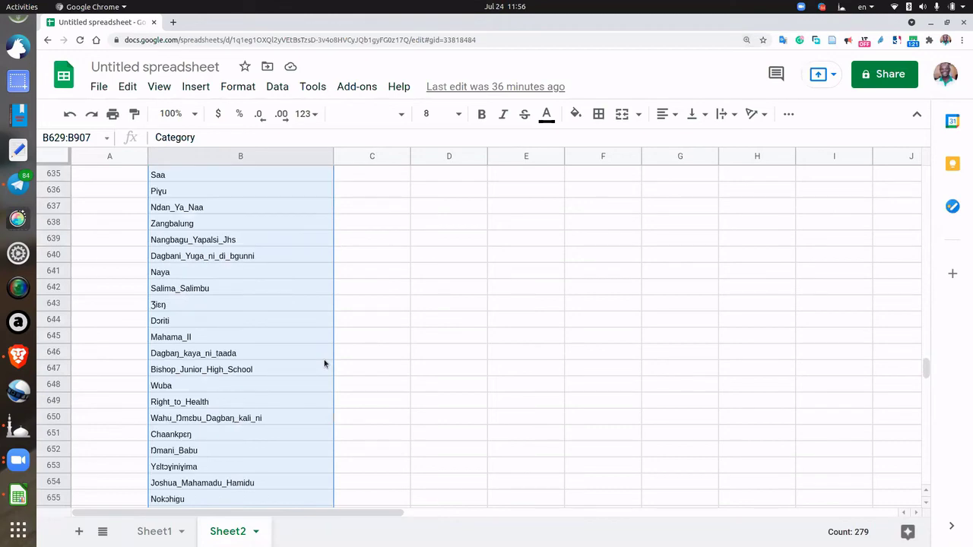
pyautogui.scroll(5, 323, 365)
pyautogui.scroll(-4, 325, 373)
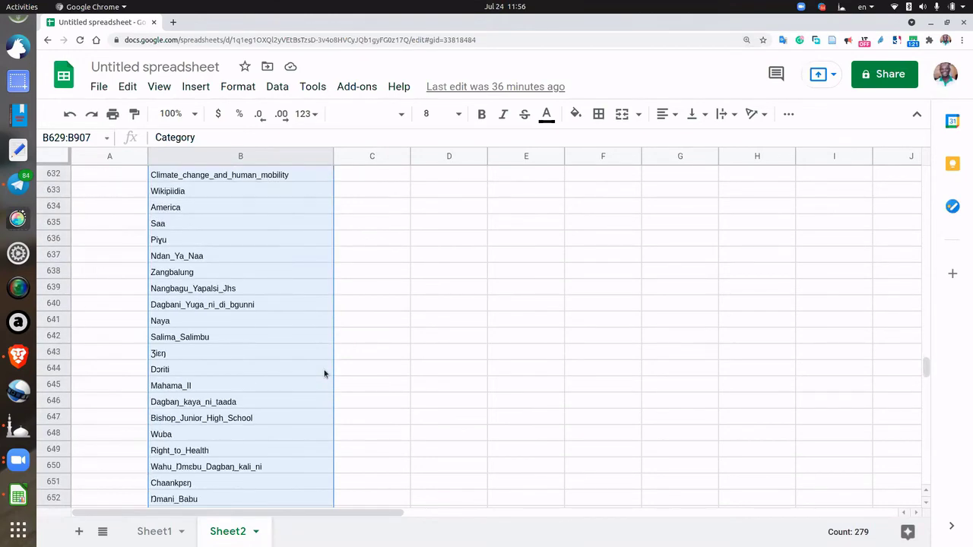
pyautogui.scroll(-4, 324, 373)
pyautogui.scroll(-5, 323, 384)
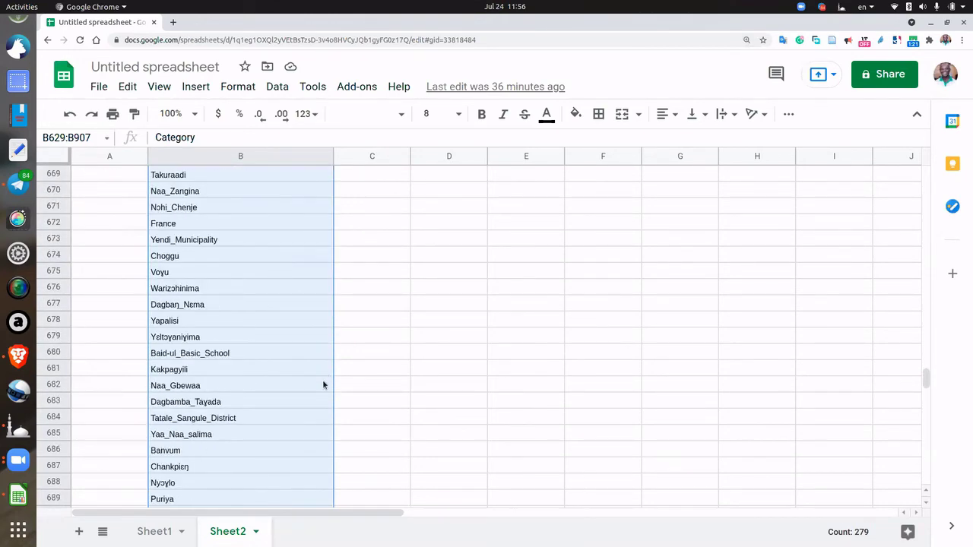
pyautogui.scroll(15, 324, 386)
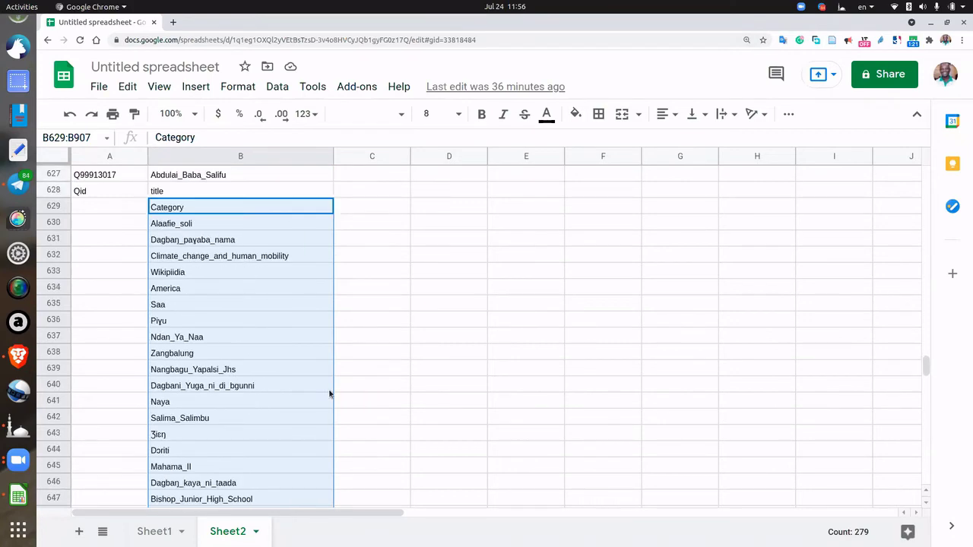
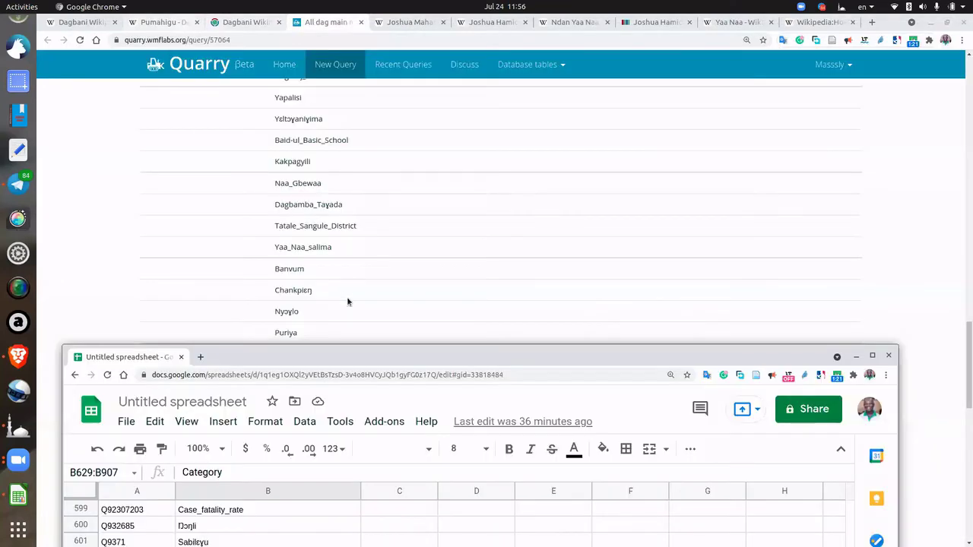
# Return to the Quarry browser window and bring up the Dagbani Wikipedia main page
pyautogui.click(347, 302)
pyautogui.hotkey('ctrl', '1')
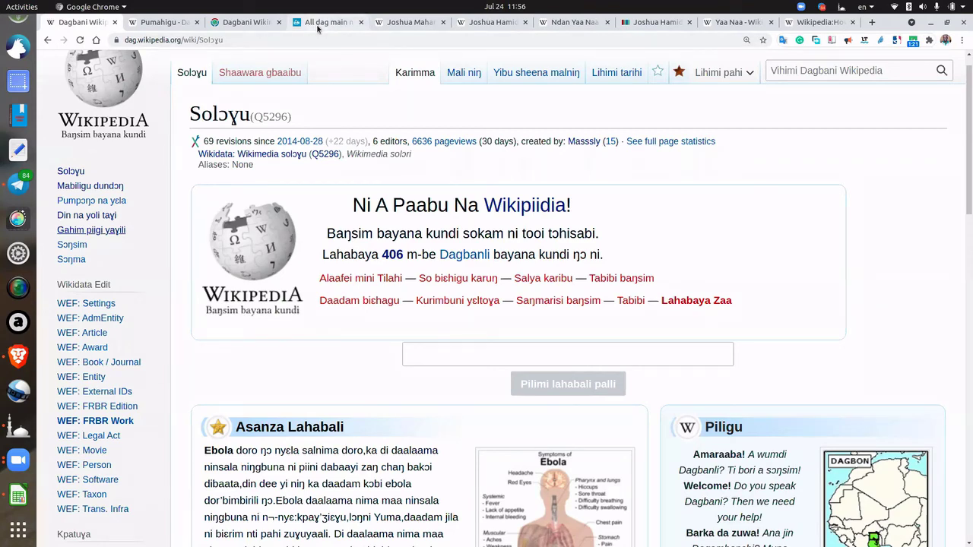
# Look over the Quarry results list and the SQL query for Dagbani main namespace articles once more
pyautogui.scroll(1, 365, 106)
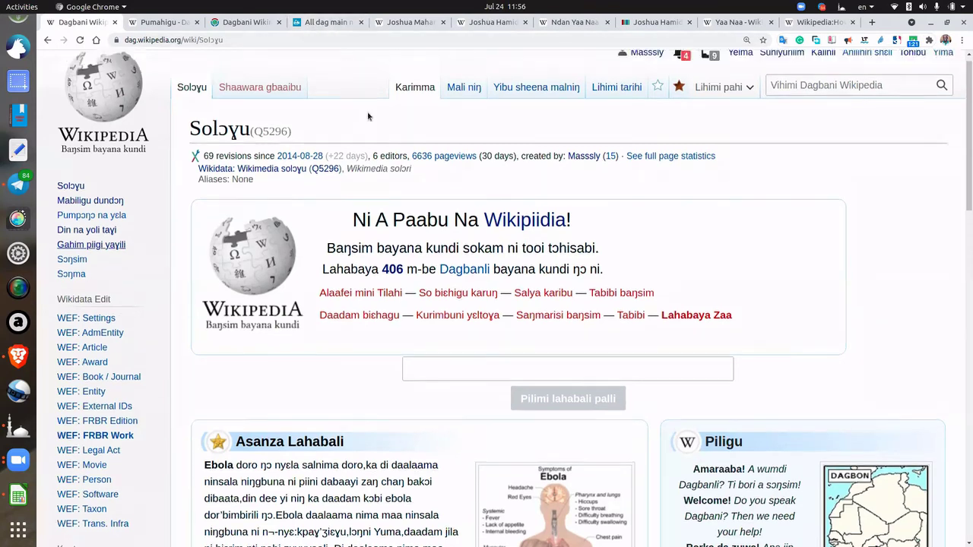
pyautogui.click(308, 25)
pyautogui.scroll(-3, 326, 223)
pyautogui.scroll(3, 328, 225)
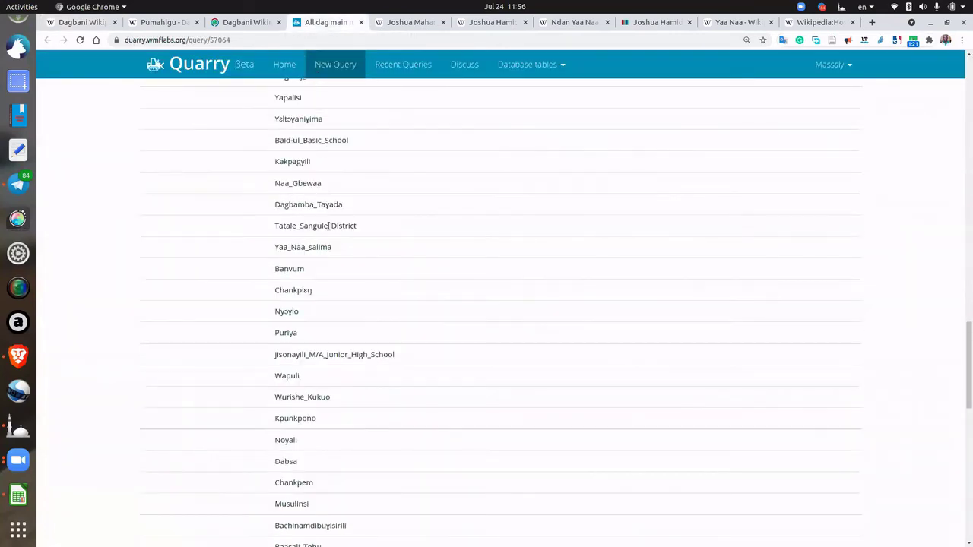
pyautogui.scroll(10, 328, 226)
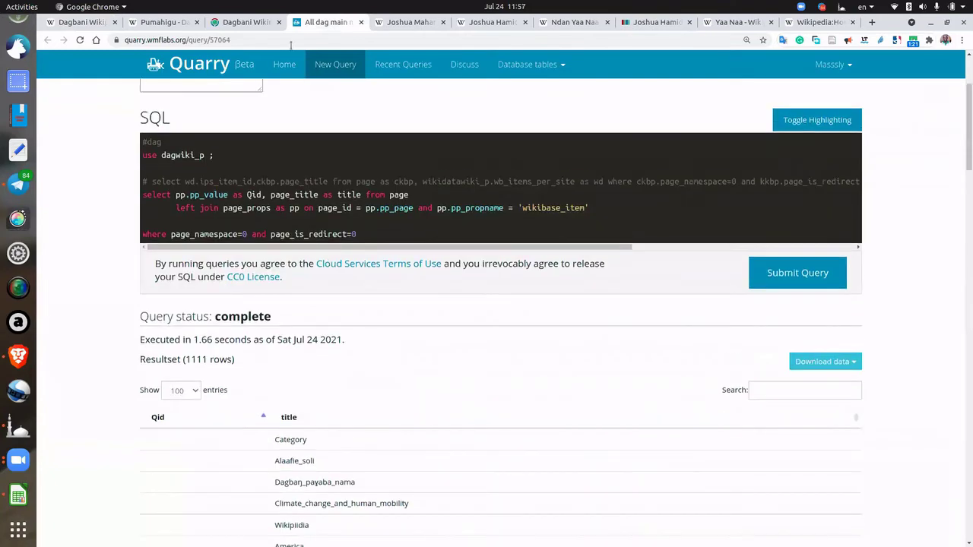
# Open the Content maintenance tasks page through the Resources section of the Dagbani Wikimedians User Group on Meta-Wiki
pyautogui.click(242, 22)
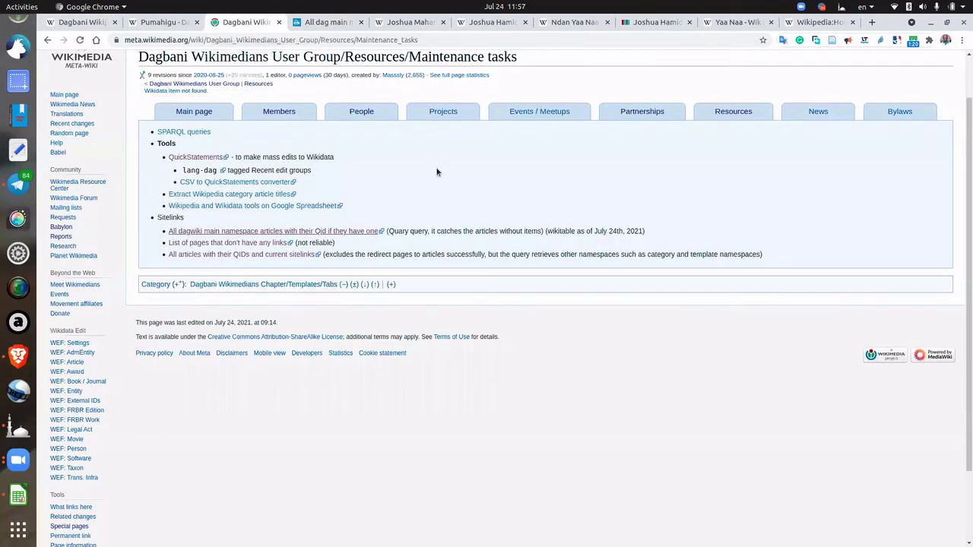
pyautogui.scroll(2, 428, 165)
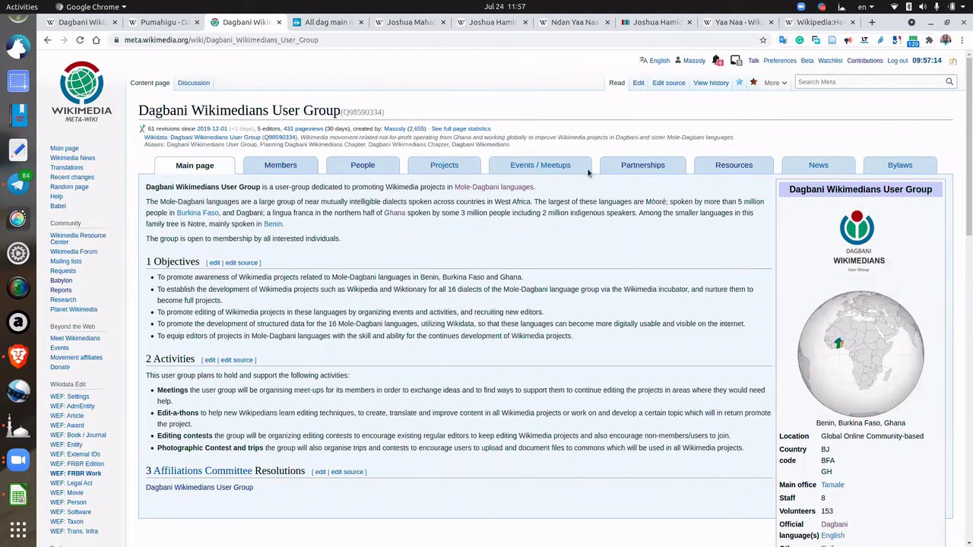
pyautogui.click(726, 167)
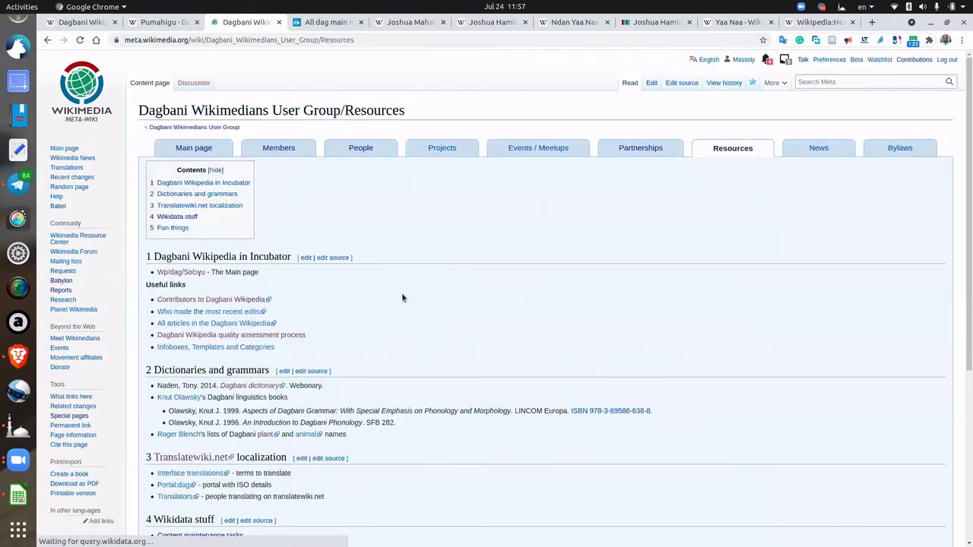
pyautogui.scroll(-5, 402, 292)
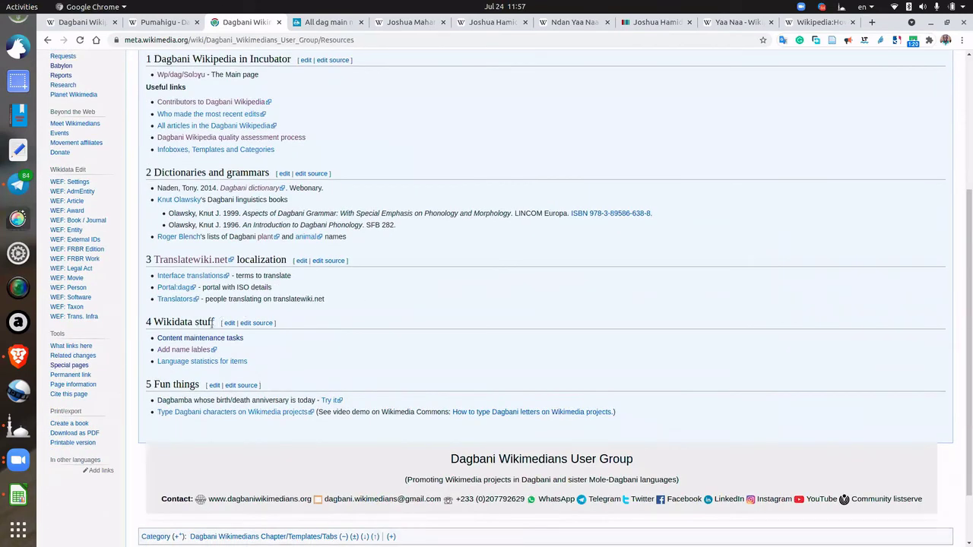
pyautogui.moveTo(248, 340); pyautogui.dragTo(164, 344)
pyautogui.click(262, 337)
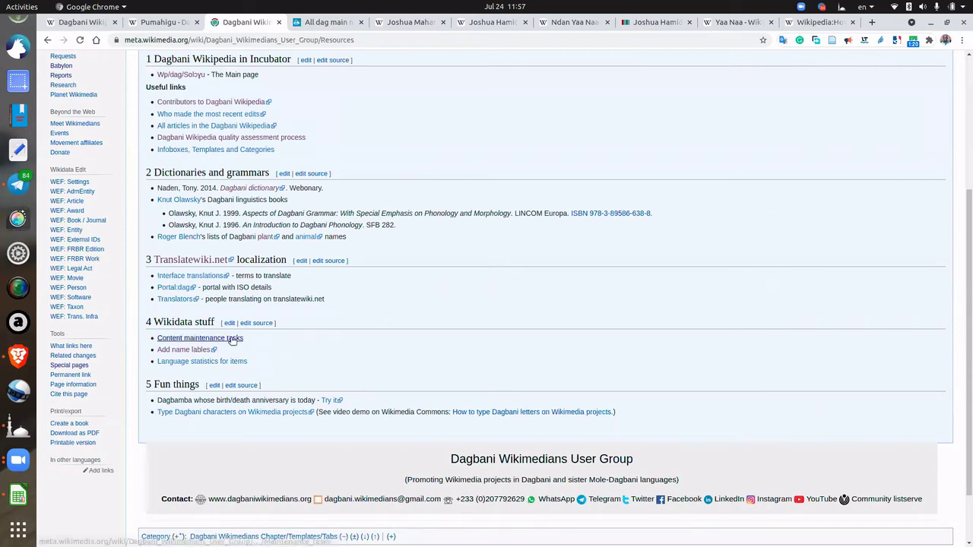
pyautogui.click(201, 338)
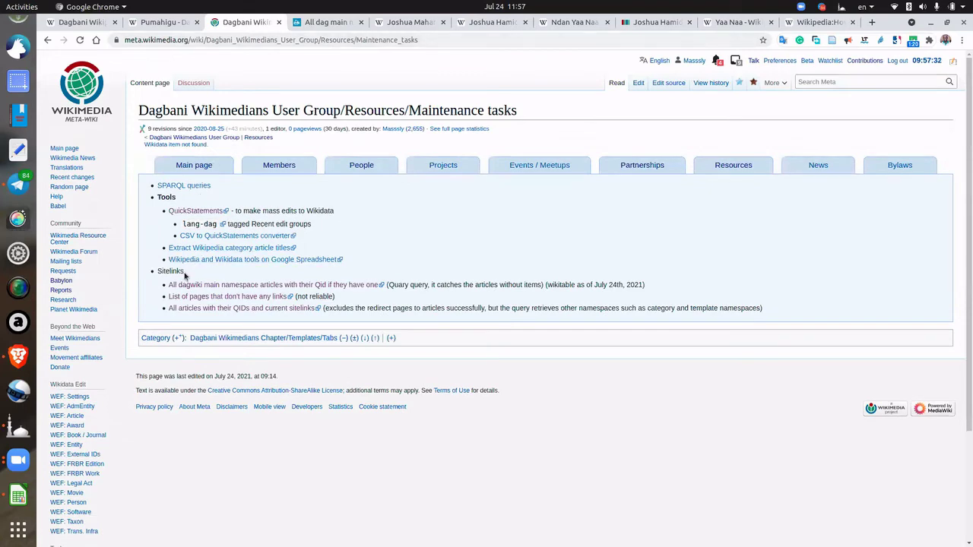
# Enlarge the Maintenance tasks page to 110% and examine the Sitelinks entries, including the Quarry query note
pyautogui.moveTo(157, 271); pyautogui.dragTo(162, 271)
pyautogui.hotkey('ctrl', '+')
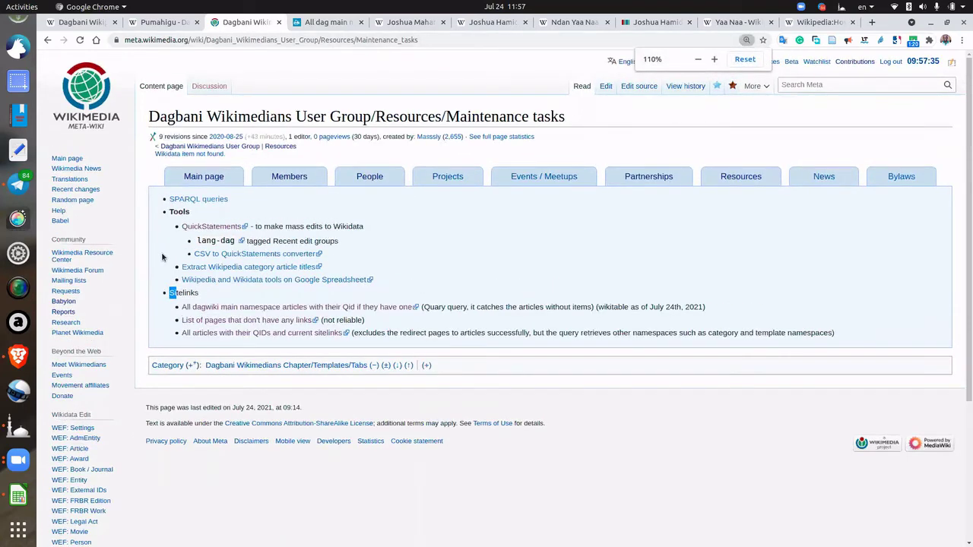
pyautogui.click(469, 294)
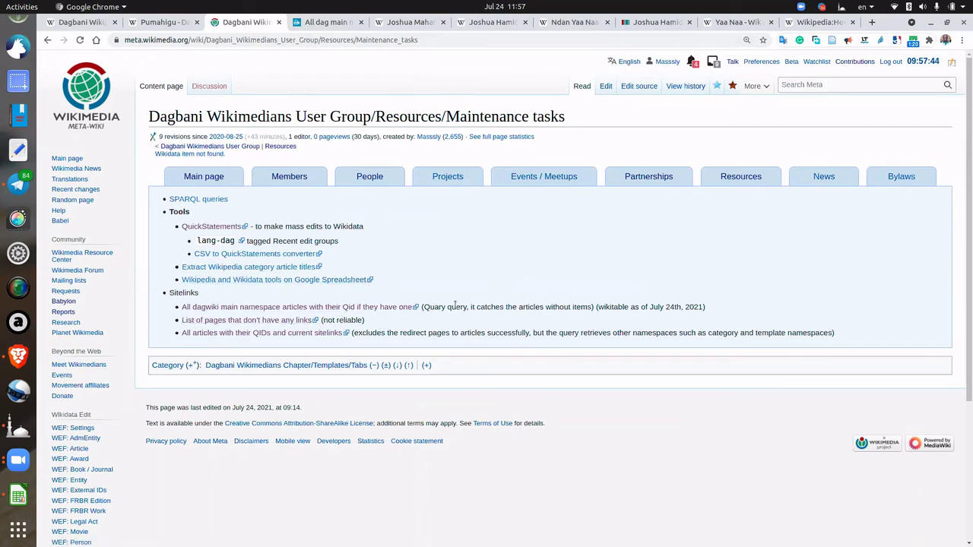
pyautogui.moveTo(465, 308); pyautogui.dragTo(427, 308)
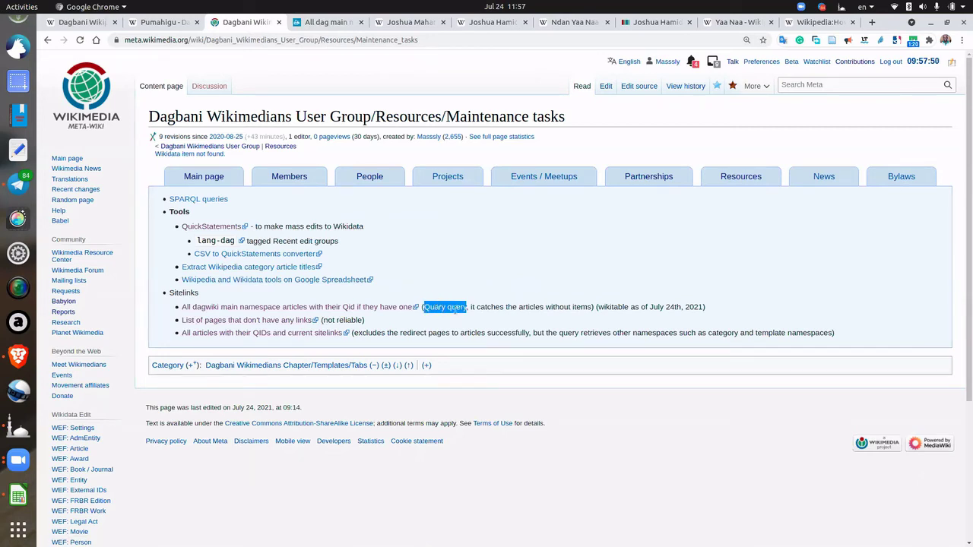
pyautogui.click(476, 296)
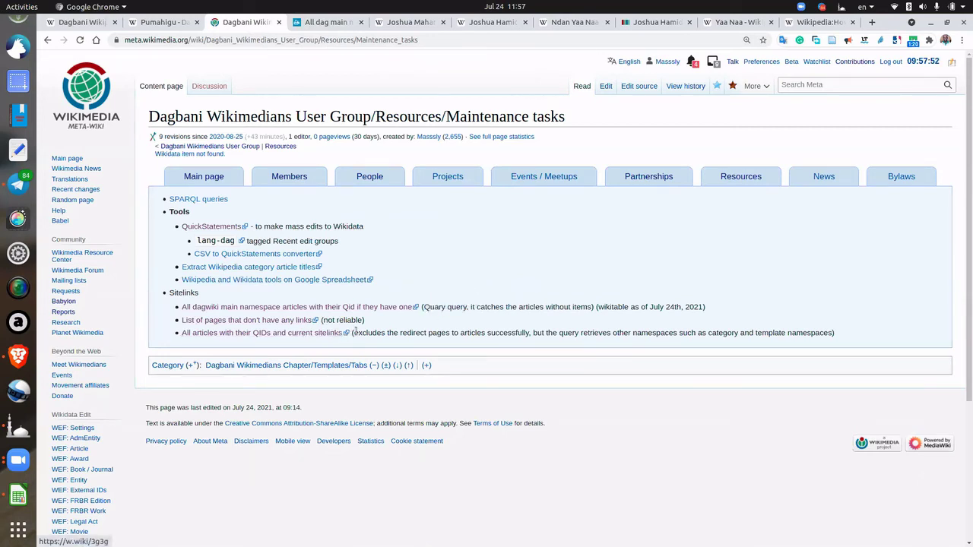
# In the Maintenance tasks page source, insert "Query Service - " at the start of the note for "All articles with their QIDs and current sitelinks"
pyautogui.click(636, 86)
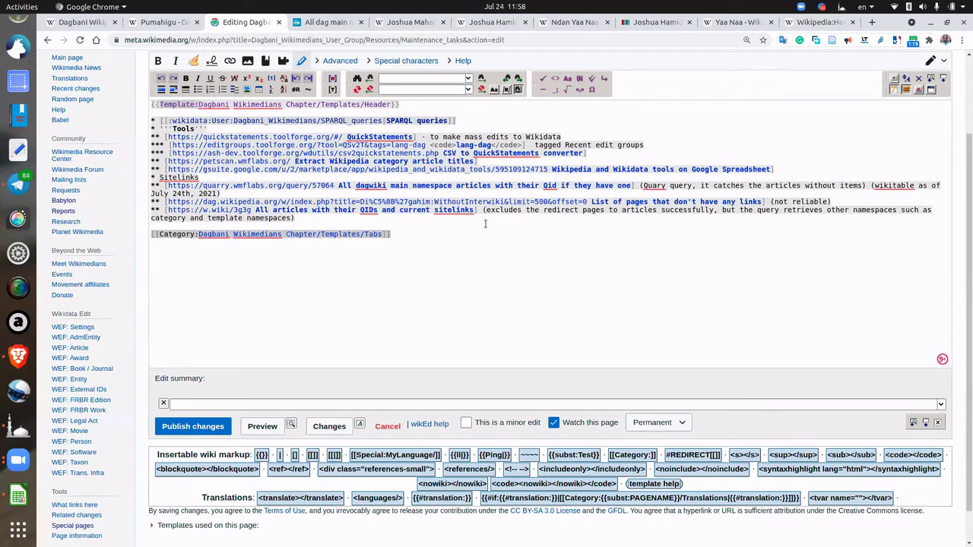
pyautogui.write('Que')
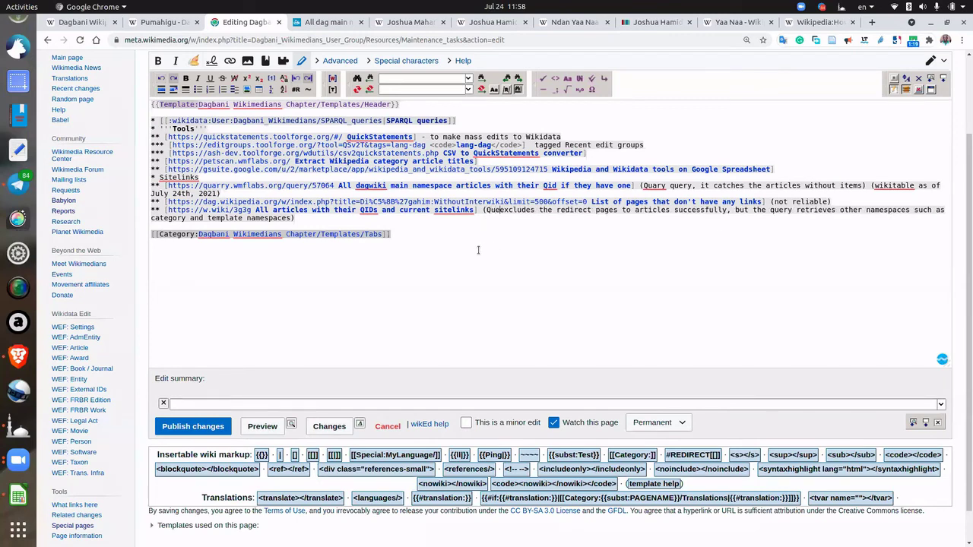
pyautogui.write('ry SEriv')
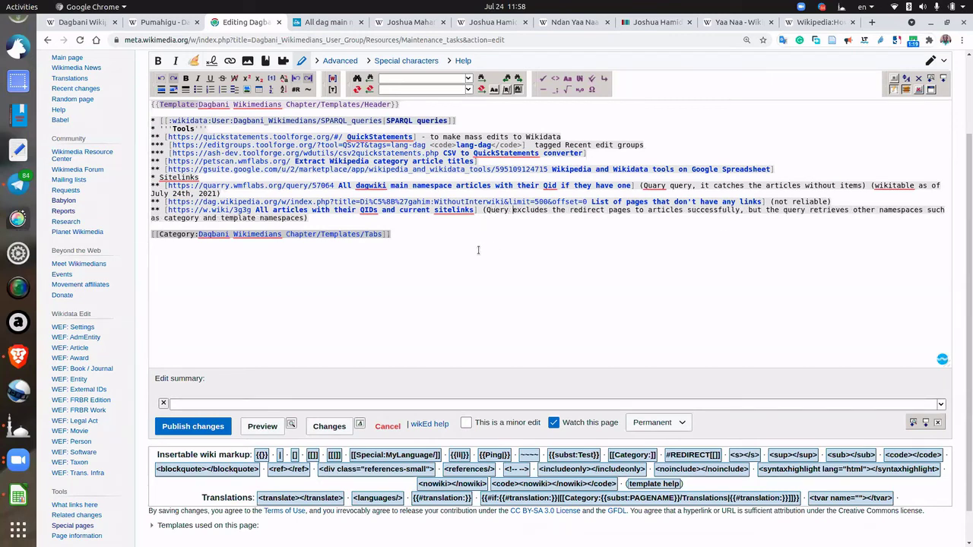
pyautogui.press('BackSpace')
pyautogui.press('BackSpace')
pyautogui.press('BackSpace')
pyautogui.press('BackSpace')
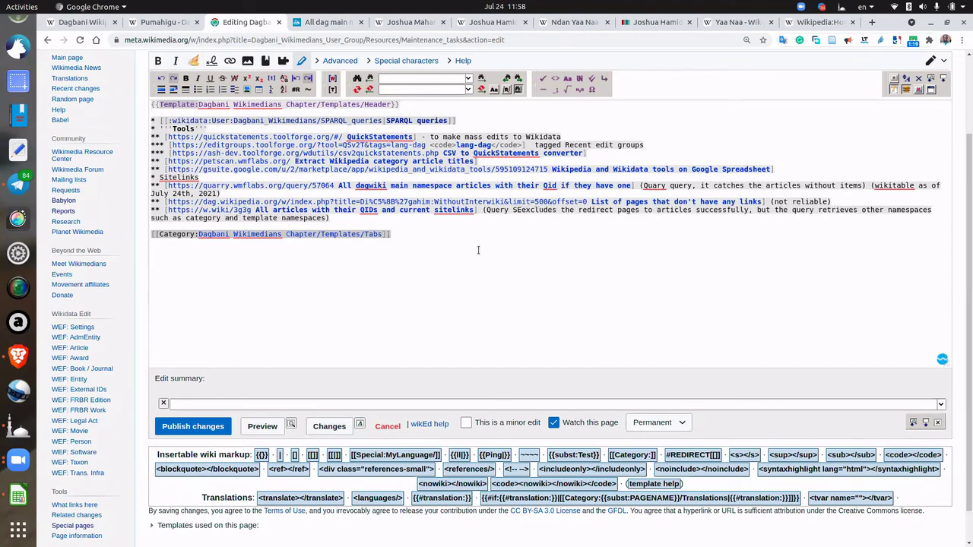
pyautogui.write('ervice')
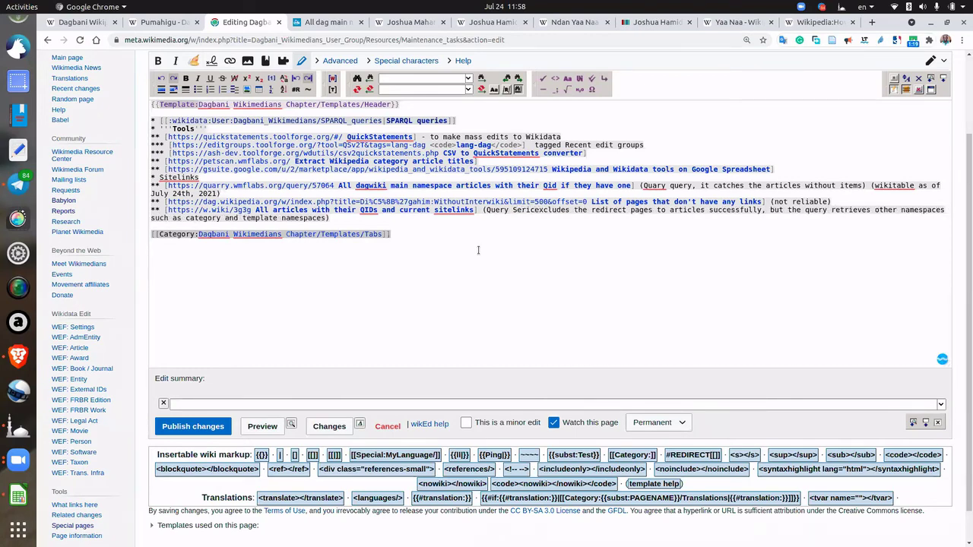
pyautogui.write(' -')
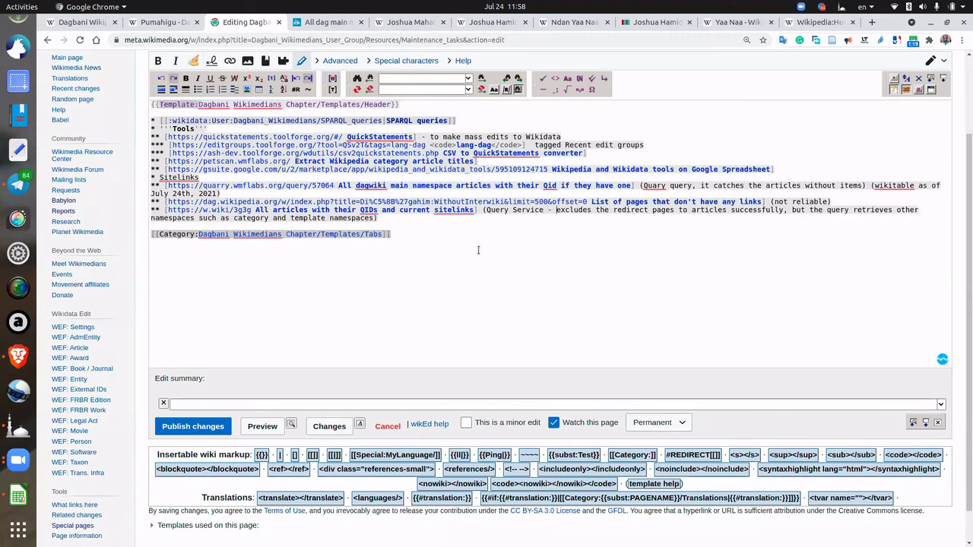
# Publish the page edit with the summary "+"
pyautogui.click(415, 403)
pyautogui.write('+')
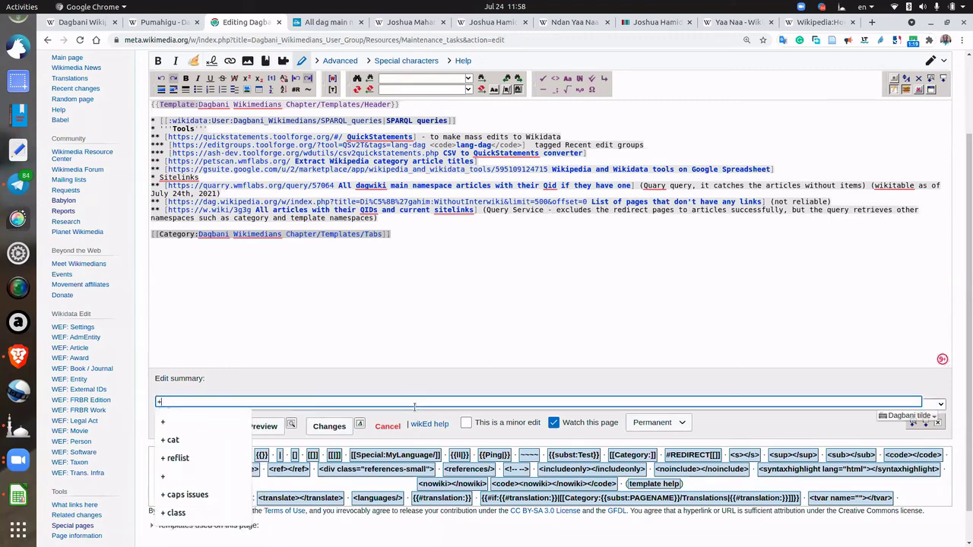
pyautogui.press('Return')
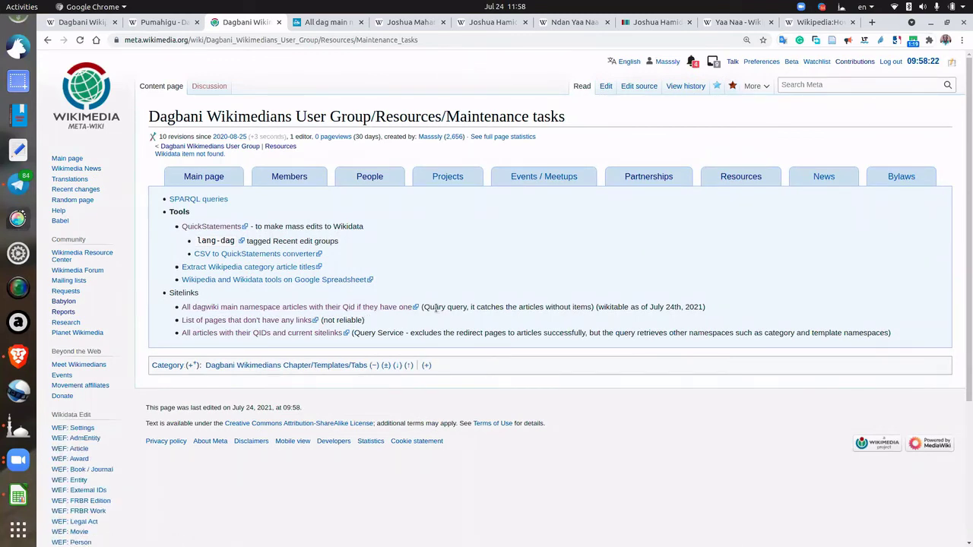
# Open the "All dagwiki main namespace articles with their Qid if they have one" query separately and show its result download formats
pyautogui.click(368, 333)
pyautogui.rightClick(224, 311)
pyautogui.click(250, 314)
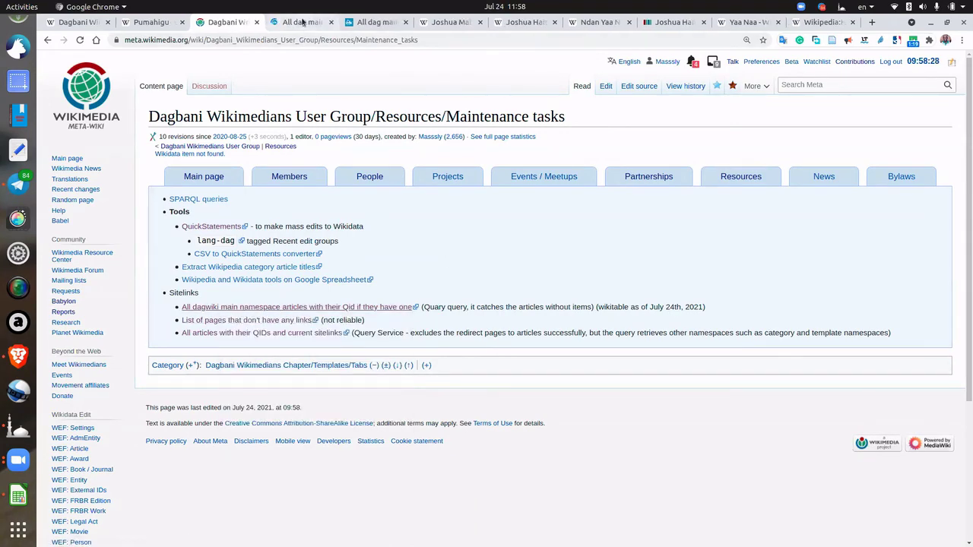
pyautogui.click(302, 22)
pyautogui.scroll(-5, 69, 348)
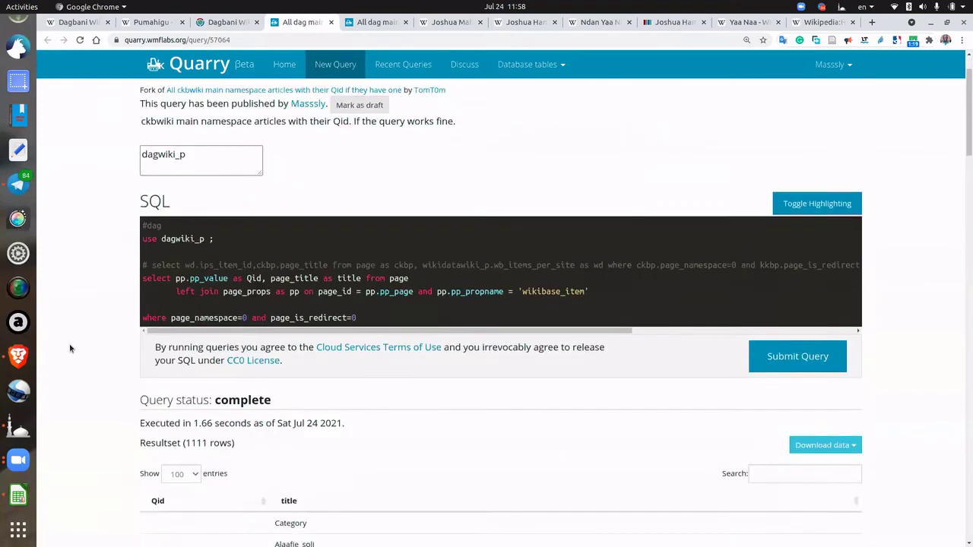
pyautogui.scroll(-3, 70, 348)
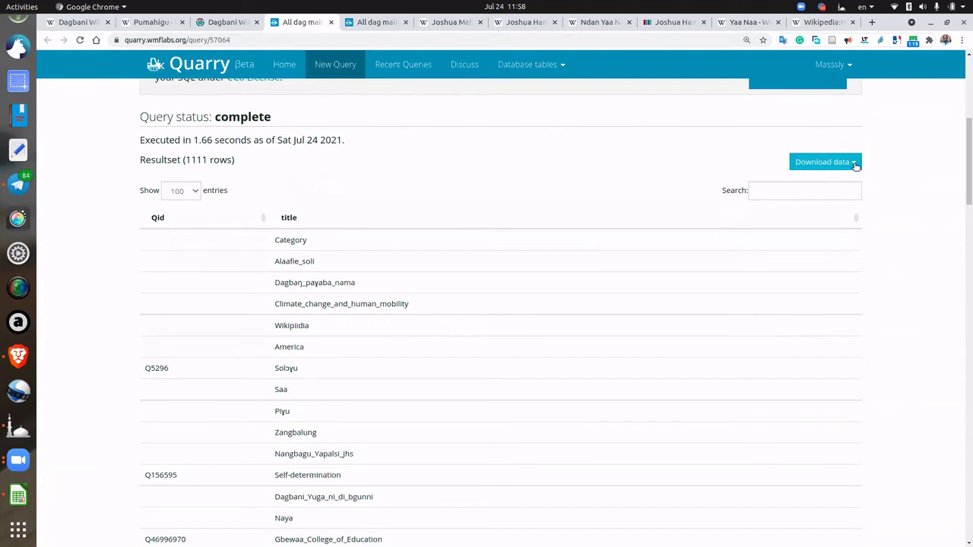
pyautogui.click(853, 163)
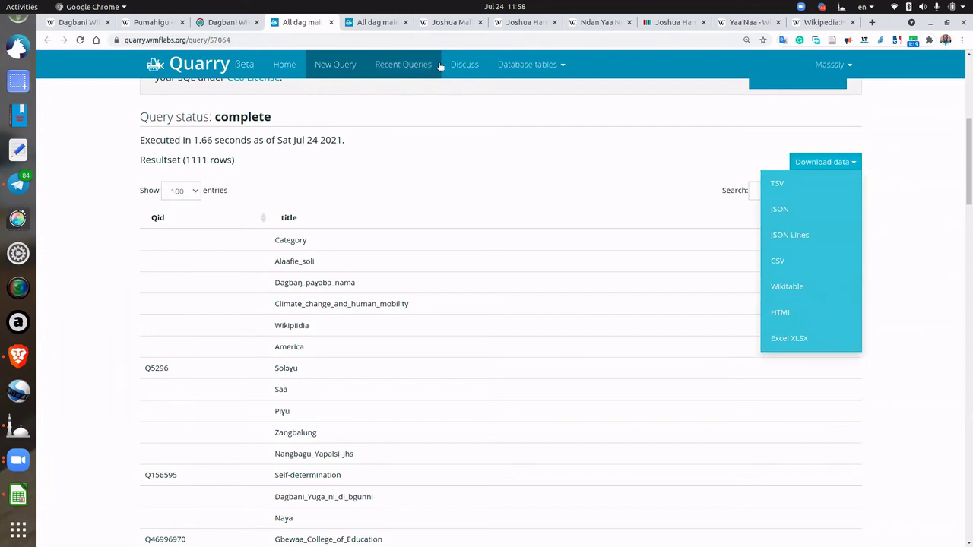
# Go to the account's own user page on Dagbani Wikipedia and open its source for editing
pyautogui.click(452, 23)
pyautogui.press('F5')
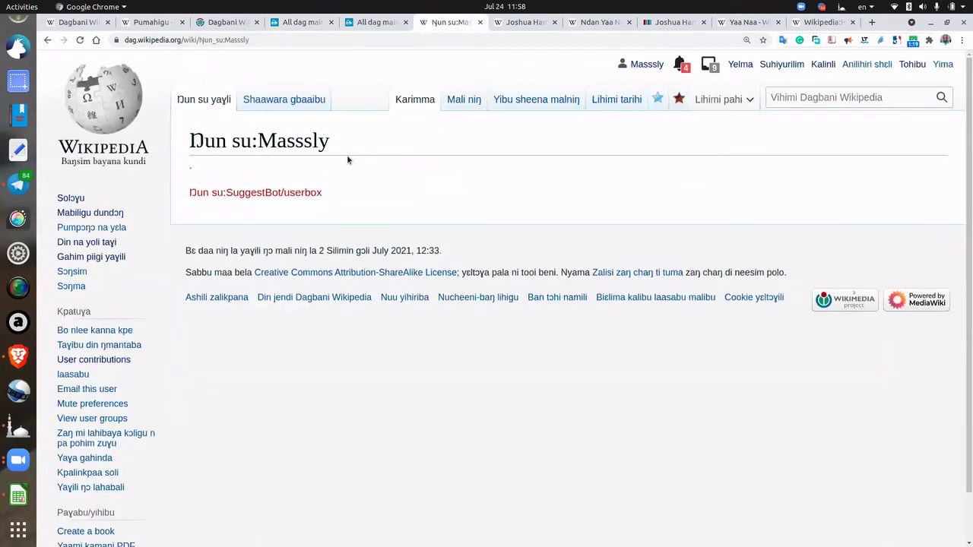
pyautogui.click(526, 102)
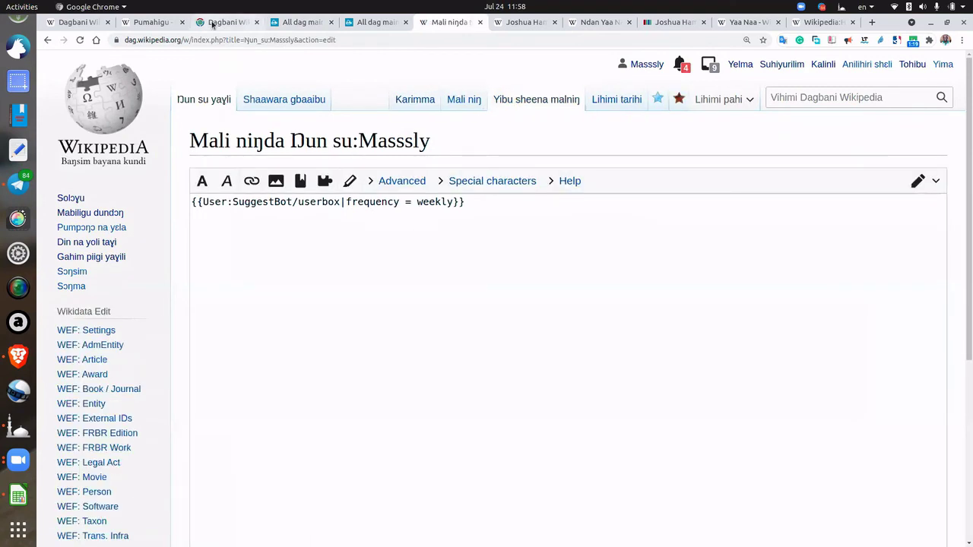
# Download the Quarry query results in Wikitable format
pyautogui.click(305, 23)
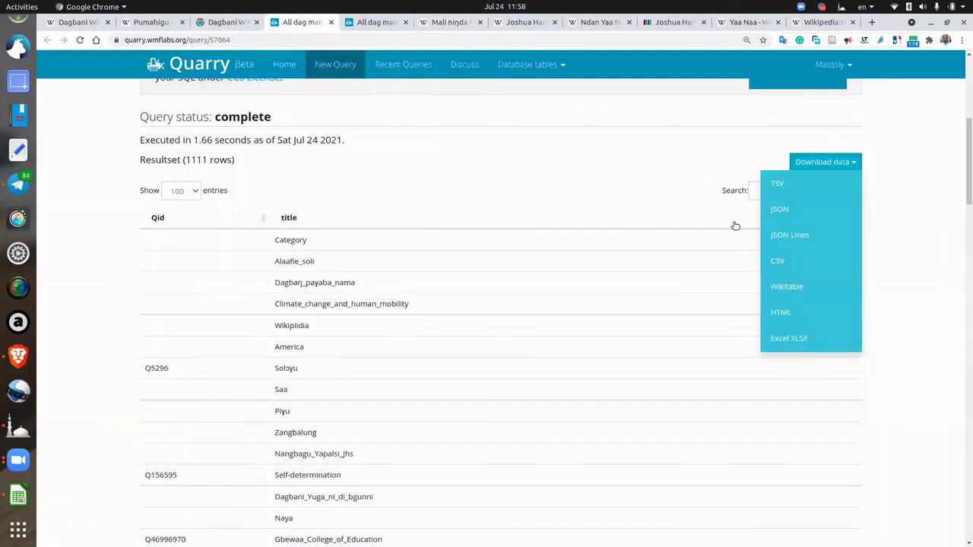
pyautogui.click(789, 287)
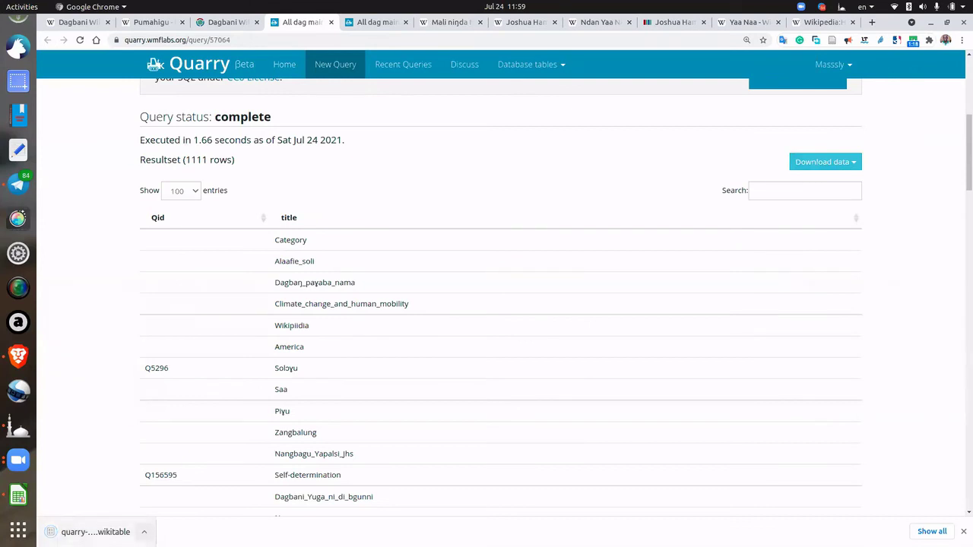
pyautogui.click(143, 532)
pyautogui.click(174, 502)
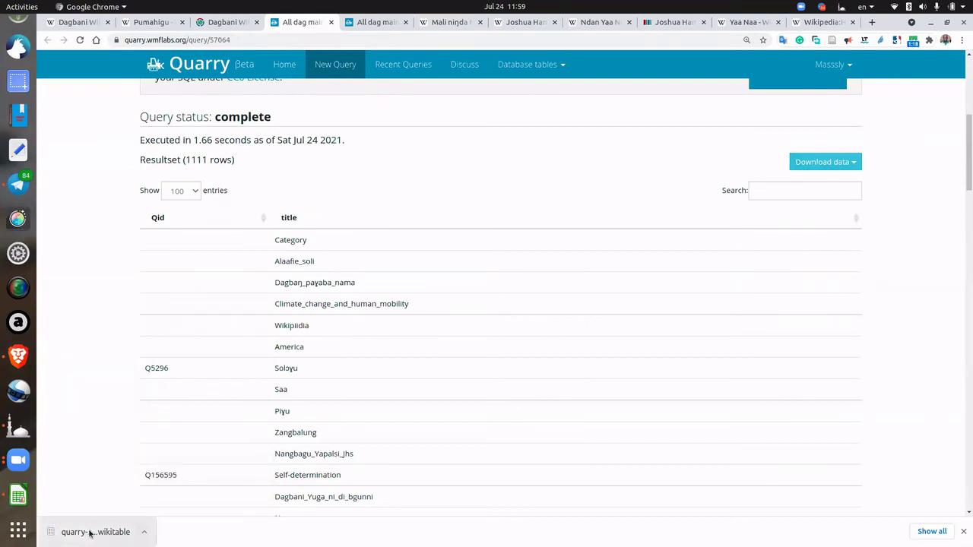
# Open the downloaded wikitable file in Text Editor and copy its entire contents
pyautogui.click(90, 532)
pyautogui.click(102, 134)
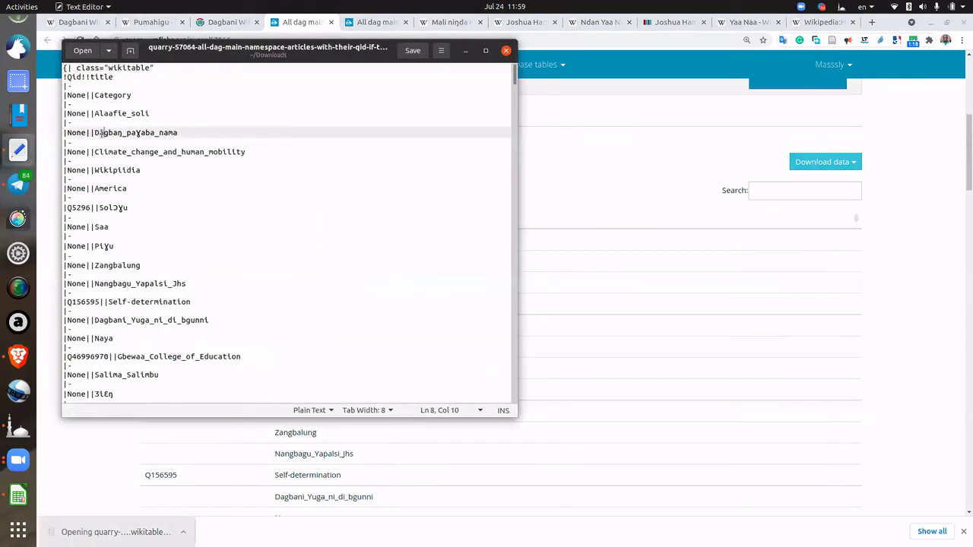
pyautogui.hotkey('ctrl', 'a')
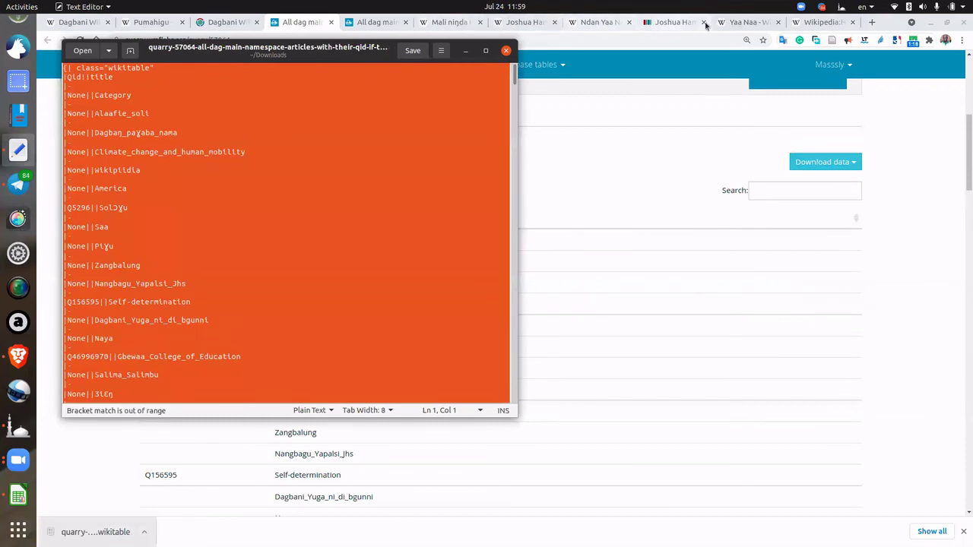
# Paste the copied wikitable into the user page source on Dagbani Wikipedia in Chrome and publish the changes
pyautogui.click(455, 28)
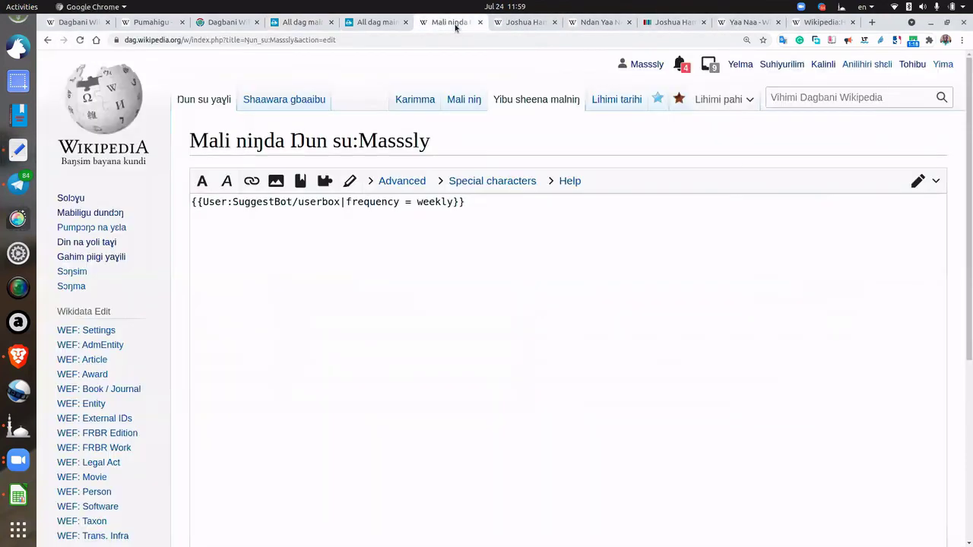
pyautogui.click(526, 28)
pyautogui.click(437, 29)
pyautogui.hotkey('ctrl', 'v')
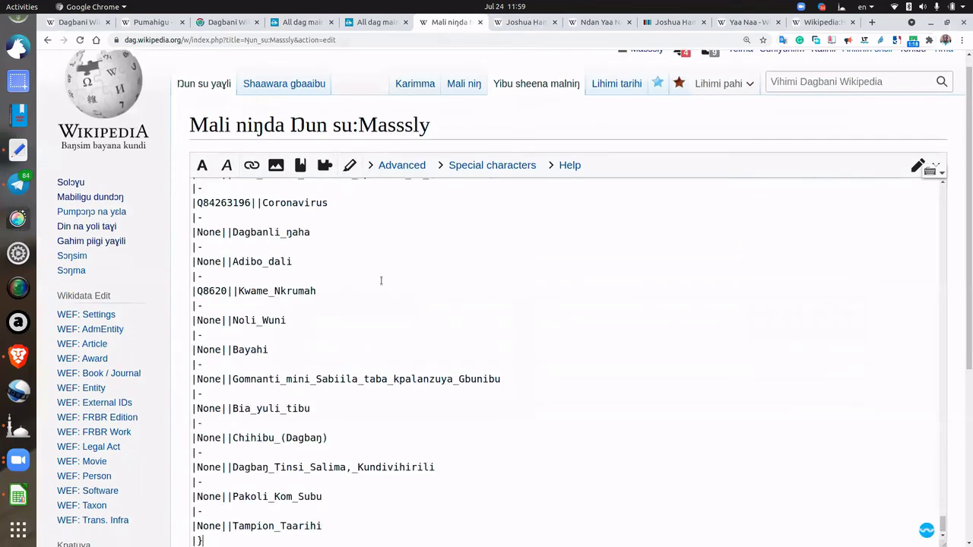
pyautogui.scroll(-5, 144, 400)
pyautogui.click(262, 305)
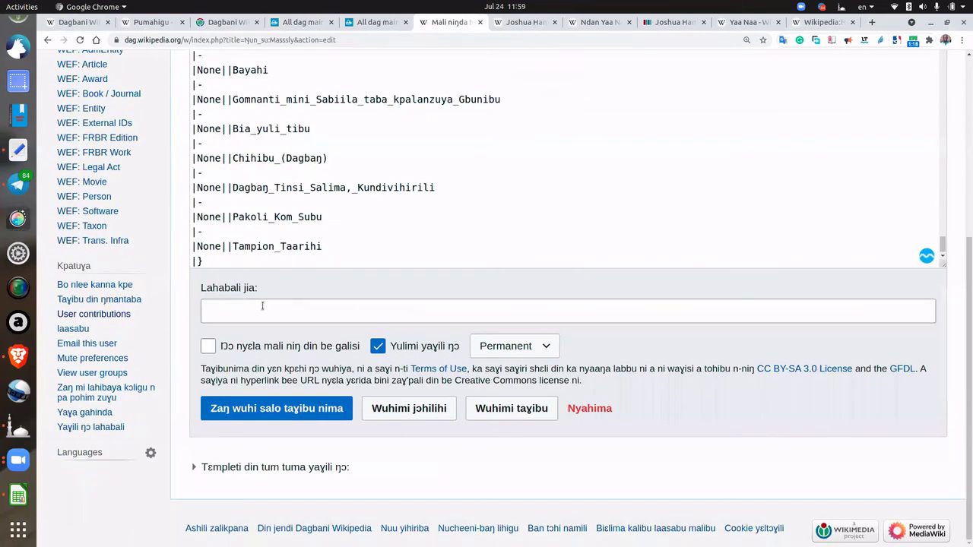
pyautogui.click(224, 411)
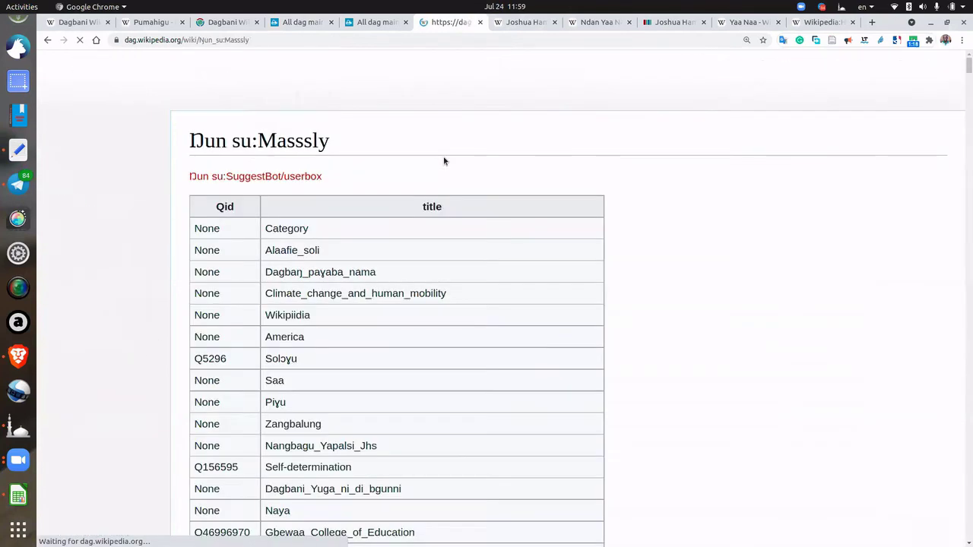
# Examine the published table on the user page, checking the Qid column for articles marked "None"
pyautogui.scroll(-4, 383, 297)
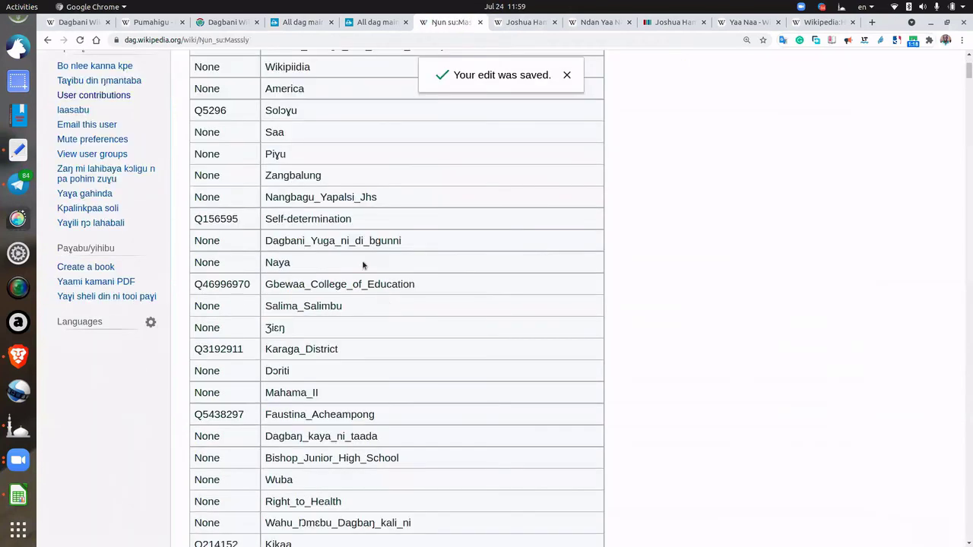
pyautogui.scroll(3, 362, 260)
pyautogui.doubleClick(195, 165)
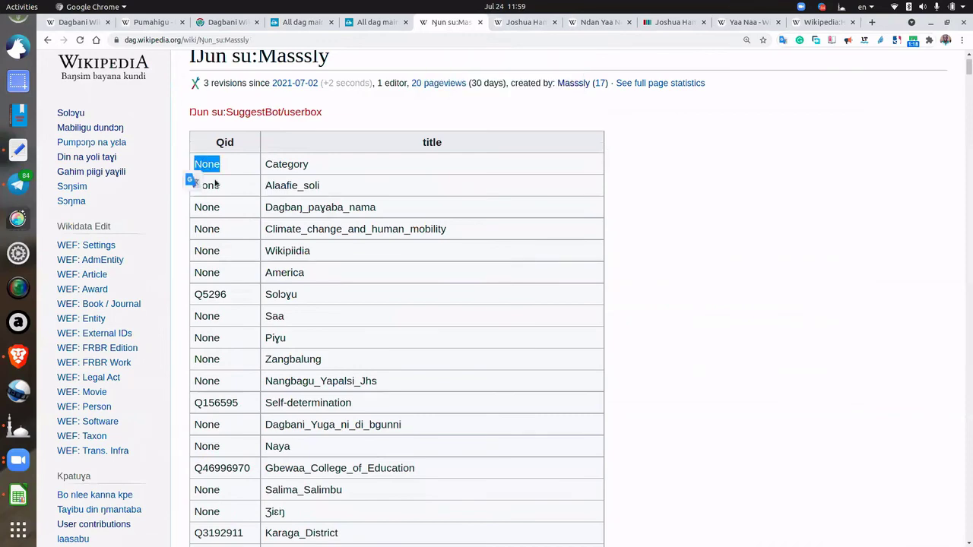
pyautogui.click(223, 189)
pyautogui.doubleClick(206, 208)
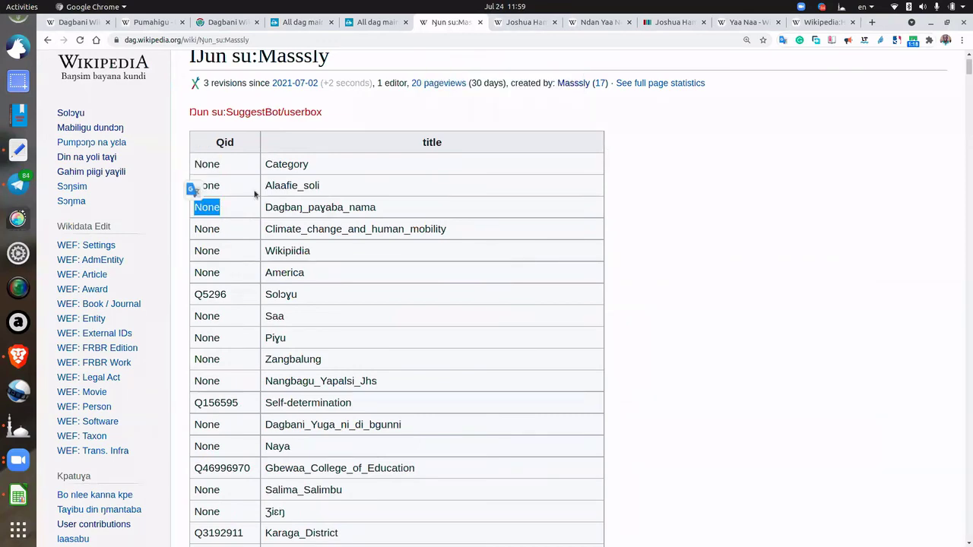
pyautogui.scroll(-2, 250, 301)
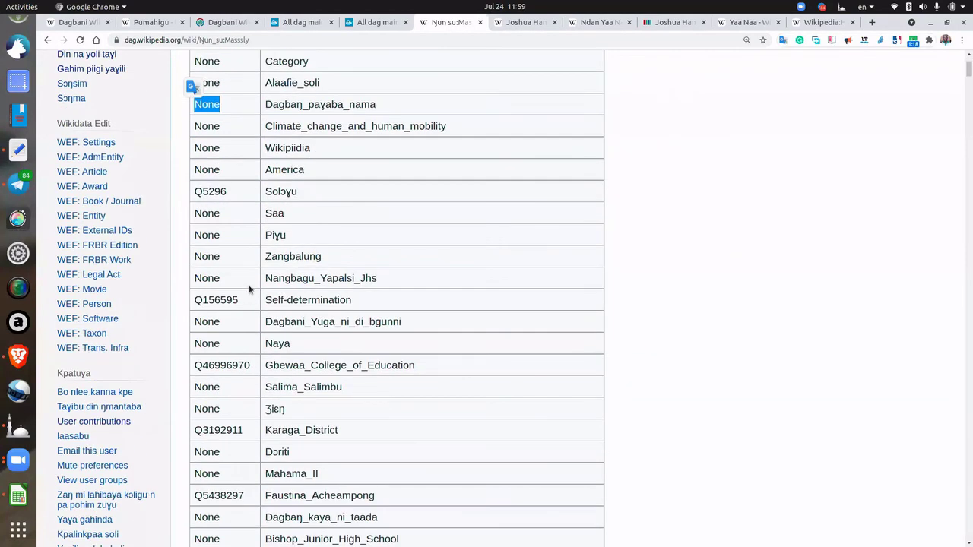
pyautogui.scroll(-7, 249, 289)
pyautogui.scroll(10, 252, 276)
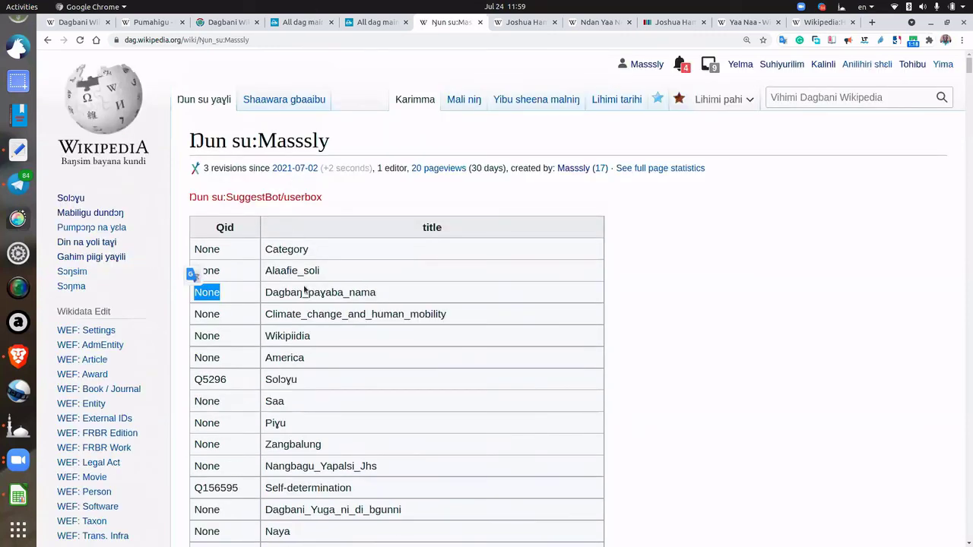
pyautogui.scroll(-2, 268, 332)
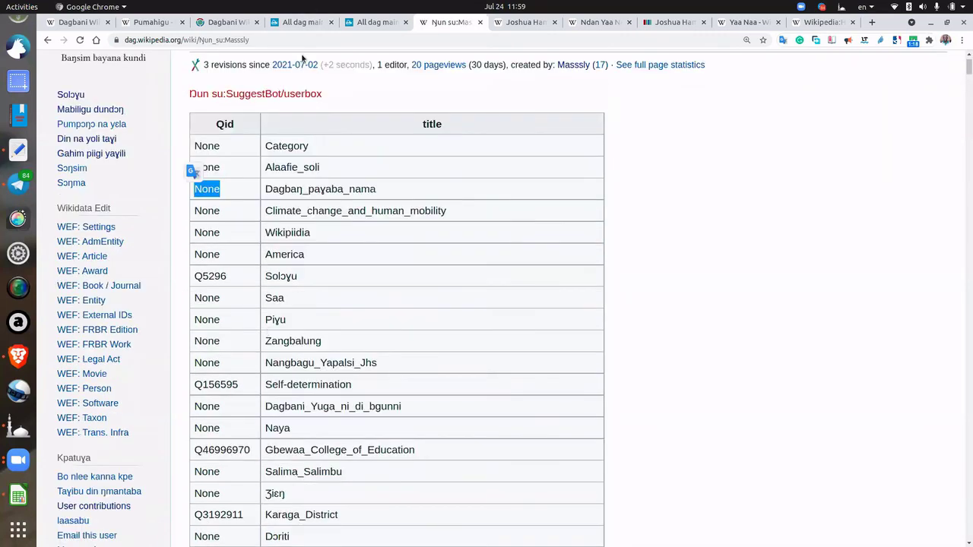
pyautogui.scroll(2, 300, 57)
# Return to the Quarry query results and examine the listed titles with an empty Qid, such as Alaafie_soli
pyautogui.click(302, 29)
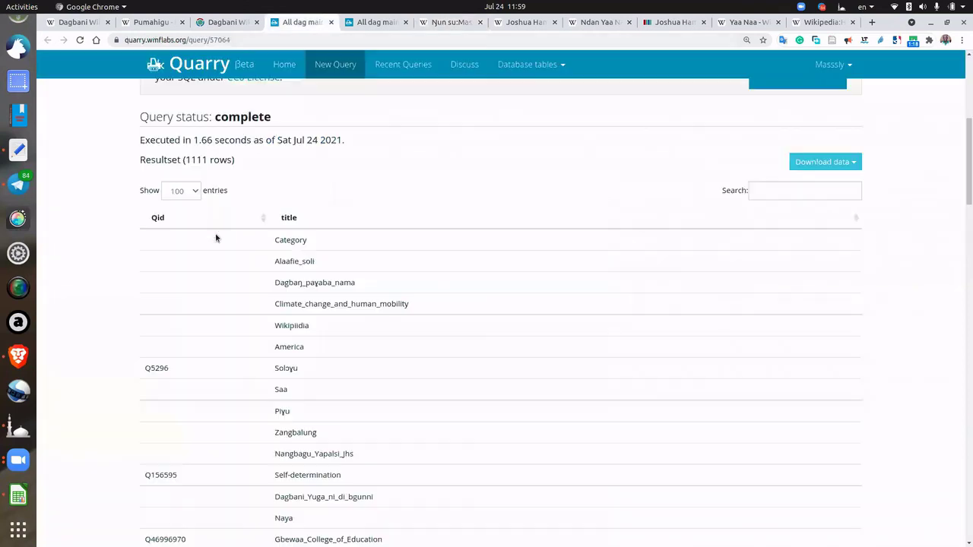
pyautogui.moveTo(314, 261); pyautogui.dragTo(274, 262)
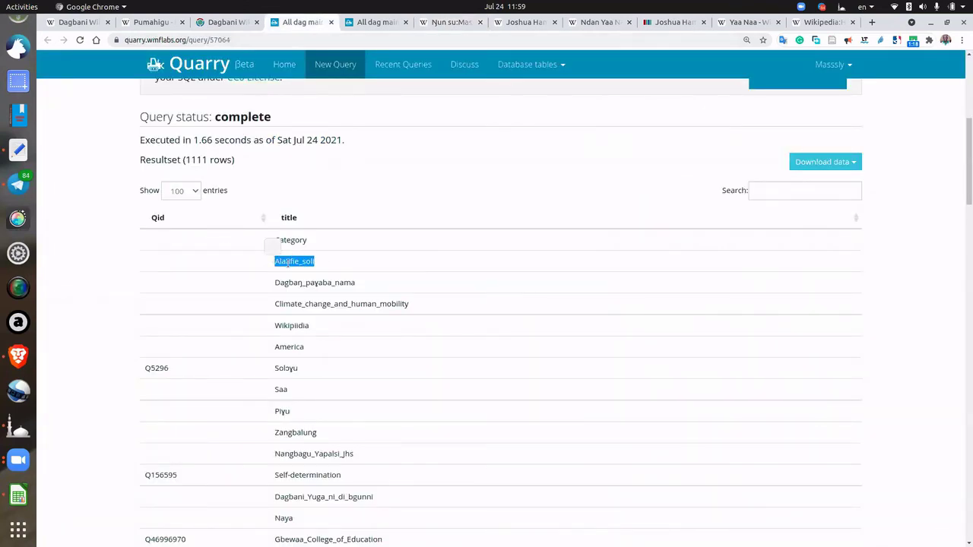
pyautogui.rightClick(294, 260)
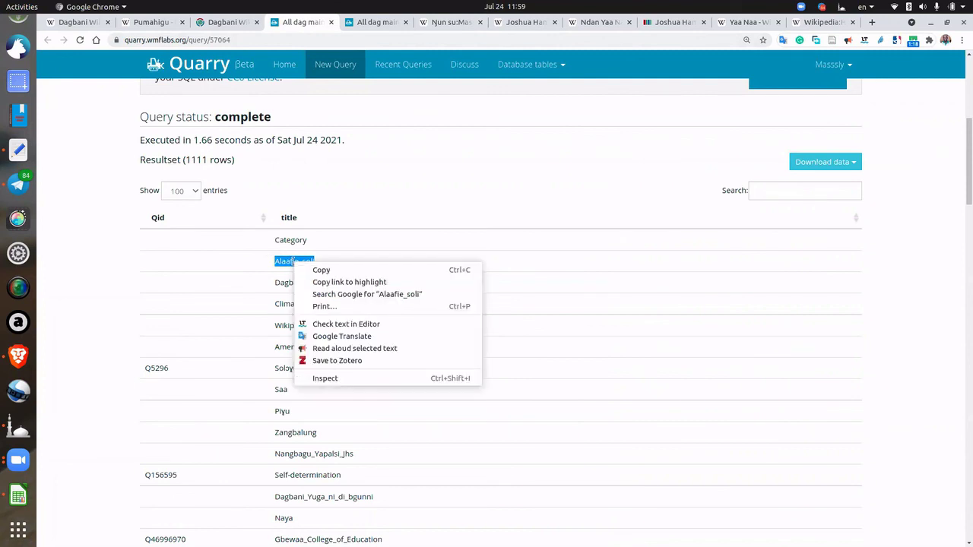
pyautogui.press('Escape')
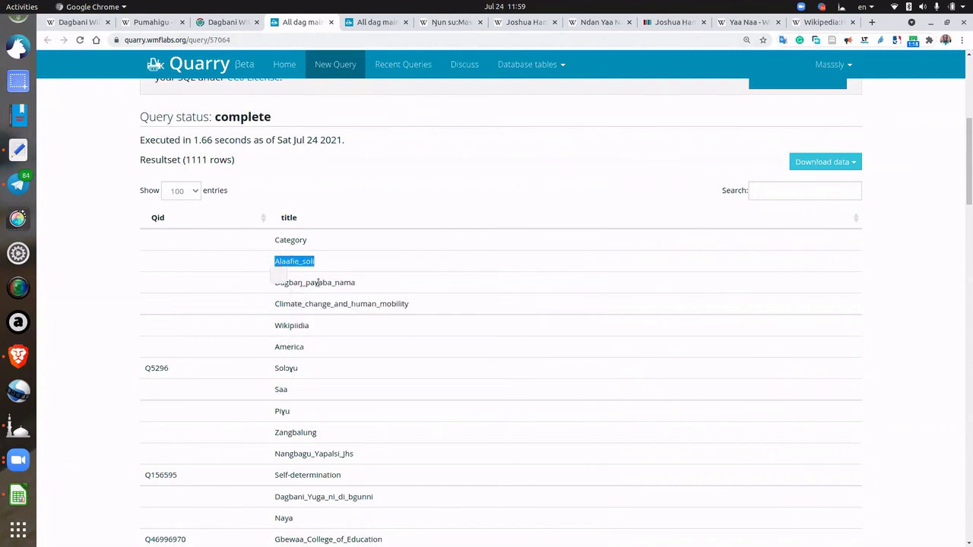
pyautogui.click(318, 282)
pyautogui.scroll(-3, 302, 364)
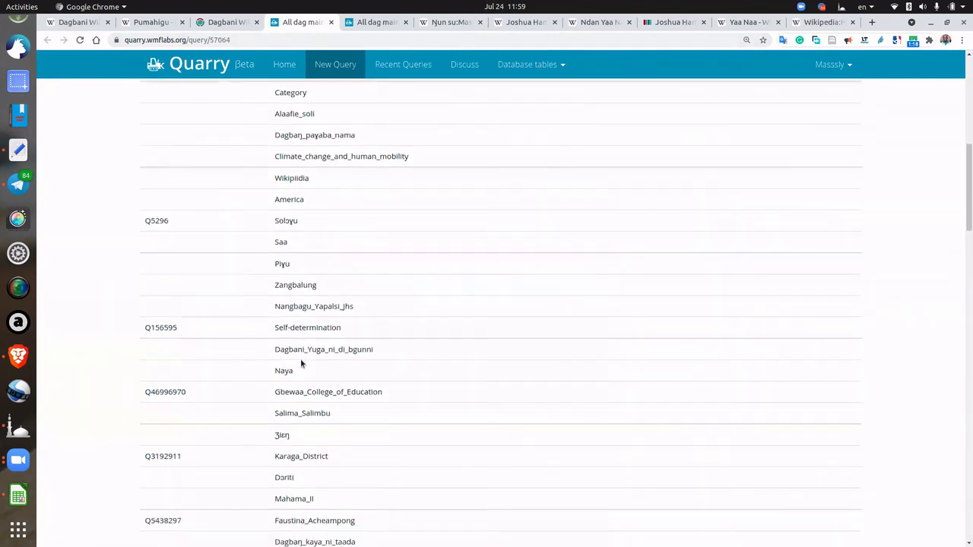
pyautogui.scroll(-9, 301, 364)
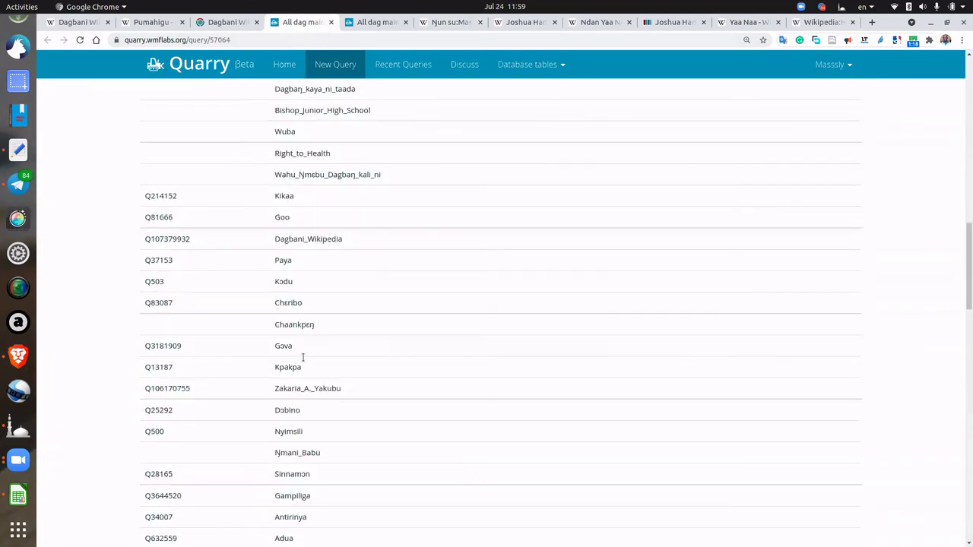
pyautogui.scroll(15, 302, 357)
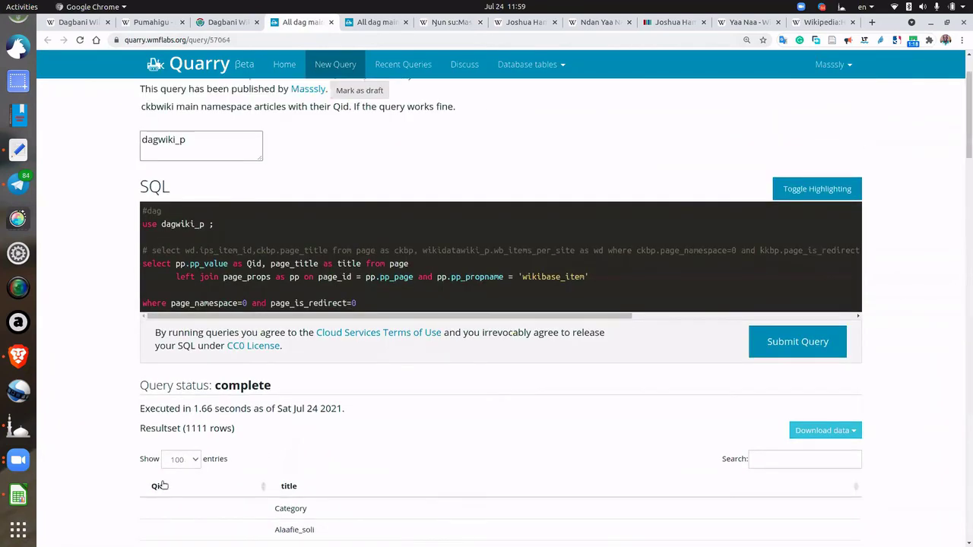
# Sort the Quarry results by Qid in ascending order and look through the article titles that have no Qid
pyautogui.click(162, 486)
pyautogui.scroll(-3, 308, 412)
pyautogui.scroll(-10, 308, 407)
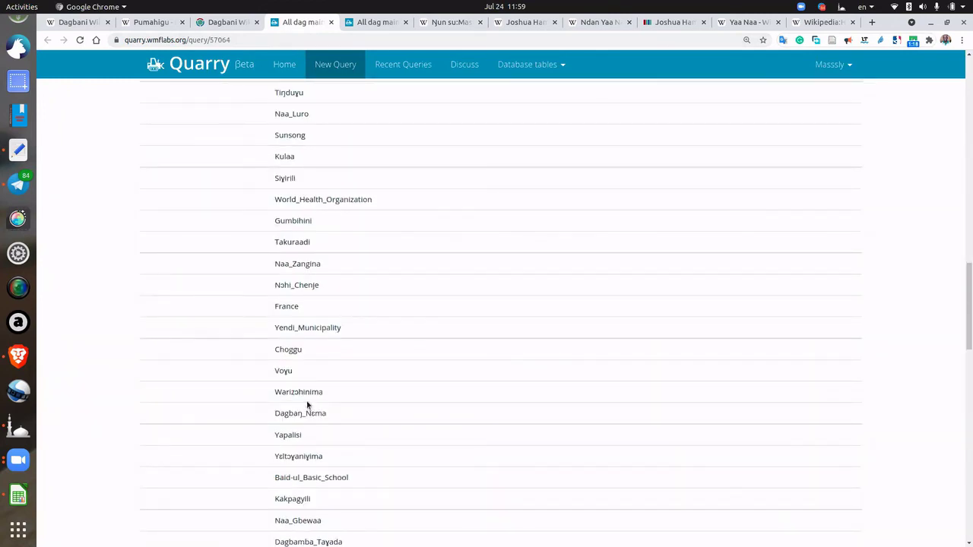
pyautogui.scroll(7, 308, 392)
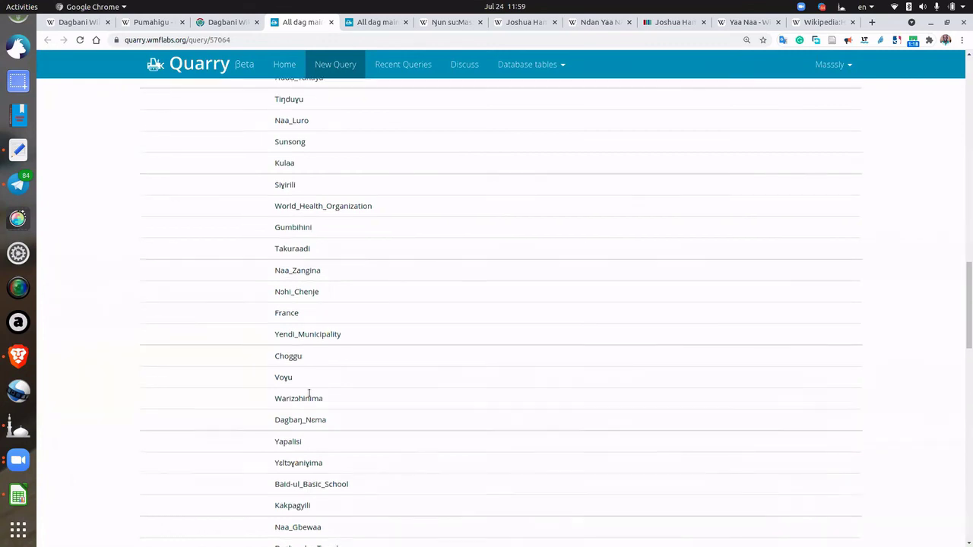
pyautogui.scroll(1, 309, 391)
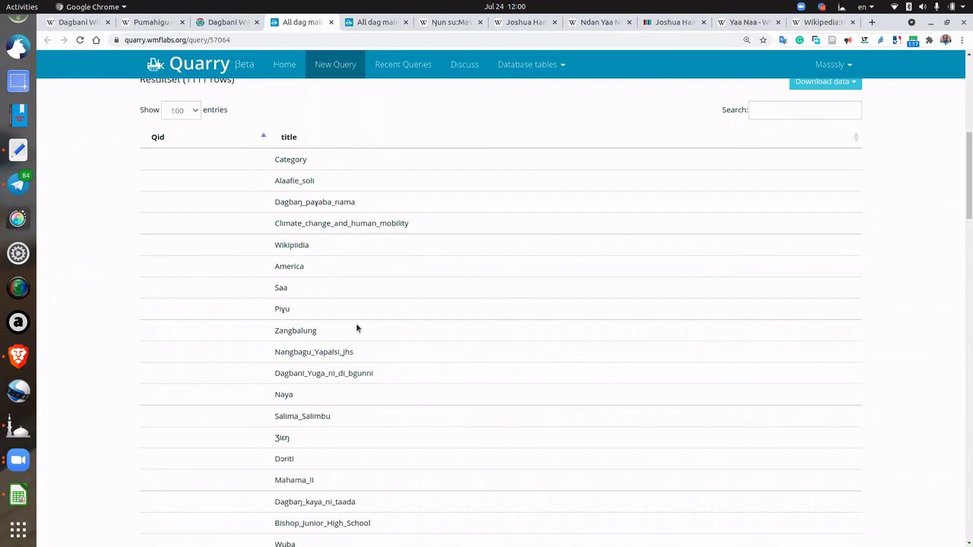
pyautogui.scroll(-7, 359, 327)
pyautogui.scroll(-2, 361, 332)
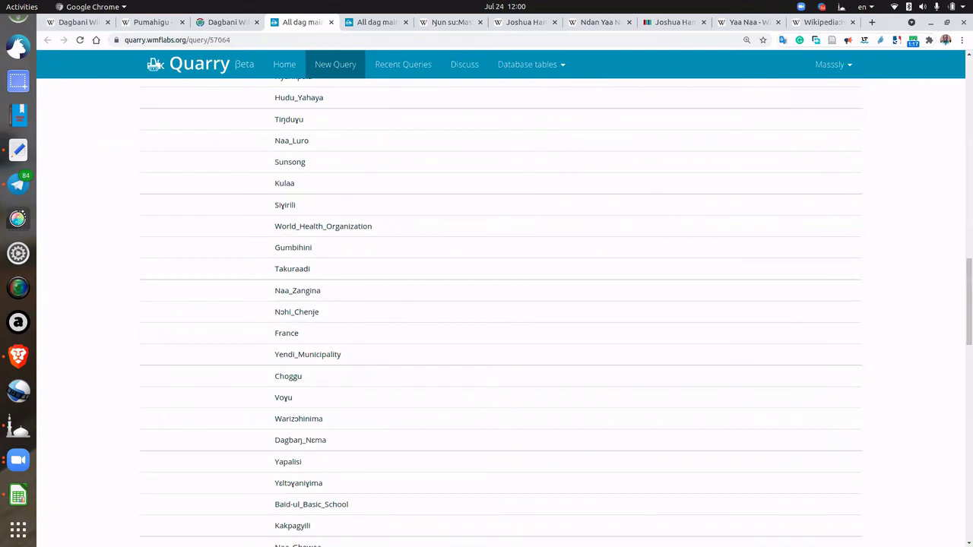
pyautogui.scroll(10, 371, 253)
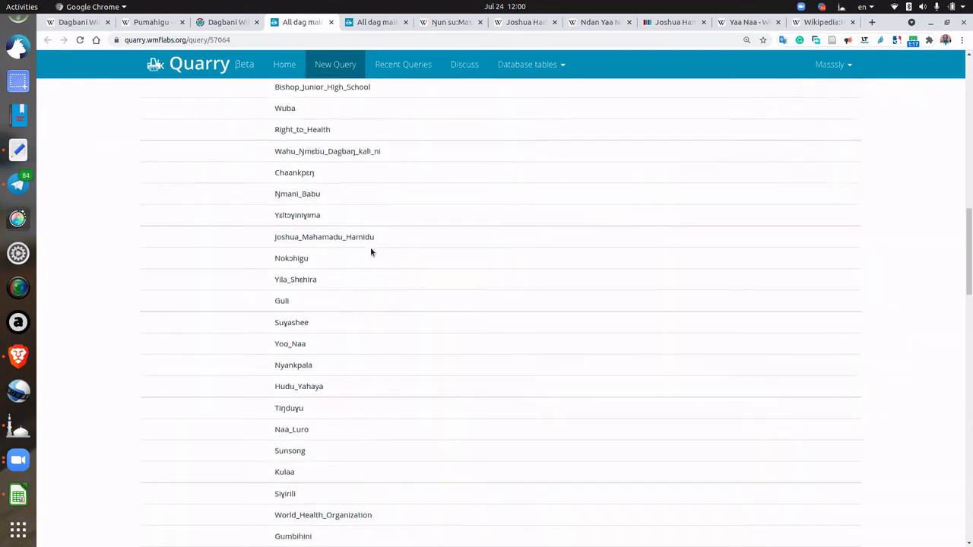
pyautogui.scroll(1, 371, 252)
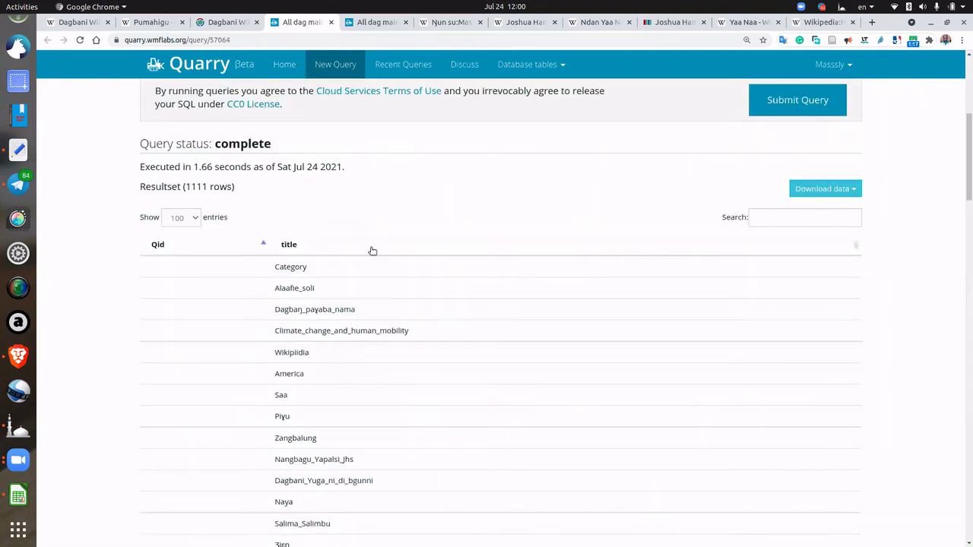
pyautogui.click(377, 23)
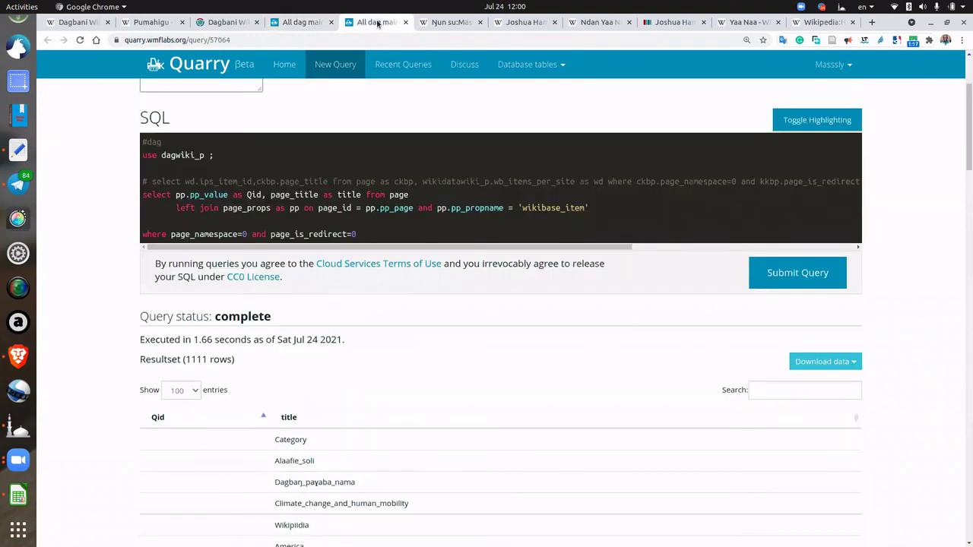